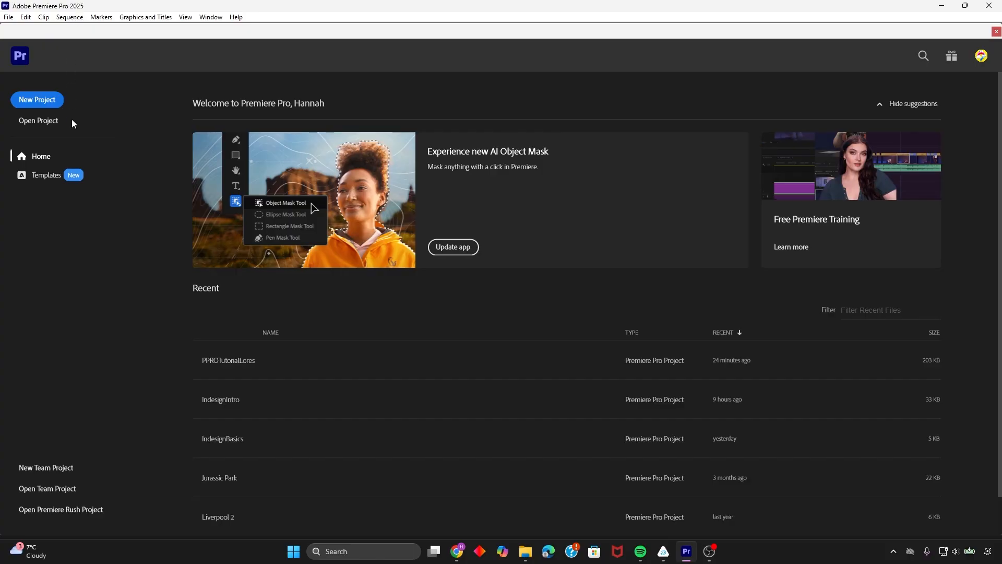
# Create a new project named Site Visit in the Desktop\PPRO folder with the template set to None
pyautogui.click(31, 104)
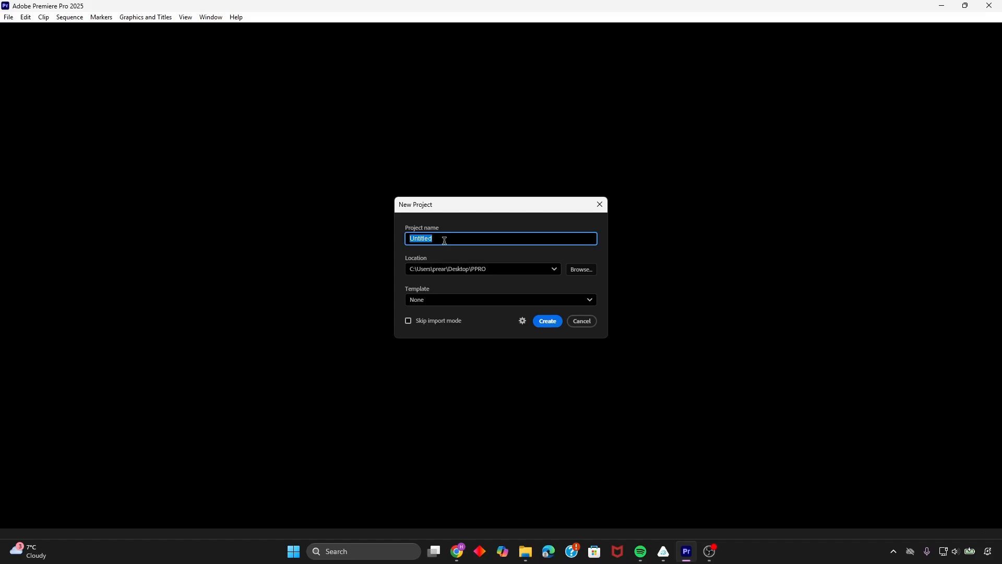
pyautogui.write('Site Visit')
pyautogui.click(584, 269)
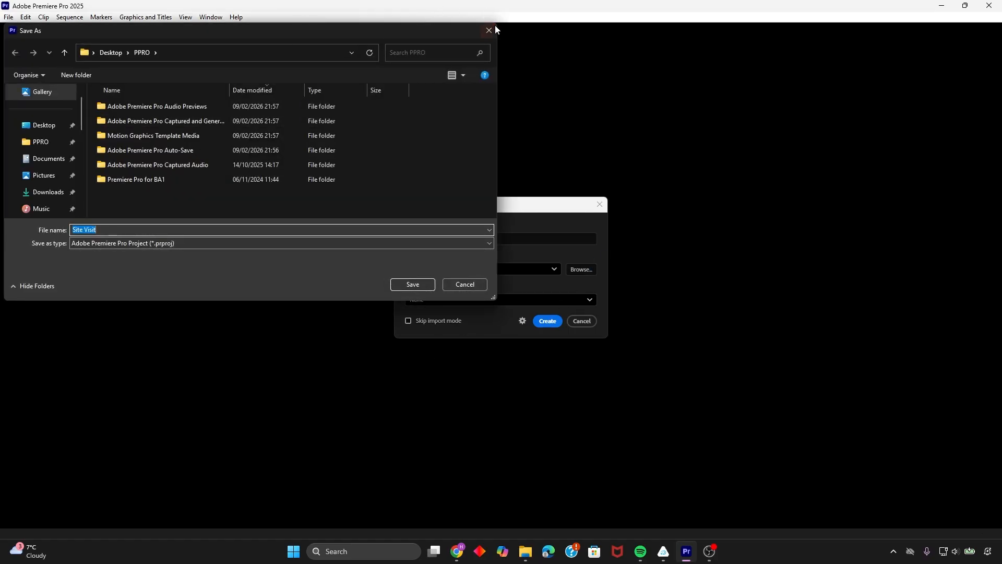
pyautogui.click(493, 27)
pyautogui.click(443, 298)
pyautogui.click(443, 297)
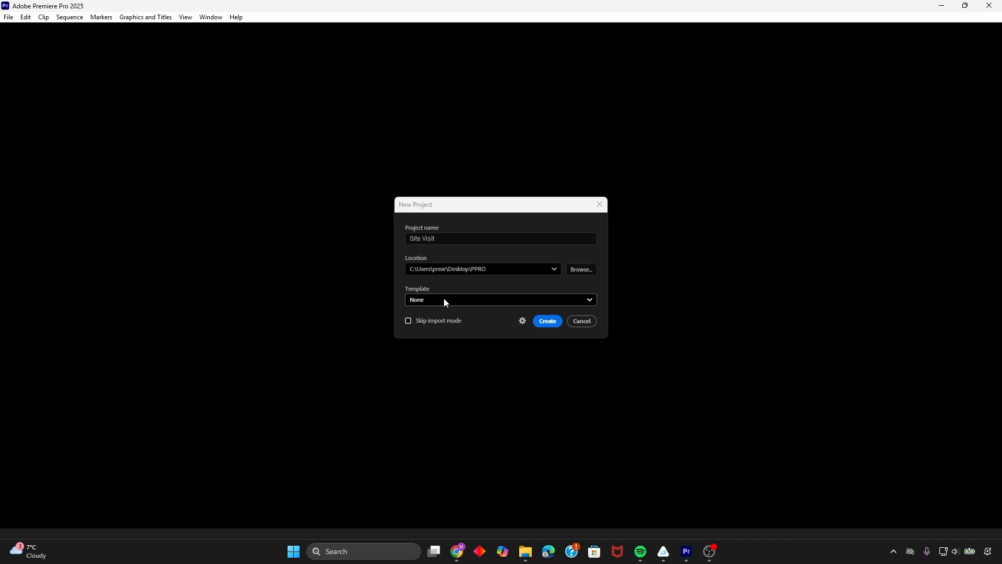
pyautogui.click(549, 321)
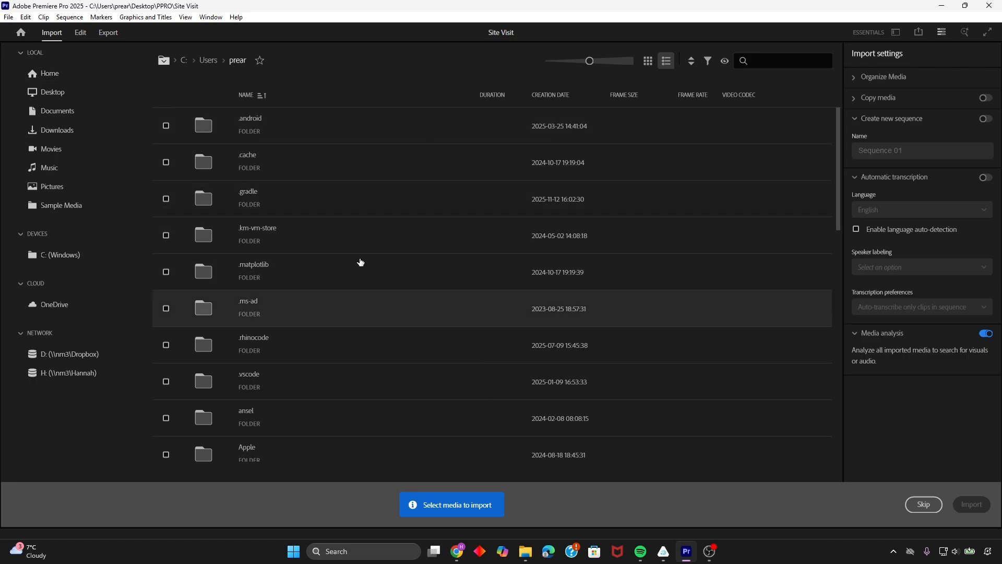
# Browse the Documents folder in import mode, then skip importing media and go to the editing workspace
pyautogui.click(65, 112)
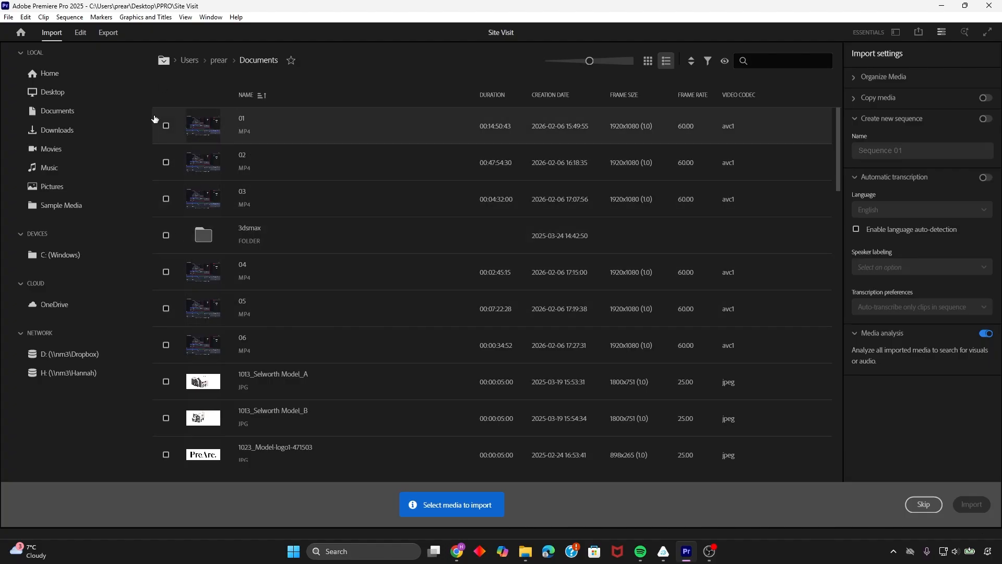
pyautogui.click(167, 126)
pyautogui.click(166, 126)
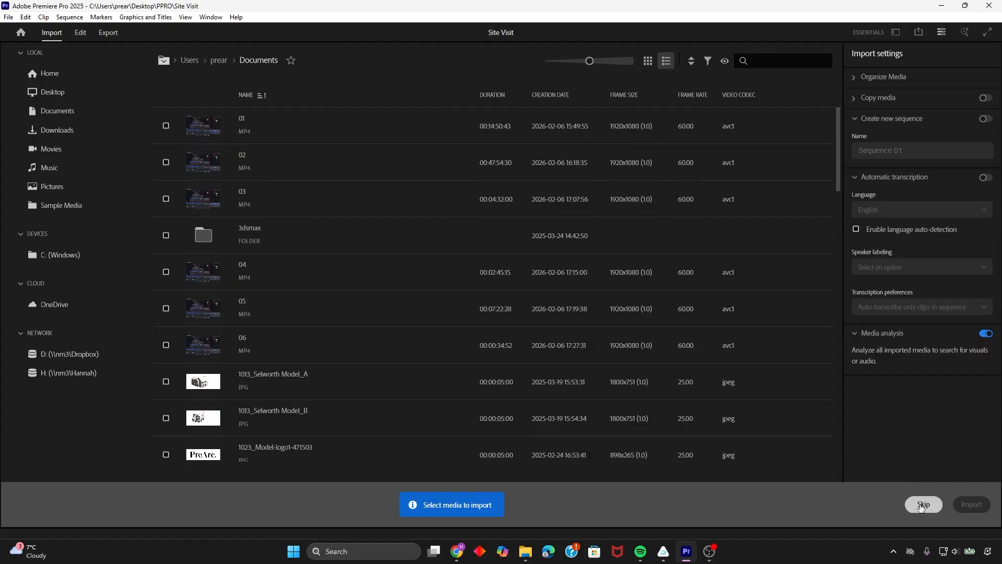
pyautogui.click(923, 504)
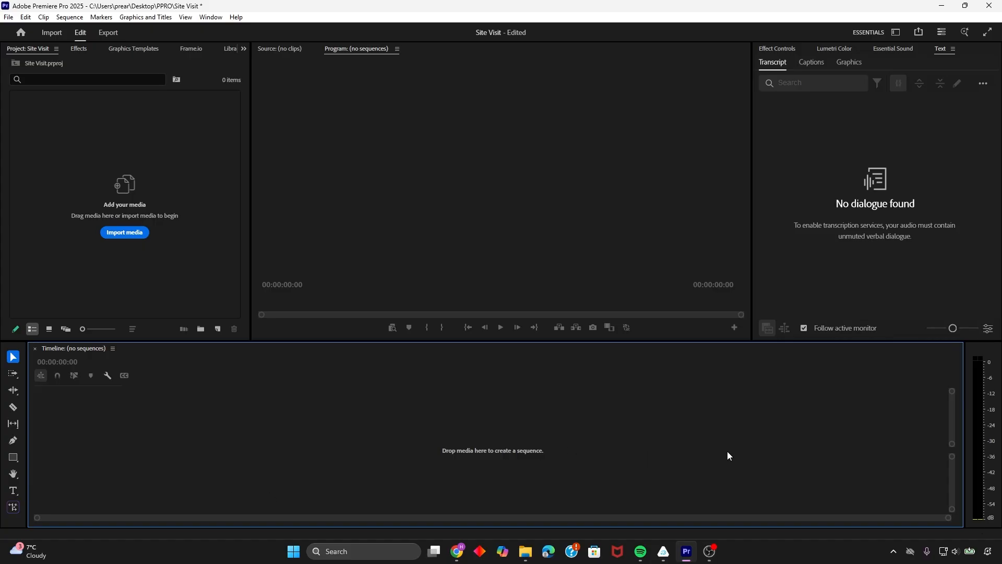
# Set the workspace layout to Essentials
pyautogui.click(211, 18)
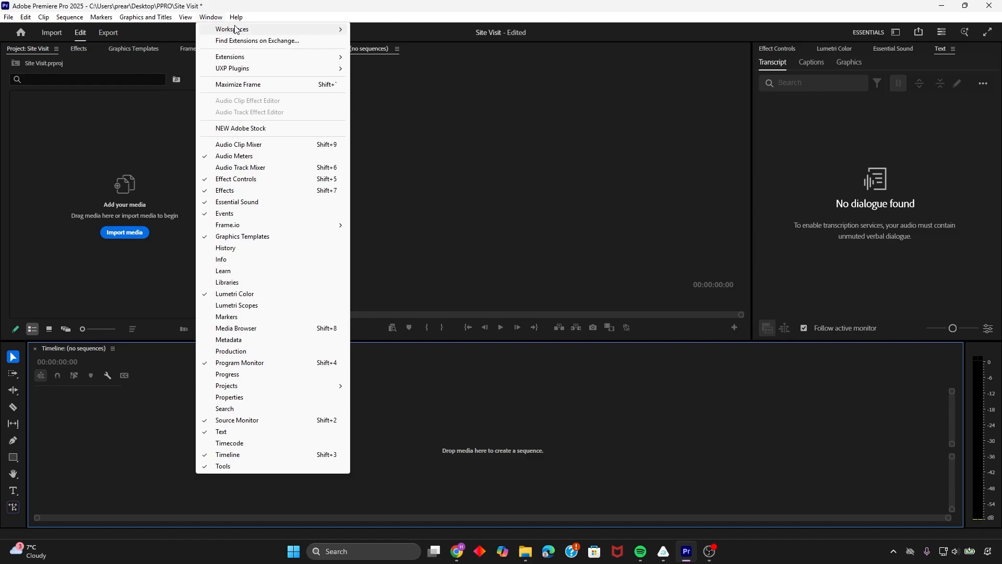
pyautogui.moveTo(229, 29)
pyautogui.click(387, 109)
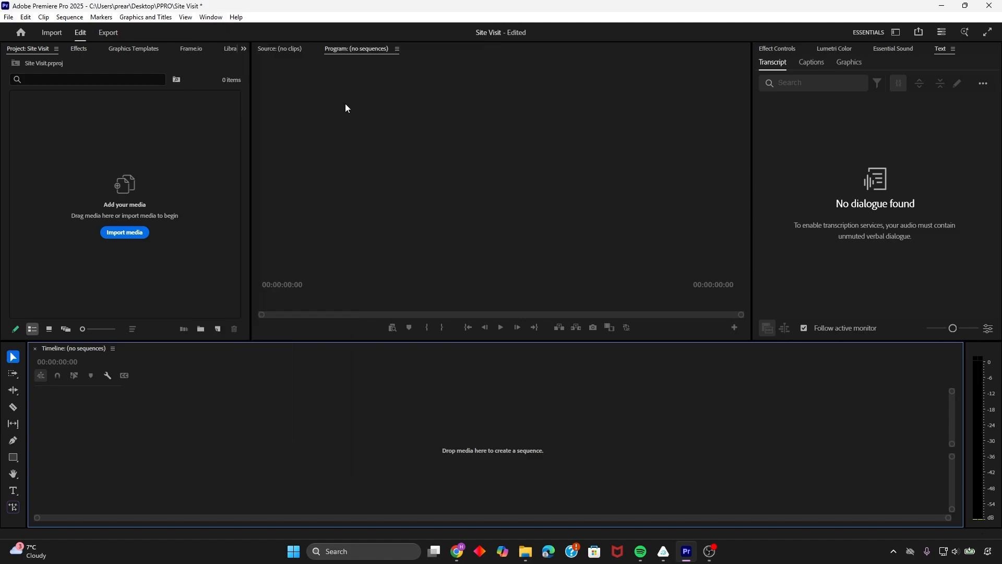
pyautogui.click(211, 17)
pyautogui.moveTo(232, 30)
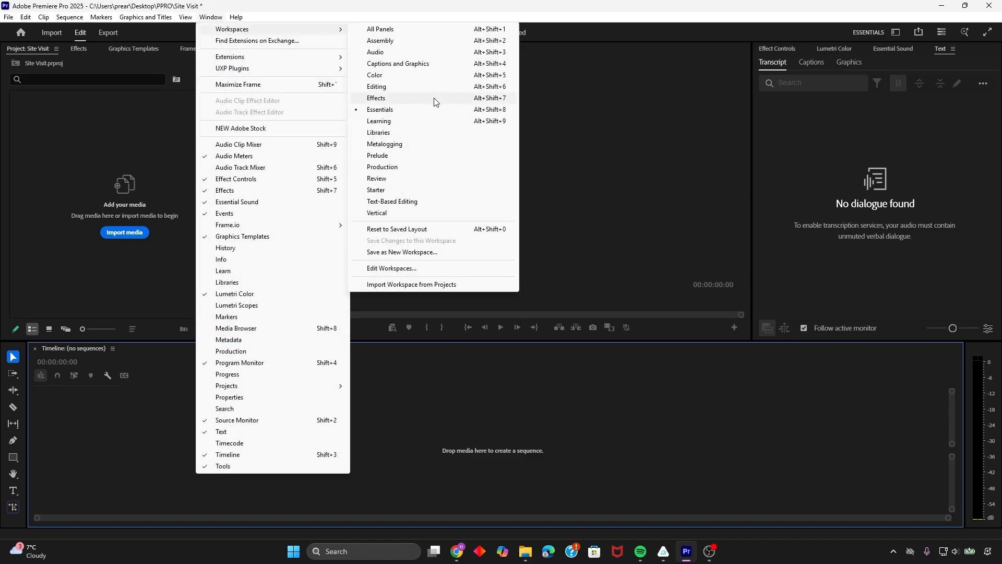
pyautogui.click(415, 110)
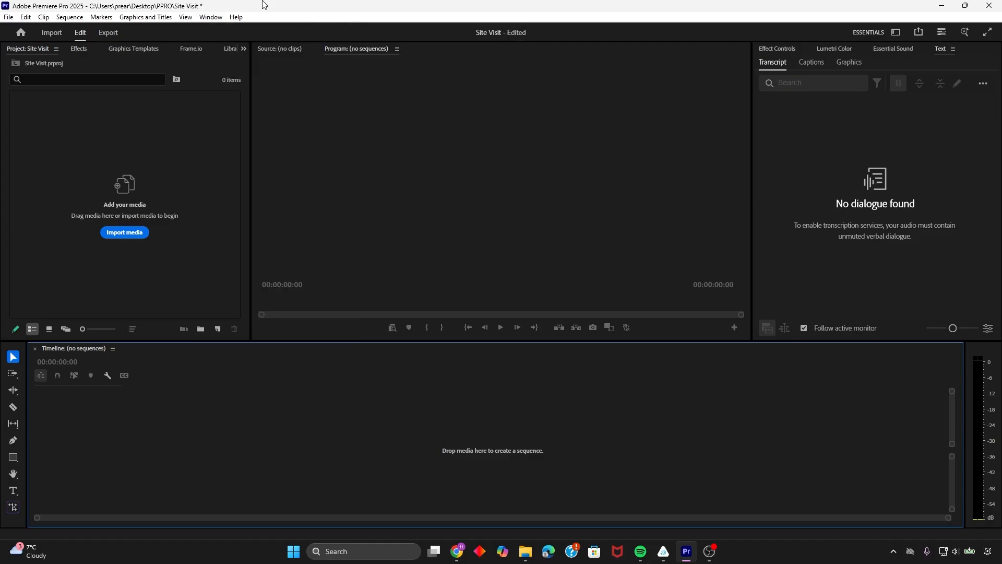
# Import all the media files from the Premiere Pro Tutorial folder in Documents into the project
pyautogui.click(207, 201)
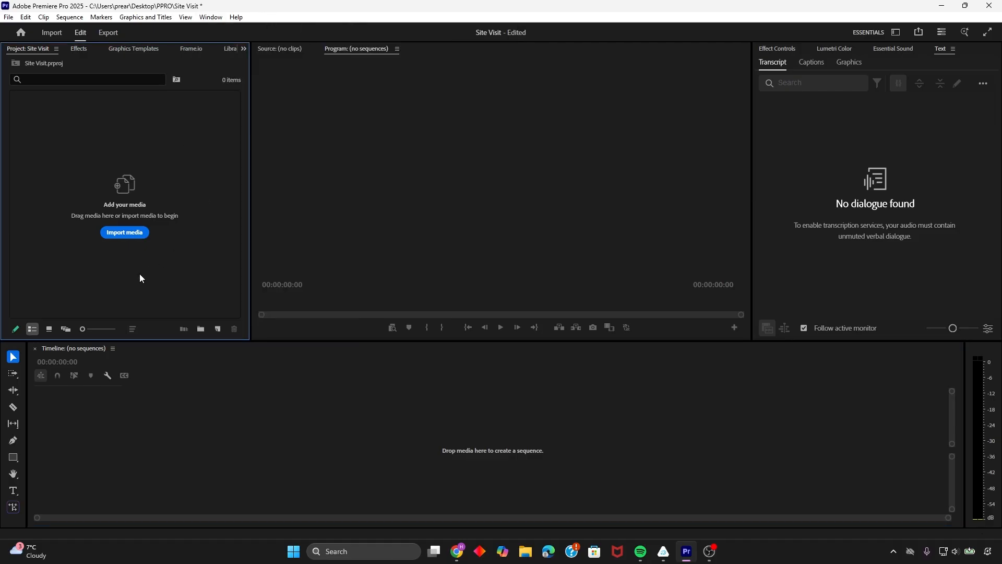
pyautogui.click(122, 234)
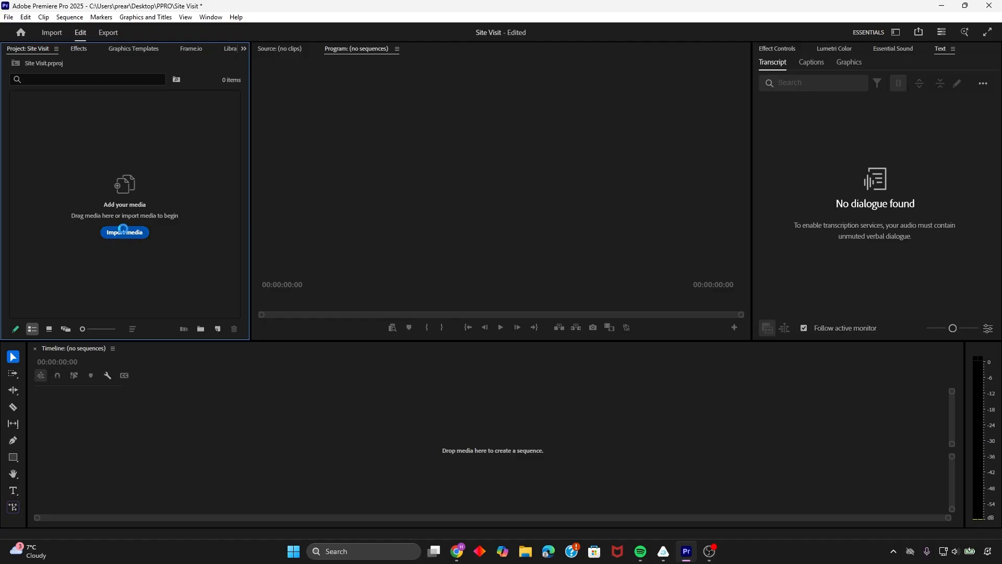
pyautogui.click(75, 159)
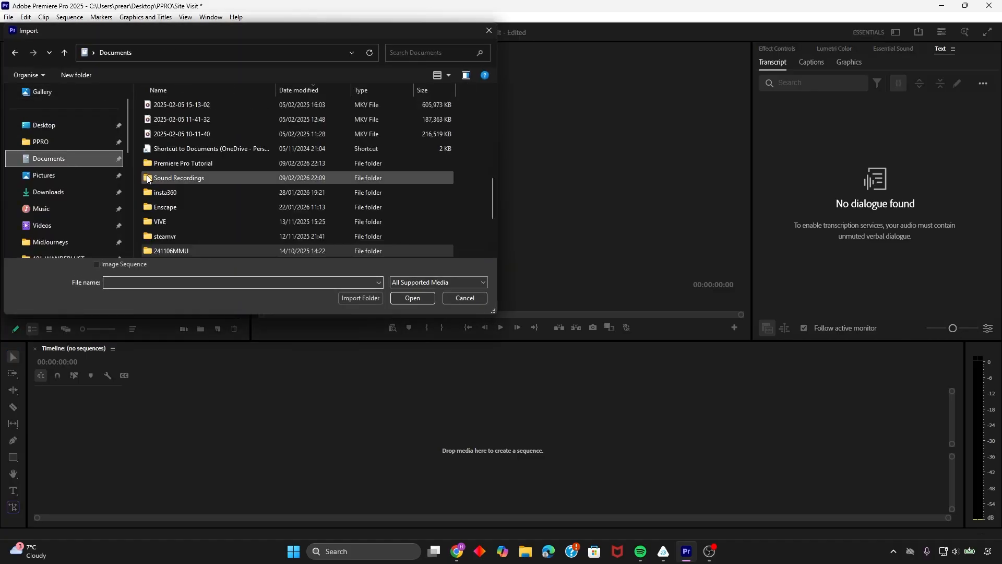
pyautogui.doubleClick(198, 164)
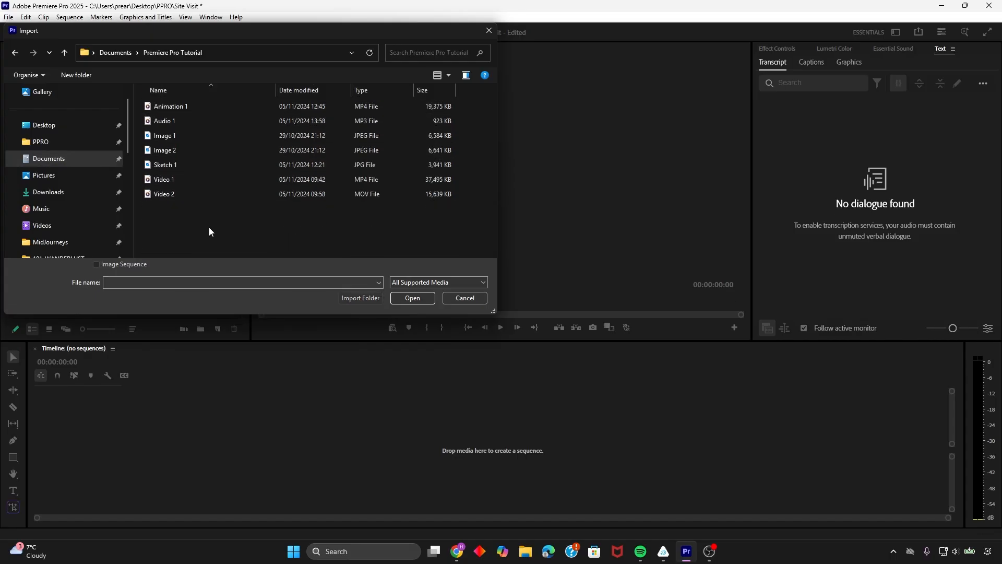
pyautogui.moveTo(226, 227); pyautogui.dragTo(169, 104)
pyautogui.click(412, 298)
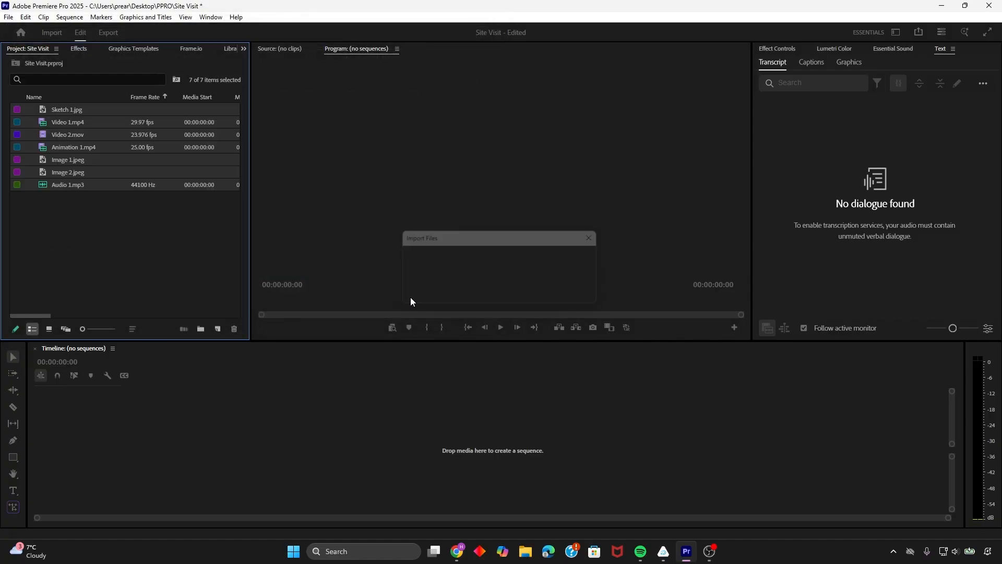
pyautogui.click(94, 224)
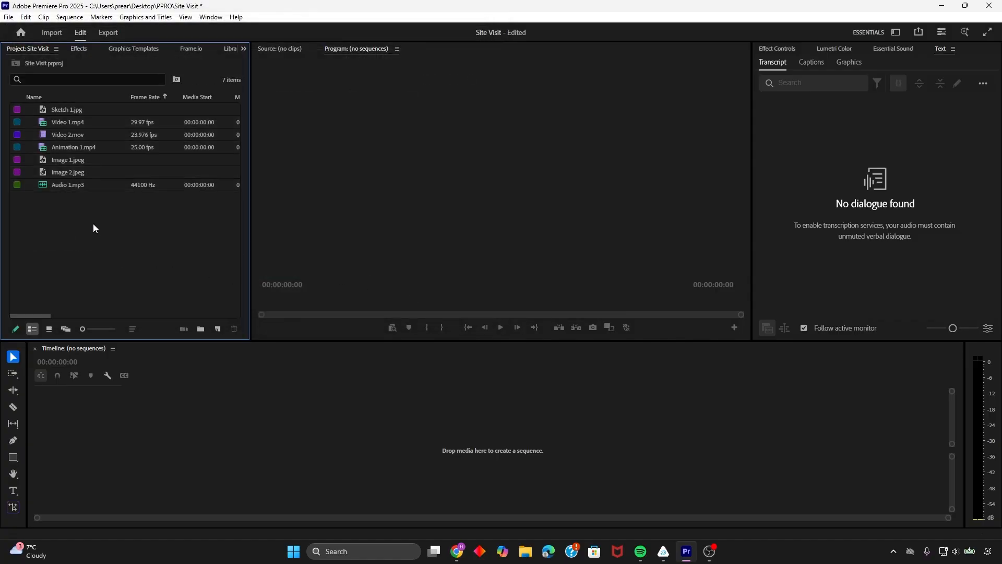
pyautogui.click(8, 17)
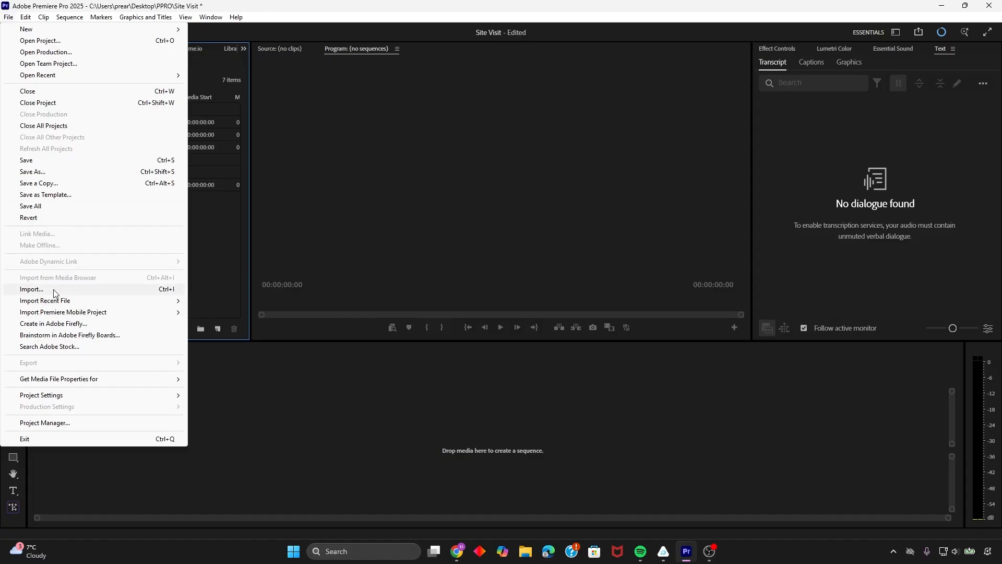
pyautogui.click(123, 289)
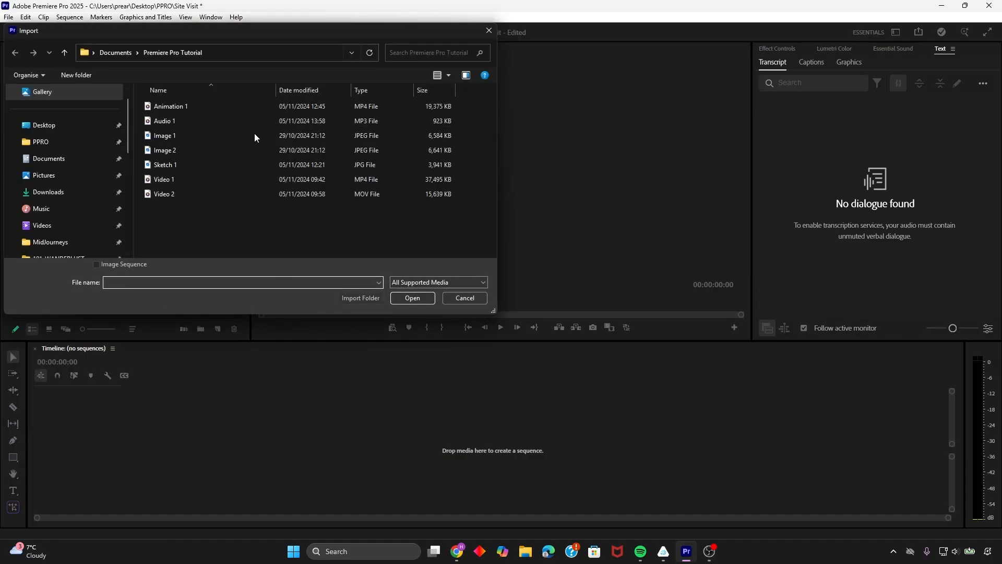
pyautogui.click(489, 31)
pyautogui.click(526, 551)
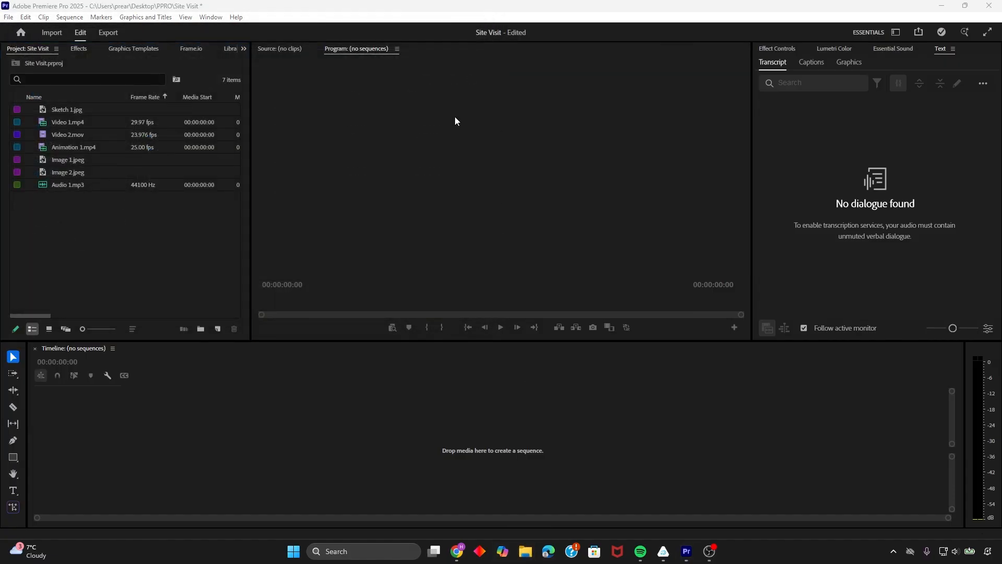
pyautogui.click(913, 119)
pyautogui.click(114, 266)
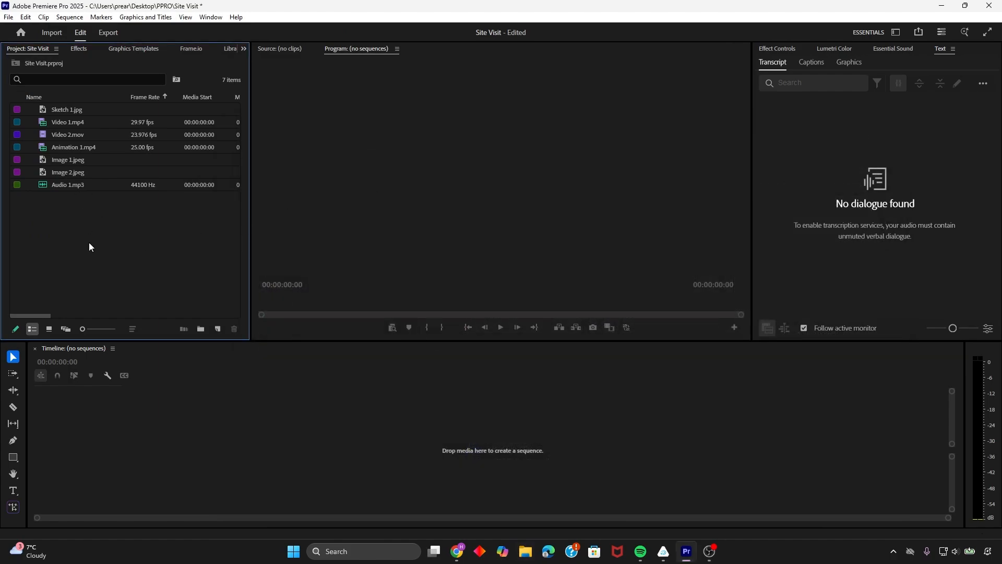
pyautogui.click(81, 112)
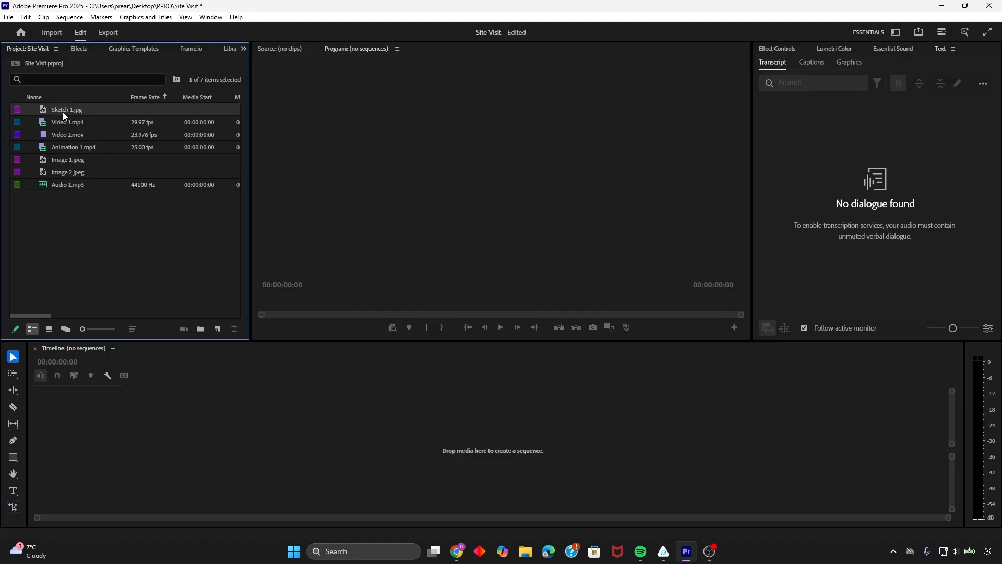
pyautogui.click(63, 112)
pyautogui.click(93, 223)
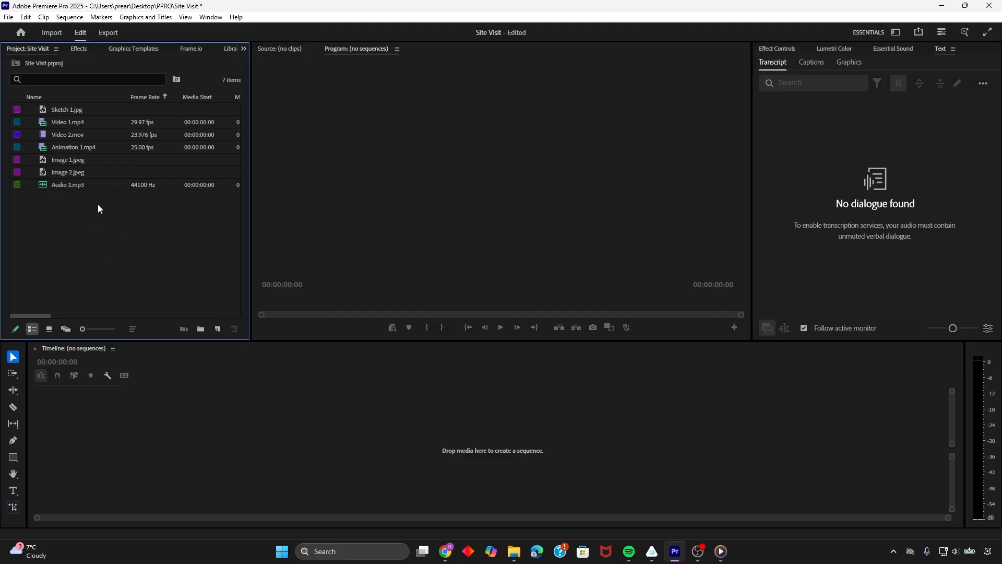
pyautogui.click(74, 147)
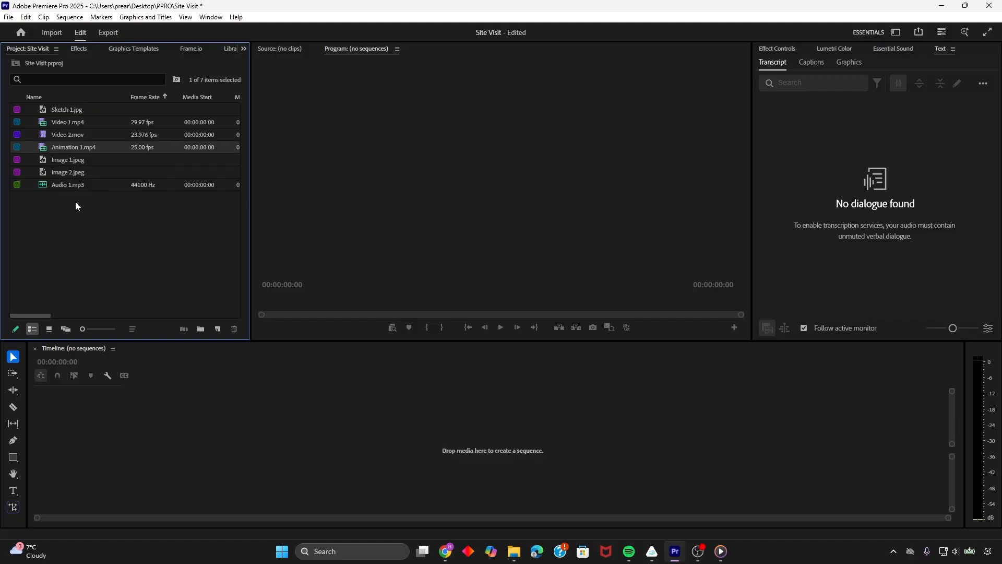
pyautogui.click(76, 202)
# Create a sequence from Video 1.mp4 on the empty timeline and preview it at 00:00:06:01
pyautogui.click(67, 121)
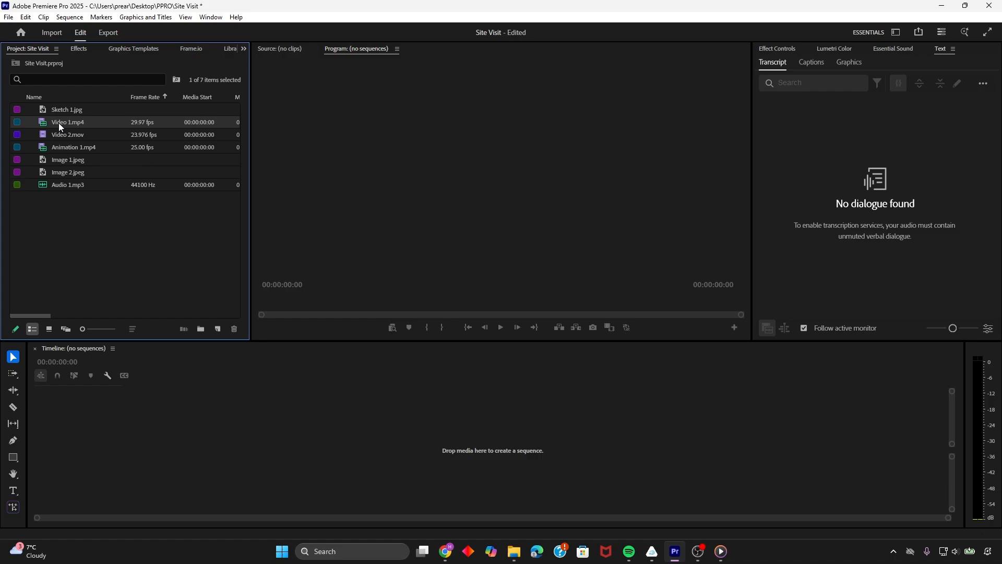
pyautogui.moveTo(59, 123); pyautogui.dragTo(212, 426)
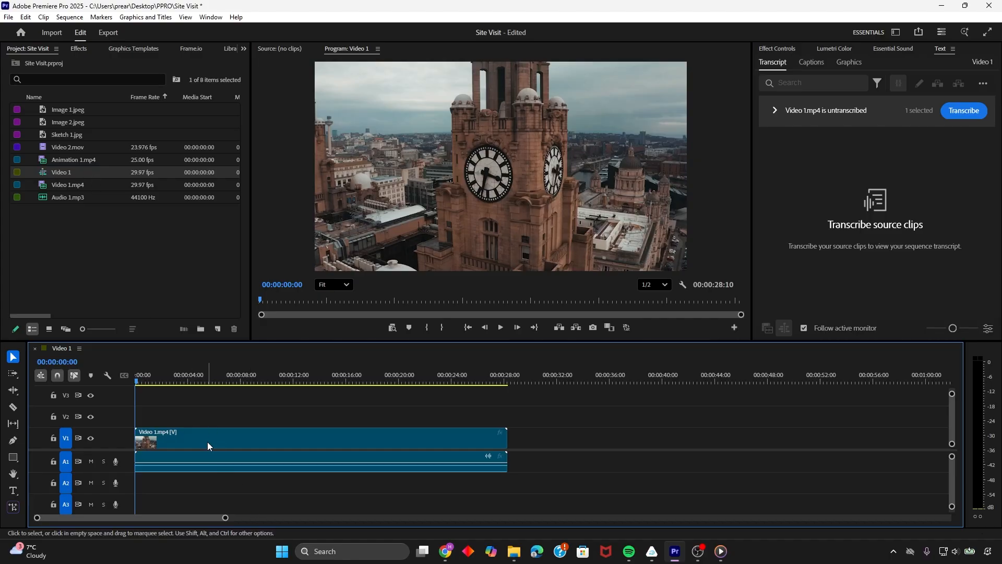
pyautogui.moveTo(181, 377); pyautogui.dragTo(214, 380)
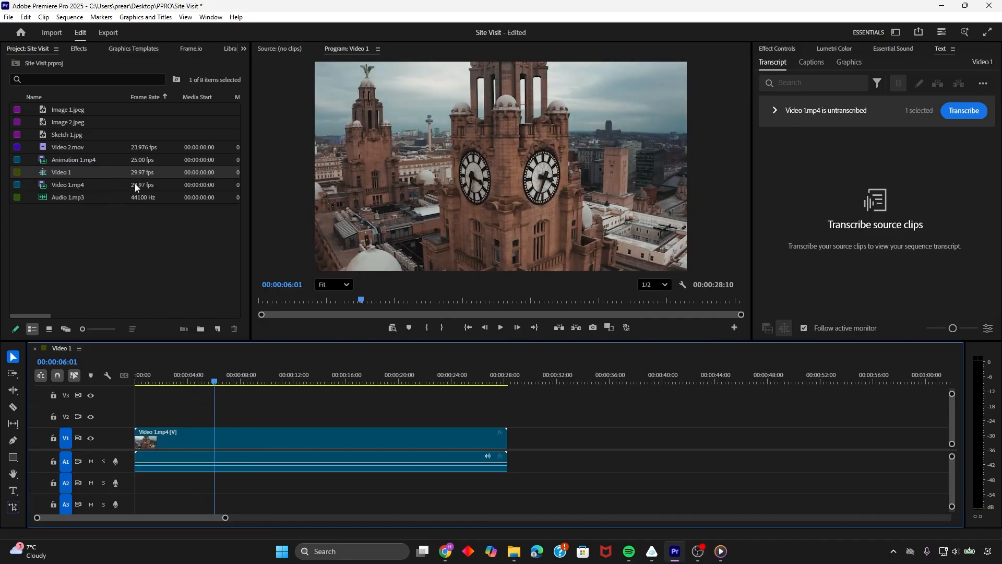
# Examine the Video Info and media duration details of the project's clips and the Video 1 sequence
pyautogui.moveTo(45, 315); pyautogui.dragTo(137, 318)
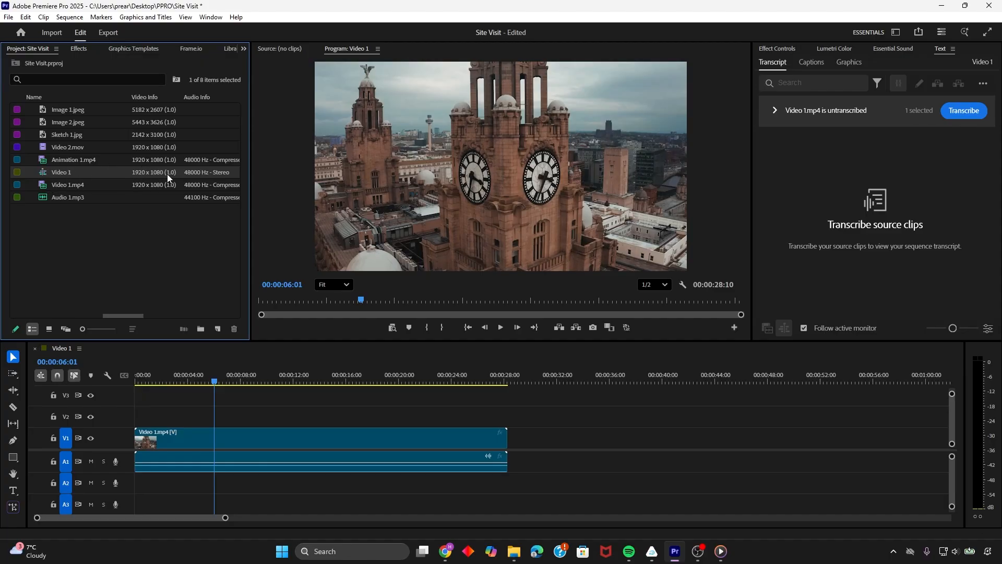
pyautogui.moveTo(114, 315); pyautogui.dragTo(49, 313)
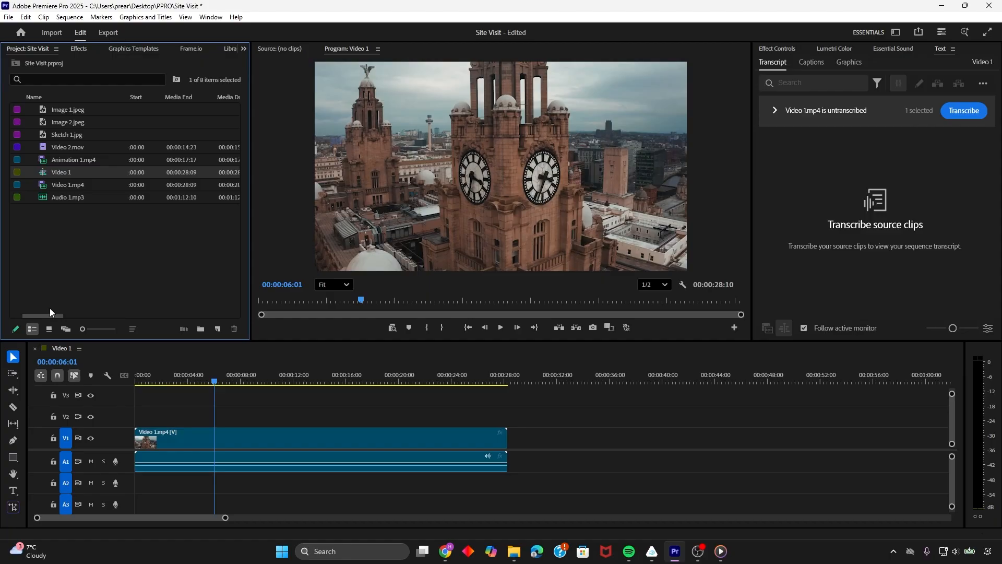
pyautogui.click(153, 246)
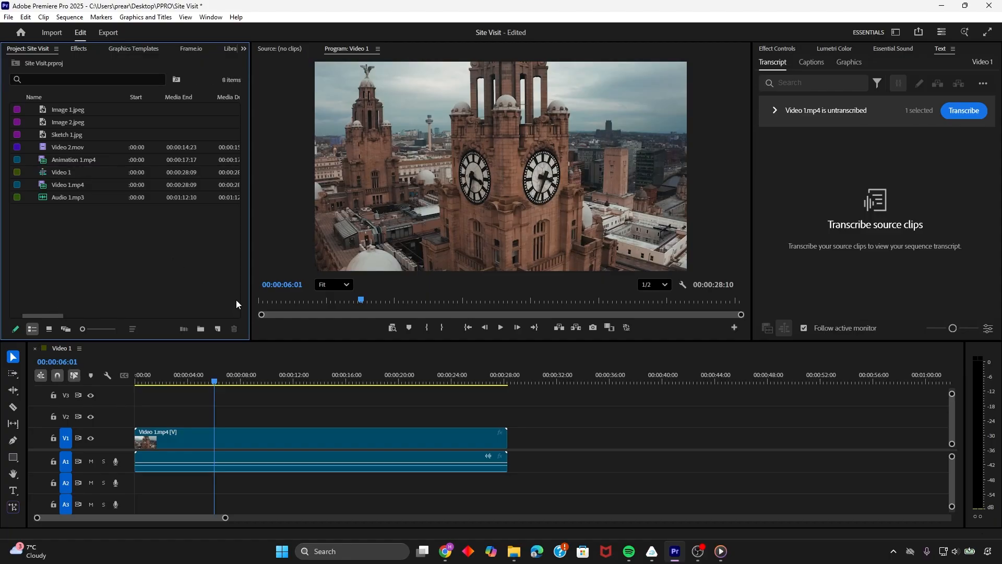
pyautogui.click(218, 331)
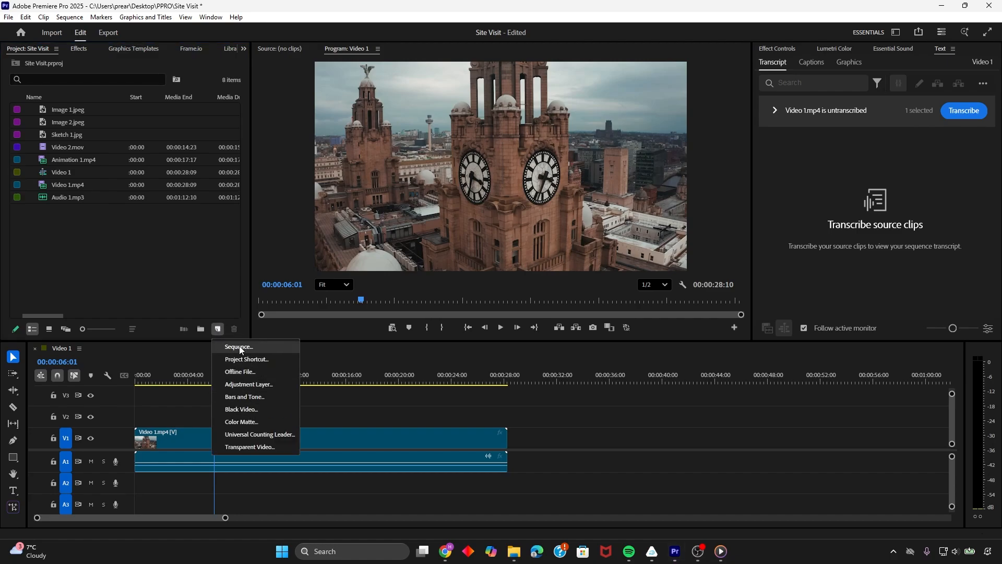
pyautogui.click(230, 347)
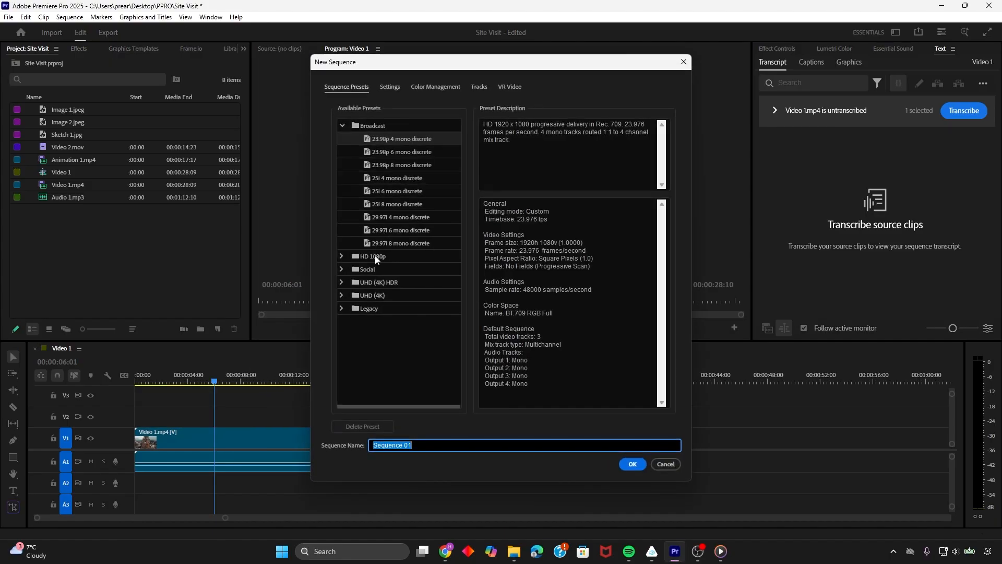
pyautogui.click(342, 268)
pyautogui.click(408, 284)
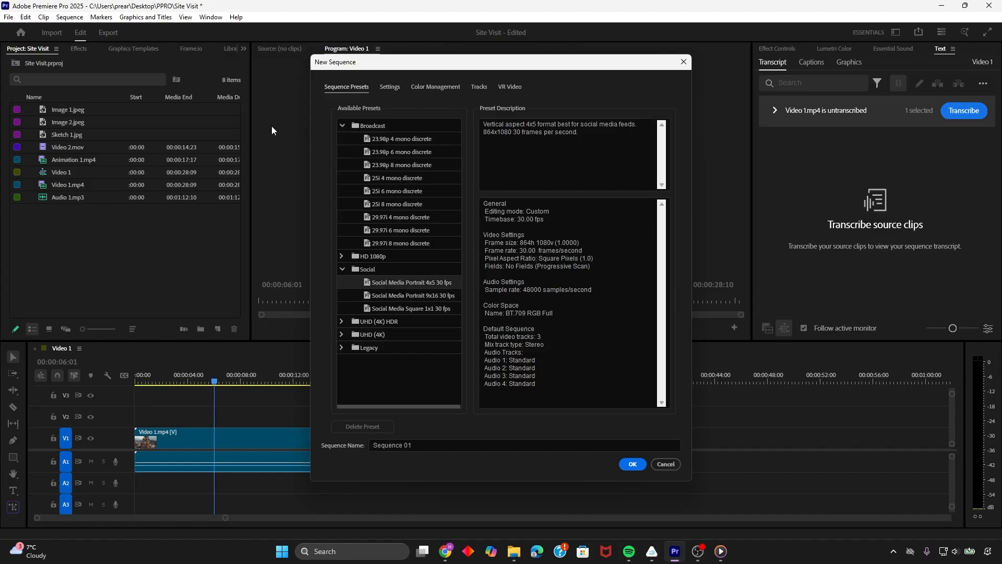
pyautogui.click(667, 465)
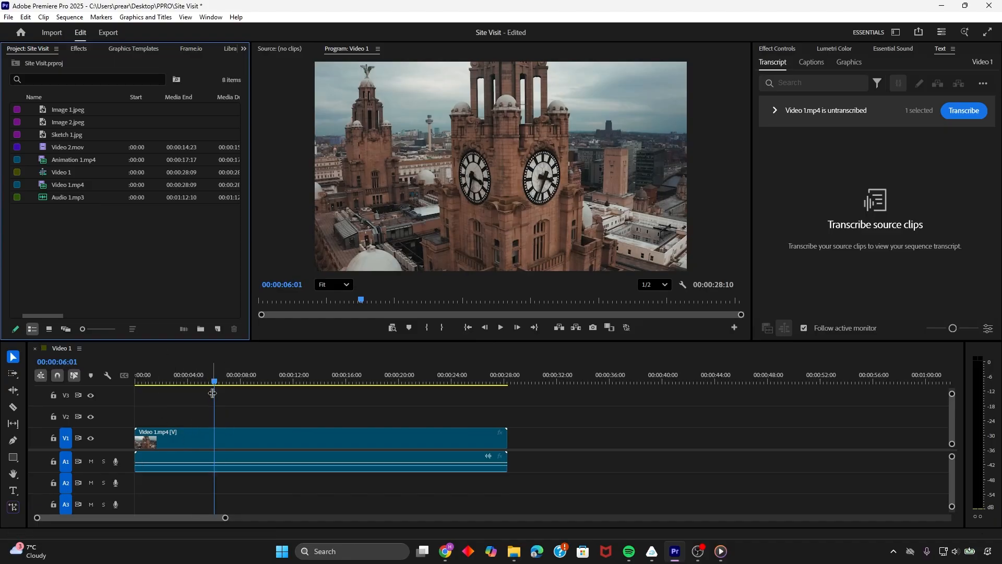
# Return the playhead to the start of the Video 1 sequence at 00:00:00:00
pyautogui.moveTo(215, 381); pyautogui.dragTo(135, 387)
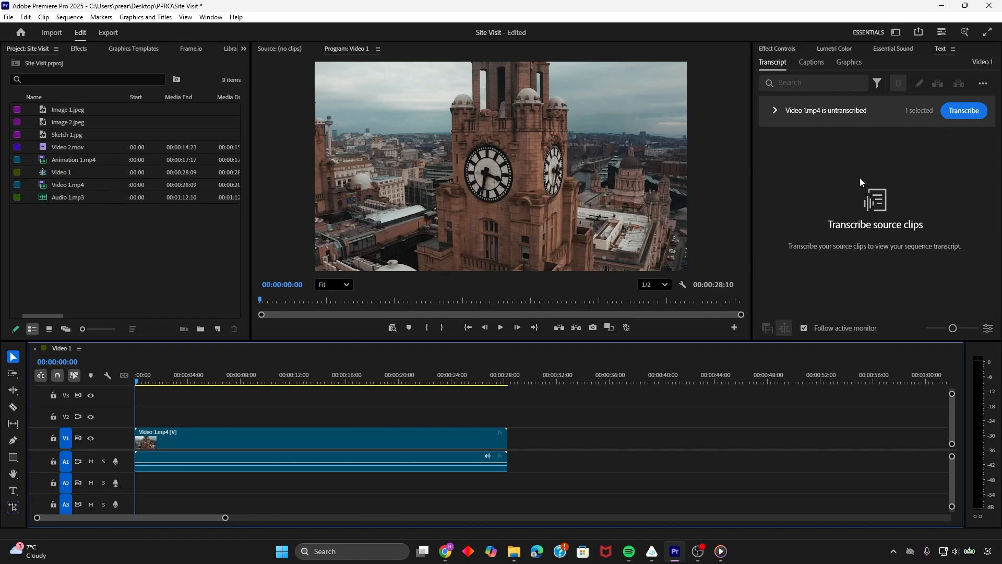
# Show the Effect Controls and preview sections of the Video 1 sequence, returning the playhead to 00:00:00:00
pyautogui.click(777, 48)
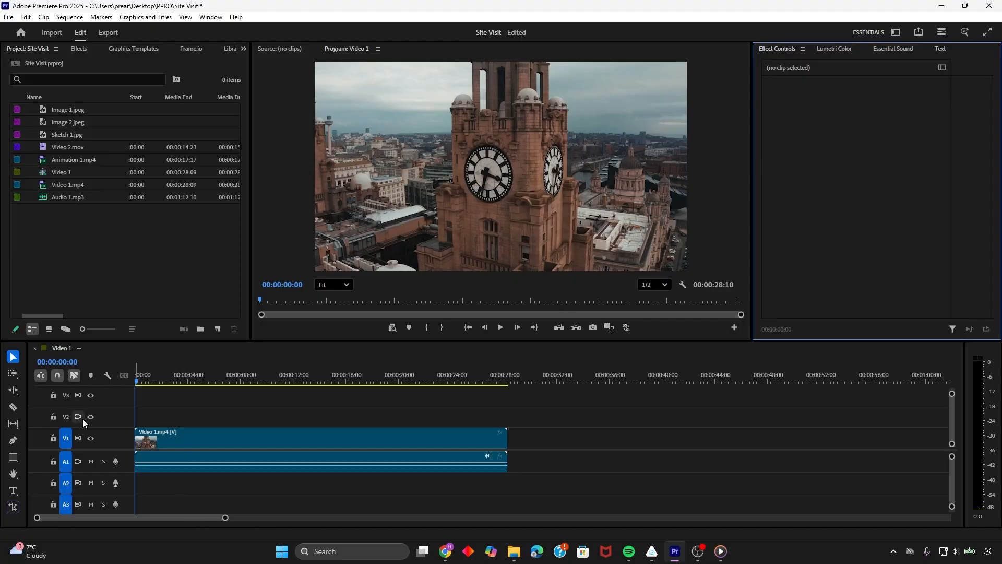
pyautogui.moveTo(136, 381)
pyautogui.mouseDown()
pyautogui.moveTo(154, 381)
pyautogui.moveTo(132, 380)
pyautogui.mouseUp()
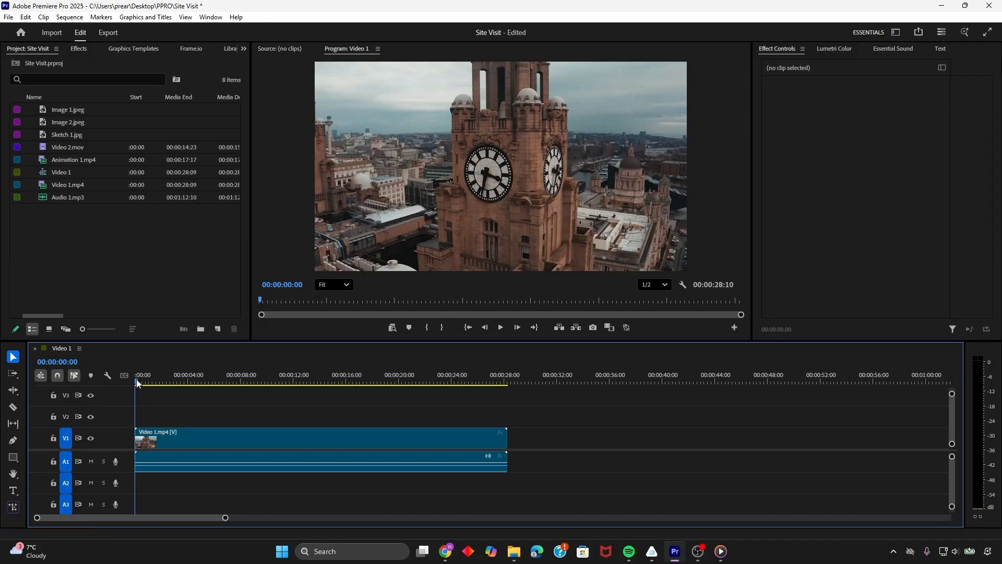
pyautogui.moveTo(136, 380)
pyautogui.mouseDown()
pyautogui.moveTo(439, 380)
pyautogui.moveTo(154, 388)
pyautogui.mouseUp()
pyautogui.press('space')
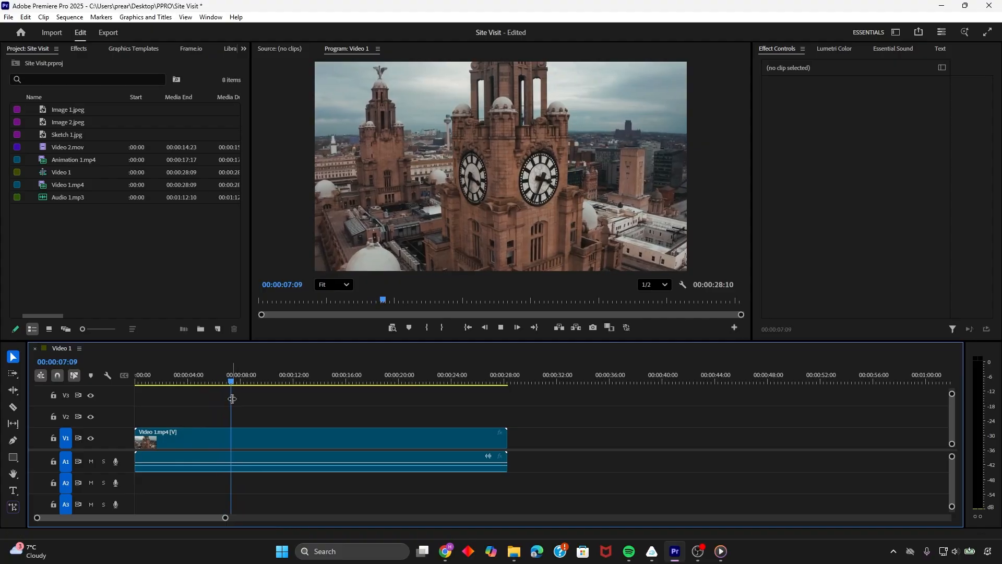
pyautogui.press('space')
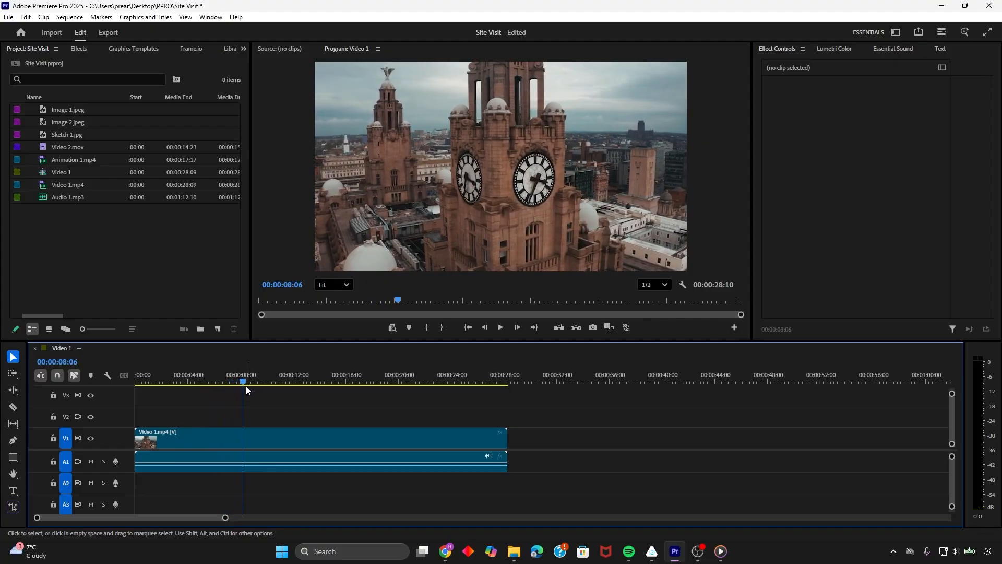
pyautogui.press('space')
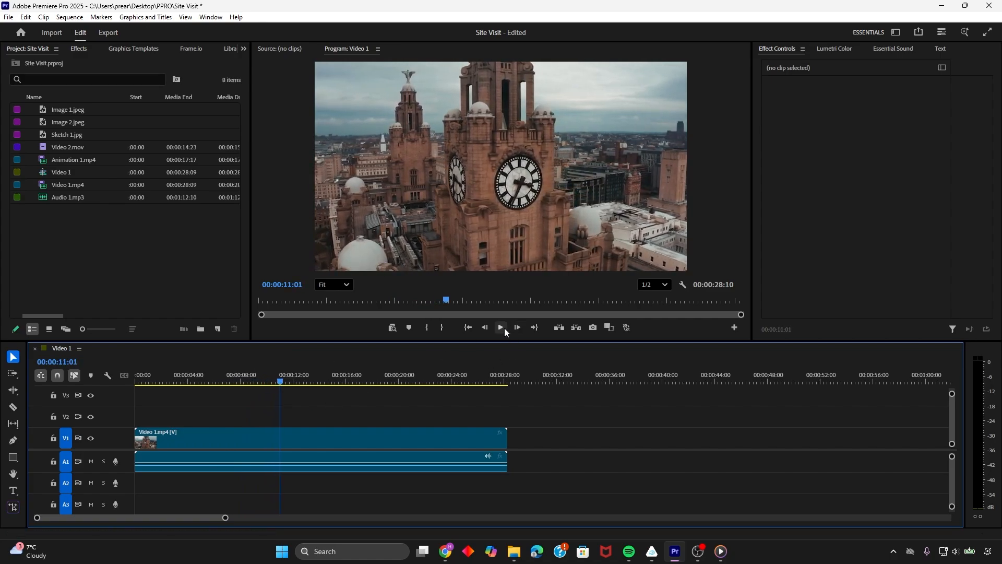
pyautogui.click(504, 327)
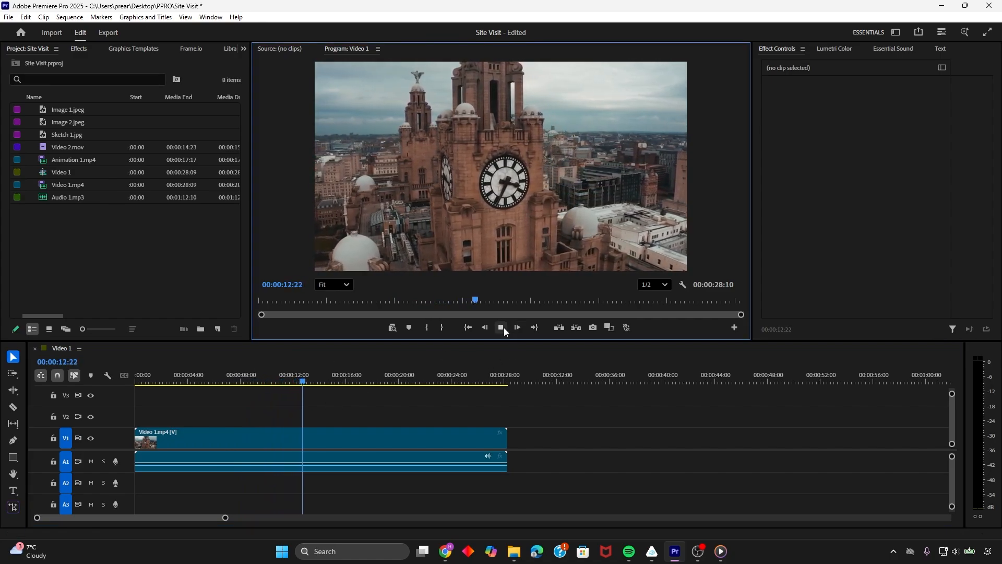
pyautogui.click(503, 328)
pyautogui.moveTo(316, 383); pyautogui.dragTo(120, 380)
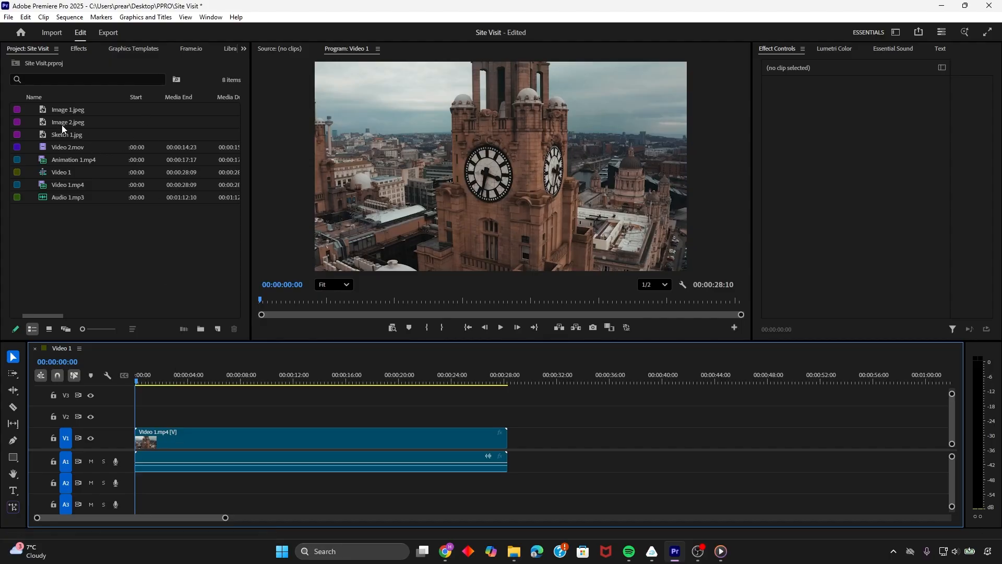
# Place Video 2.mov on track V2 above the beginning of Video 1.mp4 and view the overlap at 00:00:05:21
pyautogui.click(60, 177)
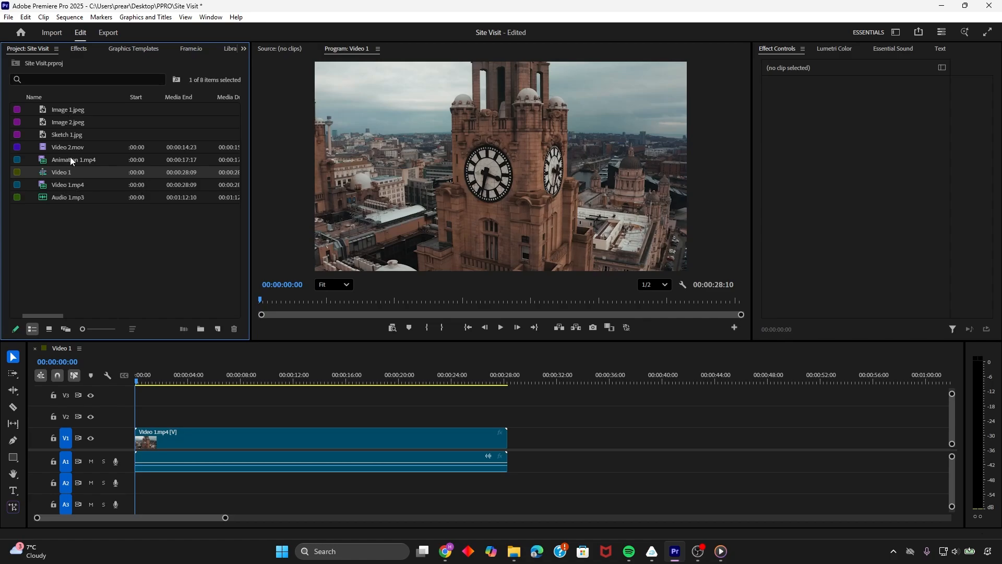
pyautogui.moveTo(70, 147); pyautogui.dragTo(139, 381)
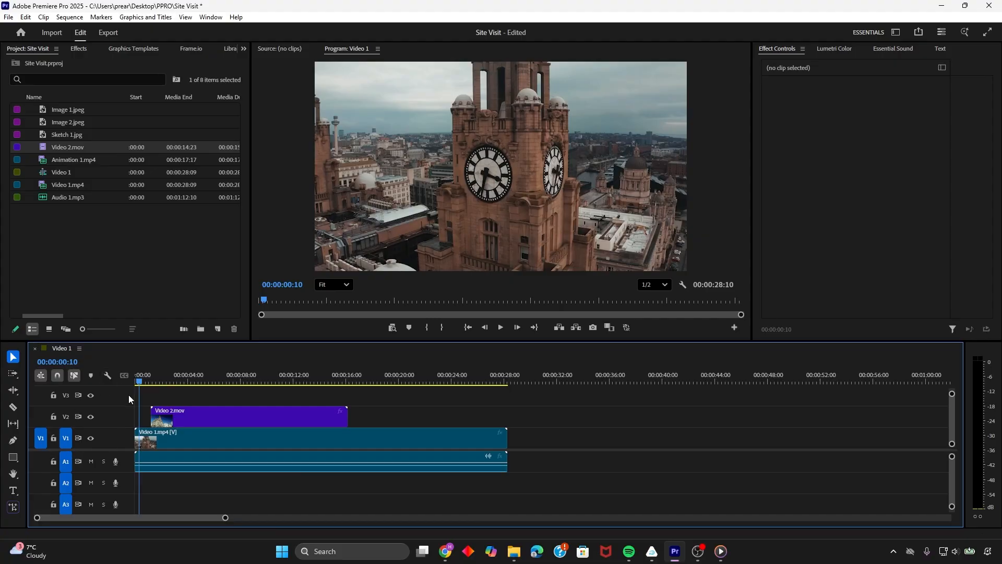
pyautogui.moveTo(139, 381); pyautogui.dragTo(210, 382)
# Hide track V2 to preview Video 1.mp4 from the sequence start, and show track V2 again
pyautogui.click(90, 417)
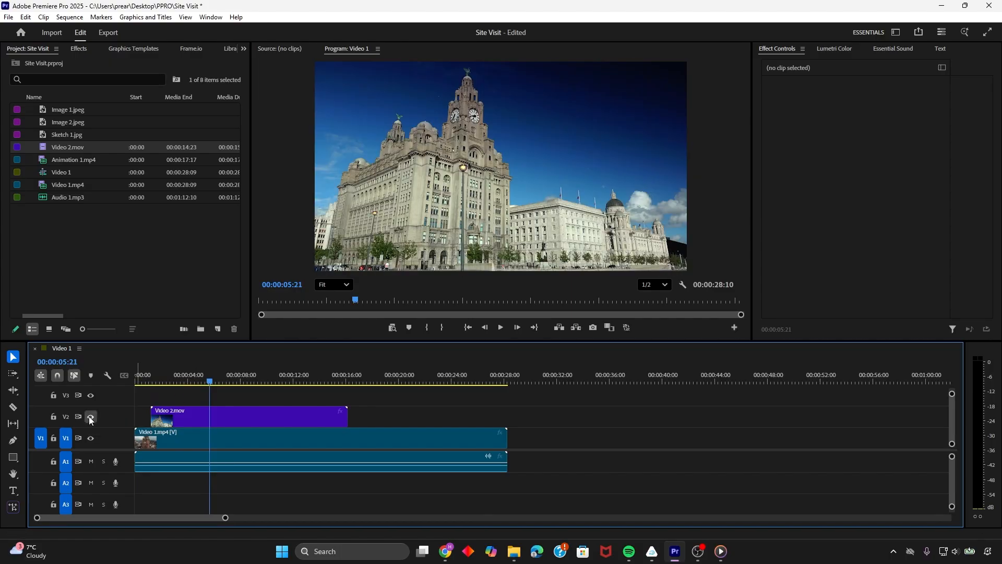
pyautogui.click(91, 417)
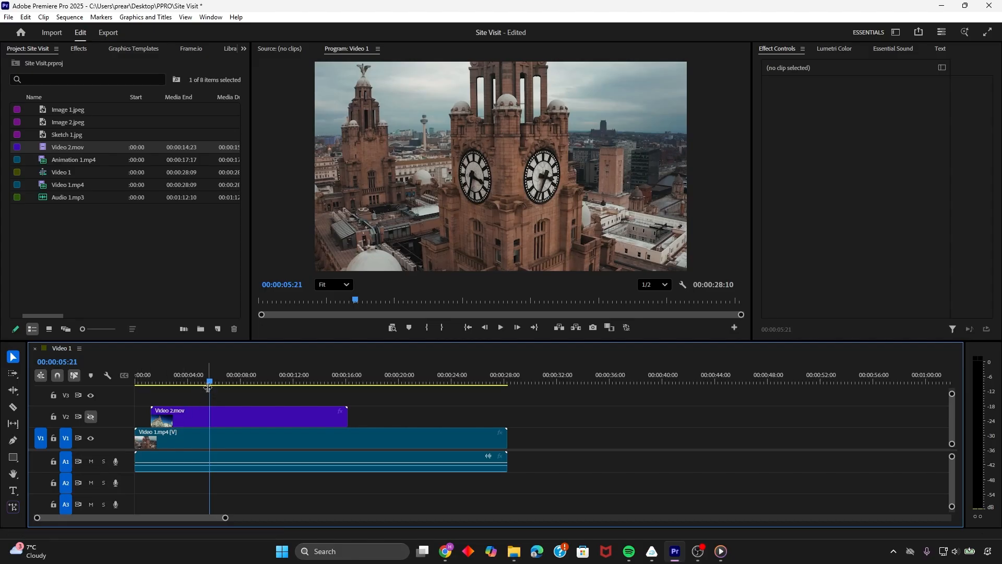
pyautogui.moveTo(208, 379); pyautogui.dragTo(136, 385)
pyautogui.press('space')
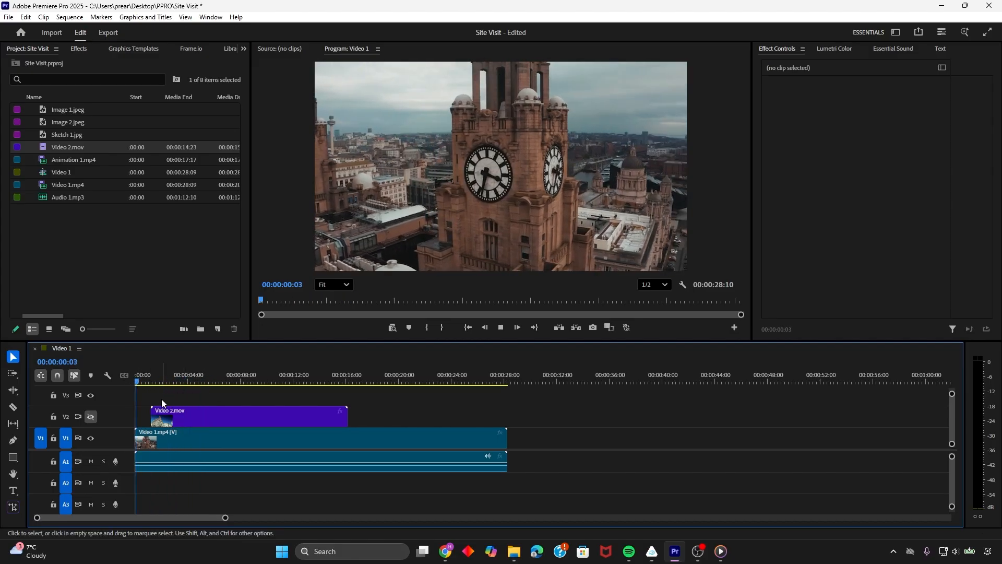
pyautogui.click(91, 416)
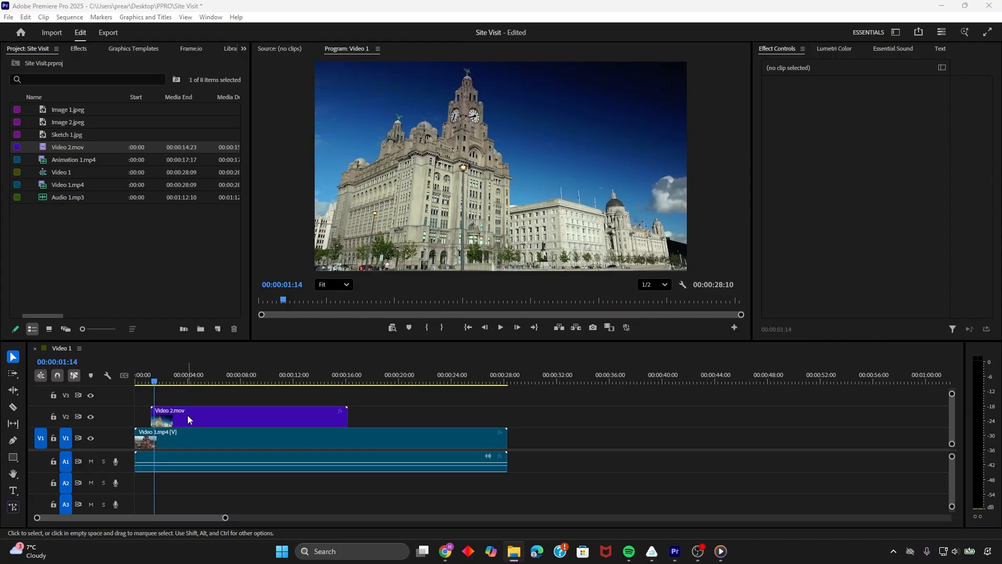
# Move Video 2.mov to track V1 at about 00:00:31:00 and add Animation 1.mp4 after it at about 00:00:48:00
pyautogui.moveTo(188, 416); pyautogui.dragTo(605, 438)
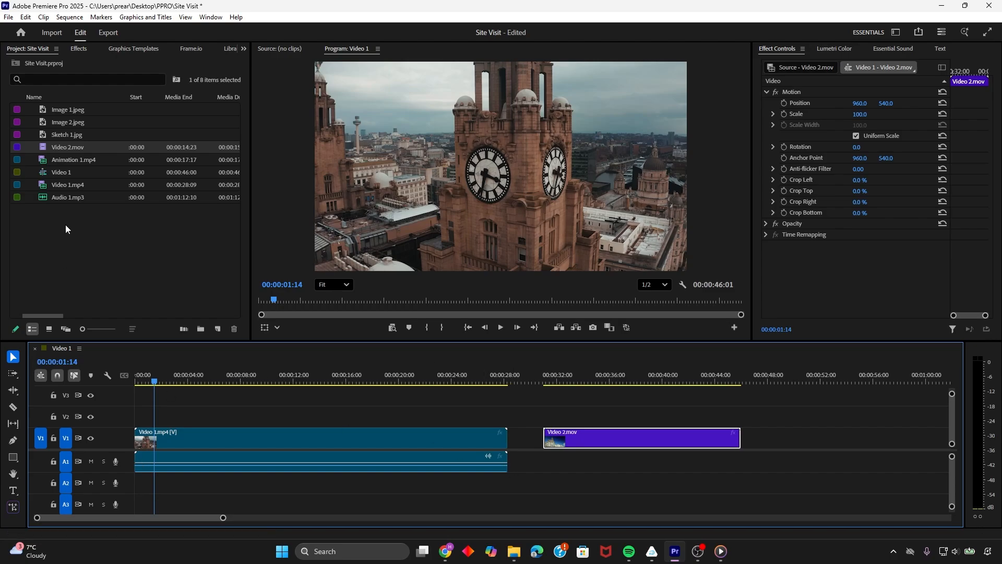
pyautogui.click(68, 158)
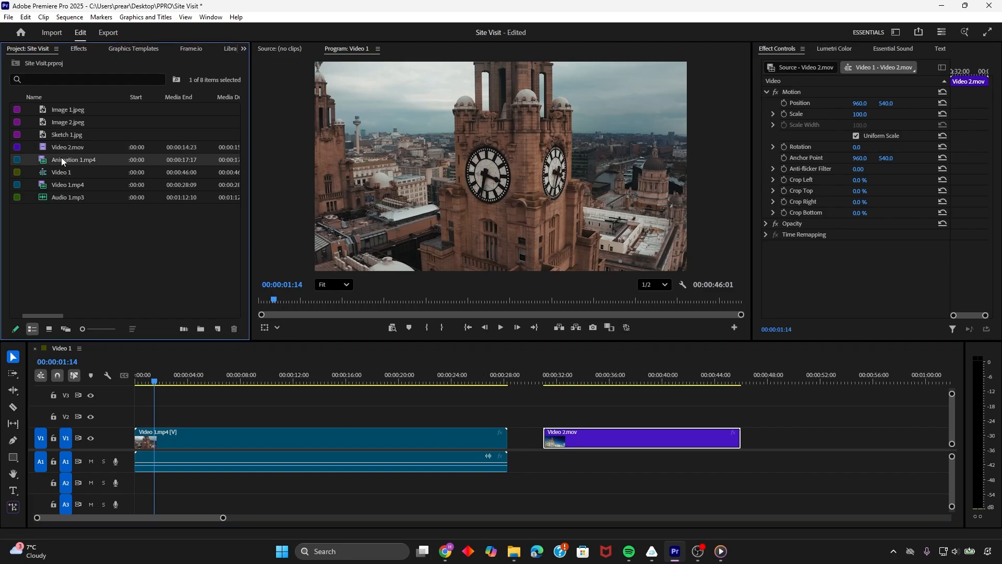
pyautogui.moveTo(61, 157); pyautogui.dragTo(763, 436)
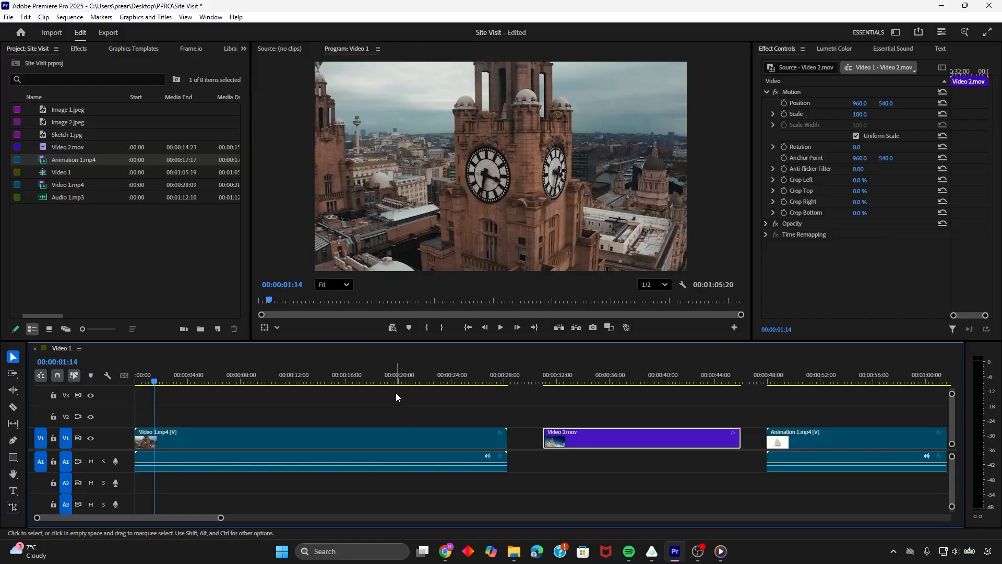
# Preview Video 2.mov at 00:00:34:05 and play across the gap between Video 1.mp4 and Video 2.mov
pyautogui.hotkey('alt', 'Tab')
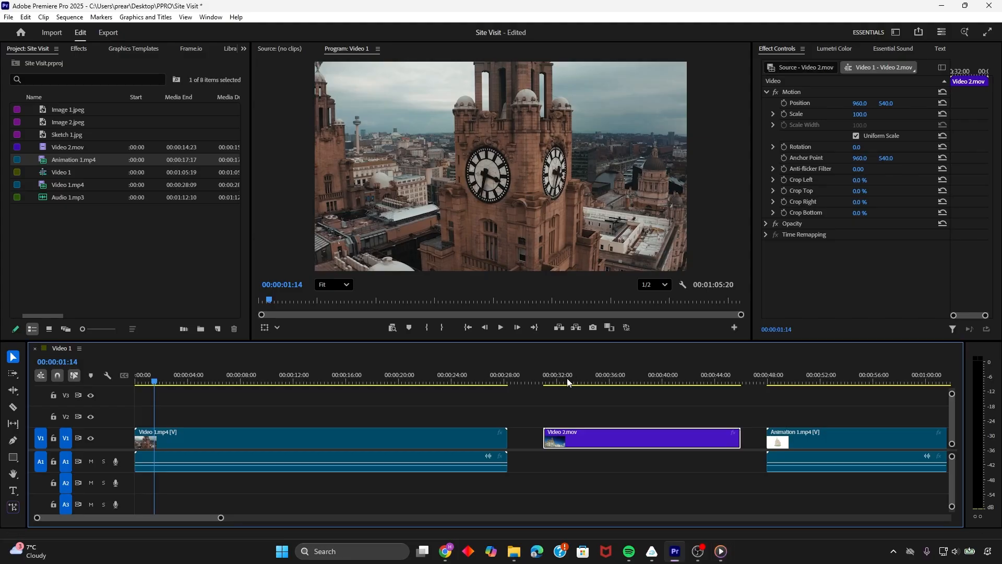
pyautogui.click(585, 378)
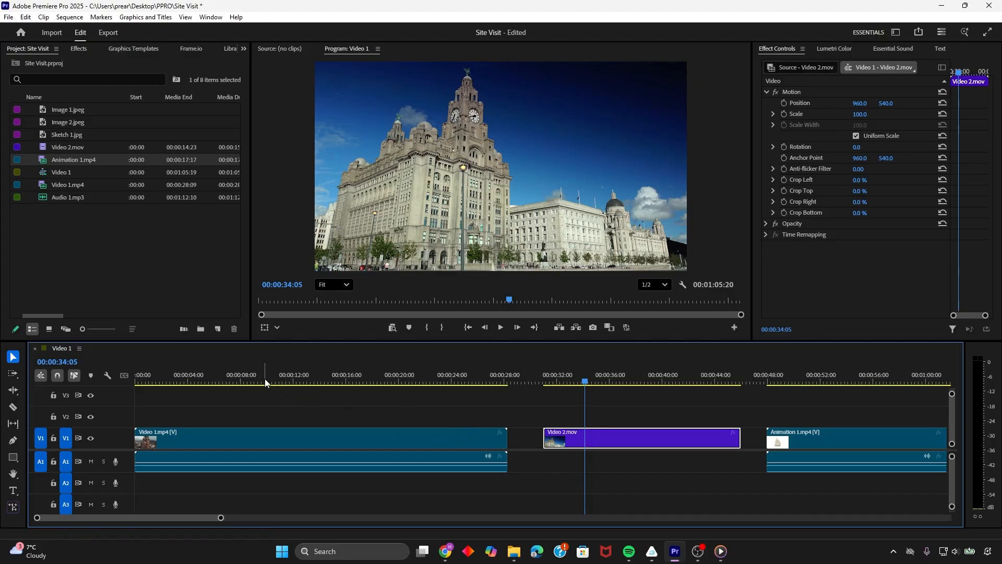
pyautogui.moveTo(264, 378); pyautogui.dragTo(125, 384)
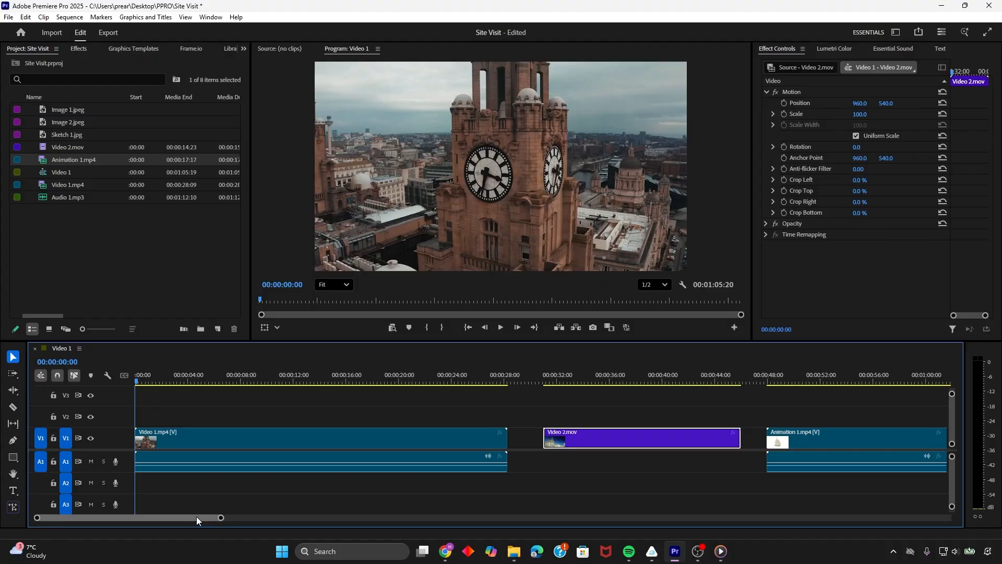
pyautogui.moveTo(197, 517); pyautogui.dragTo(369, 502)
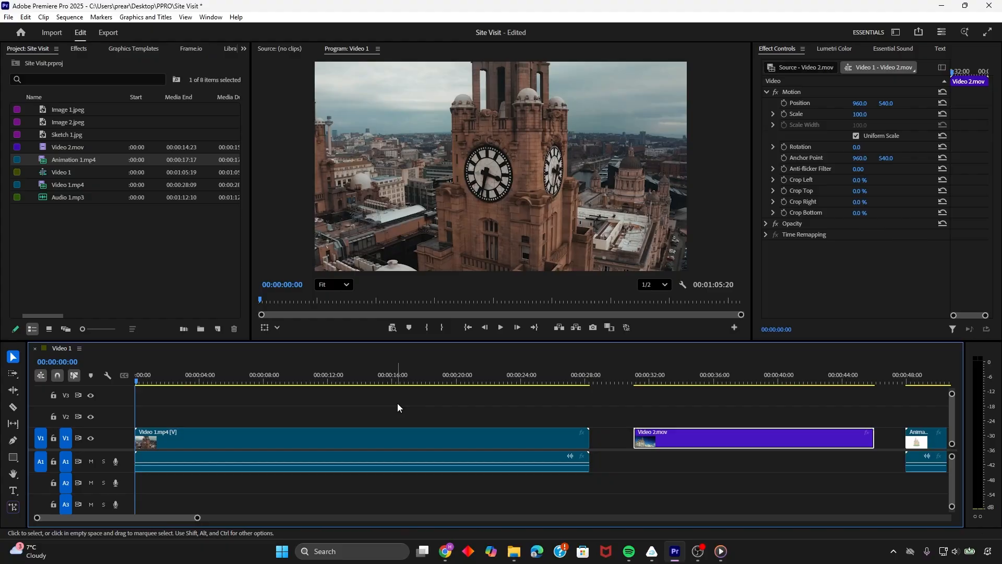
pyautogui.click(563, 381)
pyautogui.press('space')
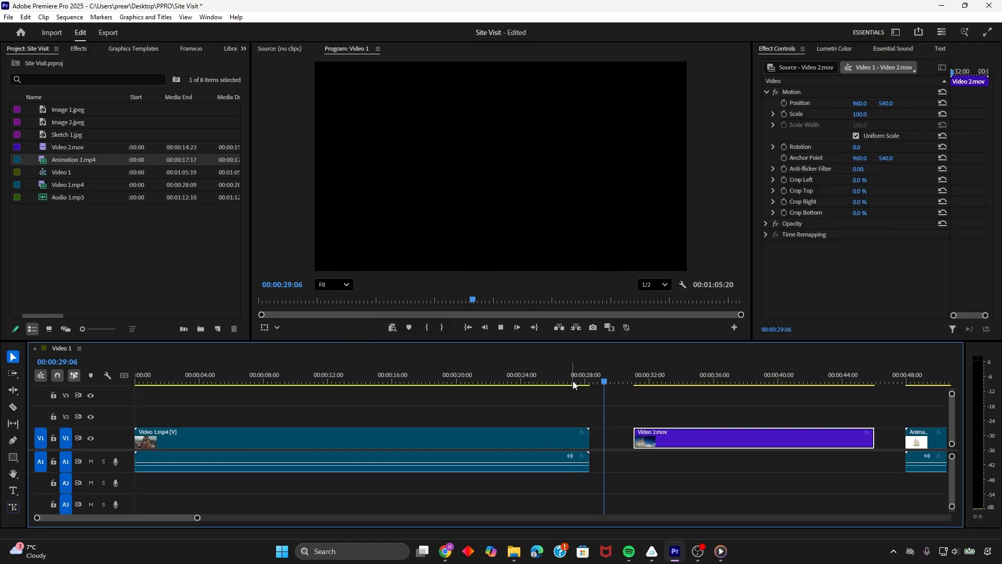
pyautogui.press('space')
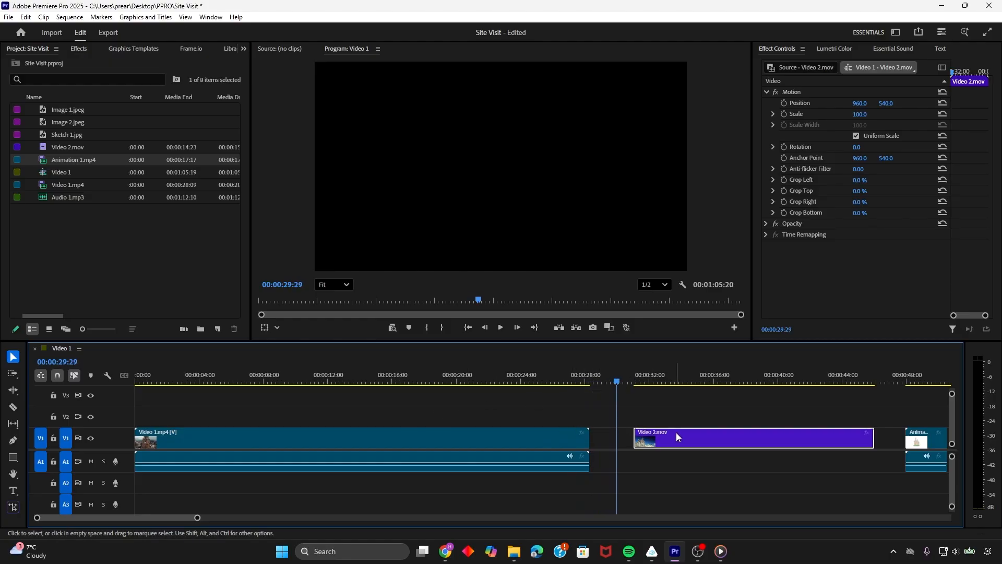
# Close the gaps on track V1 with snapping on, placing Video 2.mov directly after Video 1.mp4 and Animation 1.mp4 directly after Video 2.mov
pyautogui.moveTo(678, 436); pyautogui.dragTo(659, 448)
pyautogui.click(59, 375)
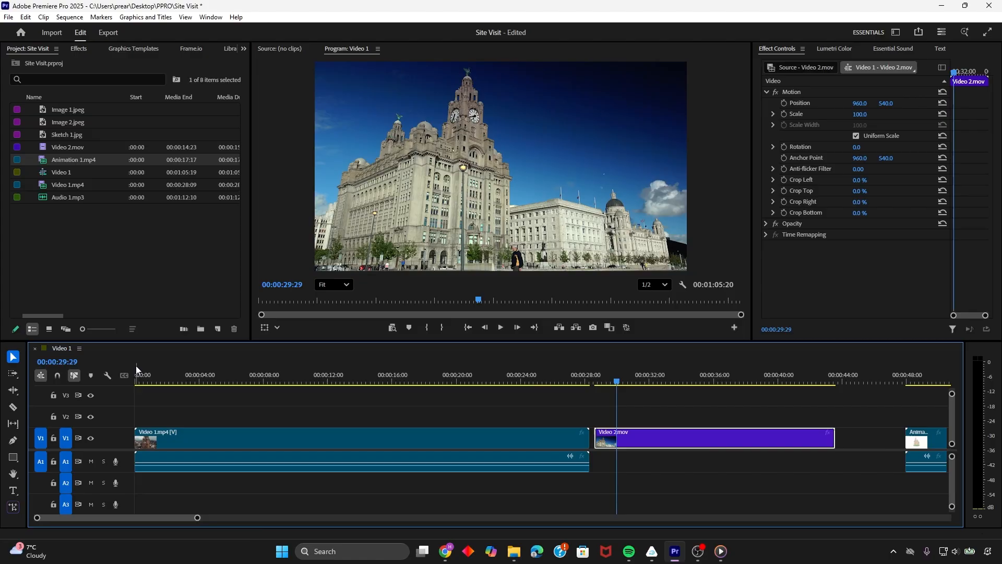
pyautogui.click(57, 375)
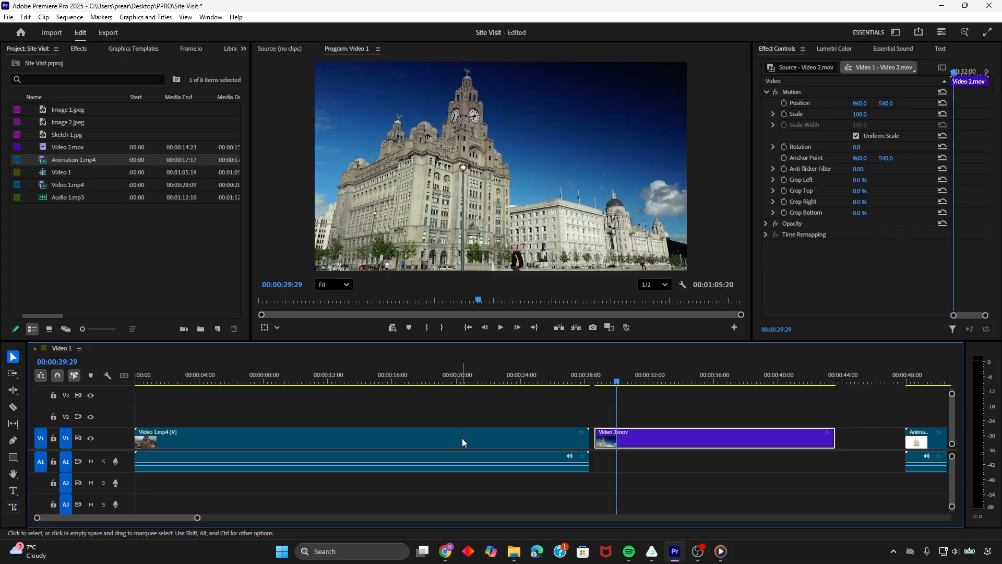
pyautogui.moveTo(653, 443); pyautogui.dragTo(656, 448)
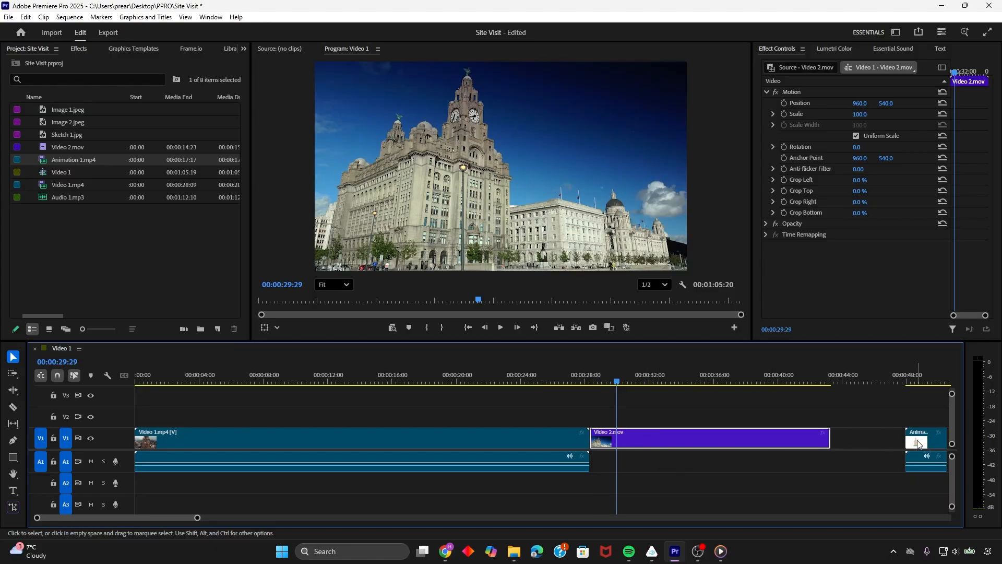
pyautogui.moveTo(938, 440); pyautogui.dragTo(865, 439)
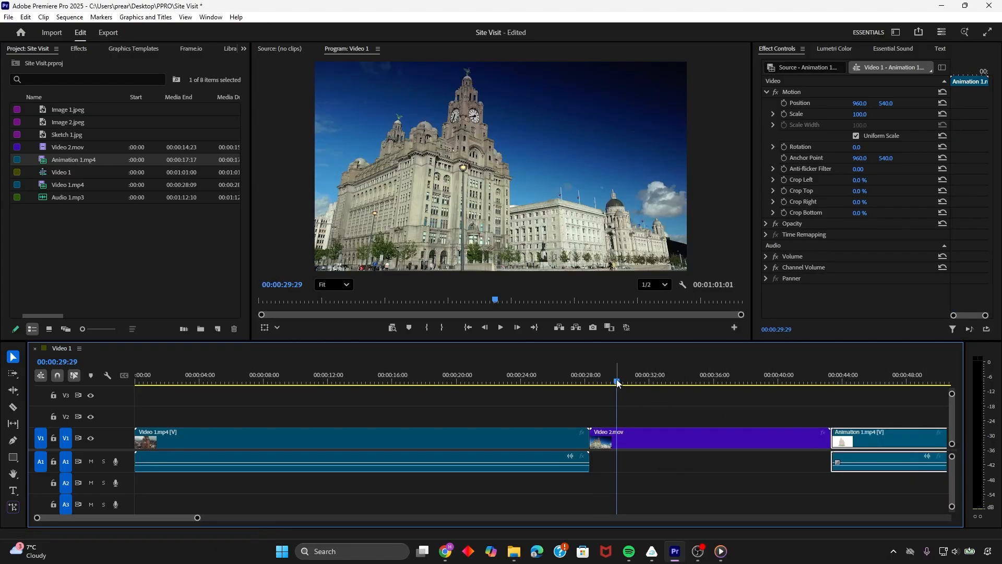
pyautogui.moveTo(616, 379); pyautogui.dragTo(612, 384)
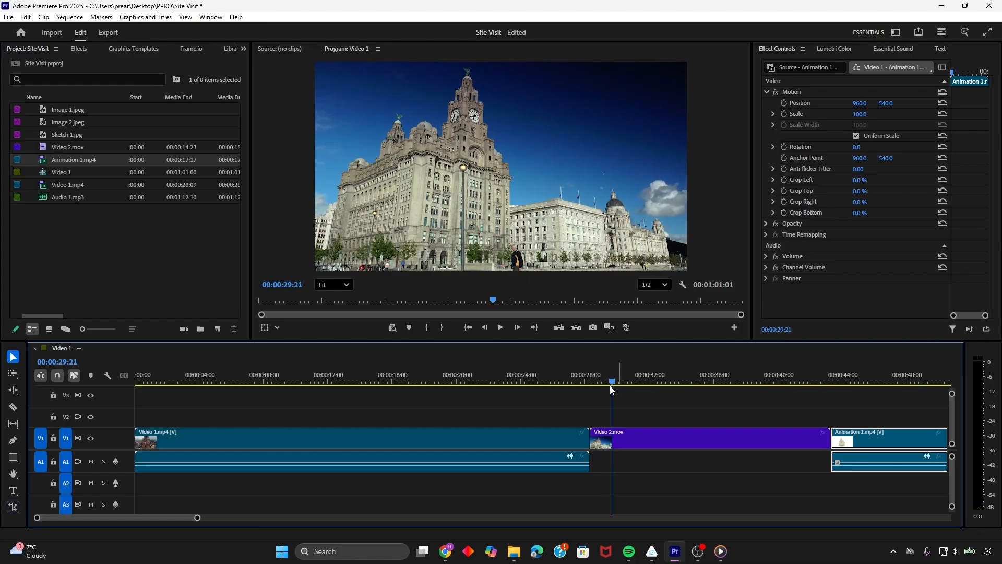
pyautogui.moveTo(612, 389); pyautogui.dragTo(152, 398)
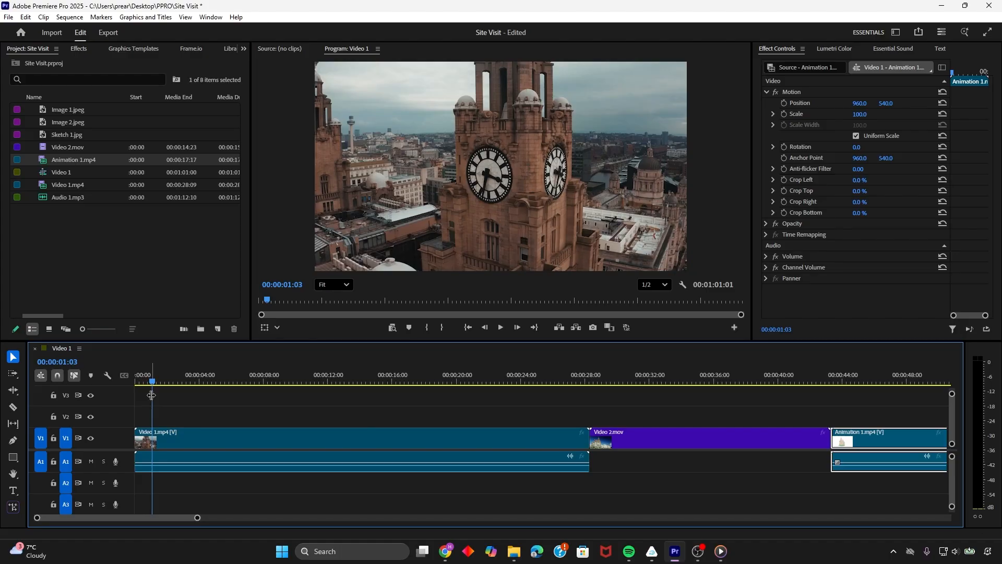
# Trim the end of Video 1.mp4 back to about 00:00:11:00 and preview the shortened clip
pyautogui.click(587, 440)
pyautogui.moveTo(587, 439); pyautogui.dragTo(316, 432)
pyautogui.click(269, 381)
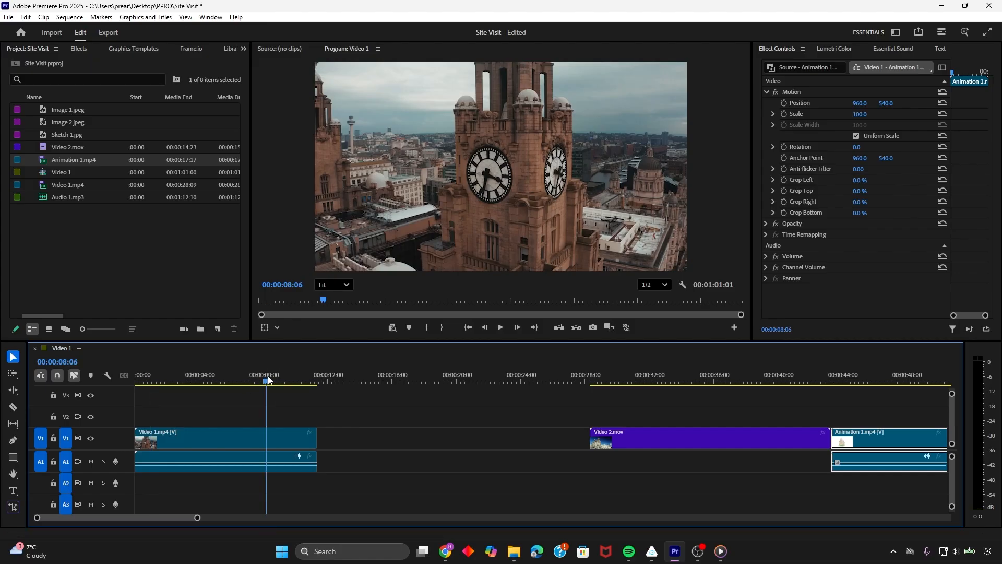
pyautogui.press('space')
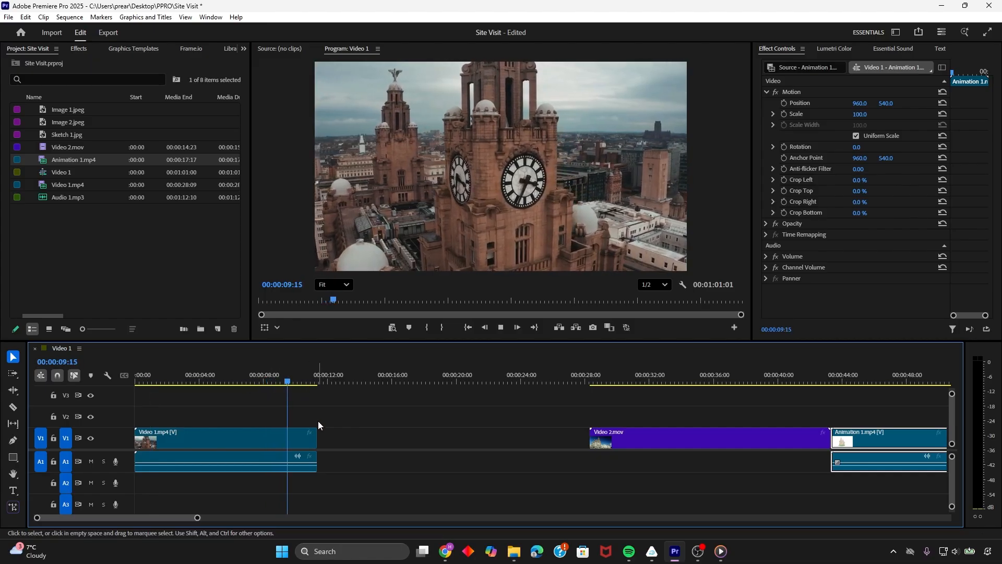
pyautogui.press('space')
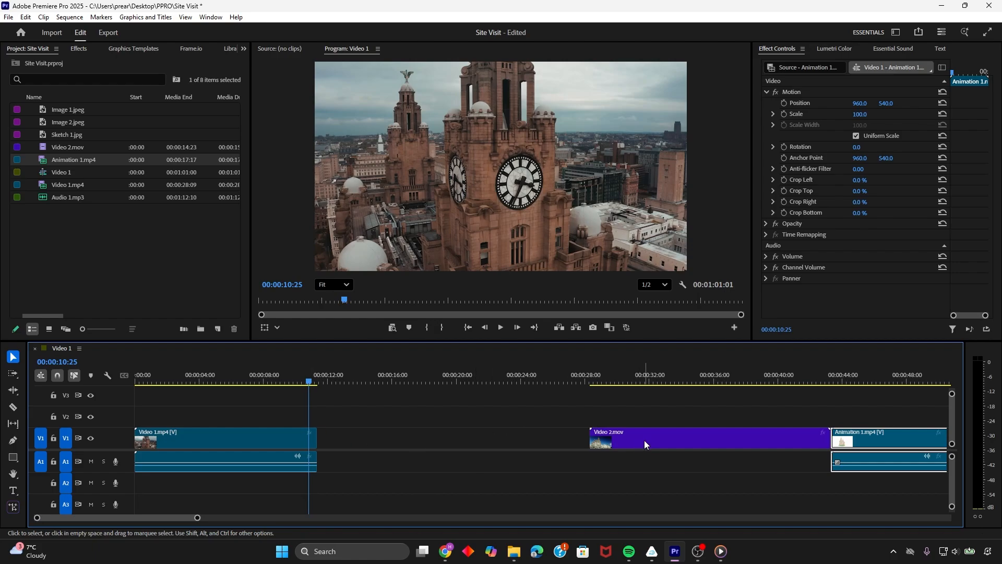
# Try moving Video 2.mov toward the shortened Video 1.mp4, and undo both the move and the trim
pyautogui.moveTo(644, 440); pyautogui.dragTo(376, 449)
pyautogui.hotkey('ctrl', 'z')
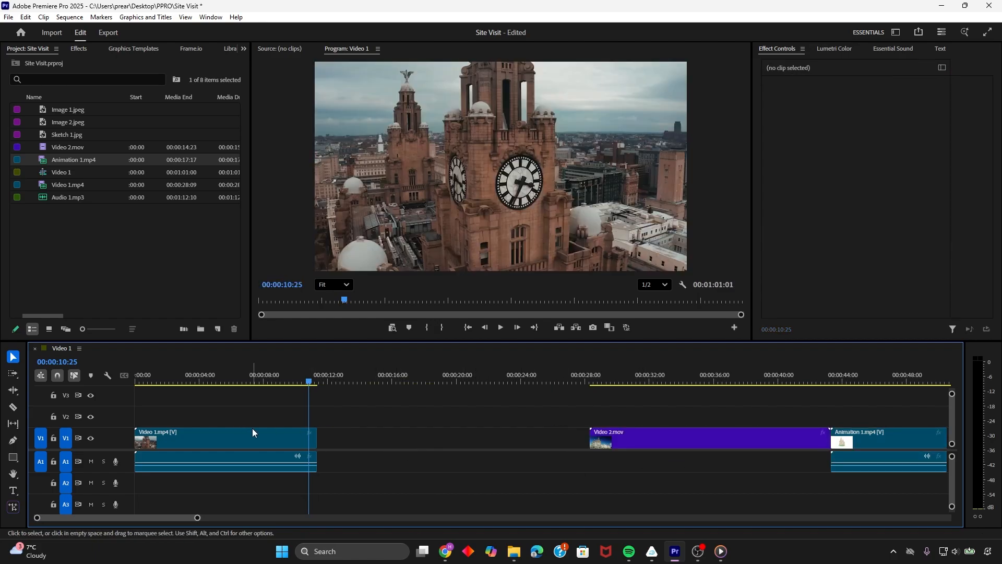
pyautogui.hotkey('ctrl', 'z')
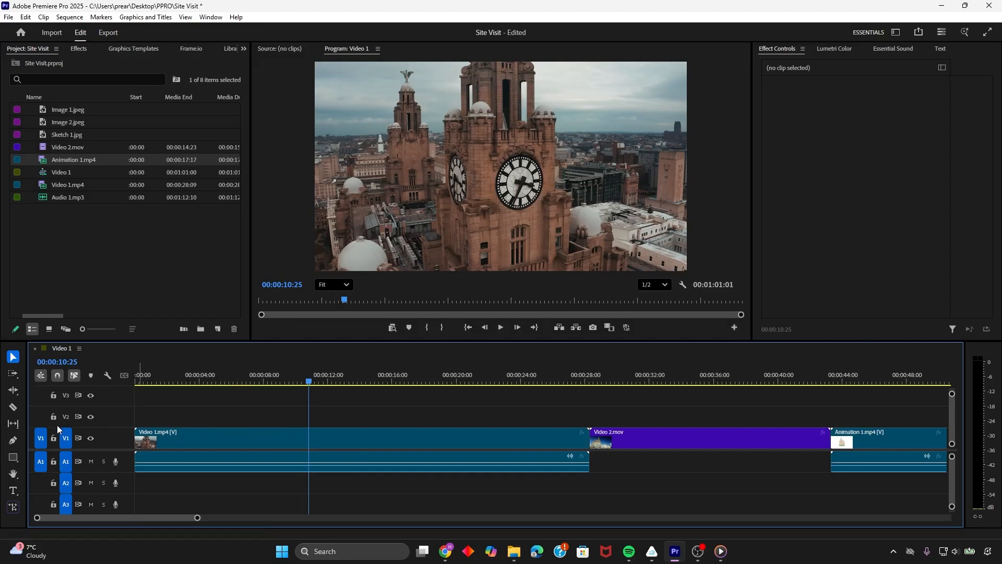
# Ripple-edit the end of Video 1.mp4 to about 00:00:12:10, keeping the following clips attached
pyautogui.click(13, 391)
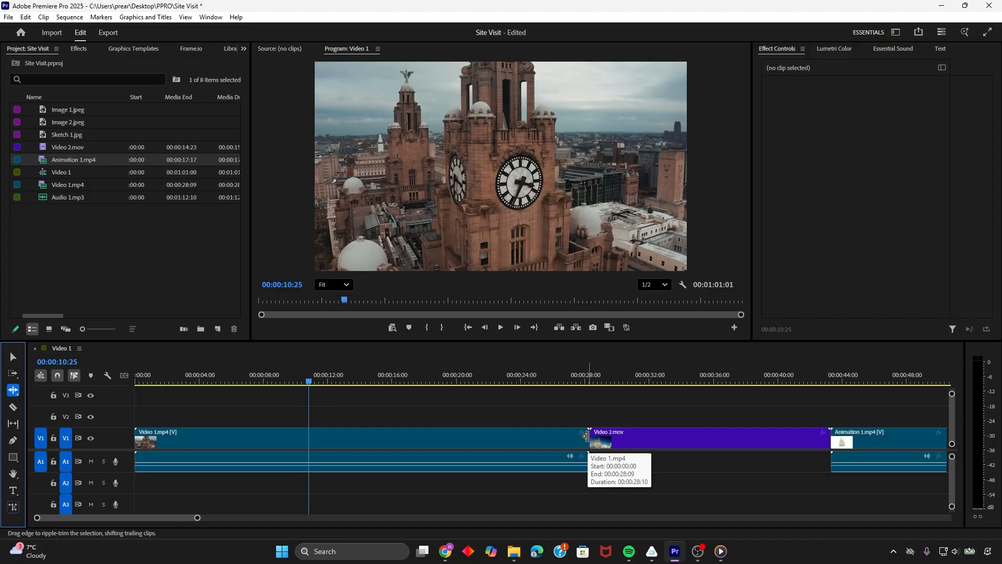
pyautogui.moveTo(586, 436); pyautogui.dragTo(330, 438)
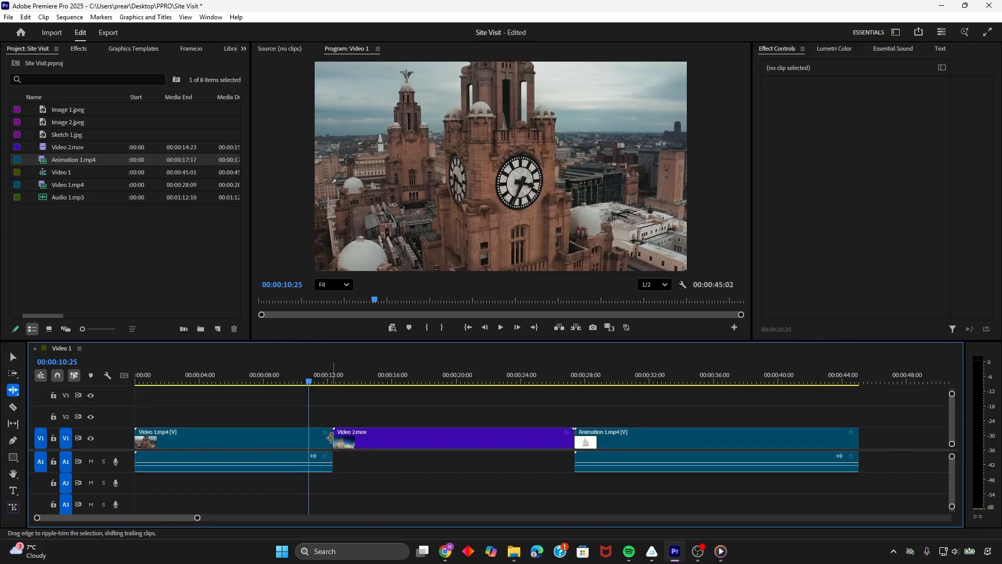
# Ripple-edit the end of Video 1.mp4 out and back to about 00:00:13:06, and preview the clip from its start
pyautogui.moveTo(331, 438); pyautogui.dragTo(612, 432)
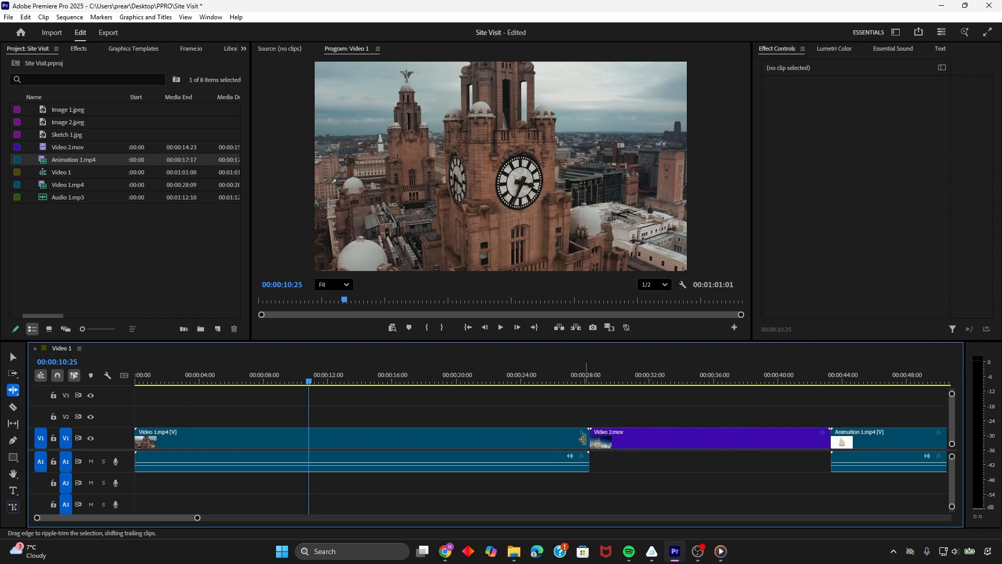
pyautogui.moveTo(583, 439); pyautogui.dragTo(345, 422)
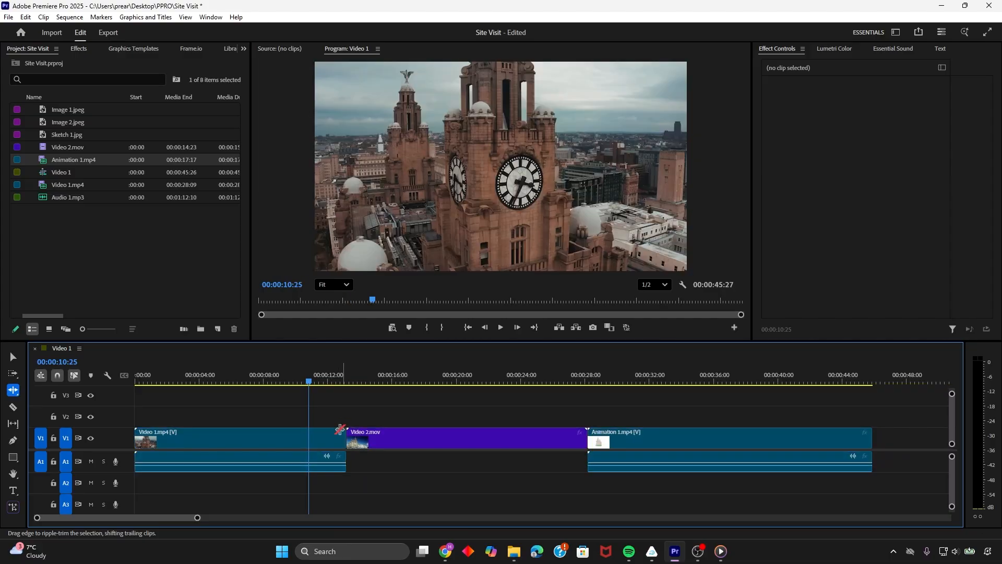
pyautogui.moveTo(308, 381); pyautogui.dragTo(108, 383)
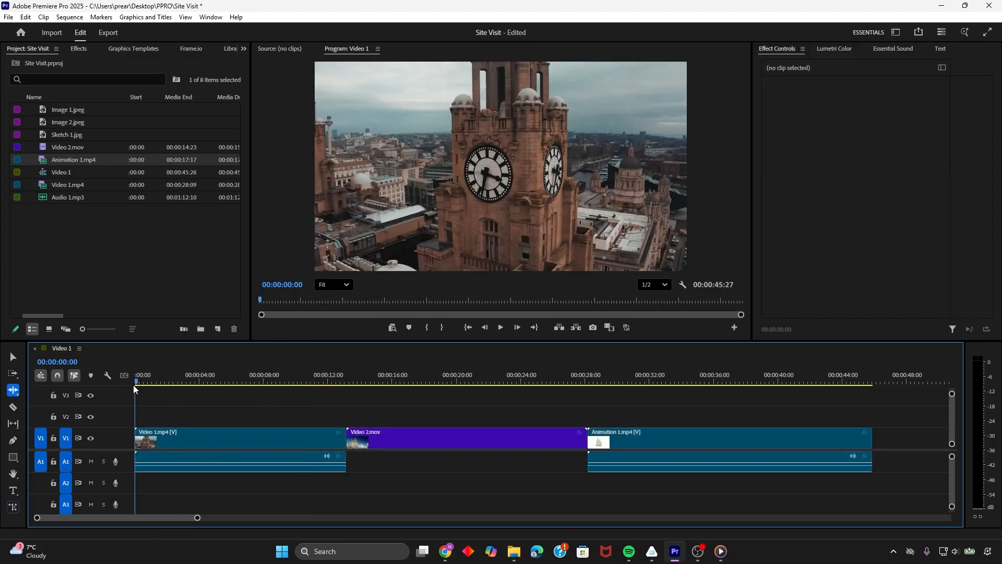
pyautogui.press('space')
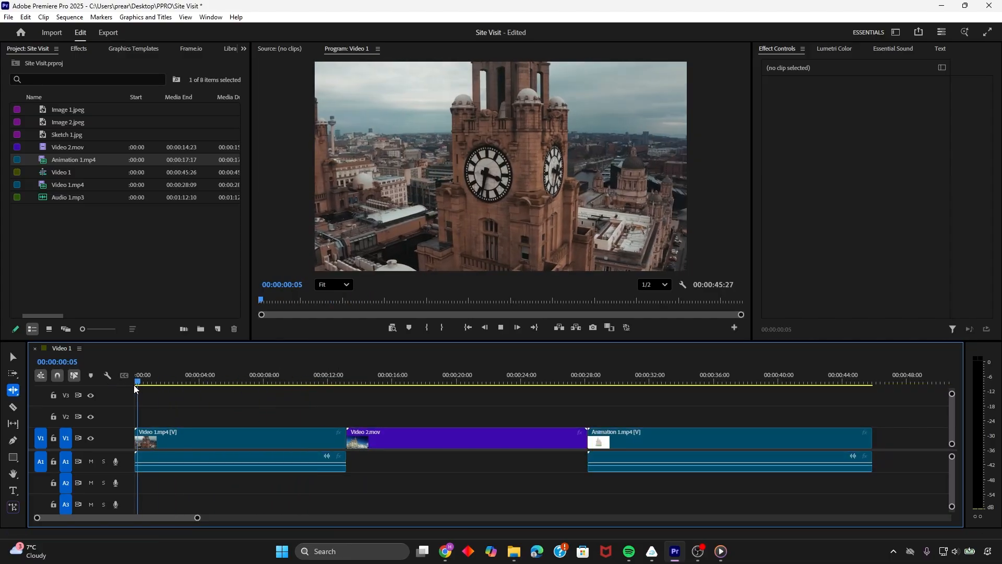
pyautogui.click(13, 360)
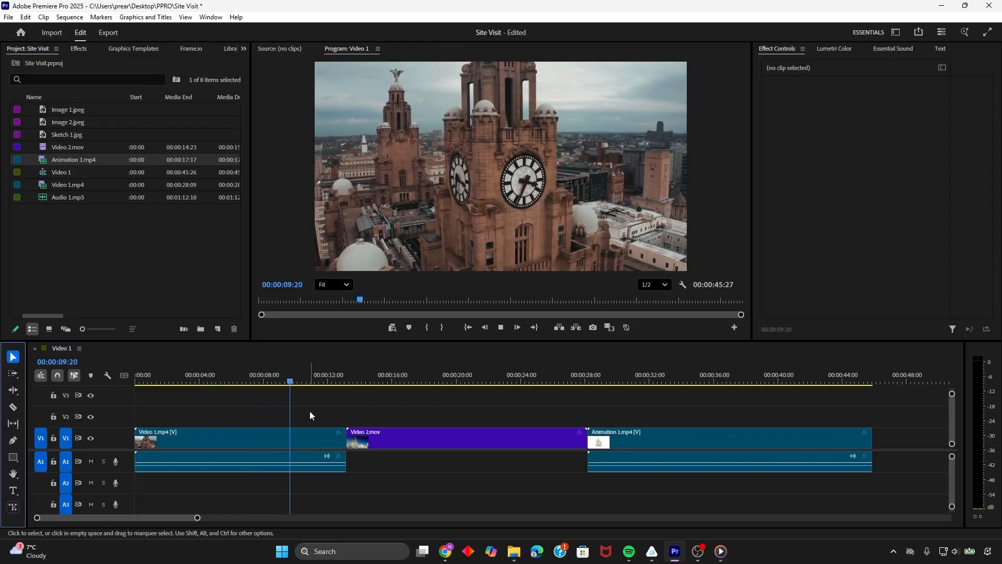
pyautogui.press('space')
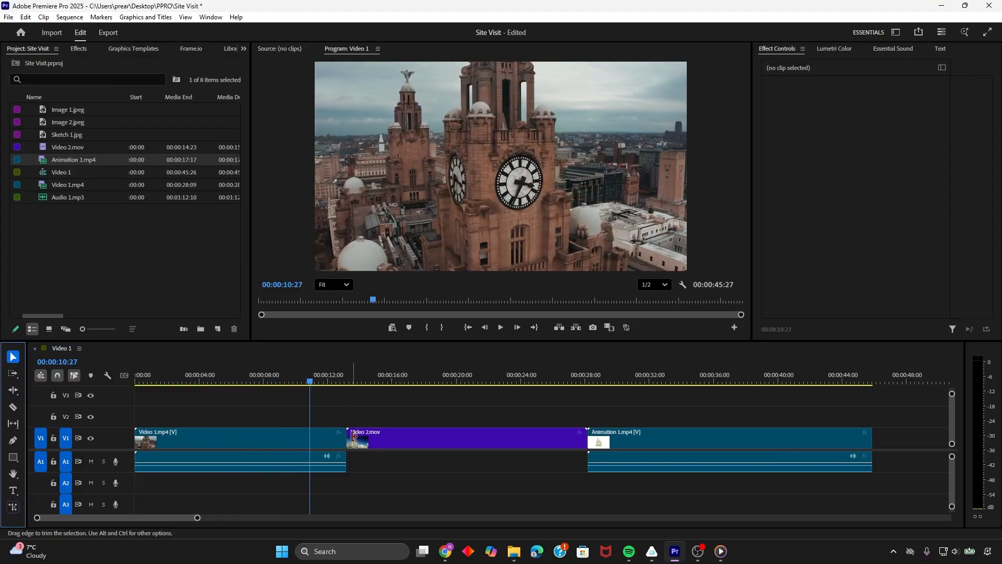
pyautogui.moveTo(309, 380); pyautogui.dragTo(238, 391)
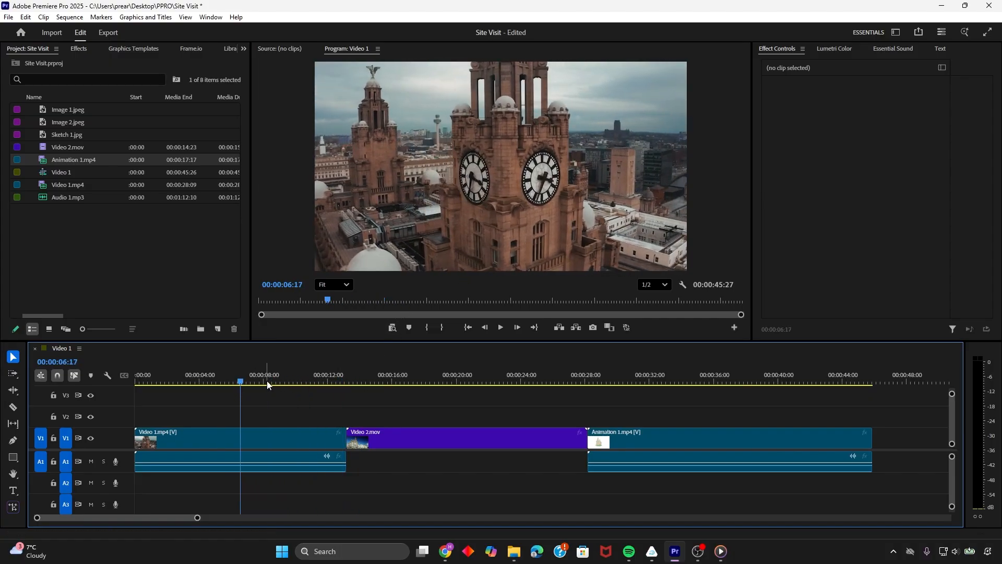
# Try speeding Video 1.mp4 up to 250% without ripple edit, and undo the speed change
pyautogui.click(272, 440)
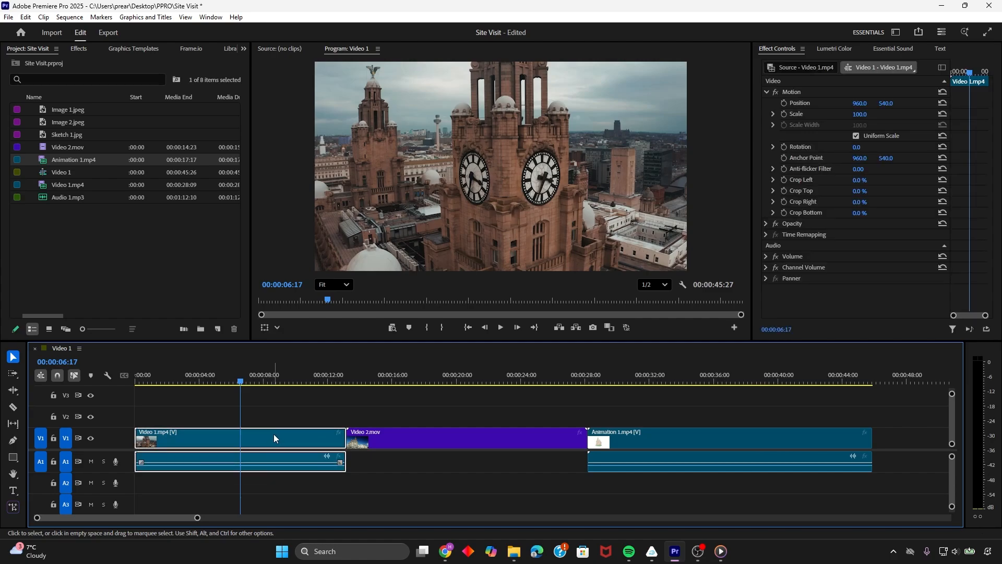
pyautogui.rightClick(275, 436)
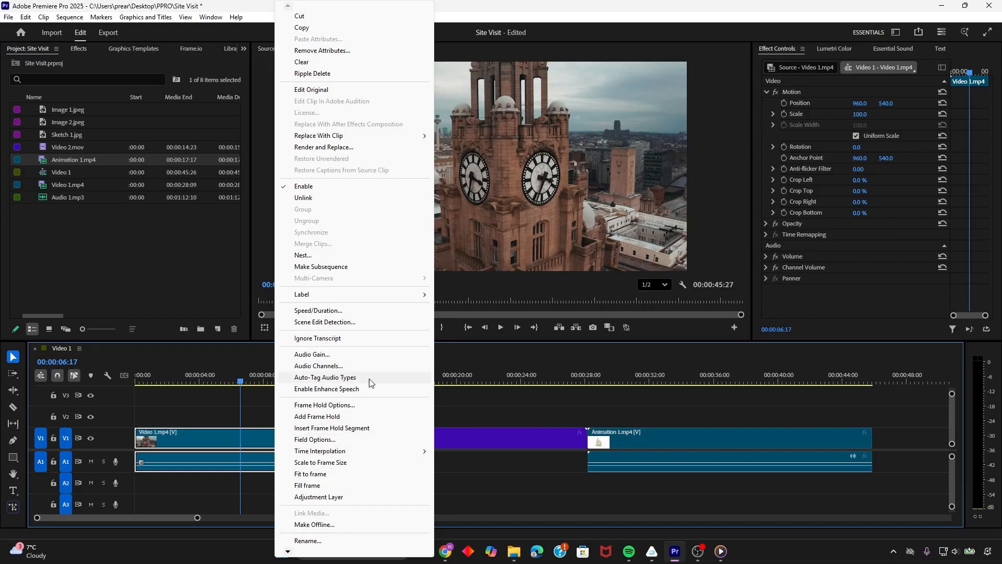
pyautogui.click(317, 310)
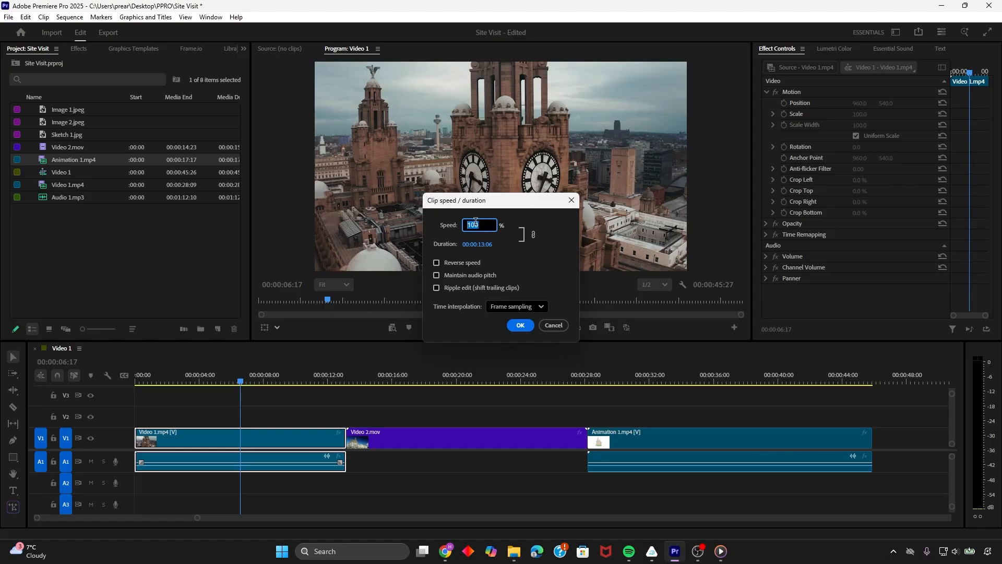
pyautogui.write('2')
pyautogui.moveTo(486, 225); pyautogui.dragTo(454, 226)
pyautogui.moveTo(484, 225); pyautogui.dragTo(470, 226)
pyautogui.write('25')
pyautogui.click(519, 325)
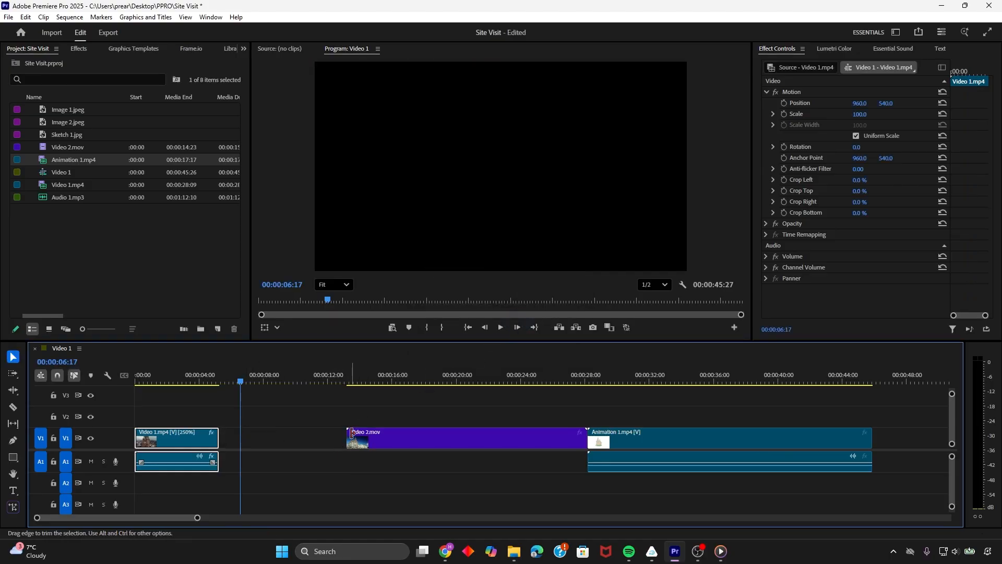
pyautogui.hotkey('ctrl', 'z')
# Set the speed of Video 1.mp4 to 150% with ripple edit shifting the trailing clips, and play back the sequence
pyautogui.rightClick(277, 445)
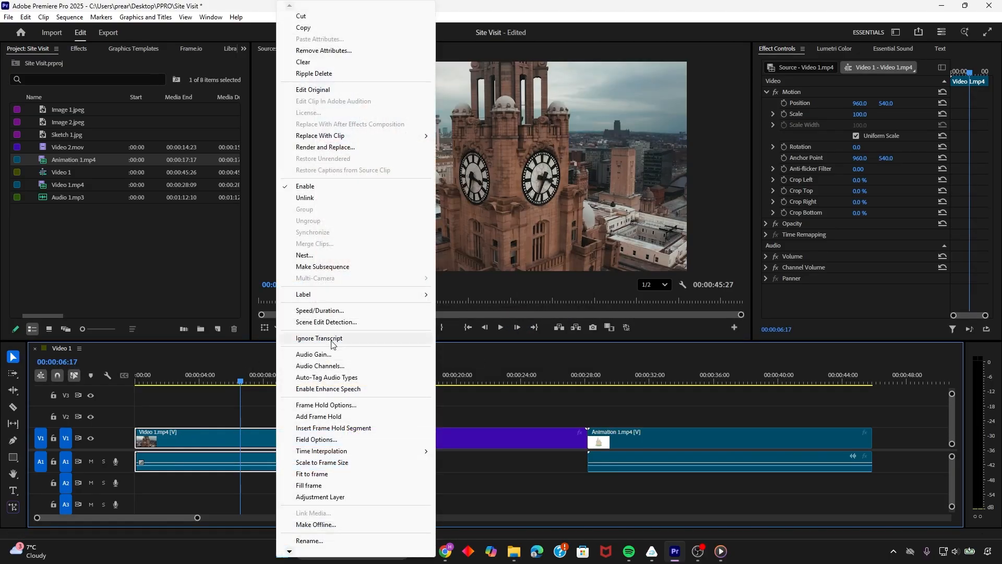
pyautogui.click(320, 310)
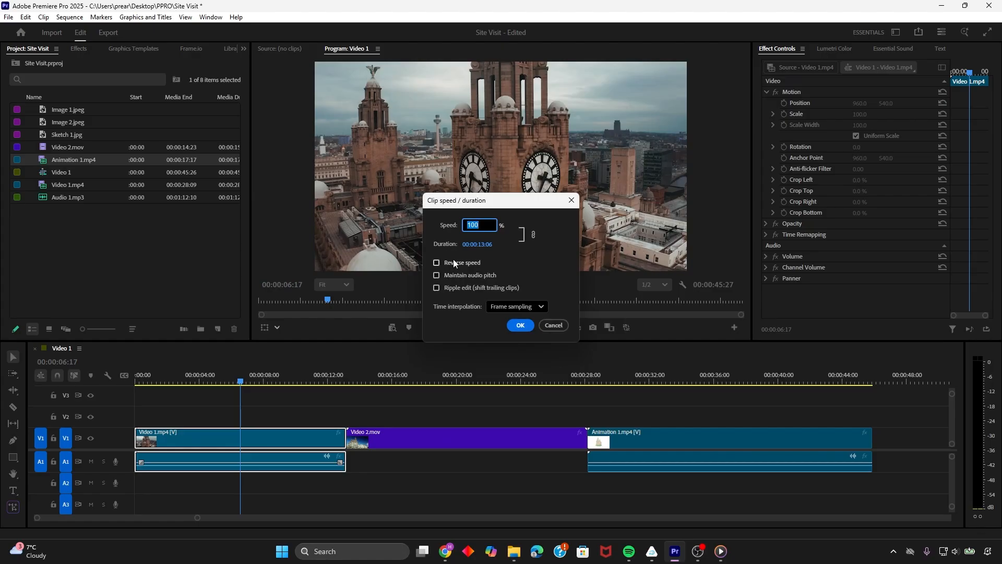
pyautogui.write('250')
pyautogui.click(437, 288)
pyautogui.click(521, 325)
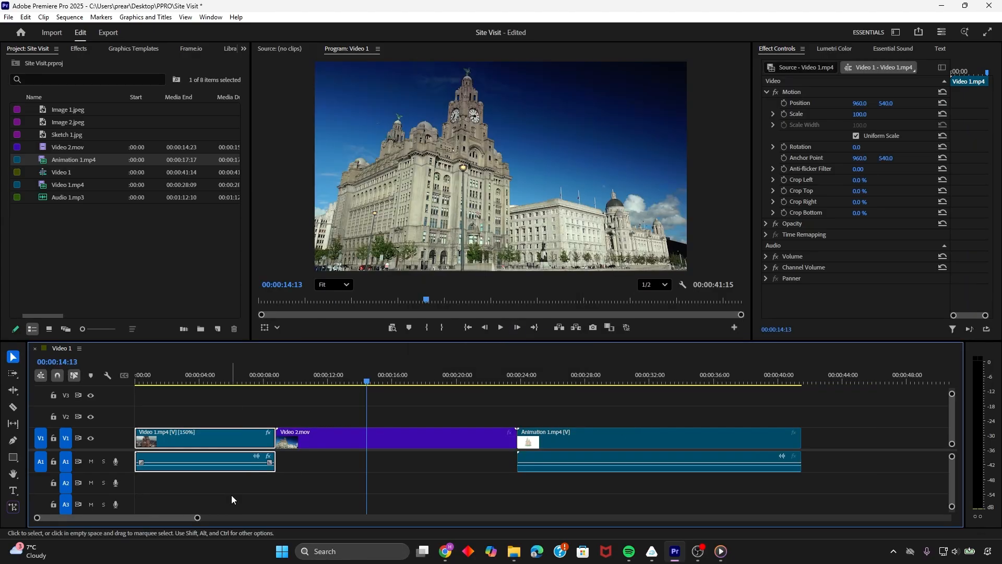
pyautogui.click(242, 382)
pyautogui.press('space')
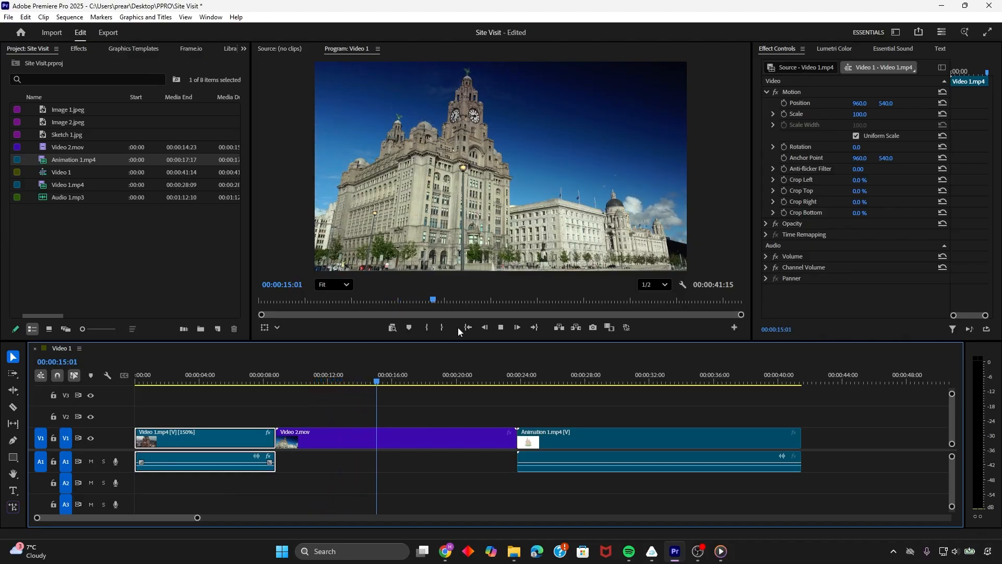
pyautogui.press('space')
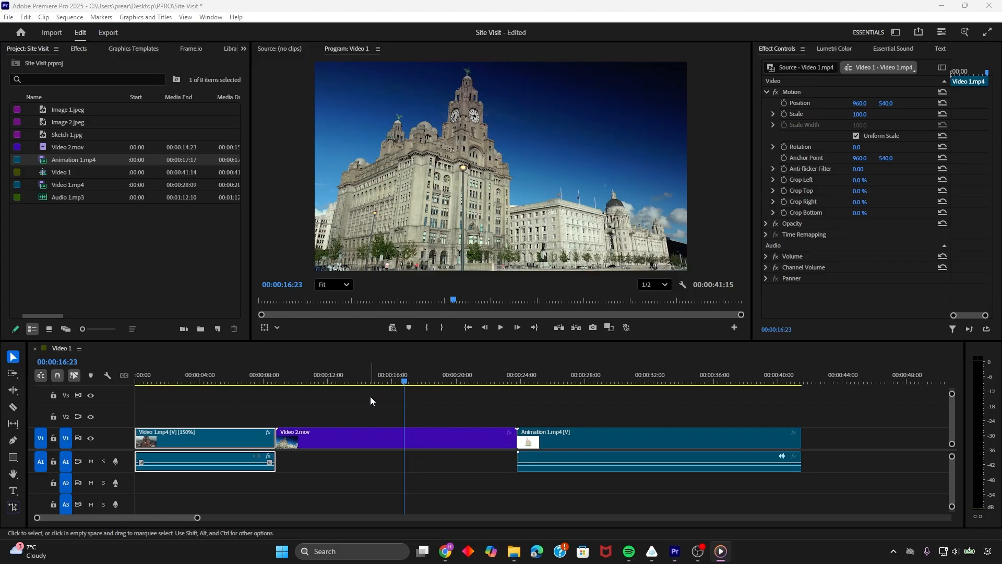
# Split Video 2.mov at 00:00:16:10 with the Razor tool, undoing the misplaced earlier cut, and return to the Selection tool
pyautogui.click(13, 407)
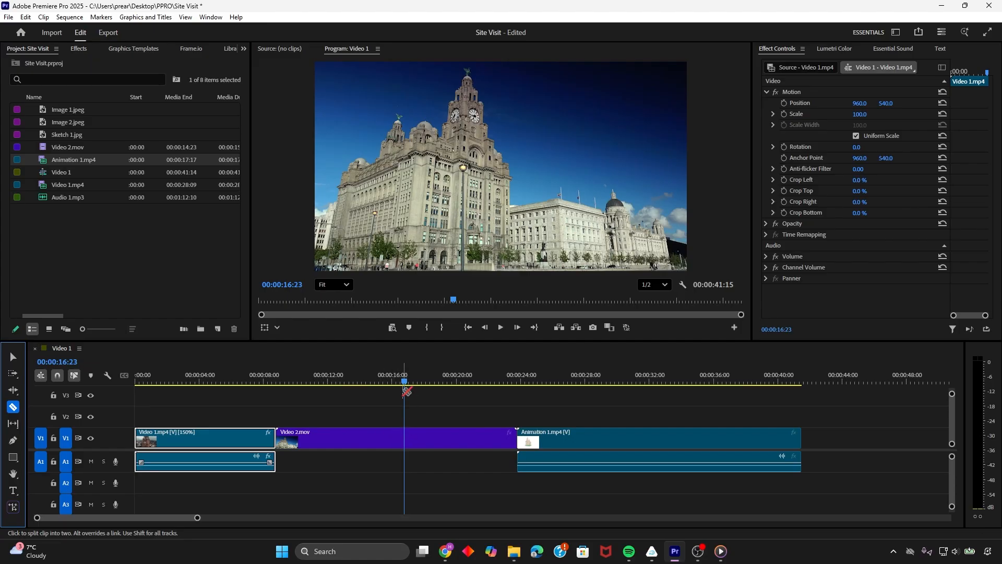
pyautogui.moveTo(400, 383); pyautogui.dragTo(395, 384)
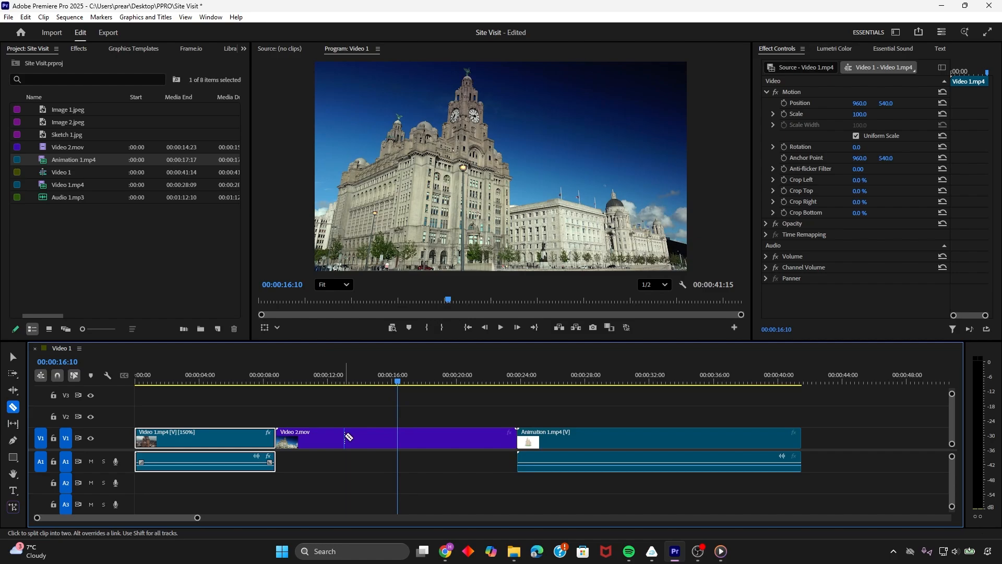
pyautogui.click(382, 438)
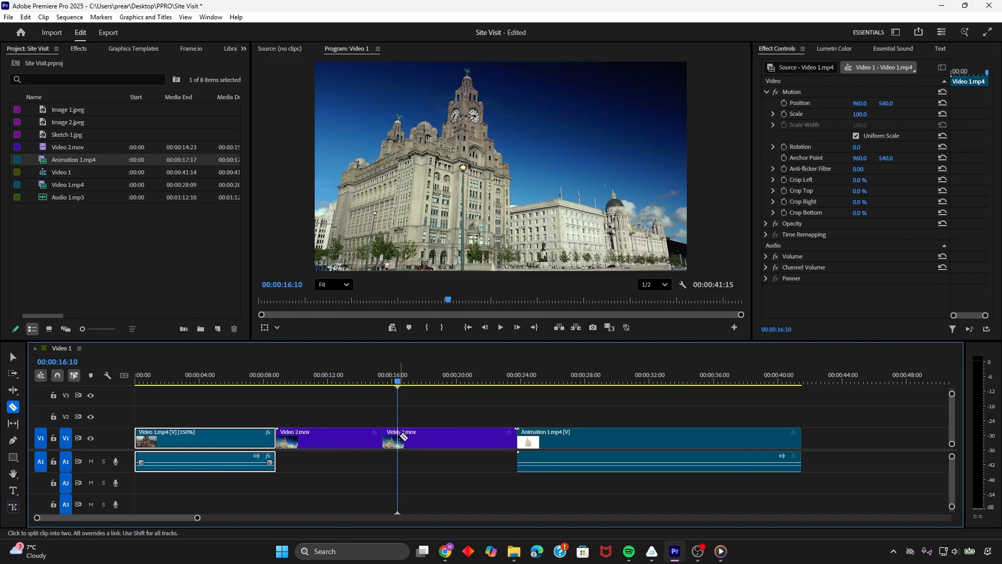
pyautogui.hotkey('ctrl', 'z')
pyautogui.click(400, 440)
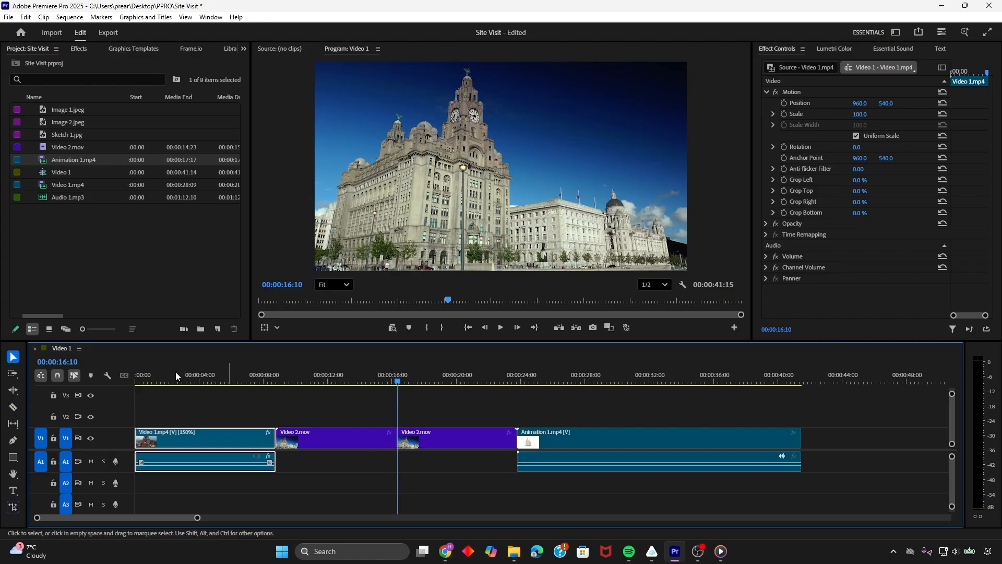
pyautogui.click(15, 358)
# Try shifting the second part of Video 2.mov earlier on track V1, and undo the move
pyautogui.click(446, 440)
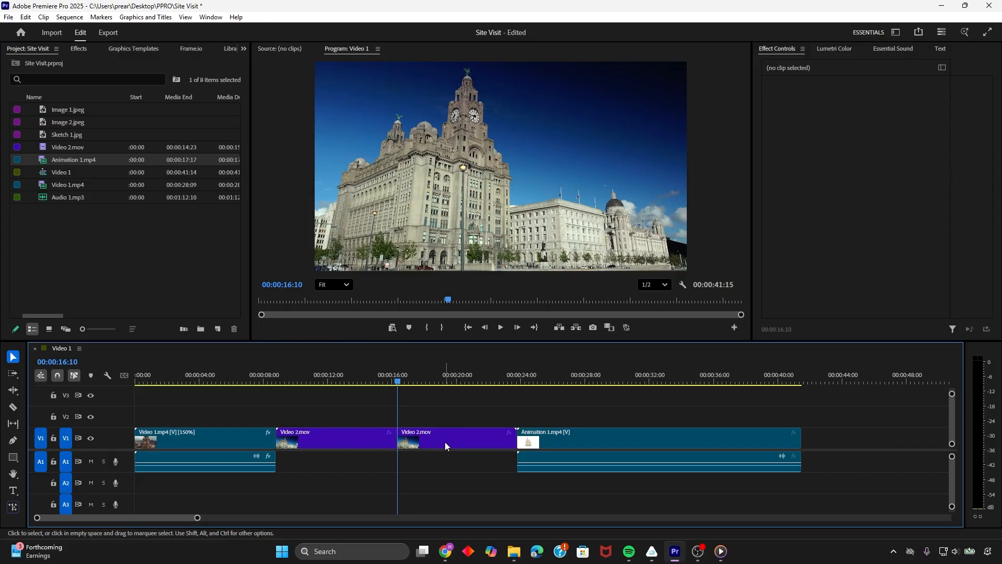
pyautogui.moveTo(445, 441)
pyautogui.mouseDown()
pyautogui.moveTo(447, 418)
pyautogui.moveTo(868, 437)
pyautogui.moveTo(702, 416)
pyautogui.moveTo(517, 416)
pyautogui.moveTo(470, 437)
pyautogui.moveTo(438, 433)
pyautogui.mouseUp()
pyautogui.hotkey('ctrl', 'z')
pyautogui.hotkey('ctrl', 'z')
pyautogui.hotkey('ctrl', 'z')
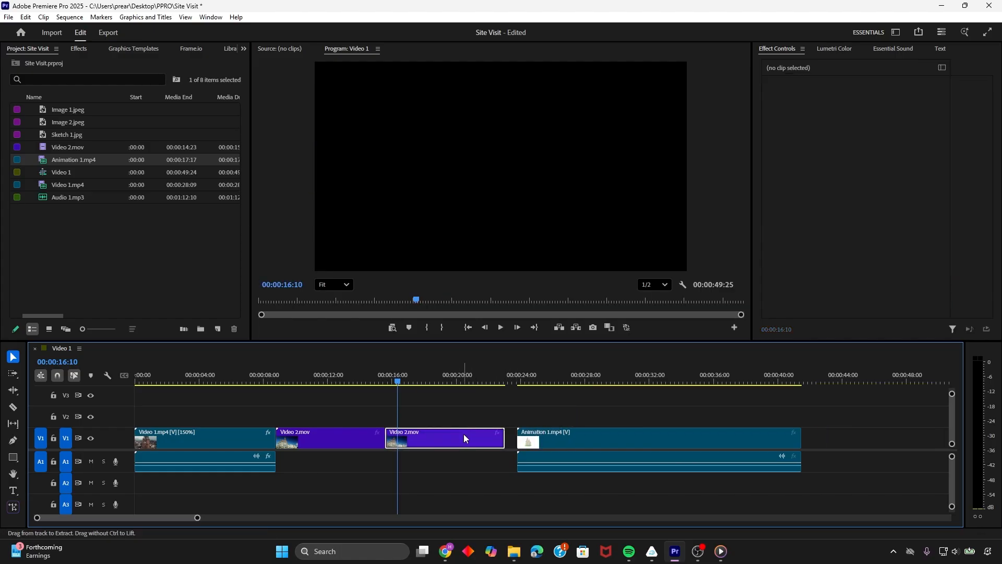
# Move the second part of Video 2.mov past the end of Animation 1.mp4 and delete it
pyautogui.click(459, 443)
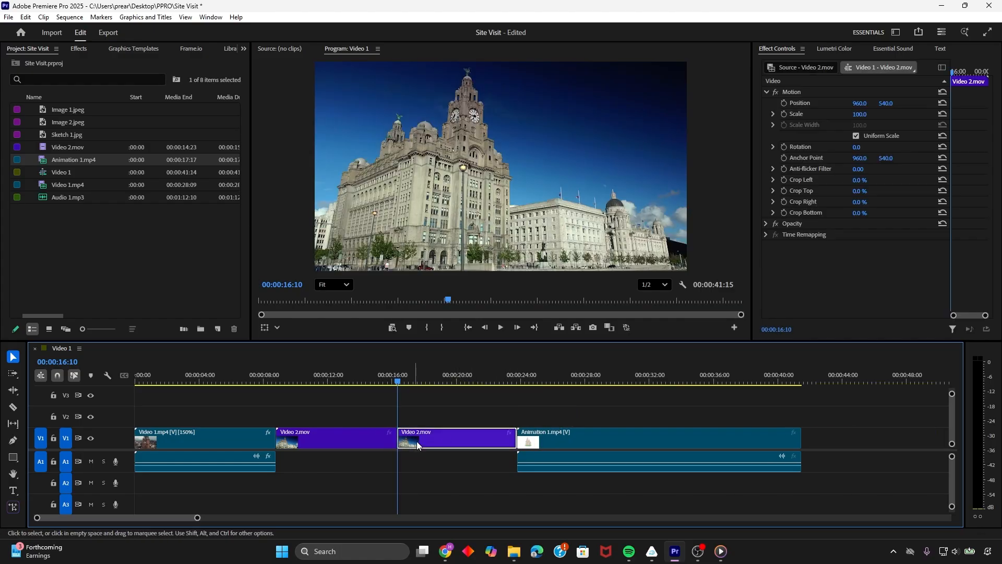
pyautogui.moveTo(444, 437); pyautogui.dragTo(868, 437)
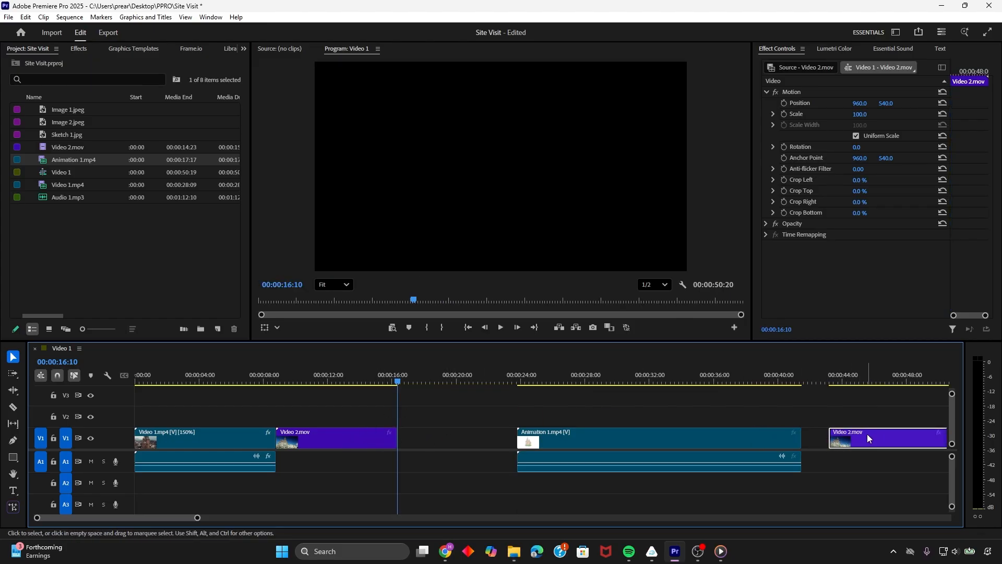
pyautogui.press('Delete')
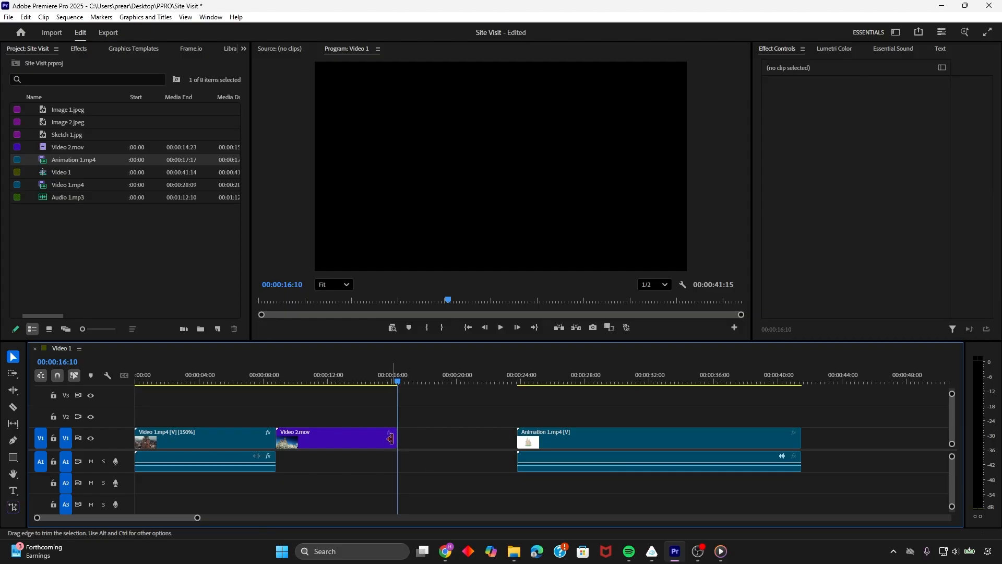
# Cut the remaining Video 2.mov with the Razor tool at about 15 seconds on the timeline and delete its tail piece
pyautogui.press('c')
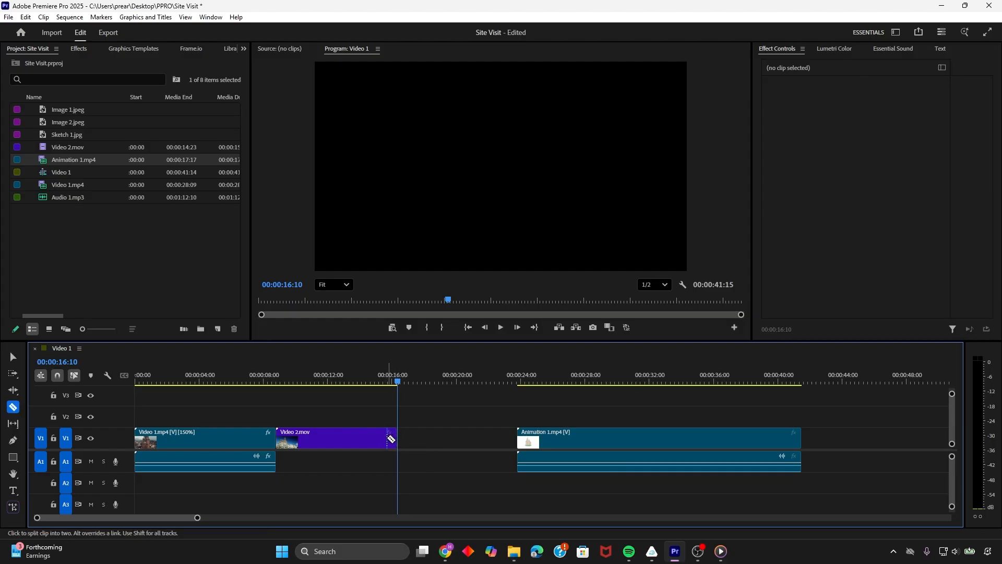
pyautogui.click(383, 439)
pyautogui.press('v')
pyautogui.click(387, 443)
pyautogui.press('Delete')
# Move Animation 1.mp4 directly after the shortened Video 2.mov and preview the joins between the clips
pyautogui.click(543, 445)
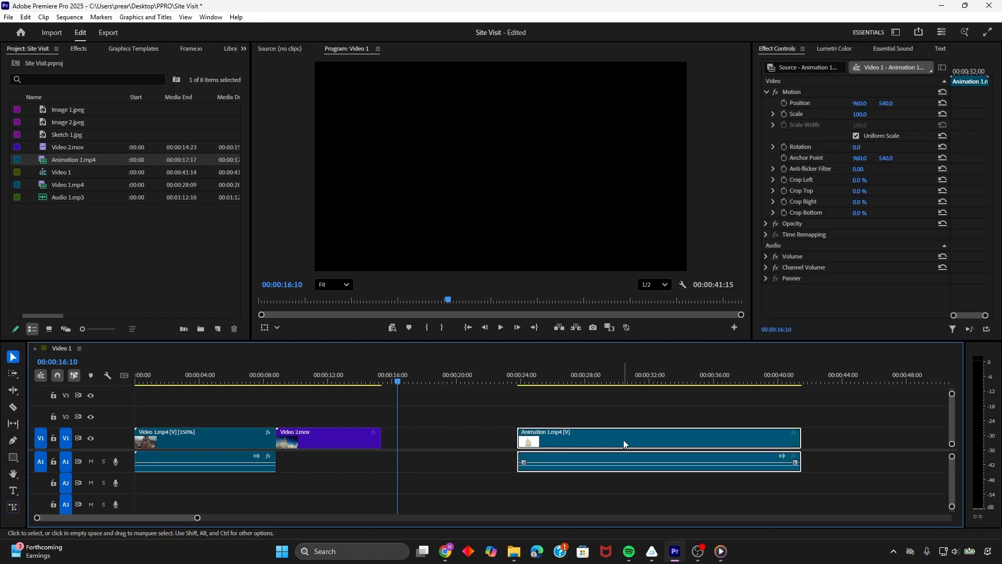
pyautogui.moveTo(623, 440); pyautogui.dragTo(490, 435)
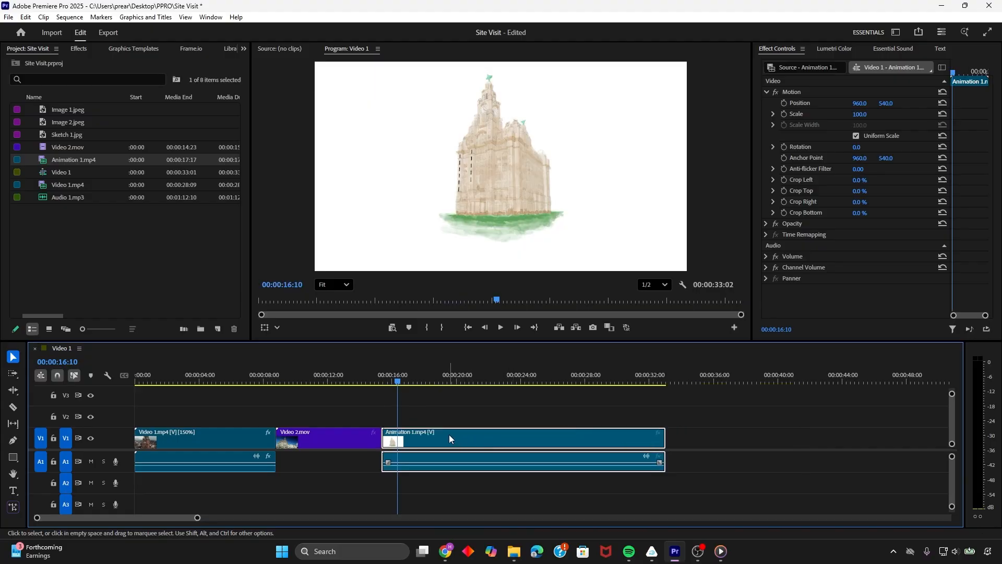
pyautogui.click(364, 380)
pyautogui.press('space')
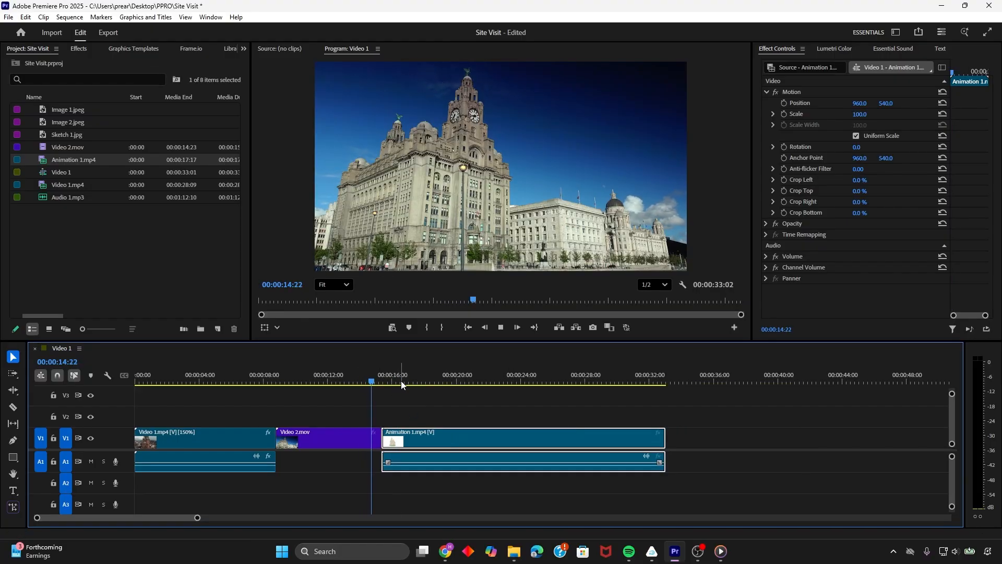
pyautogui.moveTo(370, 381); pyautogui.dragTo(241, 382)
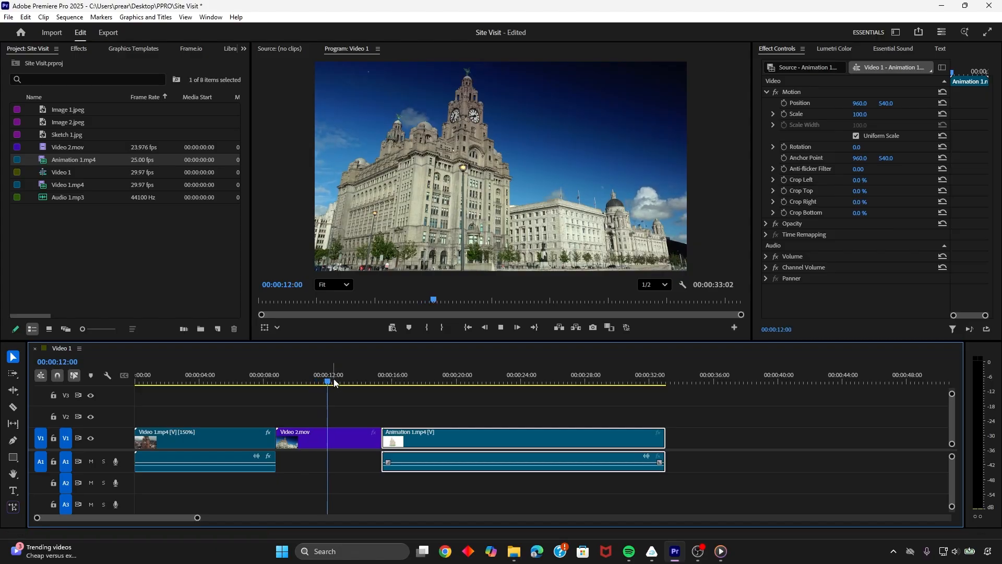
pyautogui.moveTo(270, 382)
pyautogui.mouseDown()
pyautogui.moveTo(283, 382)
pyautogui.moveTo(268, 382)
pyautogui.mouseUp()
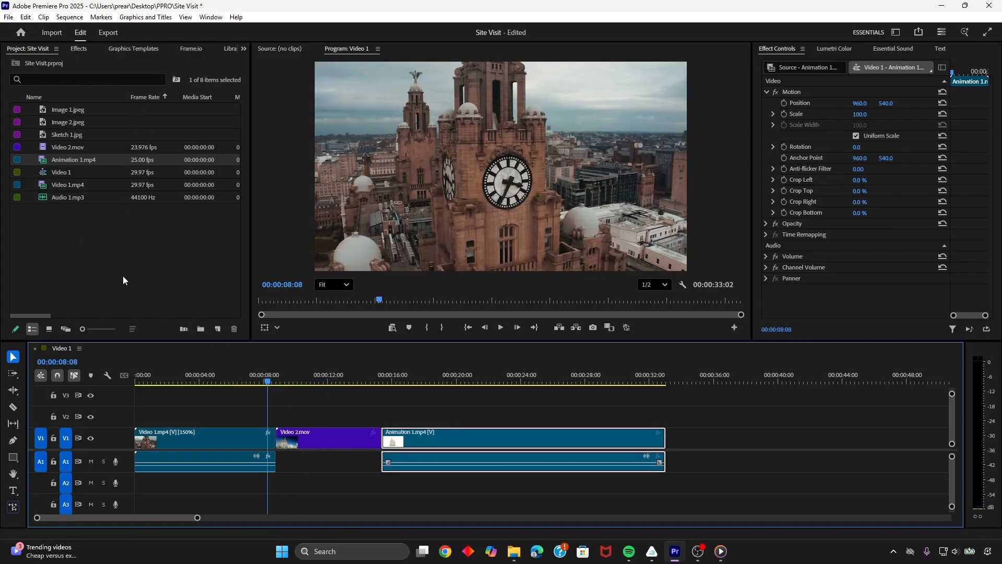
# Browse the audio effects, video effects and video transitions available for the sequence
pyautogui.click(79, 48)
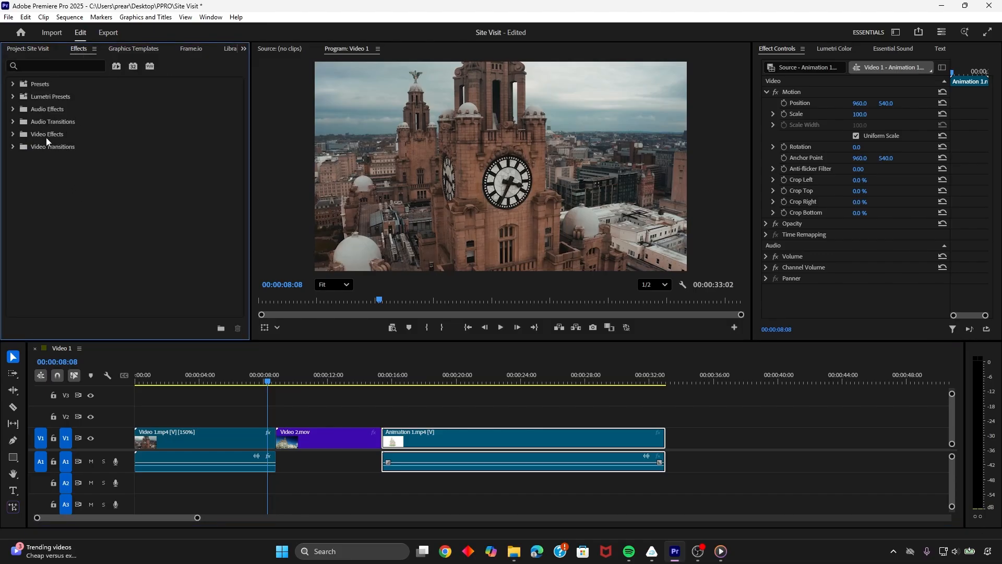
pyautogui.click(15, 134)
pyautogui.click(15, 134)
pyautogui.click(13, 147)
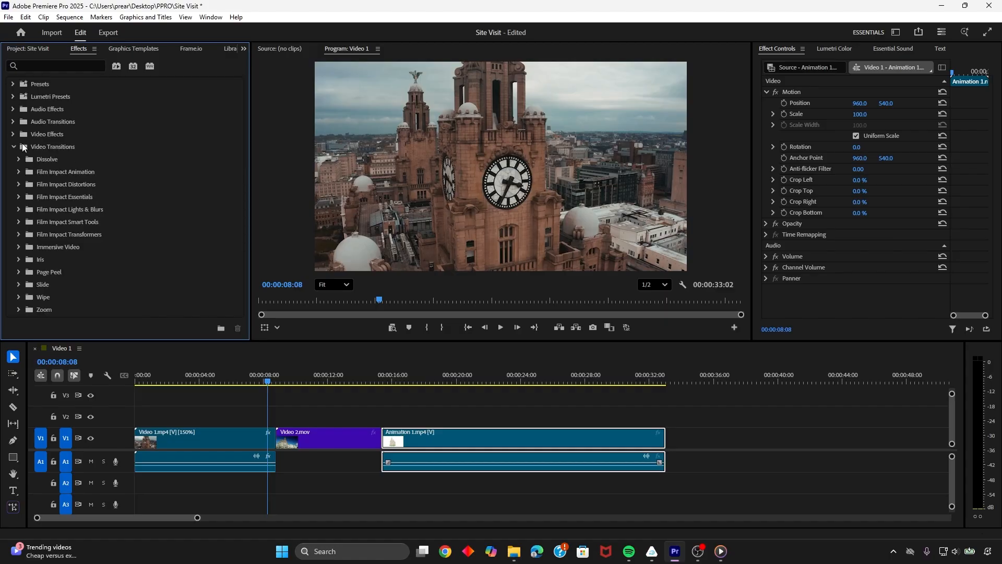
pyautogui.click(13, 109)
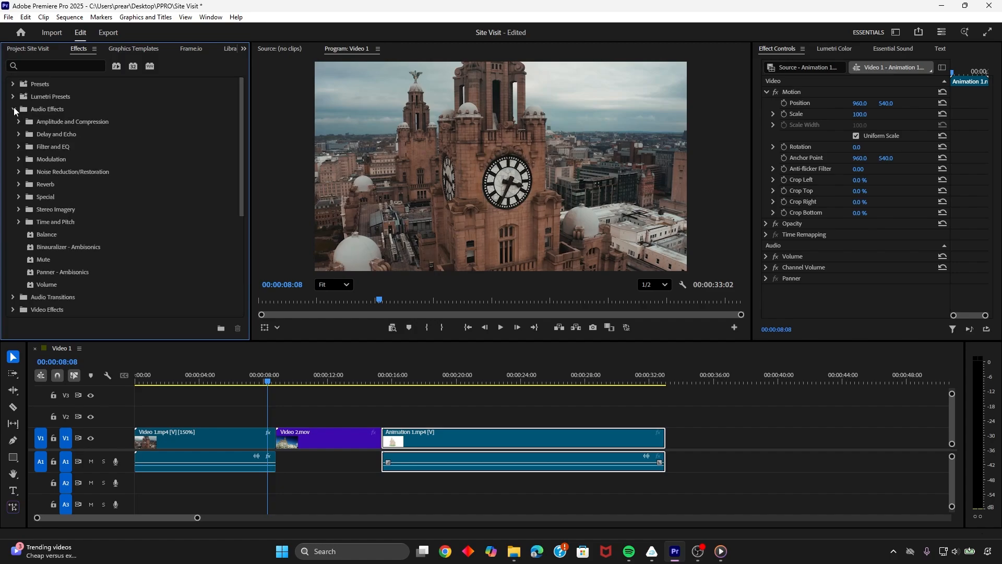
pyautogui.click(13, 108)
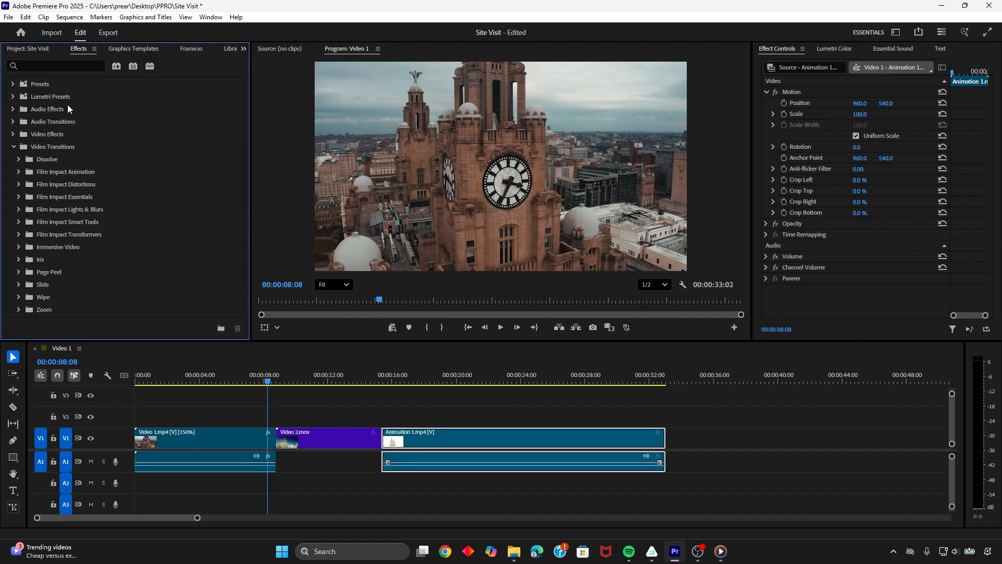
pyautogui.click(13, 134)
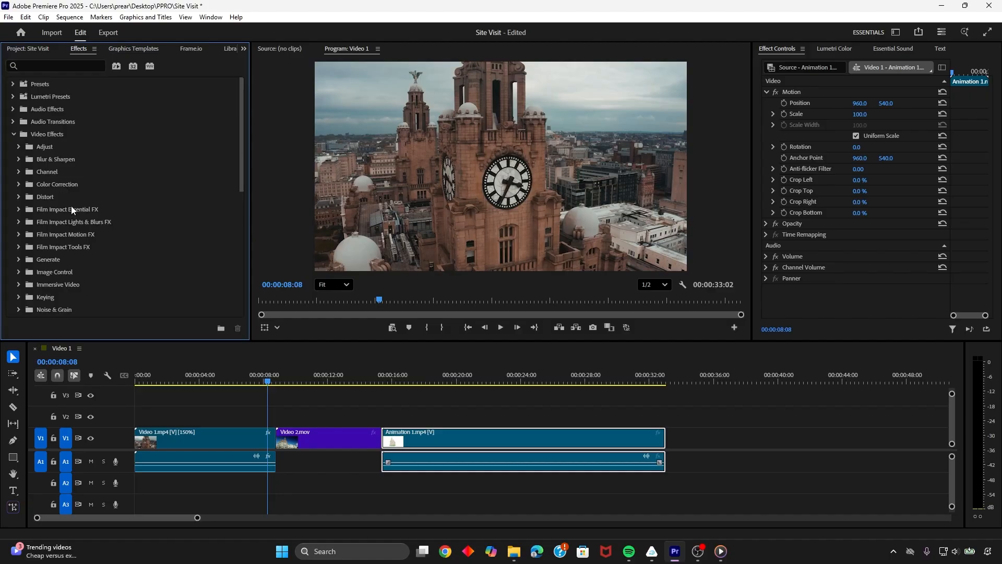
pyautogui.click(16, 133)
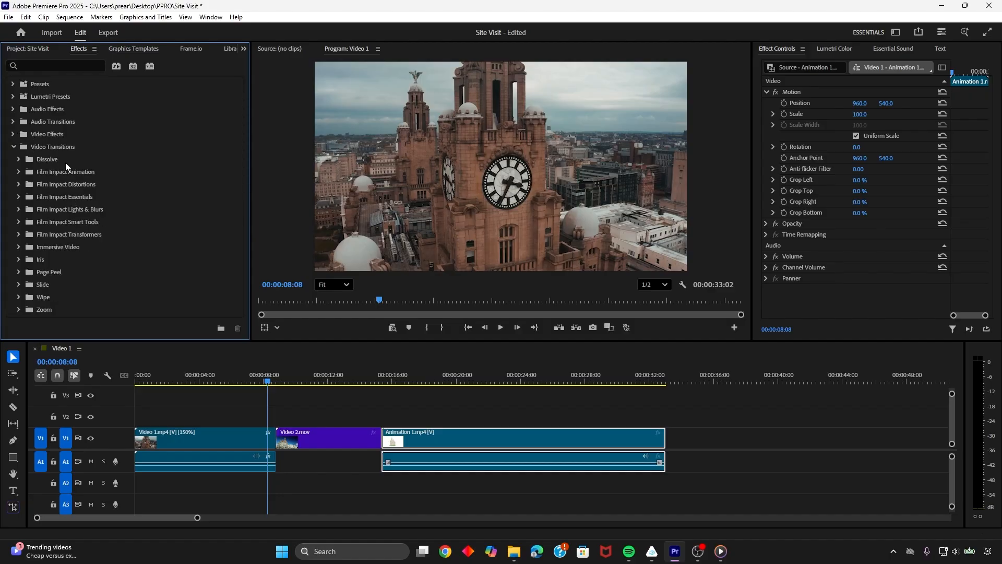
# Apply a Cross Dissolve from the Dissolve transitions between Video 1.mp4 and Video 2.mov and preview it
pyautogui.click(23, 159)
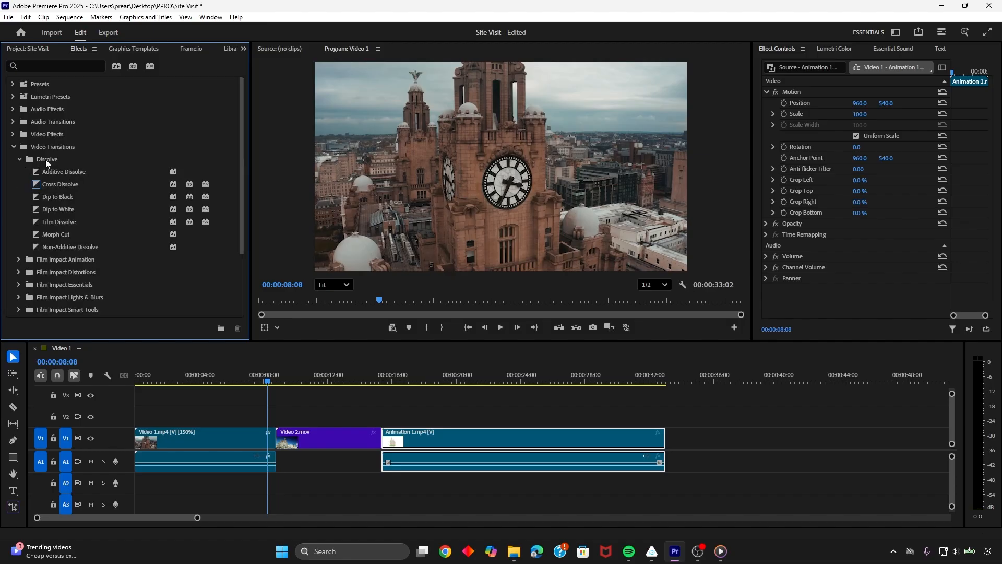
pyautogui.click(61, 183)
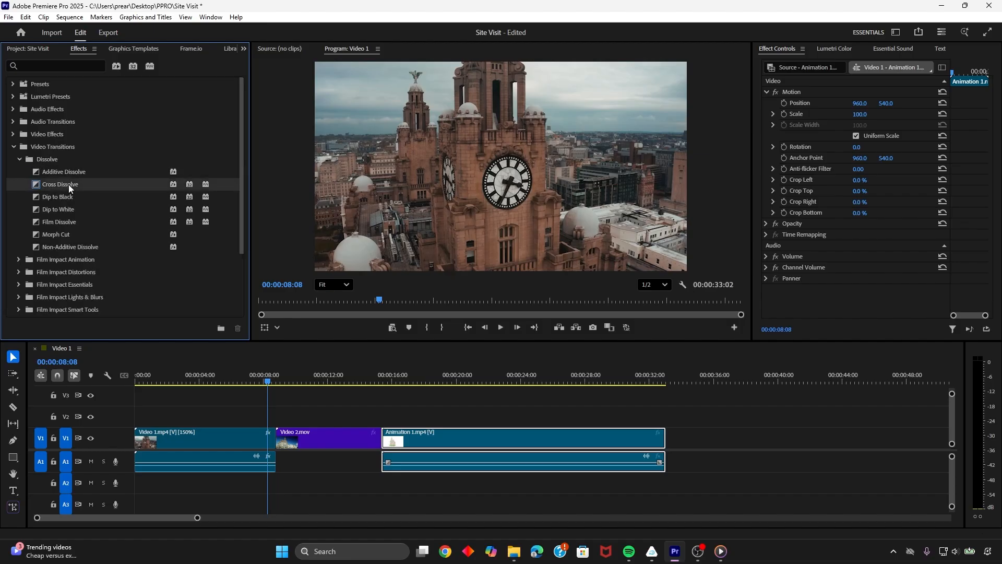
pyautogui.moveTo(68, 184)
pyautogui.mouseDown()
pyautogui.moveTo(100, 213)
pyautogui.moveTo(250, 412)
pyautogui.moveTo(202, 329)
pyautogui.moveTo(53, 180)
pyautogui.mouseUp()
pyautogui.moveTo(58, 184); pyautogui.dragTo(281, 445)
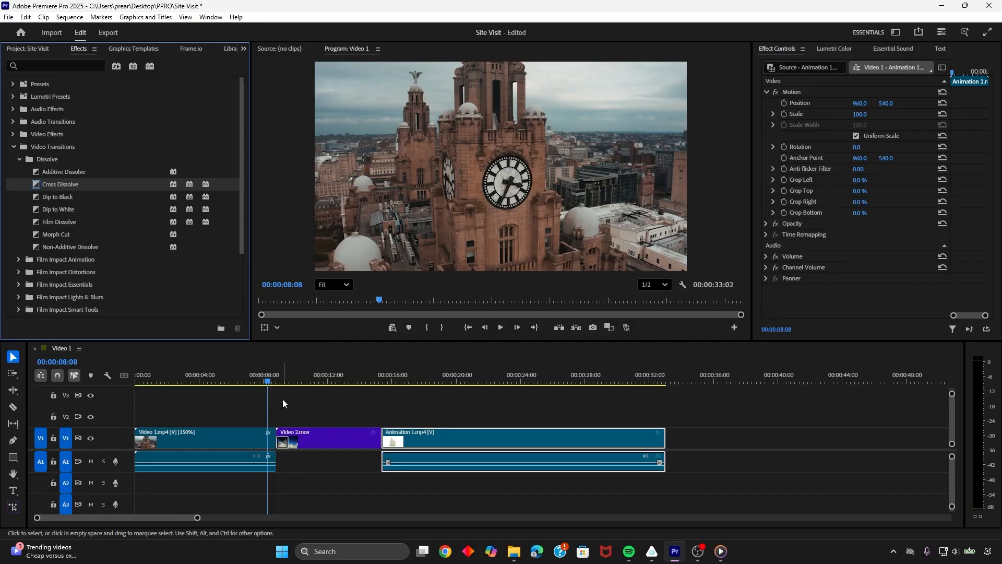
pyautogui.press('space')
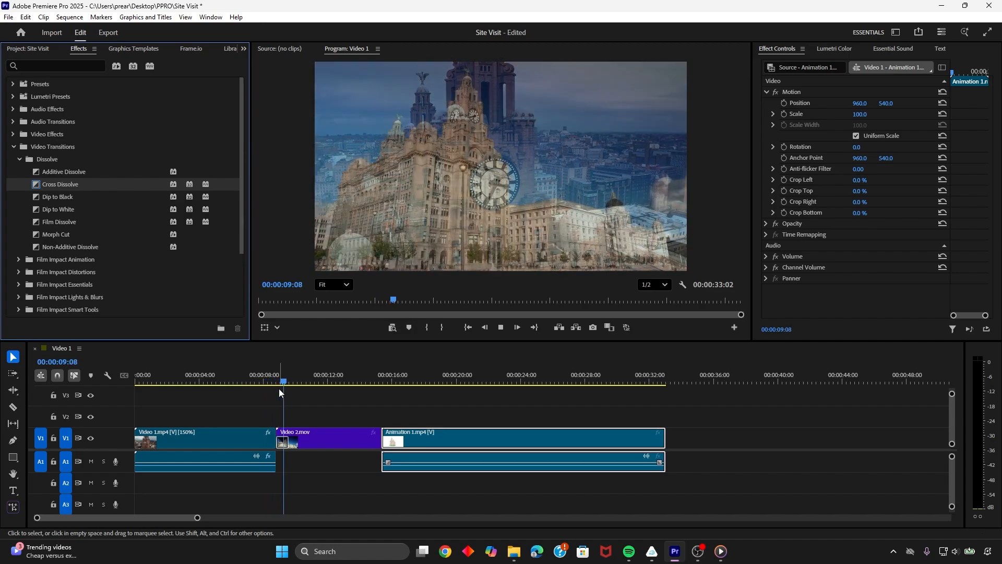
pyautogui.press('space')
pyautogui.moveTo(297, 381); pyautogui.dragTo(266, 382)
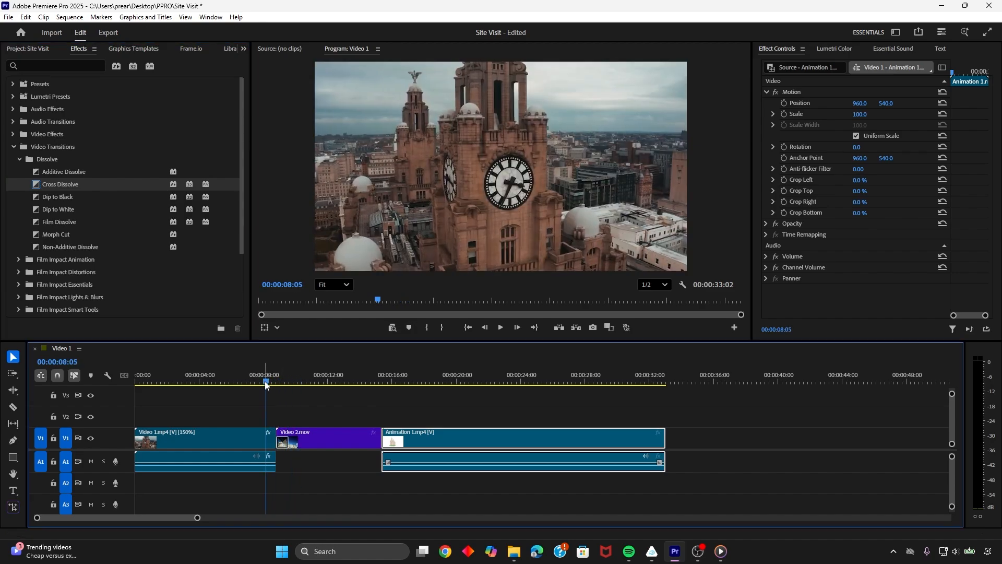
pyautogui.press('space')
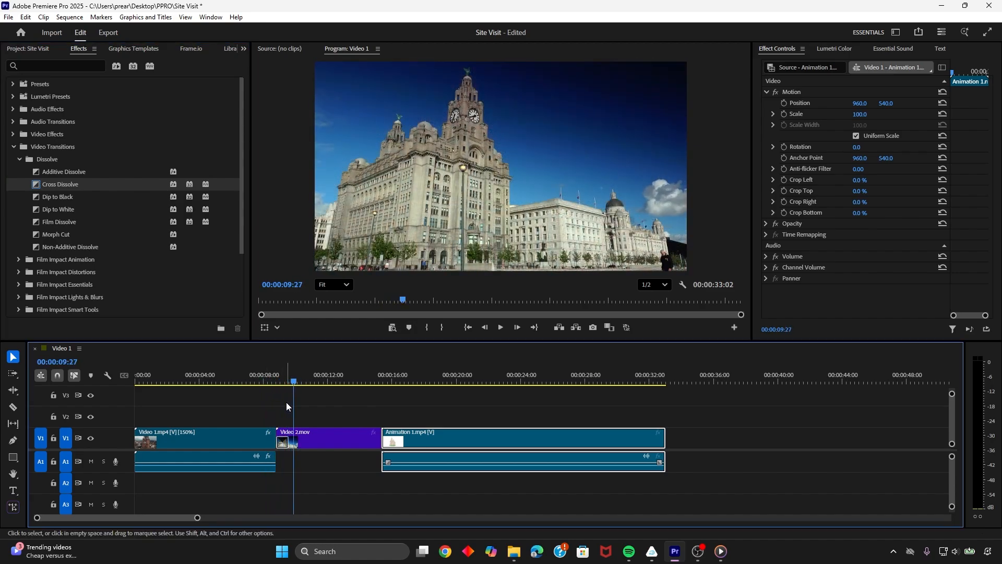
pyautogui.press('space')
# Try deleting the Cross Dissolve at the start of Video 2.mov, play the hard cut, undo the deletion and replay the join
pyautogui.click(286, 443)
pyautogui.press('Delete')
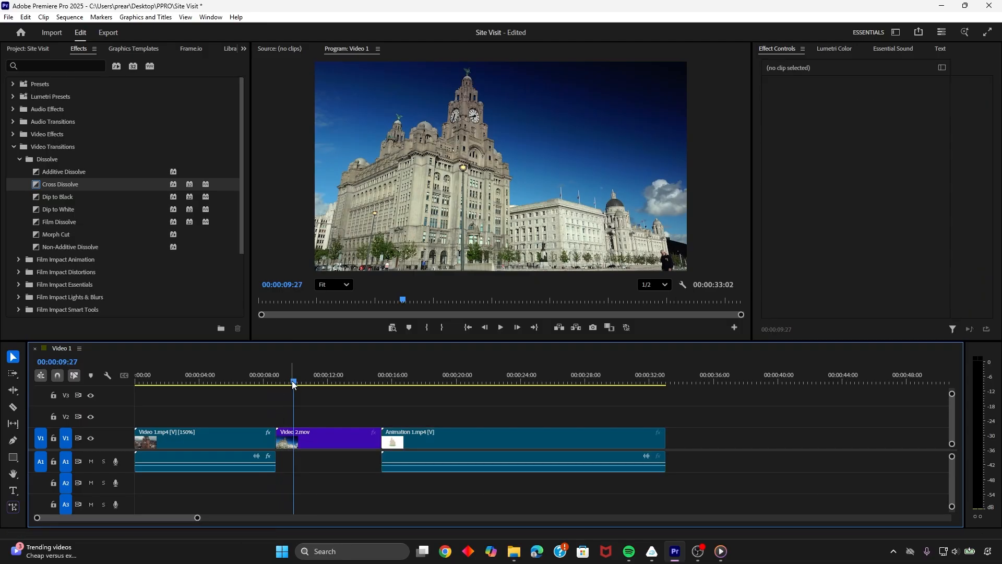
pyautogui.click(278, 383)
pyautogui.moveTo(277, 381); pyautogui.dragTo(270, 380)
pyautogui.press('space')
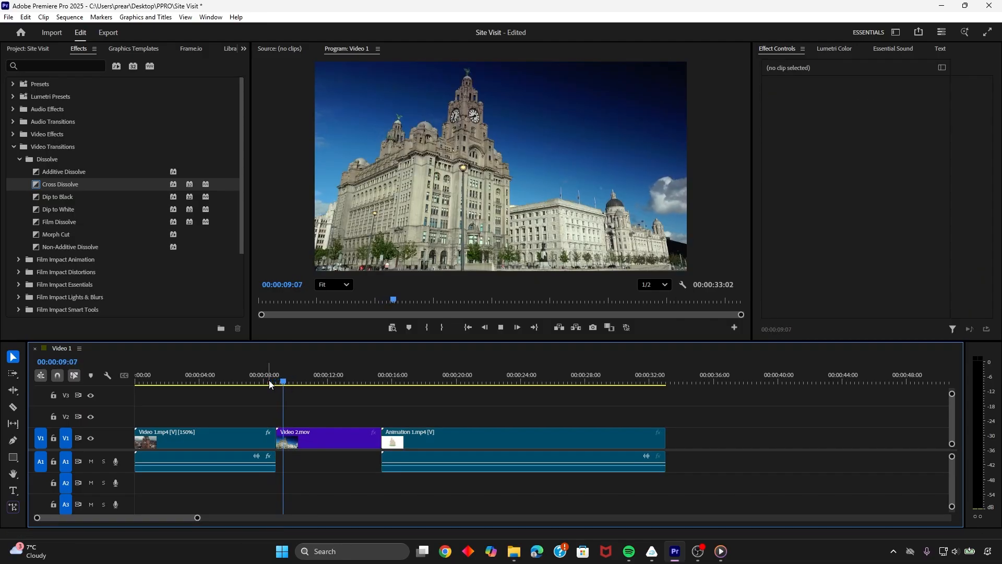
pyautogui.press('space')
pyautogui.hotkey('ctrl', 'z')
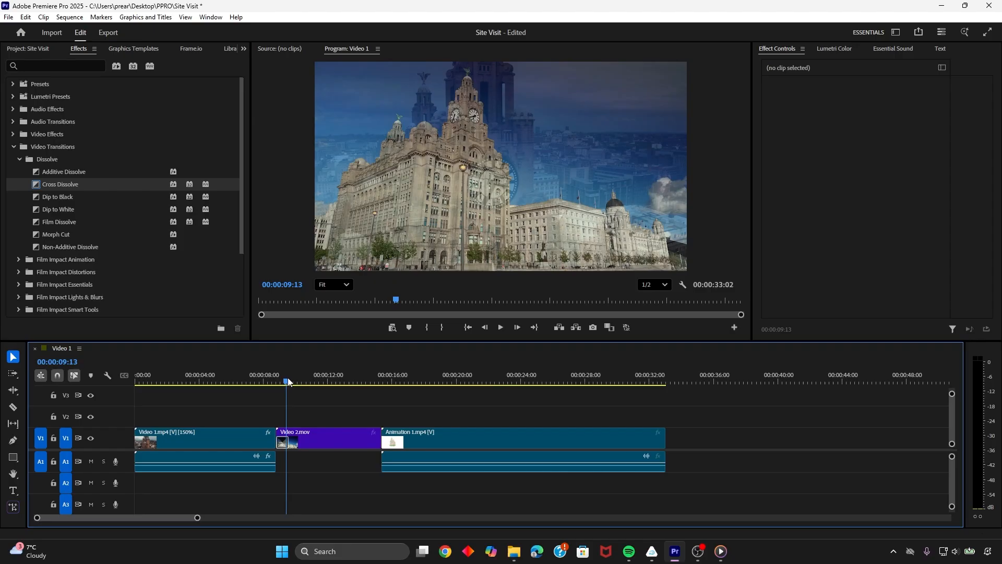
pyautogui.click(274, 381)
pyautogui.press('space')
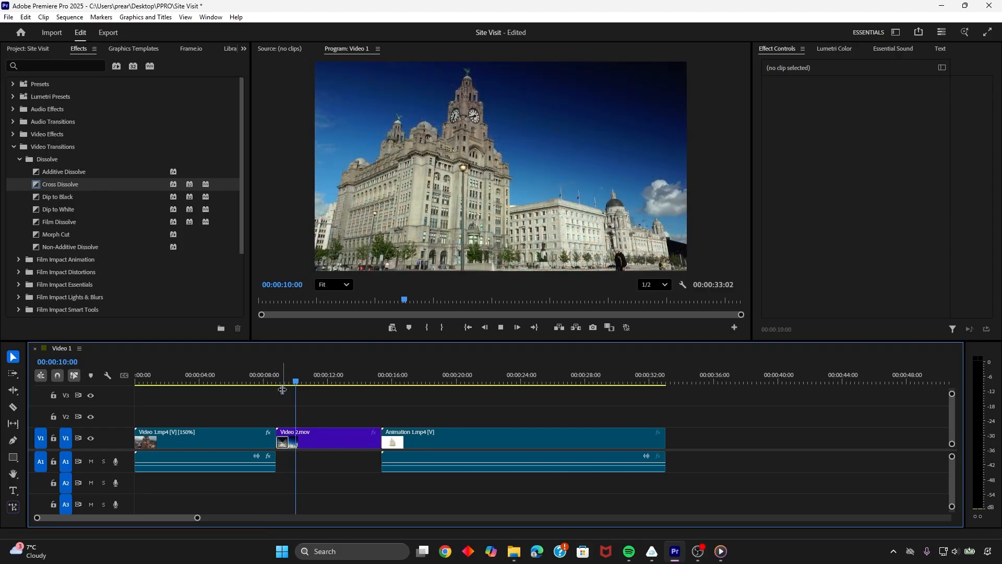
pyautogui.press('space')
# Inspect the transition duration setting of the Cross Dissolve at the start of Video 2.mov and close it
pyautogui.click(283, 442)
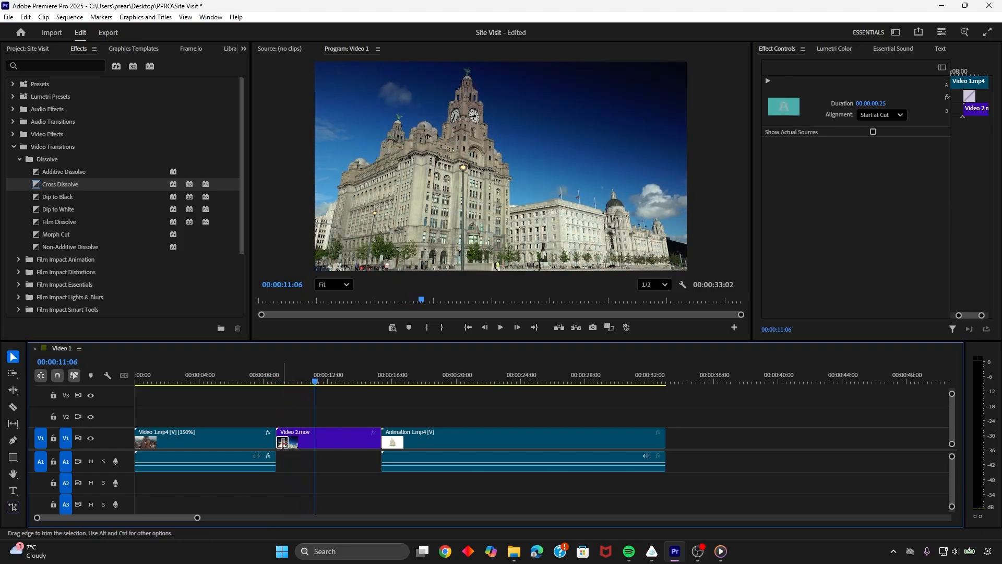
pyautogui.rightClick(282, 443)
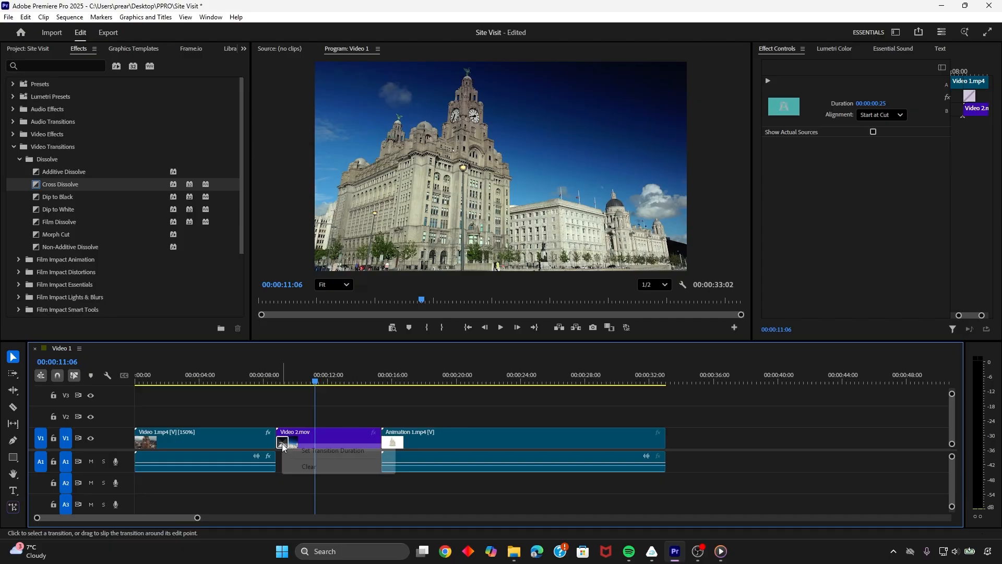
pyautogui.click(314, 451)
pyautogui.click(542, 285)
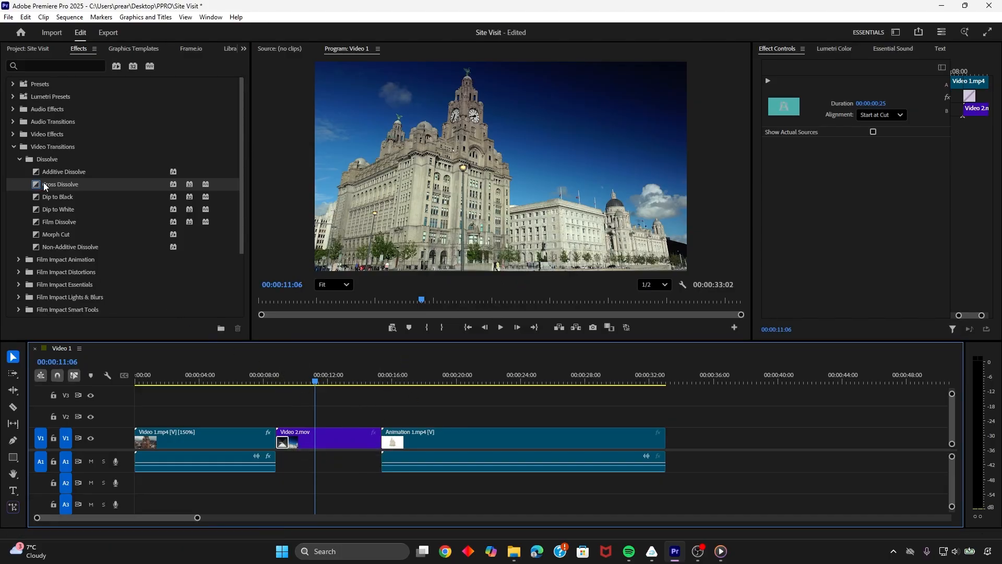
# Apply a Cross Dissolve between Video 2.mov and Animation 1.mp4 and play through the join
pyautogui.click(45, 185)
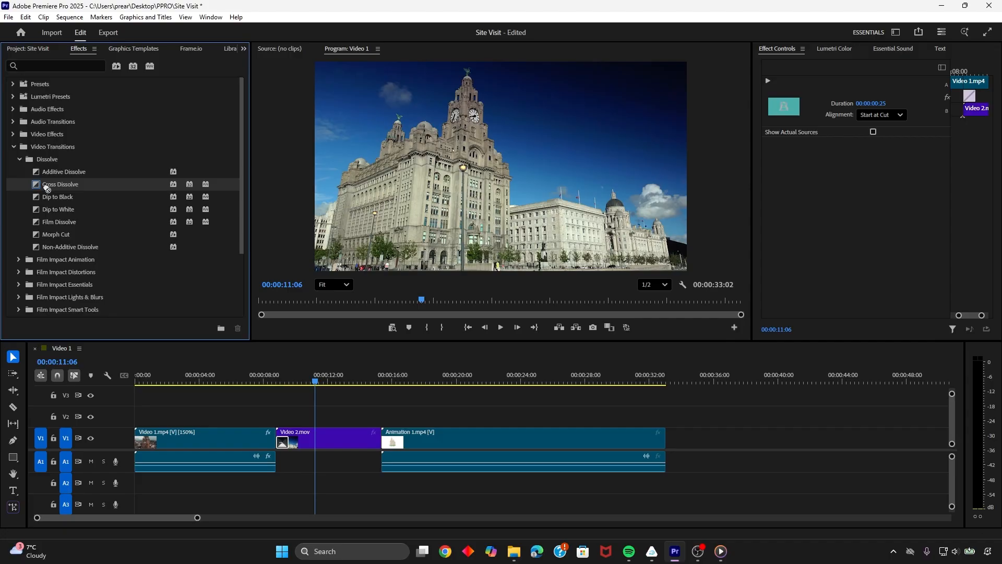
pyautogui.moveTo(47, 186)
pyautogui.mouseDown()
pyautogui.moveTo(139, 351)
pyautogui.moveTo(370, 480)
pyautogui.moveTo(389, 443)
pyautogui.mouseUp()
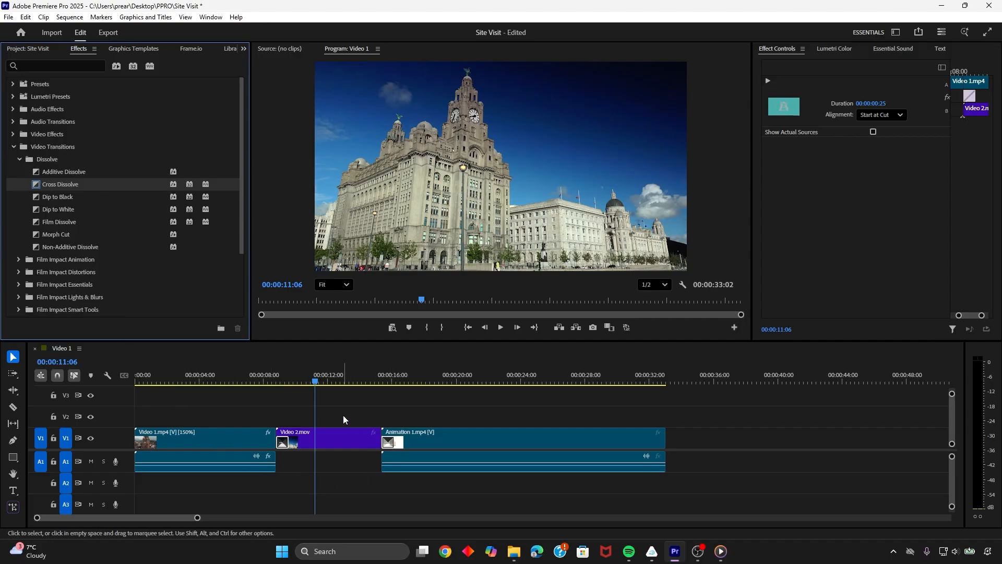
pyautogui.press('space')
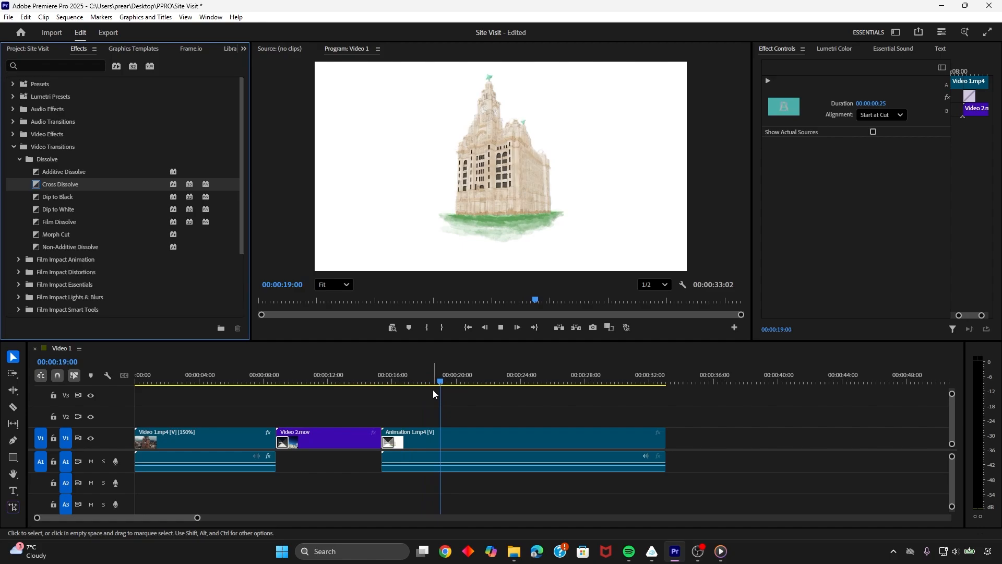
pyautogui.press('space')
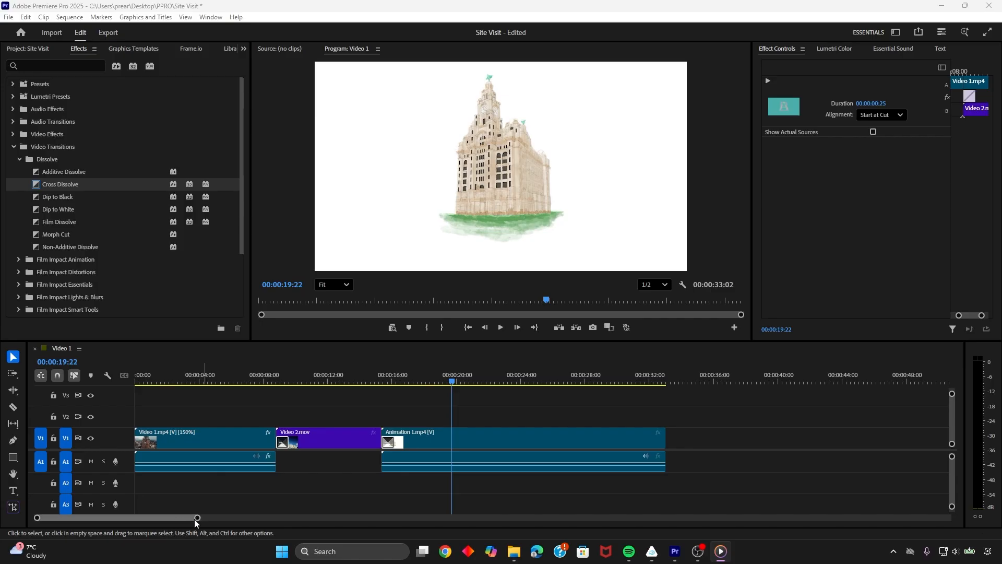
# Move all the clips together about 16 seconds later, leaving an empty gap at the start of the timeline
pyautogui.moveTo(197, 518); pyautogui.dragTo(267, 518)
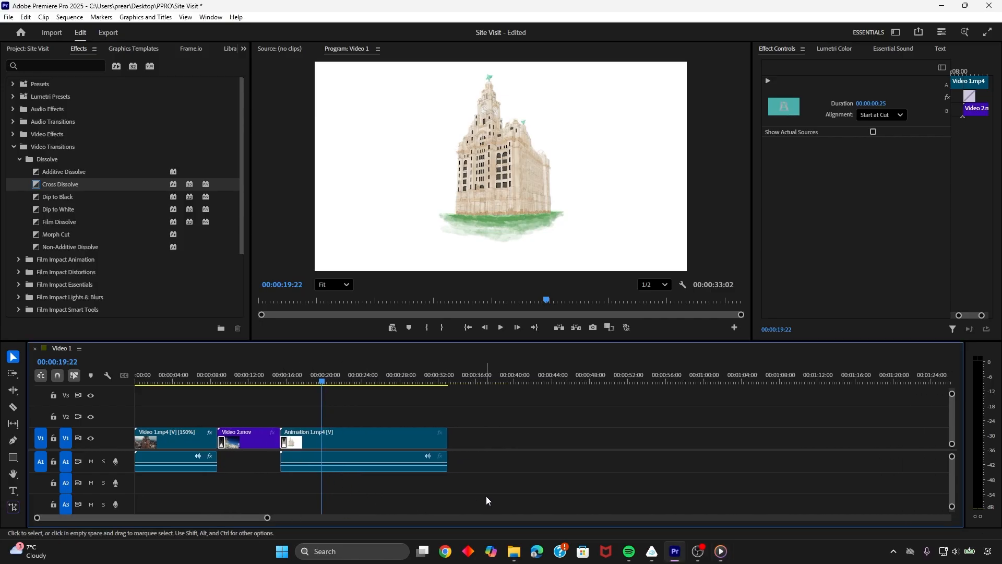
pyautogui.moveTo(486, 496); pyautogui.dragTo(145, 412)
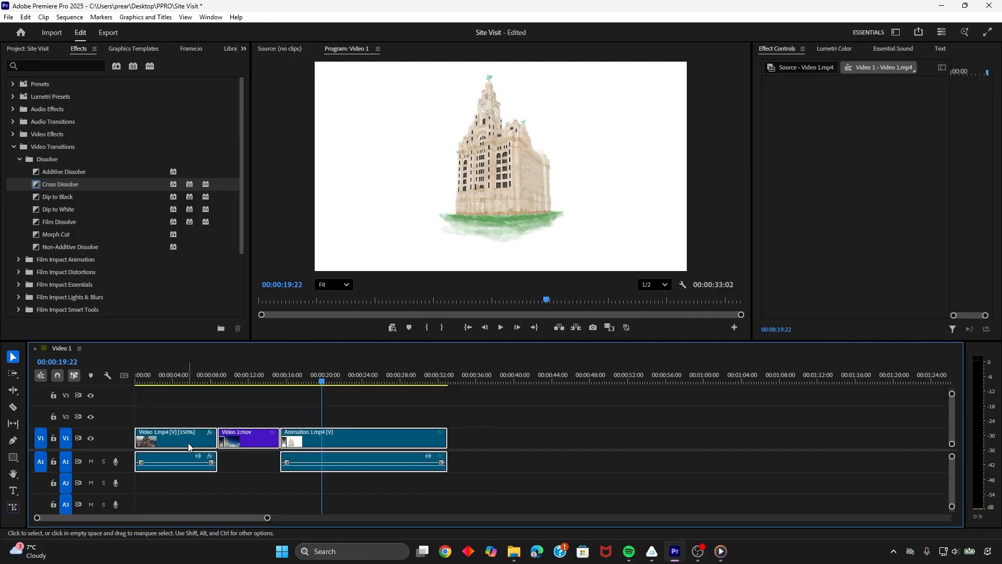
pyautogui.moveTo(178, 445); pyautogui.dragTo(332, 445)
pyautogui.click(249, 434)
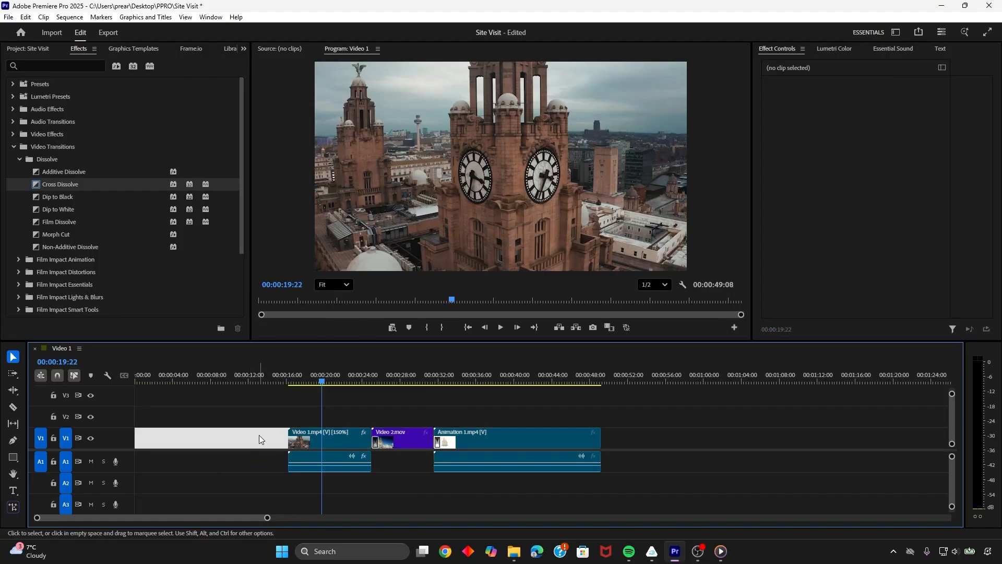
# View the project media as thumbnails and return to the list view
pyautogui.click(38, 49)
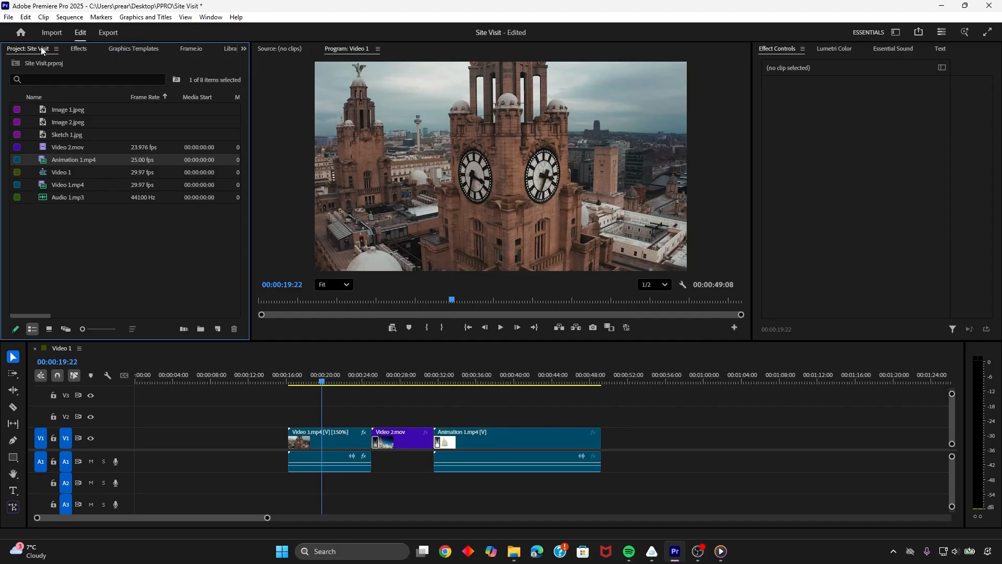
pyautogui.click(82, 232)
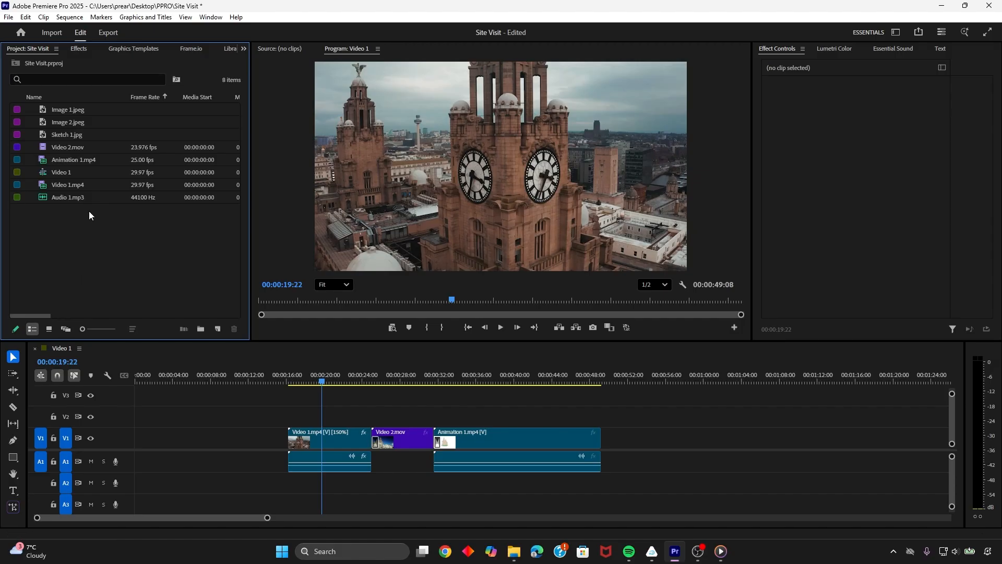
pyautogui.click(49, 329)
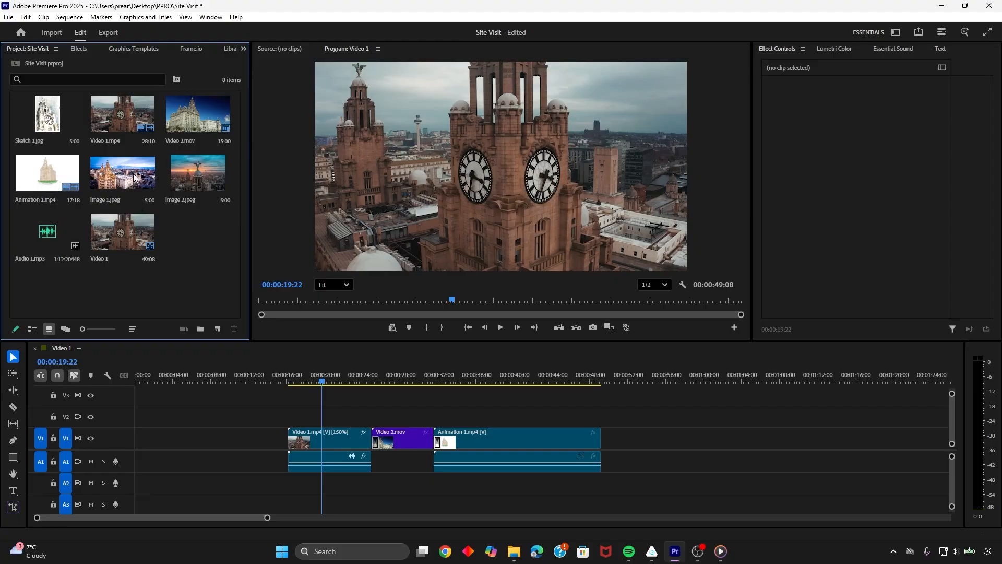
pyautogui.click(32, 329)
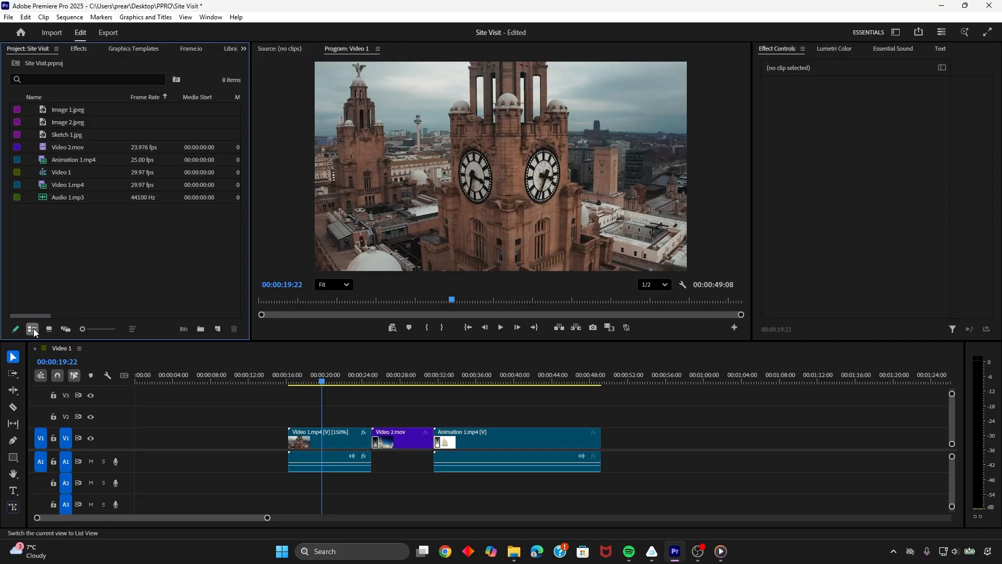
# Preview Image 1.jpeg and place it at the very start of the sequence on track V1
pyautogui.click(61, 108)
pyautogui.doubleClick(60, 108)
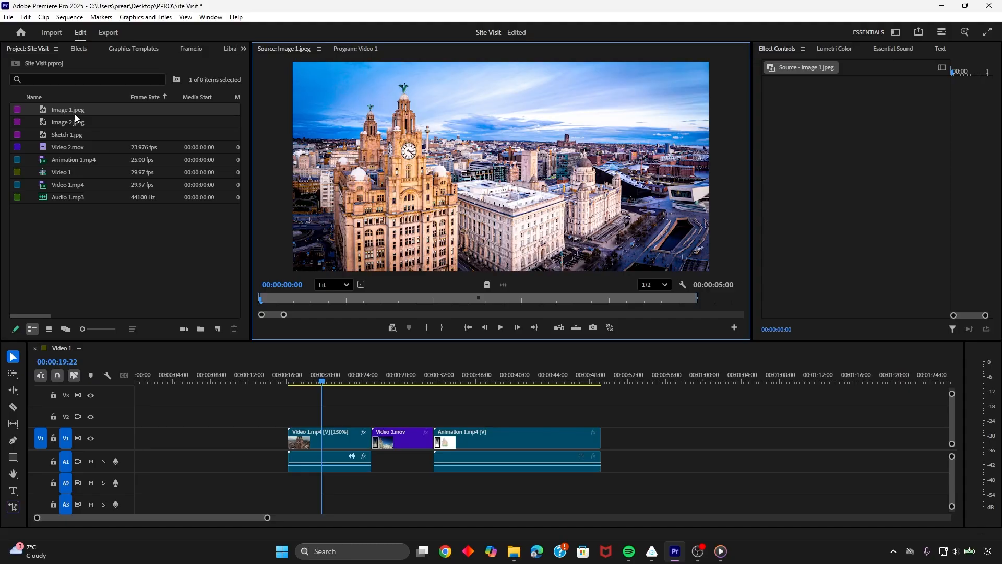
pyautogui.moveTo(65, 108); pyautogui.dragTo(179, 382)
pyautogui.moveTo(202, 425); pyautogui.dragTo(178, 425)
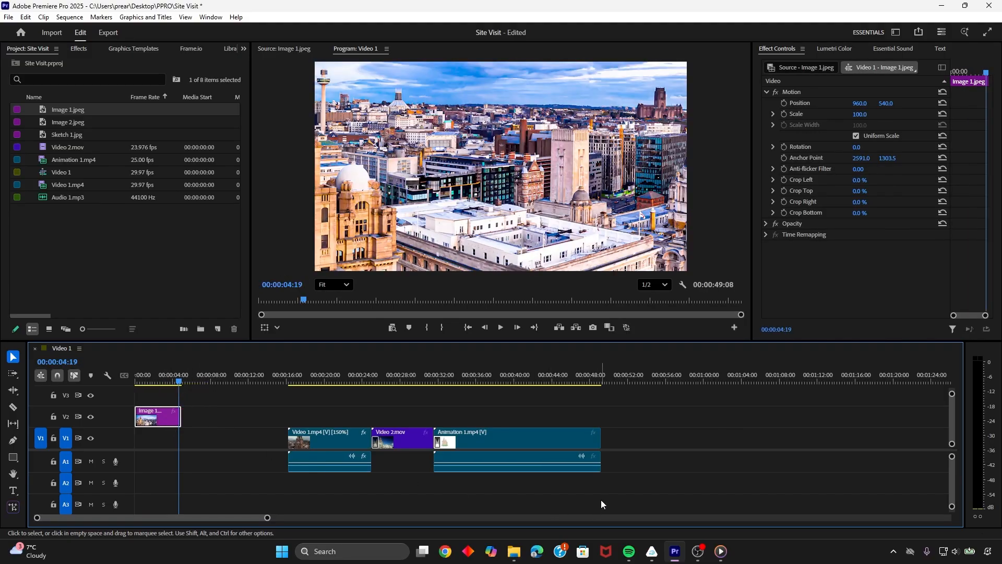
pyautogui.moveTo(602, 501); pyautogui.dragTo(330, 439)
pyautogui.moveTo(165, 422); pyautogui.dragTo(165, 439)
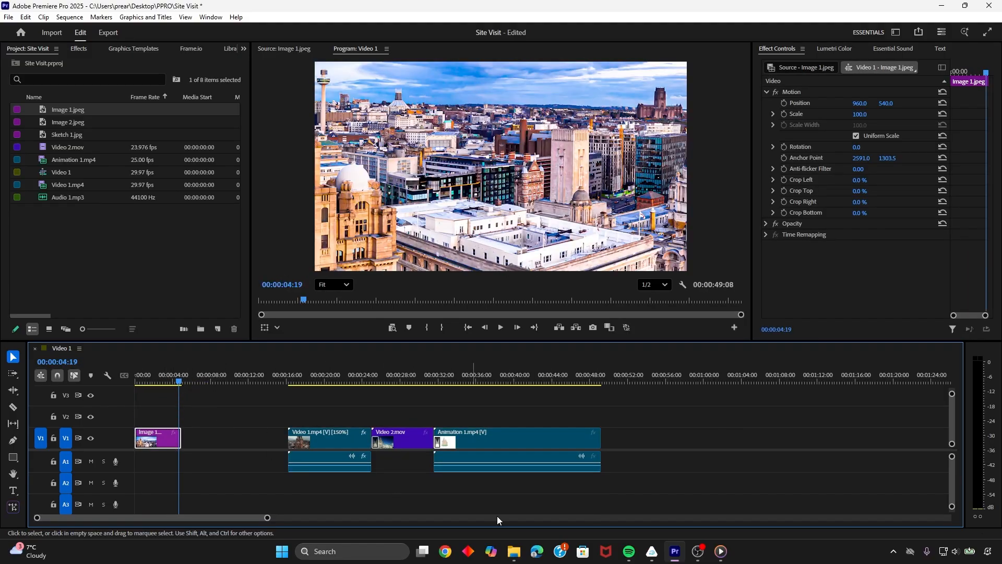
# Move Video 1.mp4, Video 2.mov and Animation 1.mp4 together directly after Image 1.jpeg and scrub back over the image
pyautogui.moveTo(497, 511); pyautogui.dragTo(219, 450)
pyautogui.moveTo(182, 382); pyautogui.dragTo(148, 385)
# Select the Image 1.jpeg clip and examine the frame sizes of the project media in the Video Info column
pyautogui.click(167, 445)
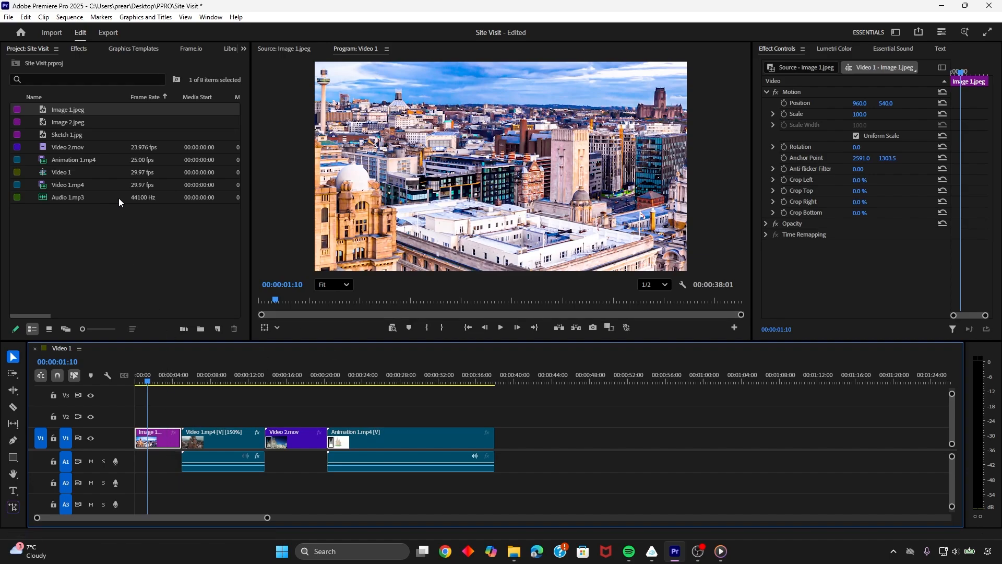
pyautogui.moveTo(42, 315); pyautogui.dragTo(129, 322)
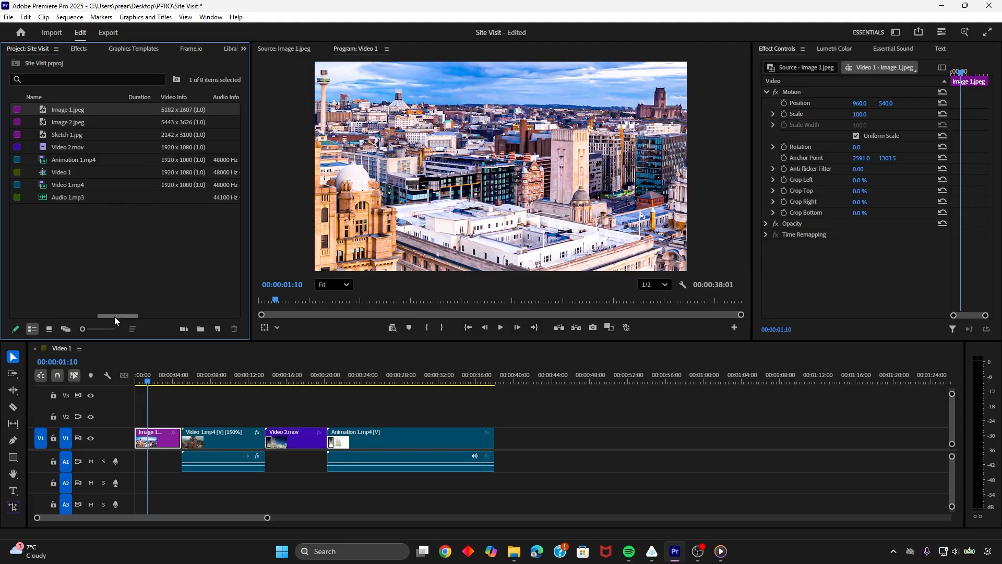
# Alternate between Fit to frame and Fill frame on the Image 1.jpeg clip to compare how each scales the image
pyautogui.moveTo(115, 317); pyautogui.dragTo(18, 317)
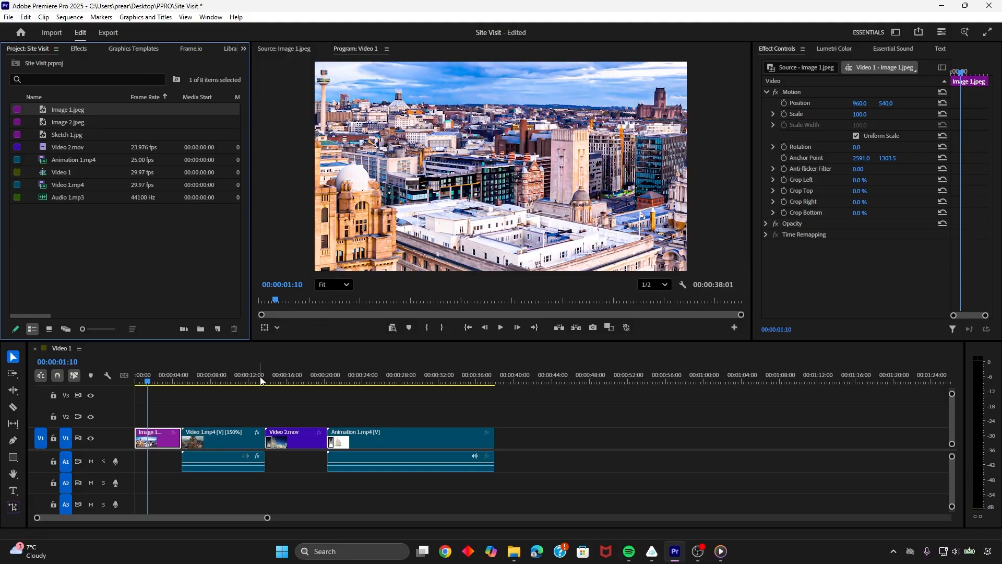
pyautogui.rightClick(167, 440)
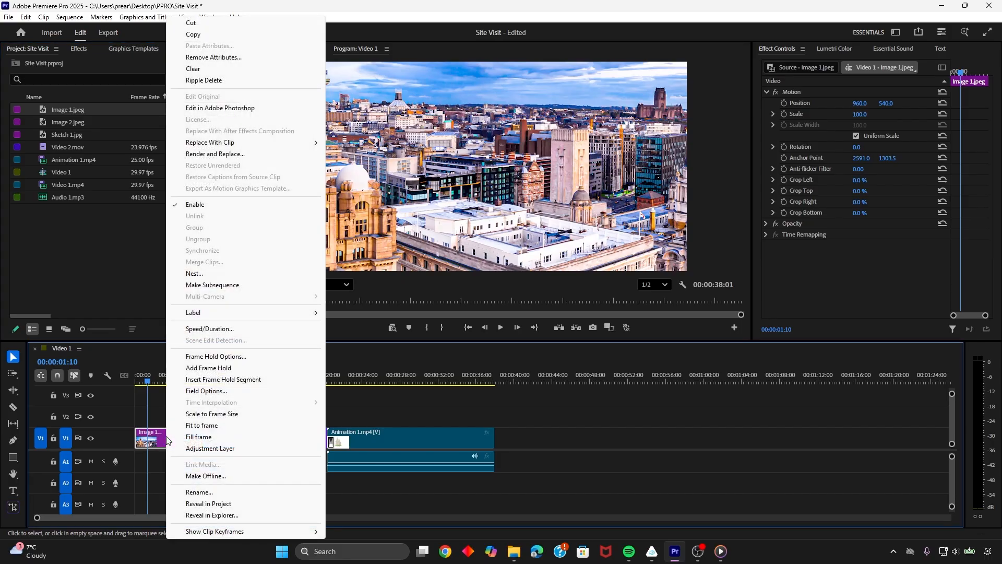
pyautogui.click(200, 427)
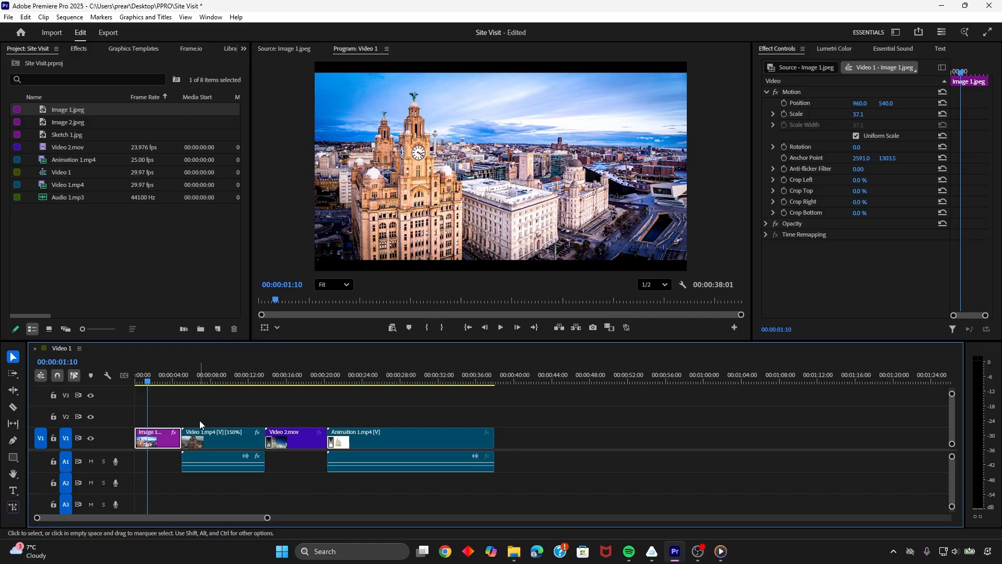
pyautogui.rightClick(172, 441)
pyautogui.click(204, 437)
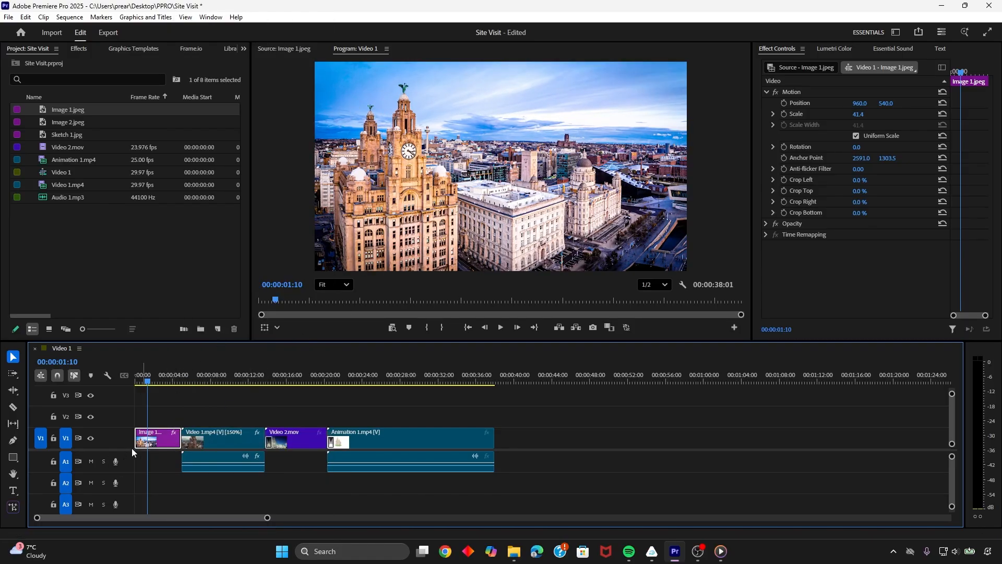
pyautogui.rightClick(171, 443)
pyautogui.click(200, 426)
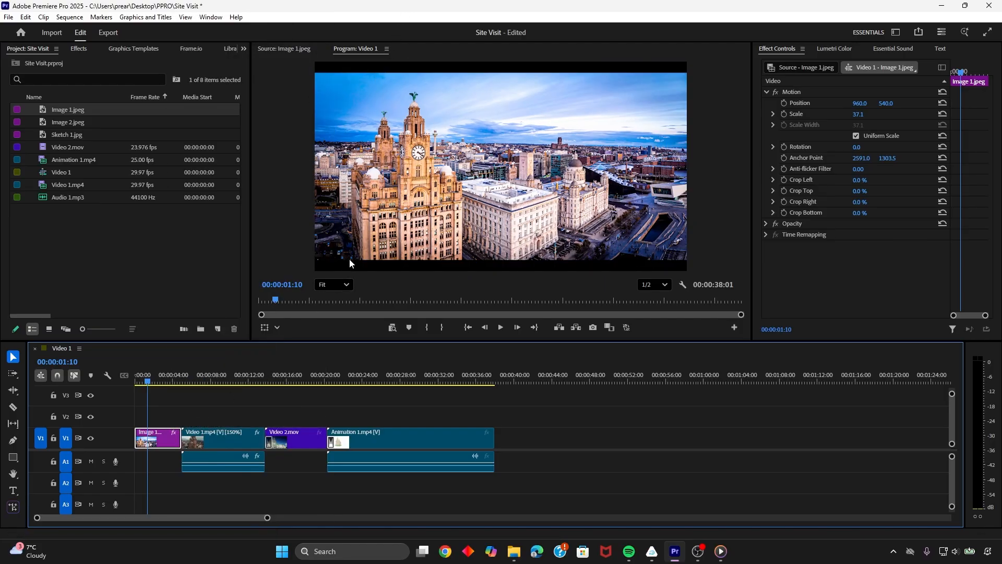
pyautogui.rightClick(163, 441)
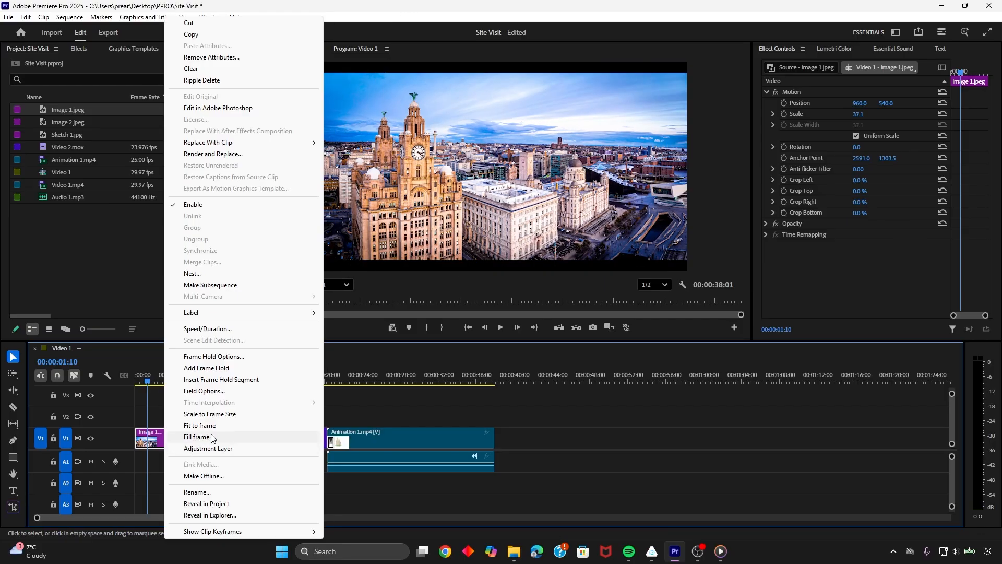
pyautogui.click(212, 437)
# Apply Scale to Frame Size to the Image 1.jpeg clip and enlarge the image by hand until it nearly fills the frame
pyautogui.rightClick(171, 443)
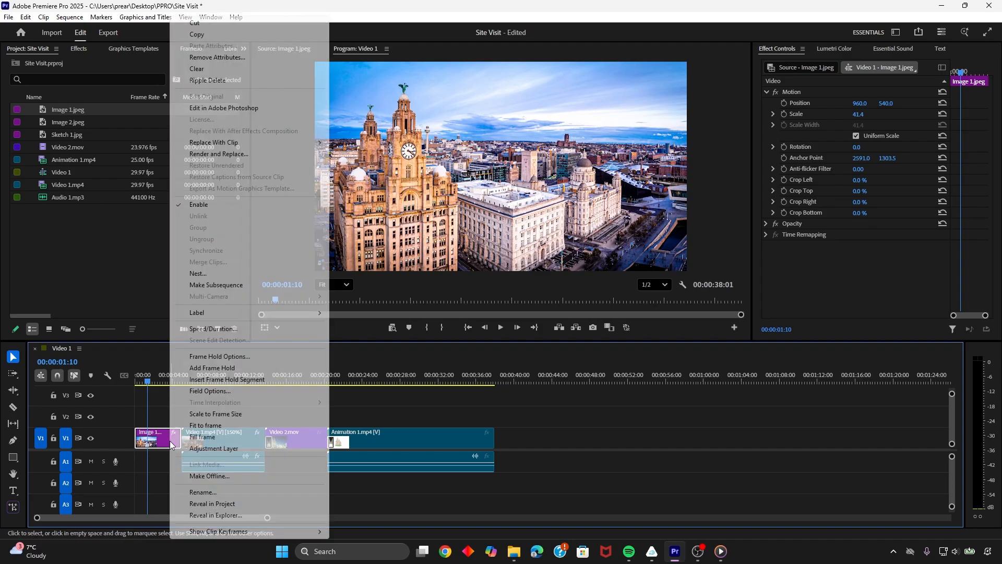
pyautogui.click(208, 414)
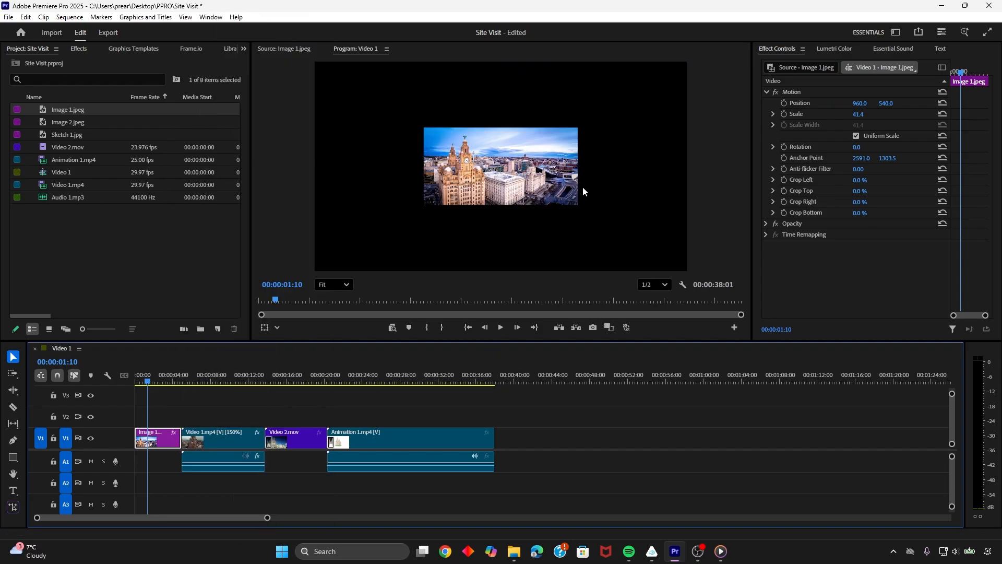
pyautogui.click(813, 47)
pyautogui.click(781, 48)
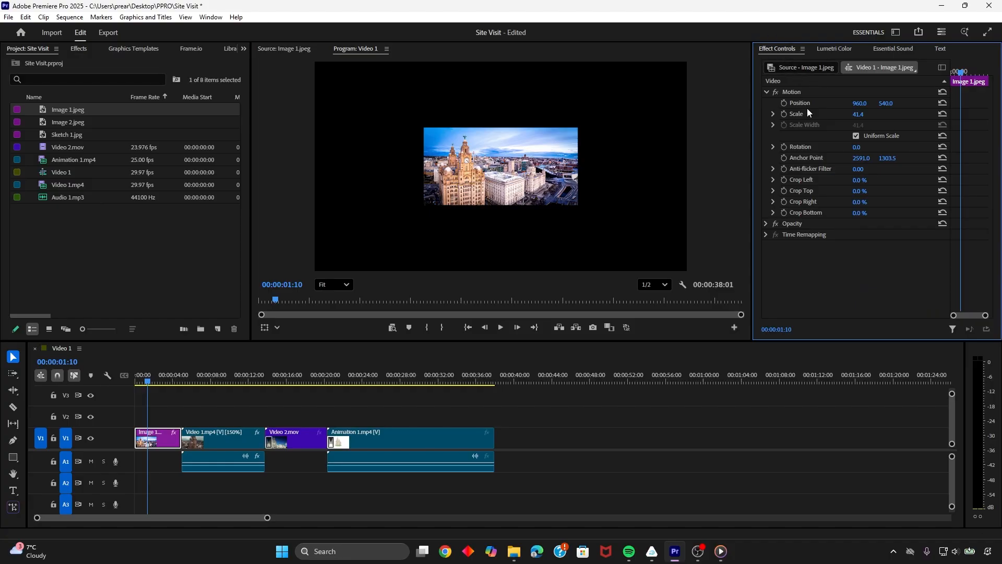
pyautogui.click(768, 92)
pyautogui.click(768, 92)
pyautogui.click(807, 92)
pyautogui.click(799, 114)
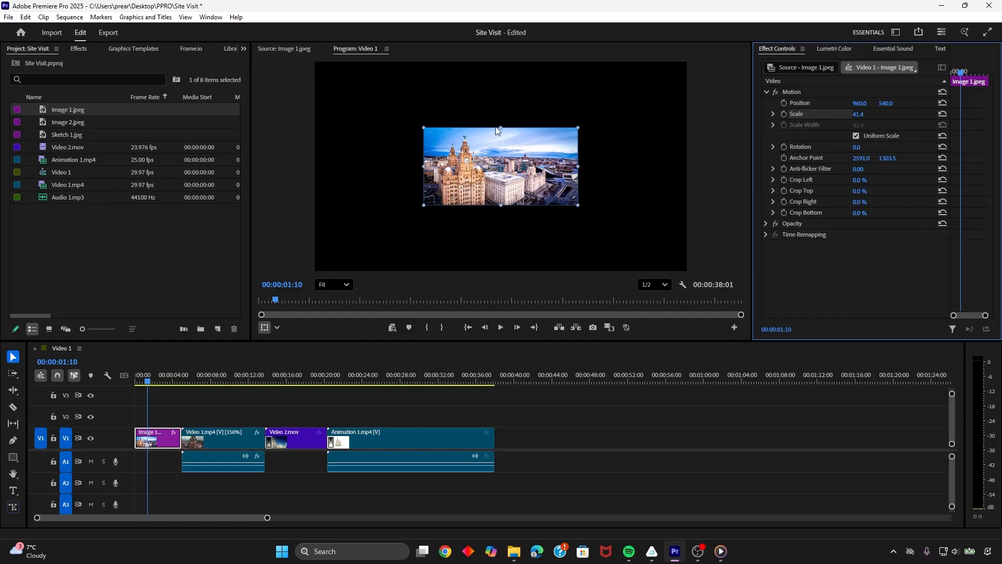
pyautogui.moveTo(500, 126); pyautogui.dragTo(526, 96)
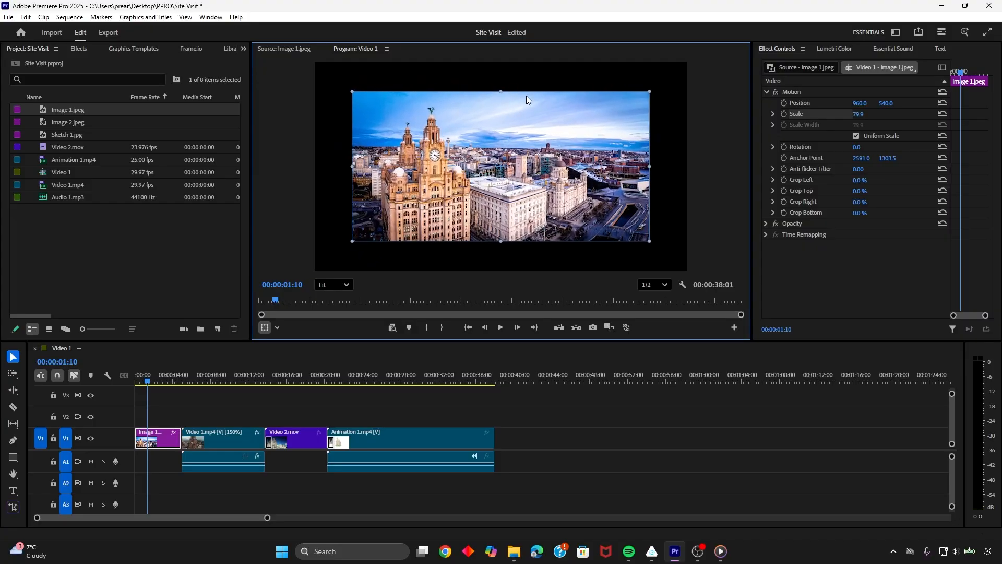
pyautogui.moveTo(657, 167)
pyautogui.mouseDown()
pyautogui.moveTo(688, 168)
pyautogui.moveTo(667, 168)
pyautogui.mouseUp()
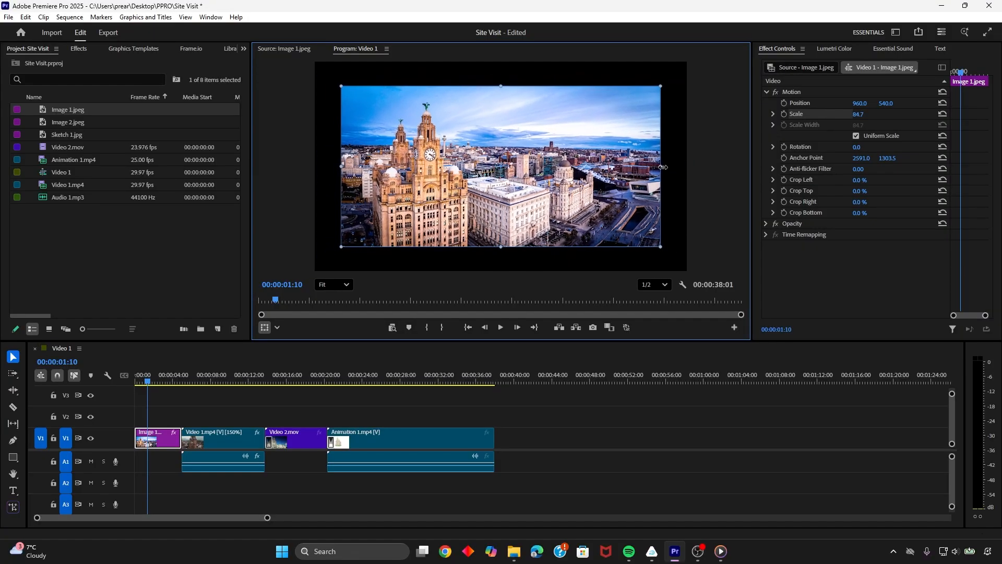
# Apply Fill frame to the Image 1.jpeg clip and deselect it
pyautogui.click(767, 93)
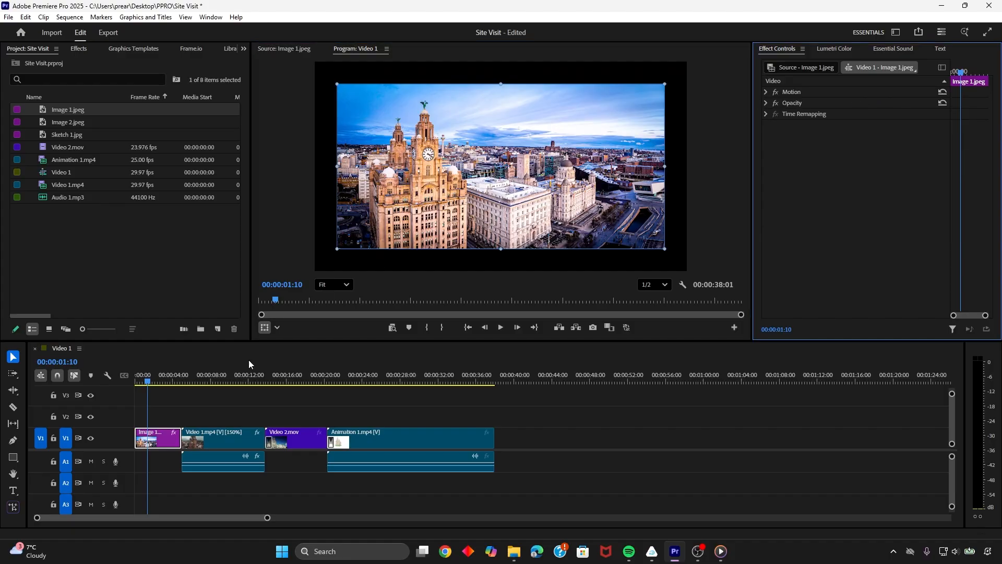
pyautogui.rightClick(166, 453)
pyautogui.click(222, 436)
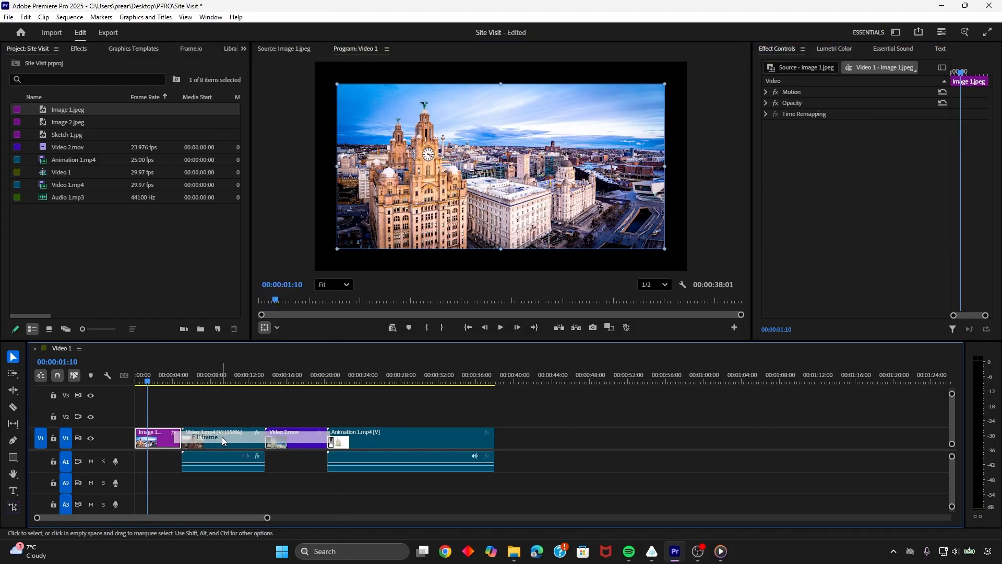
pyautogui.click(197, 413)
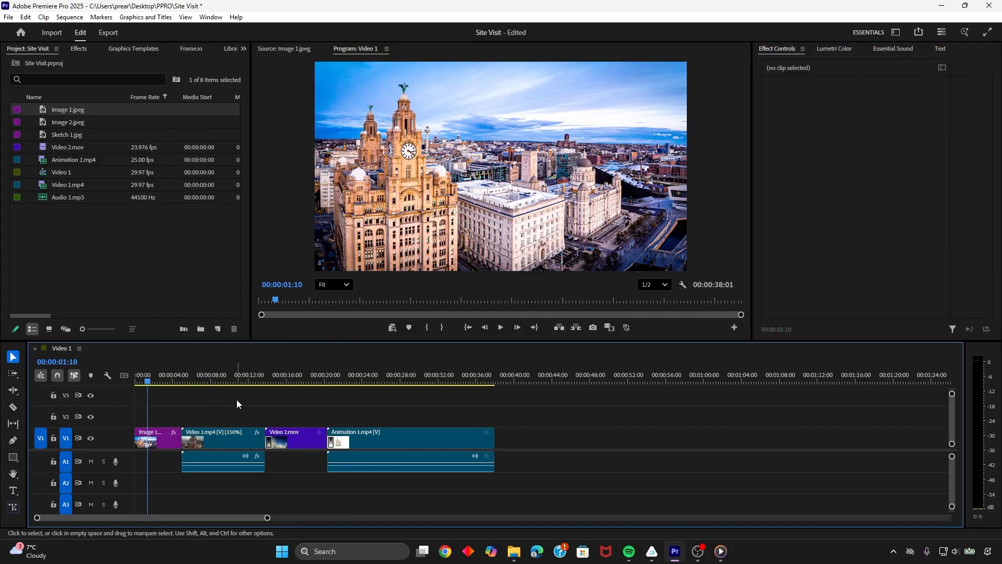
# Save the Site Visit project
pyautogui.hotkey('ctrl', 's')
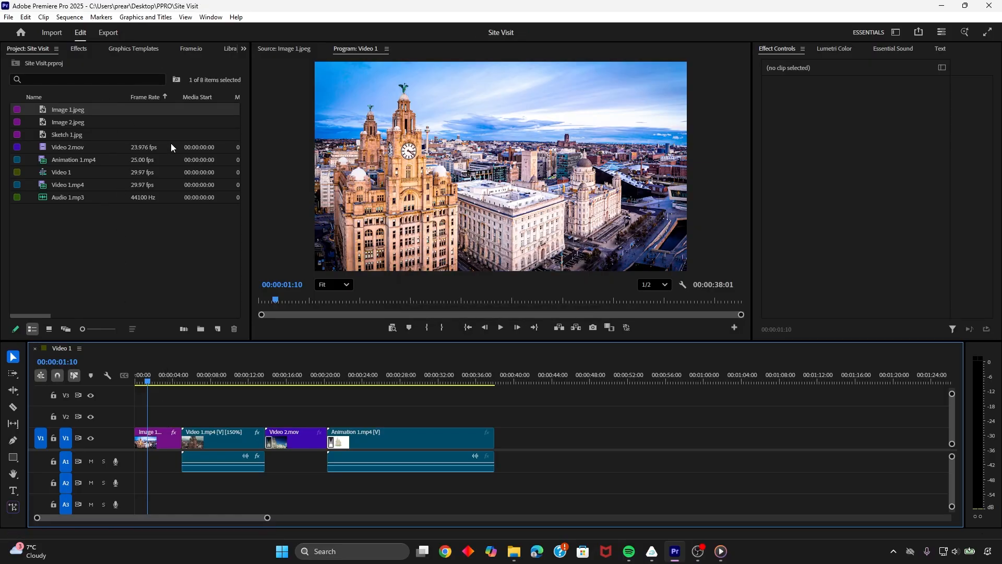
pyautogui.click(9, 17)
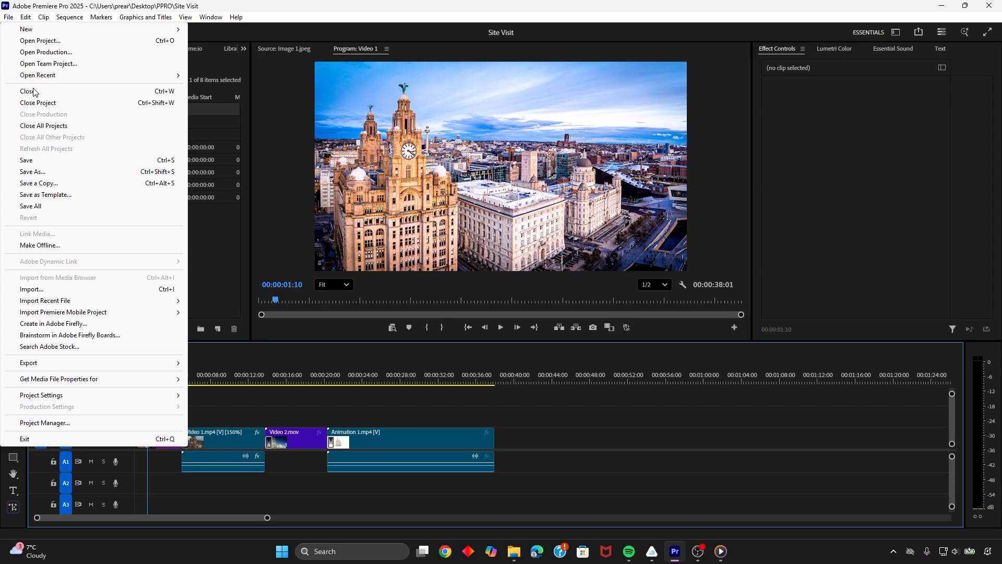
pyautogui.click(35, 161)
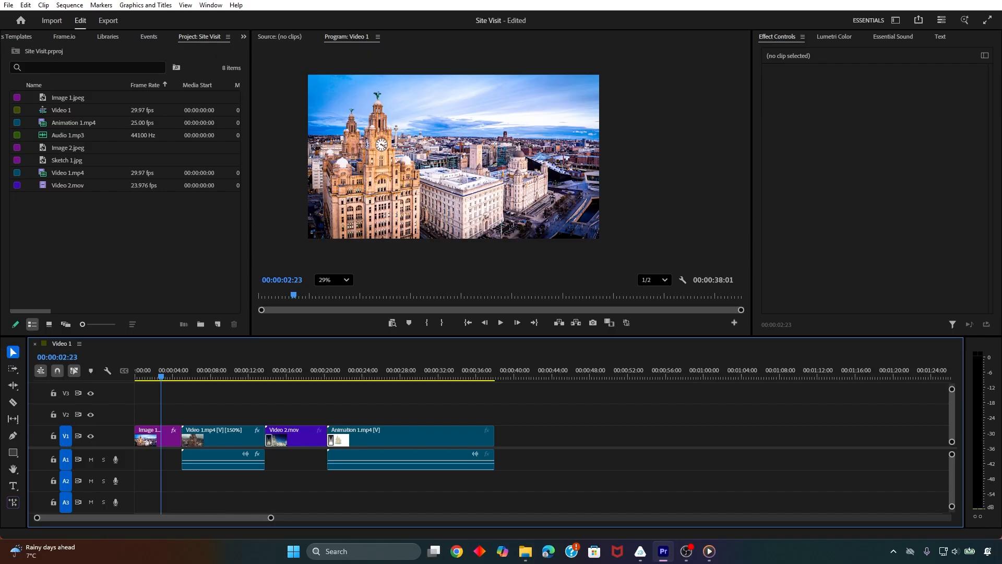
# Add a text box over the sky beside the clock tower, at 00:00:02:23 in the sequence, reading "ROYAL LIVER BUILDING"
pyautogui.click(14, 486)
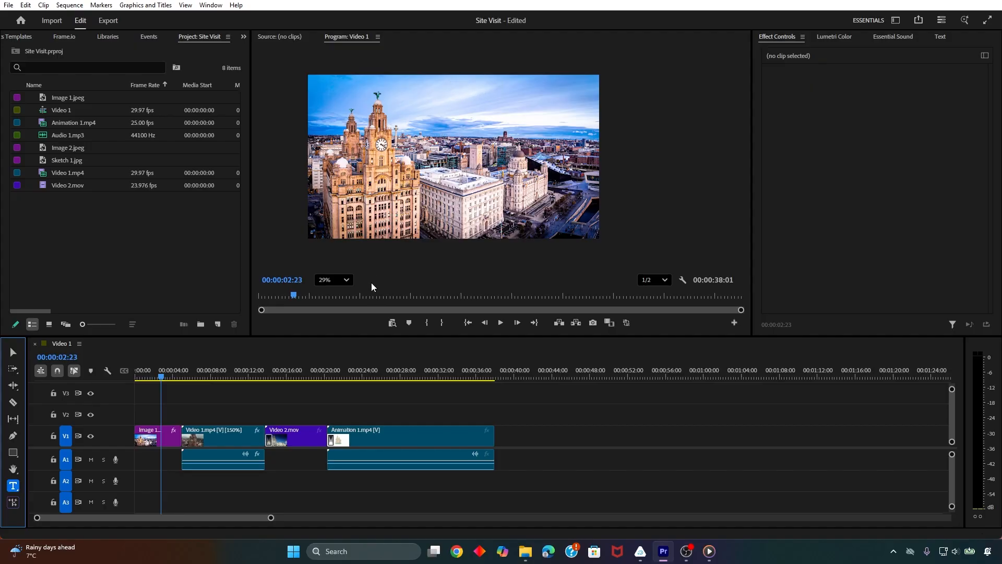
pyautogui.click(345, 282)
pyautogui.click(340, 293)
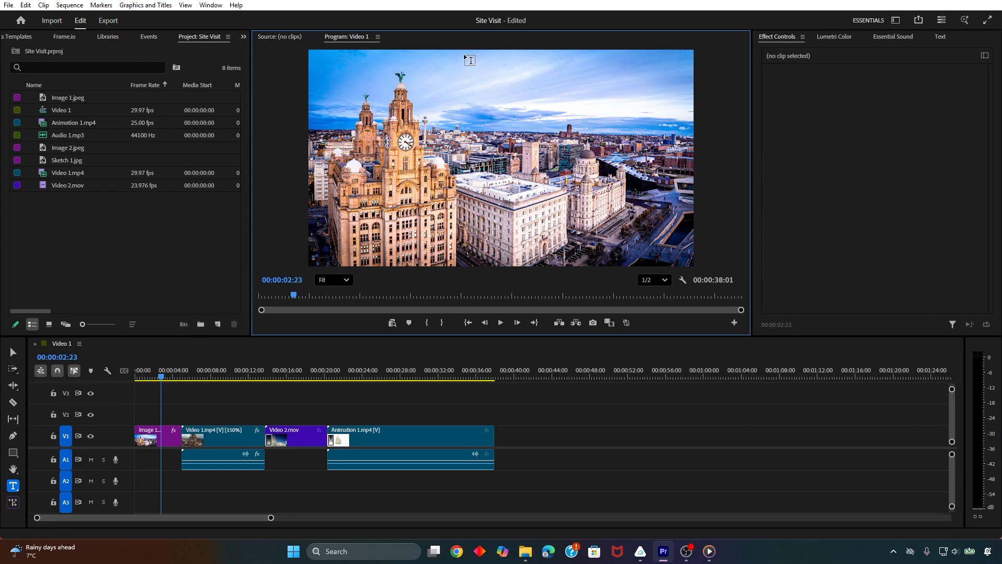
pyautogui.moveTo(463, 54); pyautogui.dragTo(632, 133)
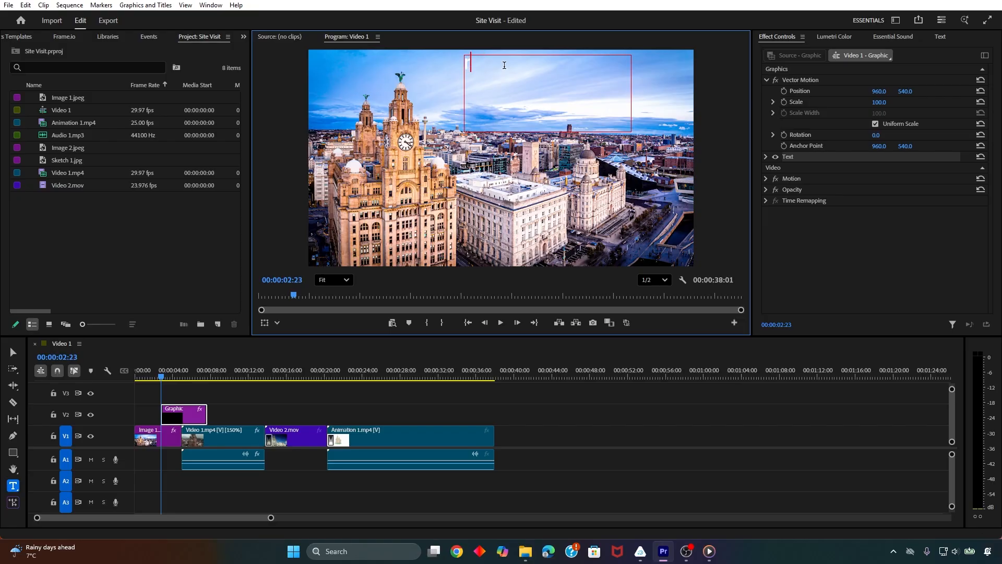
pyautogui.write('ROYAL LIVER BUILDING')
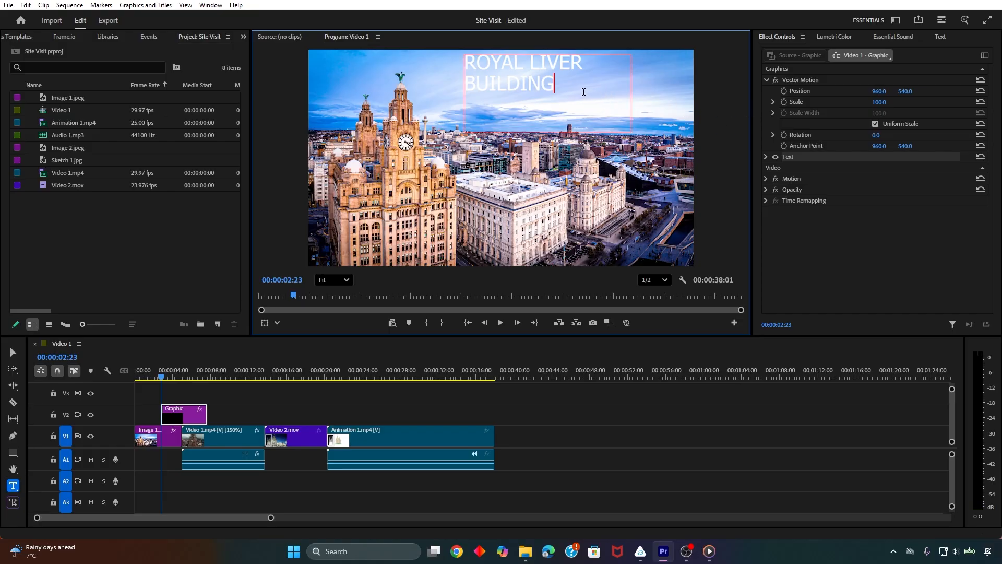
# Set the ROYAL LIVER BUILDING text to the Roboto font in Regular style and right-align it
pyautogui.moveTo(584, 95); pyautogui.dragTo(469, 61)
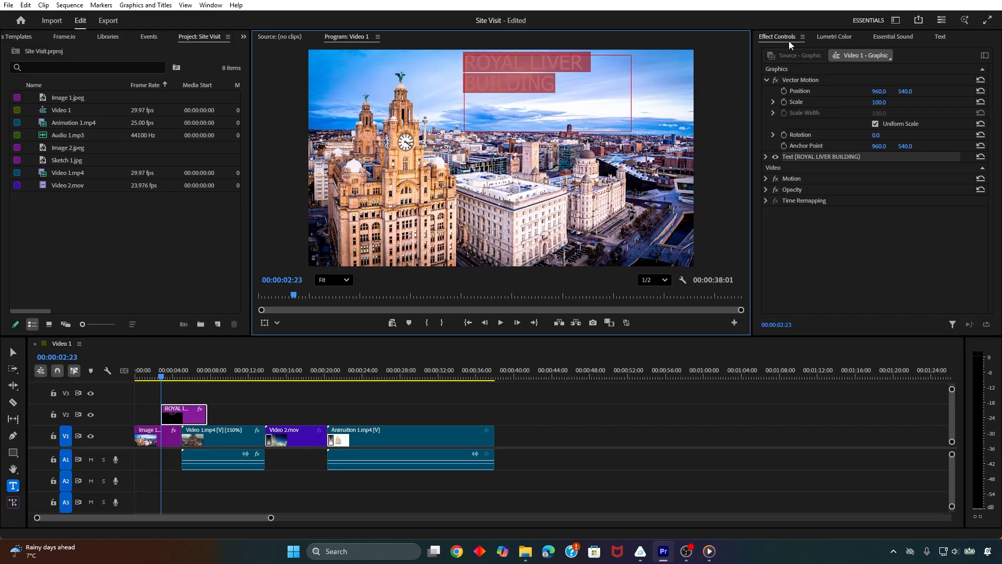
pyautogui.click(766, 156)
pyautogui.click(974, 193)
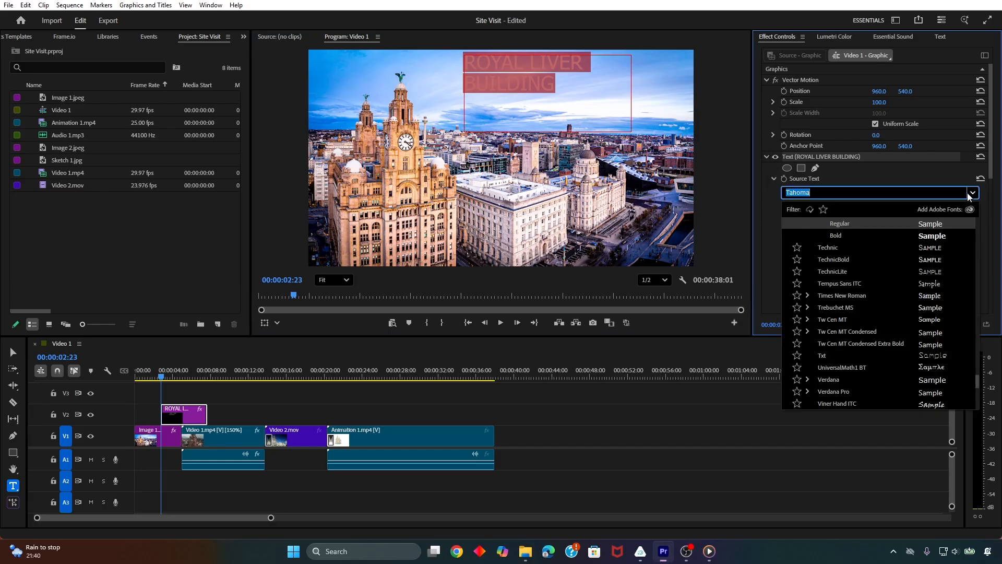
pyautogui.moveTo(976, 383); pyautogui.dragTo(976, 224)
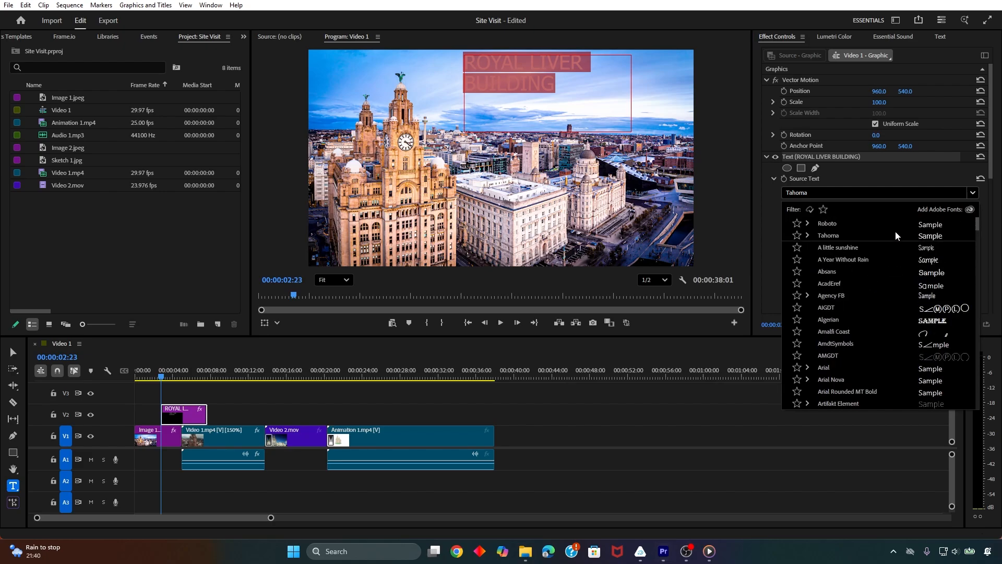
pyautogui.click(830, 224)
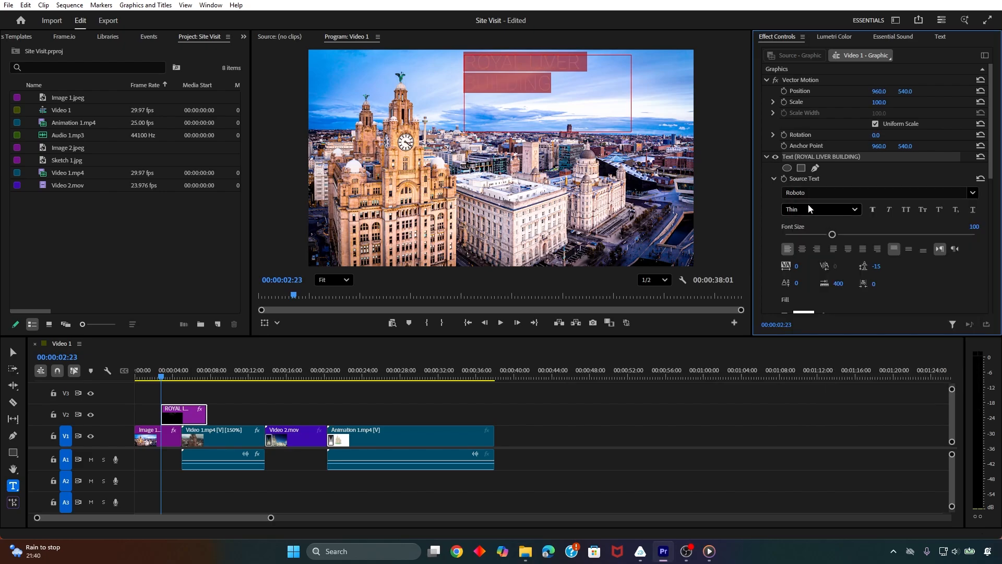
pyautogui.click(855, 210)
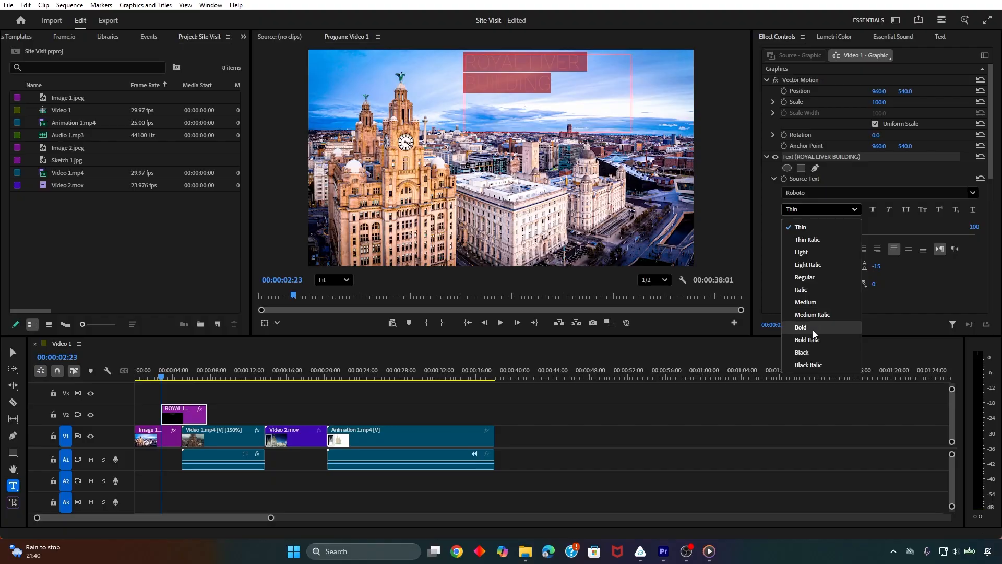
pyautogui.click(813, 276)
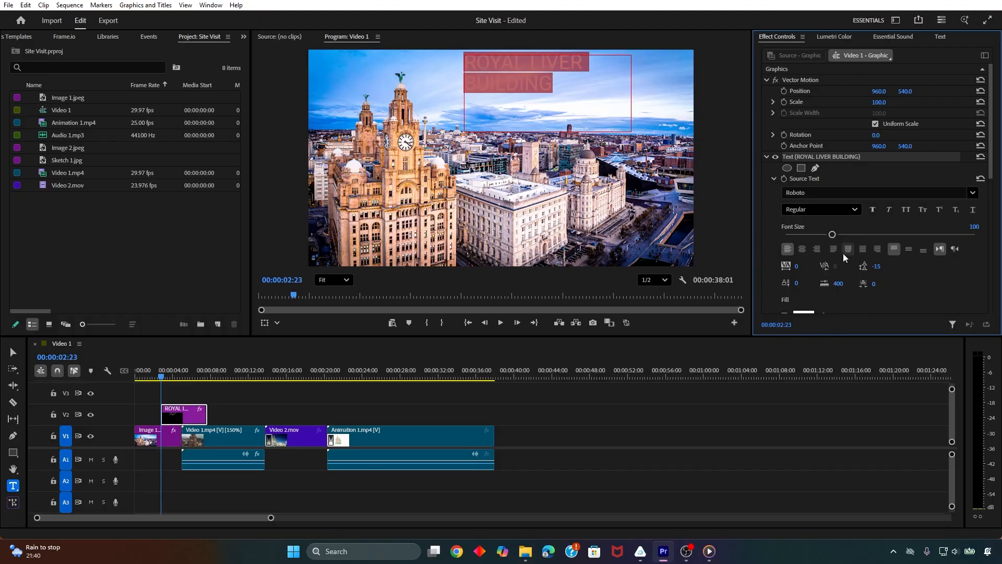
pyautogui.click(817, 250)
# Change the fill of the ROYAL LIVER BUILDING text to black (000000)
pyautogui.scroll(-2, 827, 298)
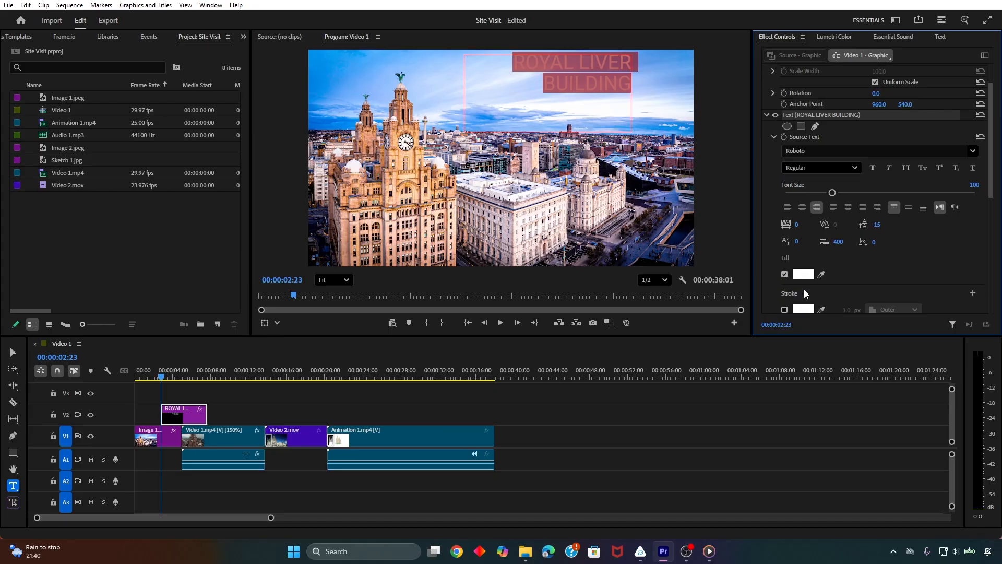
pyautogui.click(807, 274)
pyautogui.moveTo(444, 205); pyautogui.dragTo(476, 176)
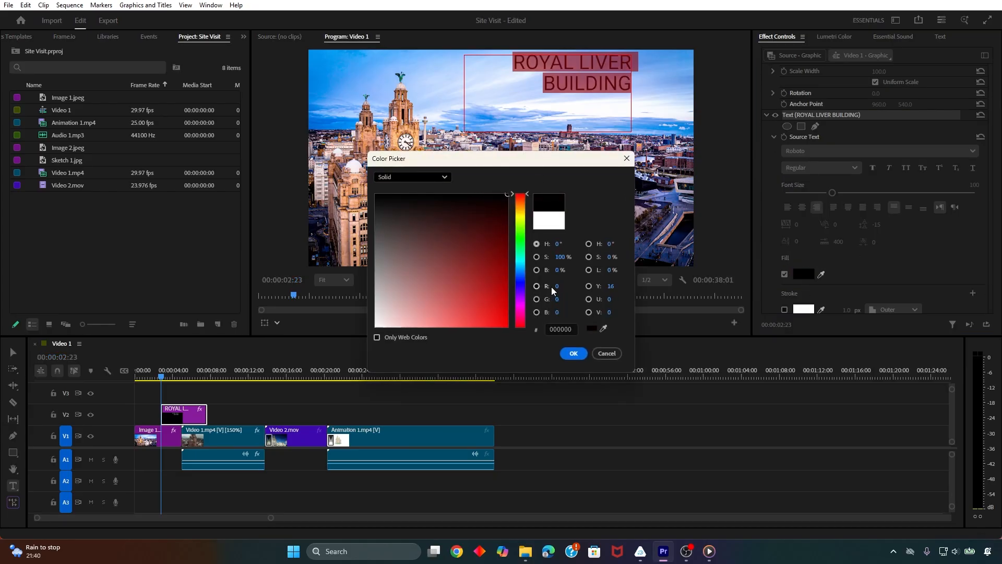
pyautogui.click(574, 354)
pyautogui.scroll(-2, 834, 256)
pyautogui.scroll(-3, 834, 256)
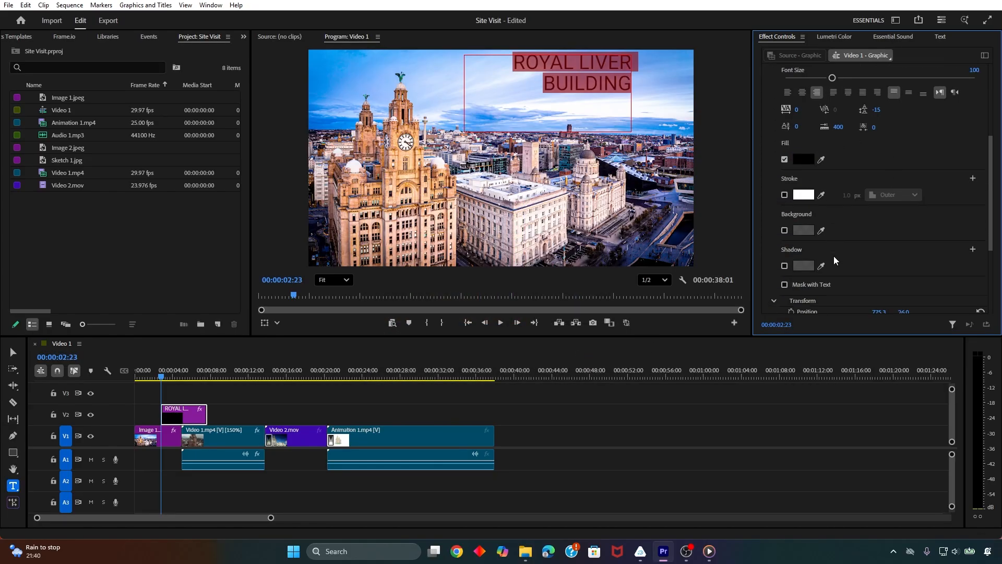
pyautogui.scroll(5, 829, 200)
pyautogui.scroll(1, 829, 203)
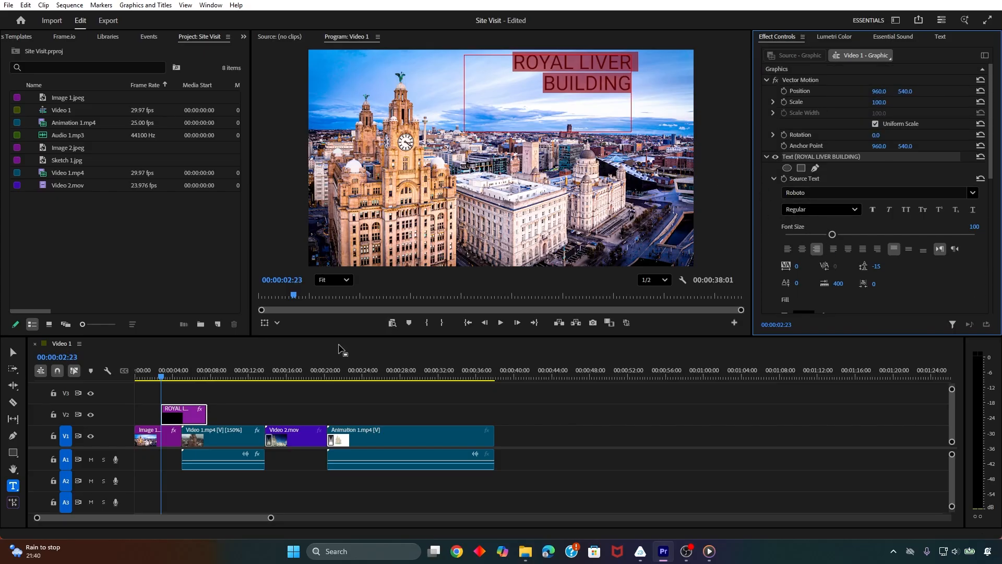
# Move the ROYAL LIVER BUILDING text into the upper-right corner of the video frame with the Selection tool
pyautogui.click(15, 352)
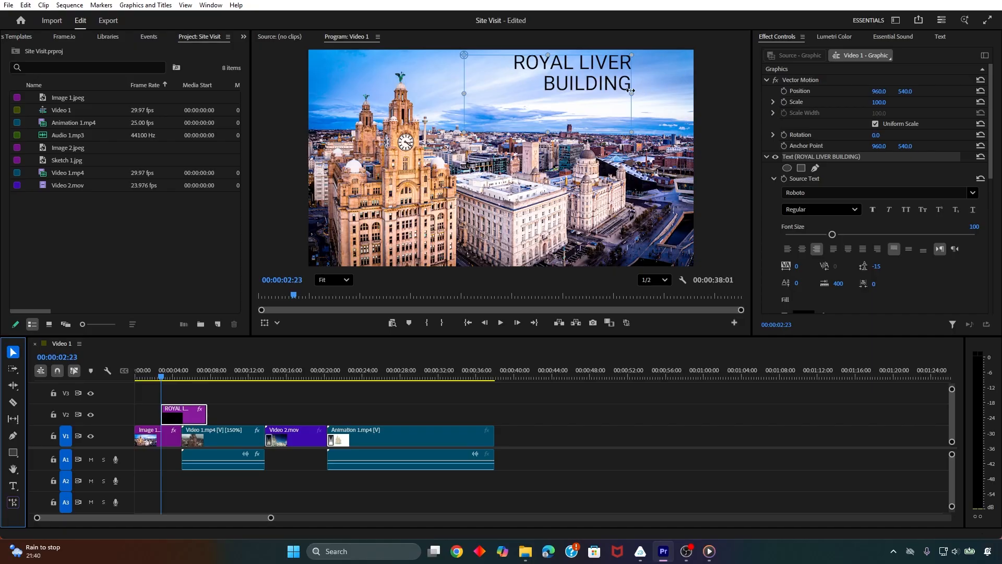
pyautogui.moveTo(631, 83); pyautogui.dragTo(683, 99)
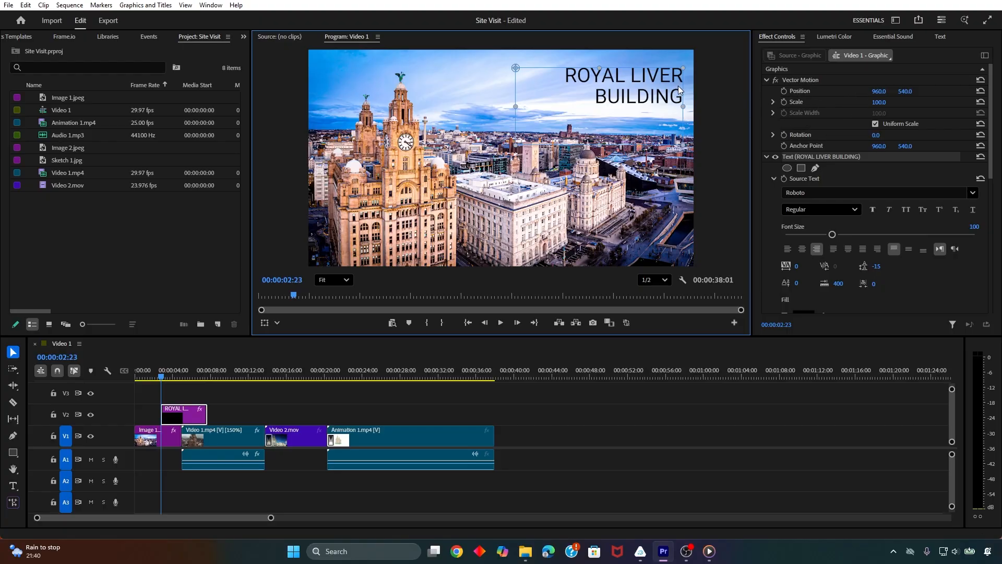
pyautogui.moveTo(683, 89); pyautogui.dragTo(684, 88)
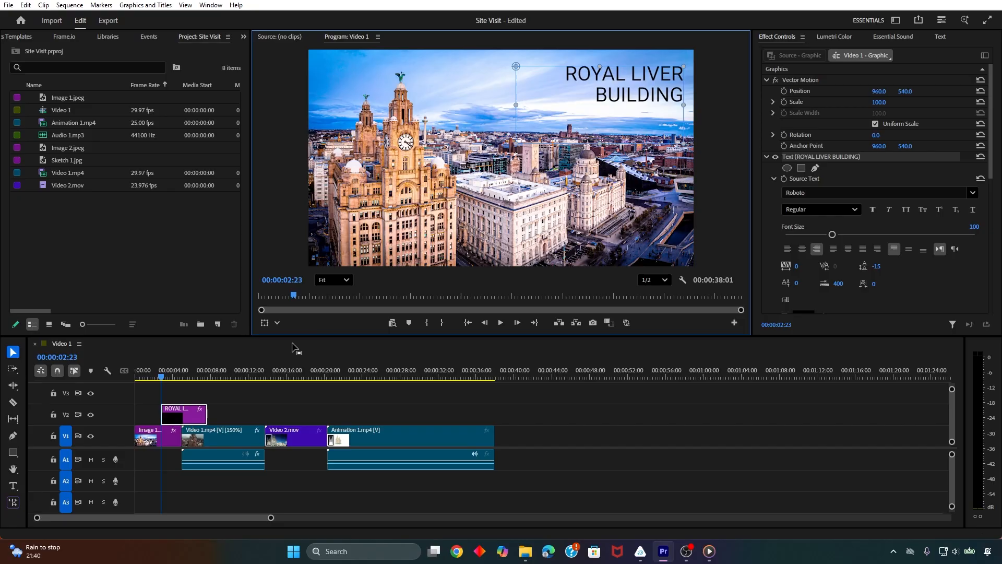
# Move the ROYAL LIVER BUILDING title on V2 to the start of the sequence, directly above the first image, and play it back
pyautogui.moveTo(197, 416); pyautogui.dragTo(162, 421)
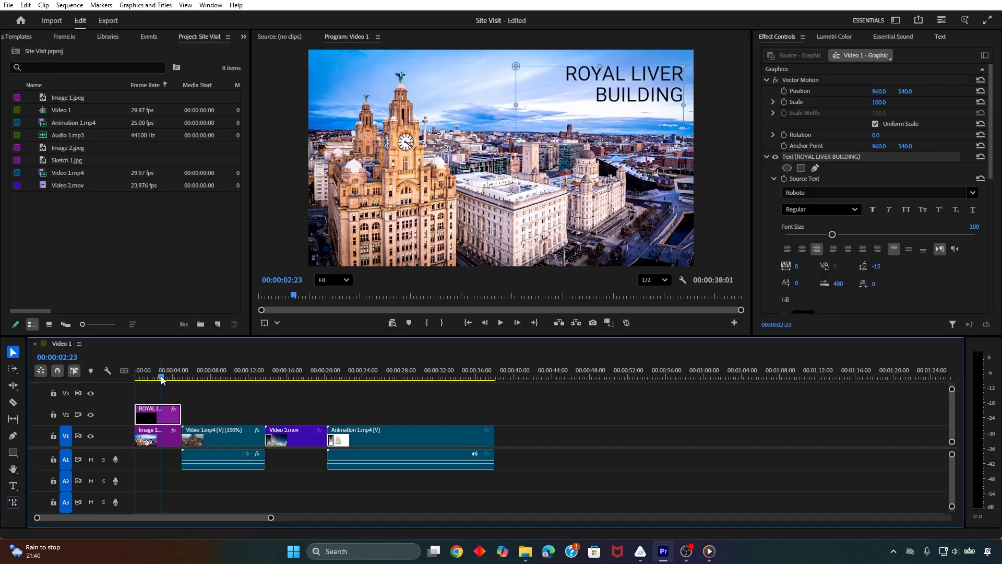
pyautogui.click(134, 380)
pyautogui.moveTo(133, 381); pyautogui.dragTo(143, 379)
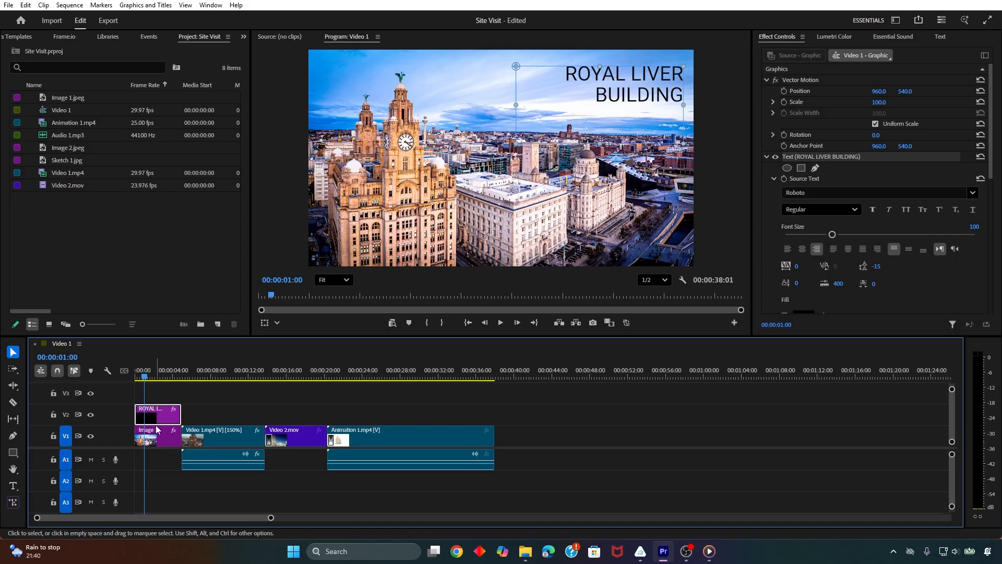
pyautogui.press('space')
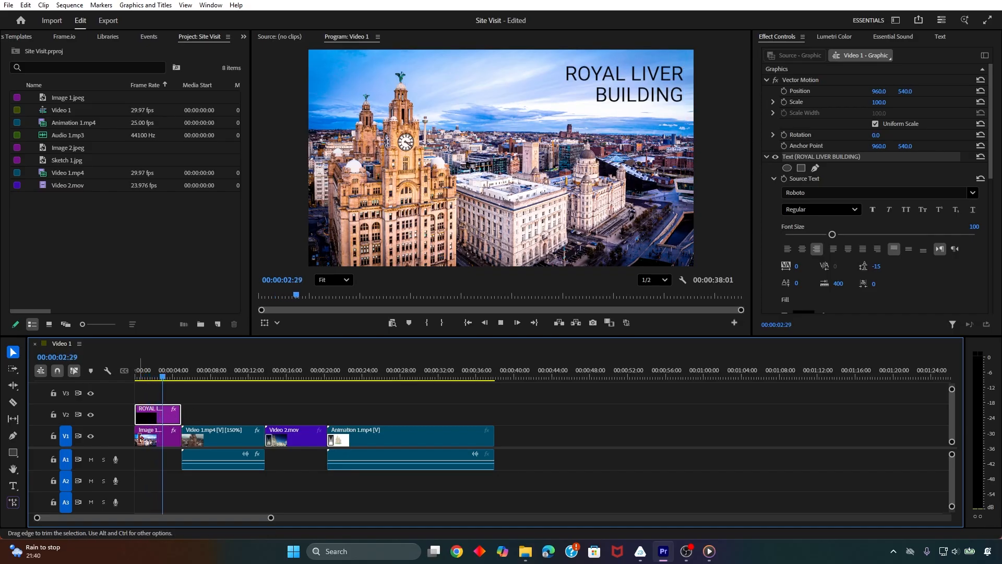
pyautogui.press('space')
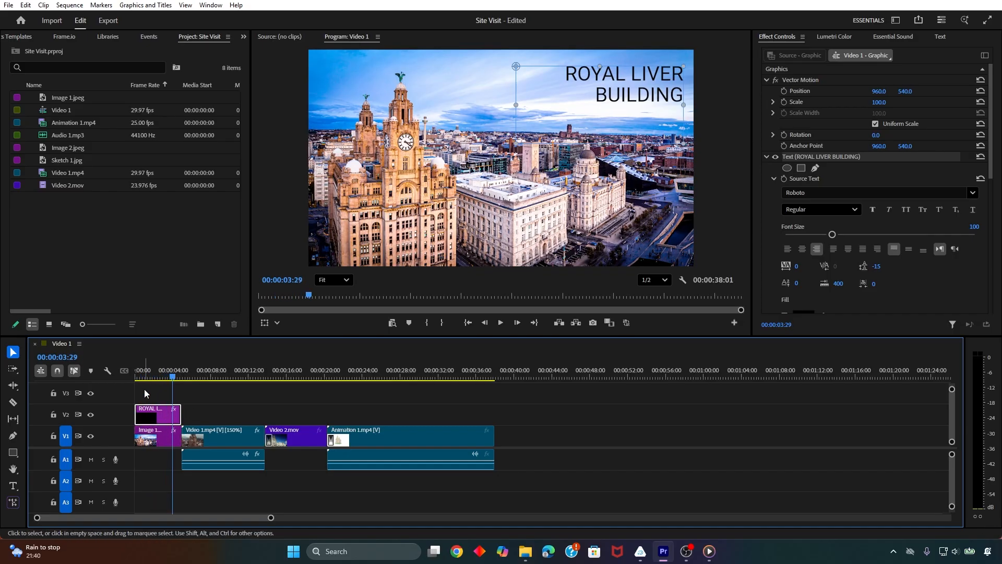
pyautogui.click(163, 377)
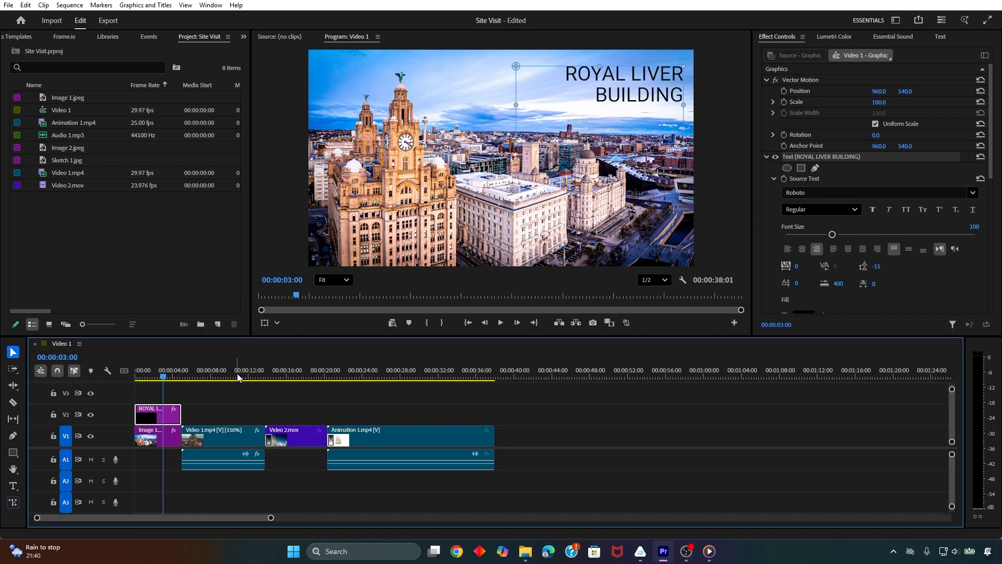
# Go to 00:00:21:27 over the Animation 1.mp4 clip and open the graphics templates collection
pyautogui.moveTo(164, 380); pyautogui.dragTo(340, 372)
pyautogui.click(358, 437)
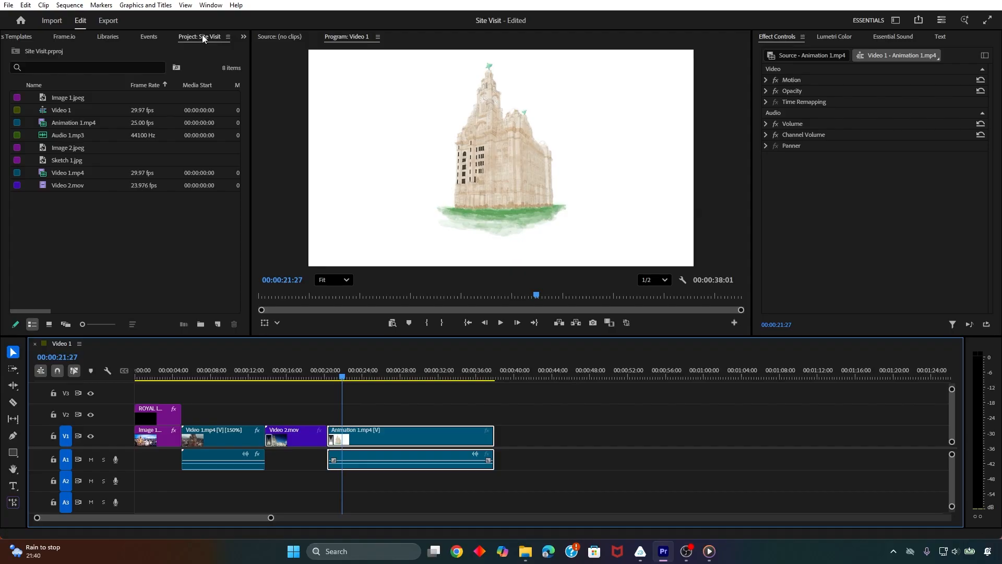
pyautogui.click(243, 36)
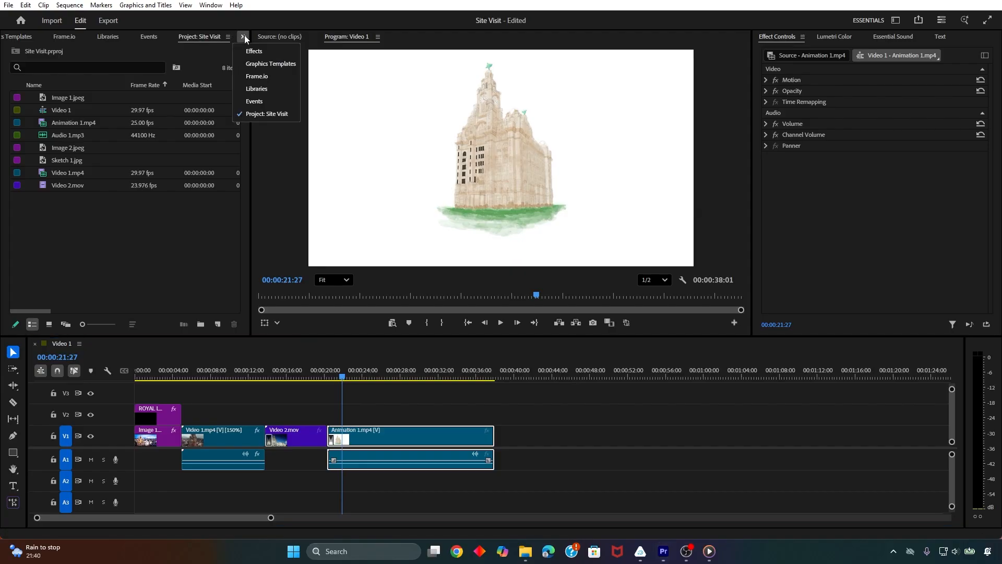
pyautogui.click(258, 64)
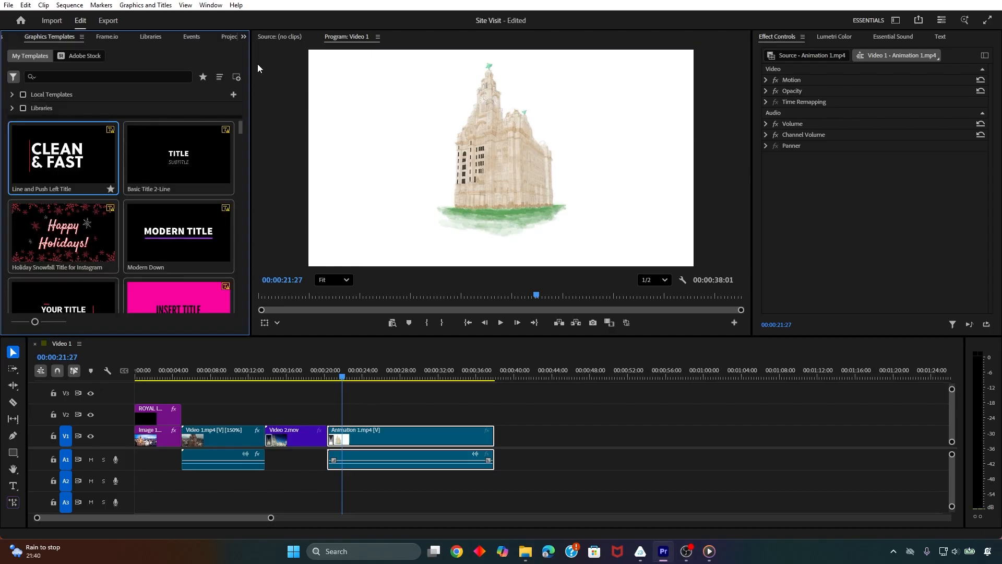
pyautogui.click(210, 6)
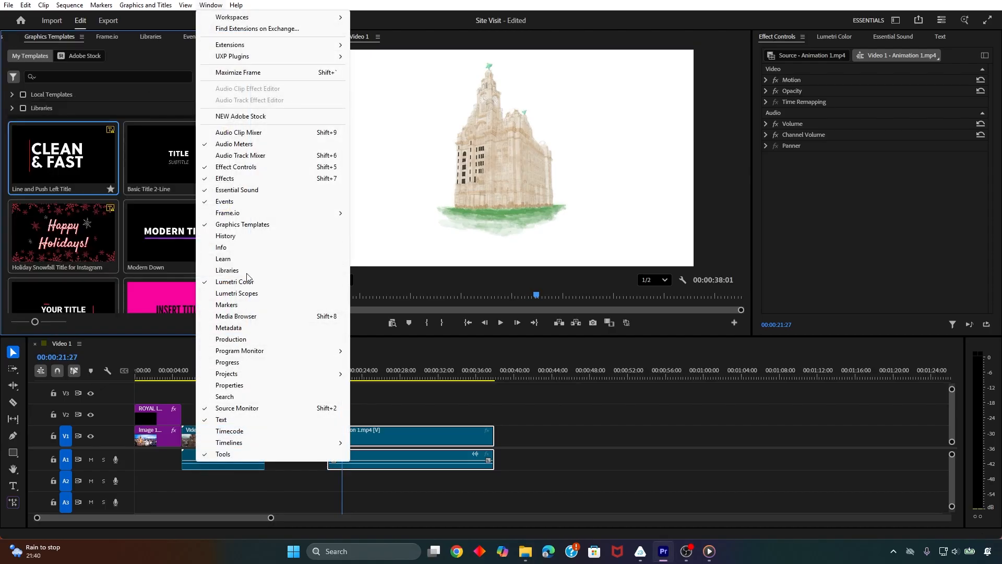
pyautogui.click(234, 225)
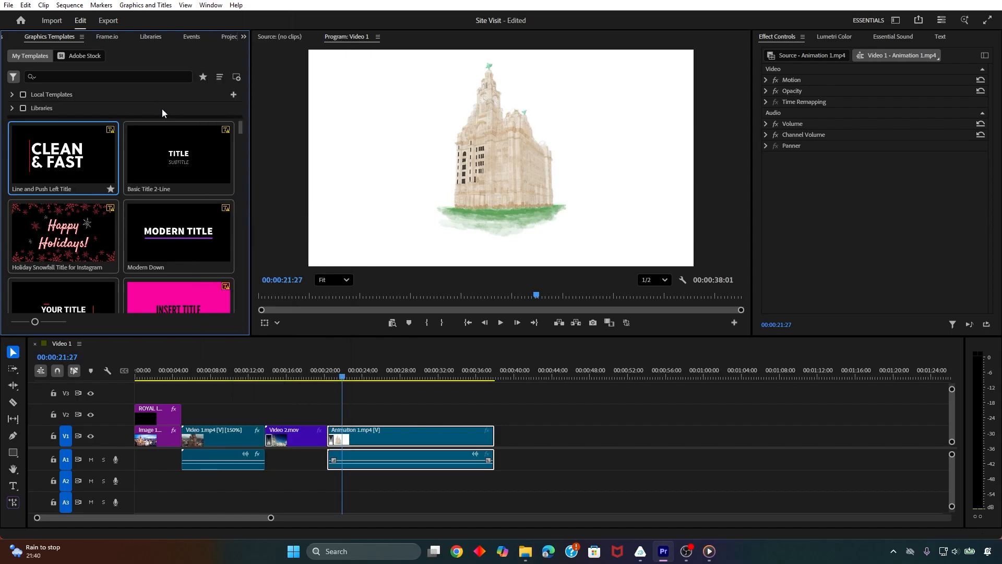
# Try the Floating Hearts Overlay template on V2 above Animation 1.mp4 and play it back
pyautogui.moveTo(240, 129); pyautogui.dragTo(238, 286)
pyautogui.moveTo(177, 225); pyautogui.dragTo(337, 421)
pyautogui.press('space')
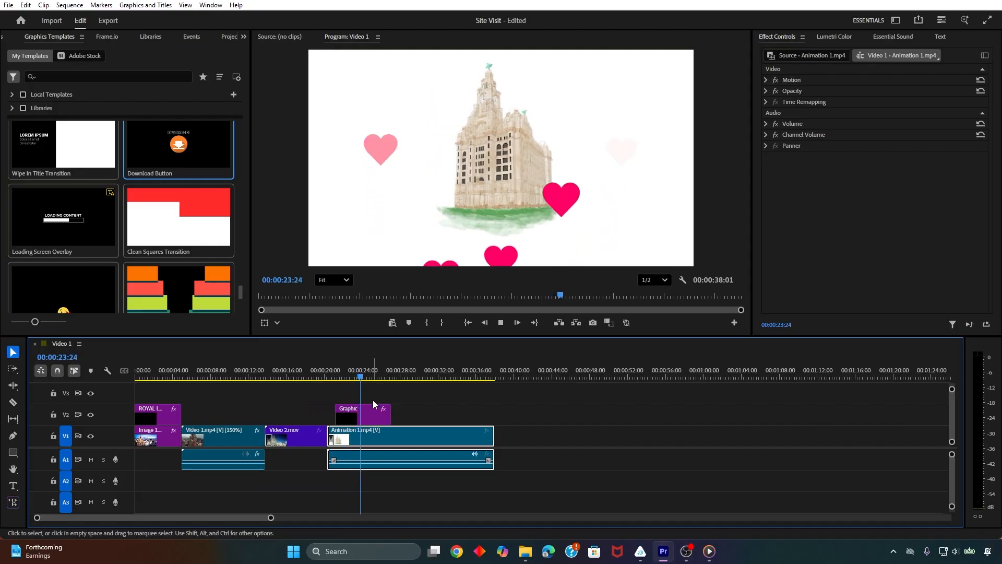
# Try the Blowing Kisses Emoji template on V3 above the floating hearts graphic and preview the combination
pyautogui.moveTo(30, 290); pyautogui.dragTo(337, 393)
pyautogui.press('space')
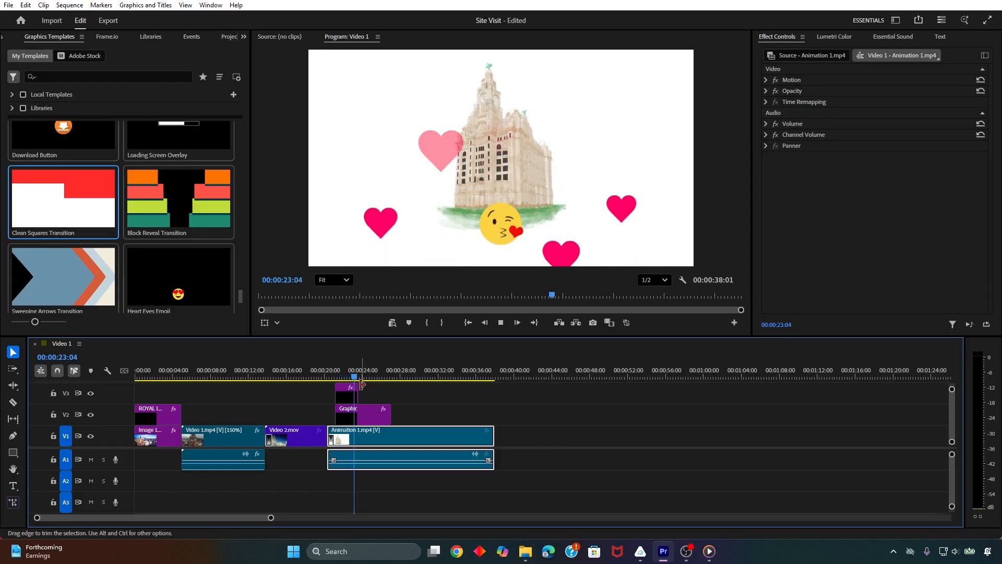
pyautogui.press('space')
# Delete the kissing emoji and floating hearts graphics from above Animation 1.mp4
pyautogui.click(343, 391)
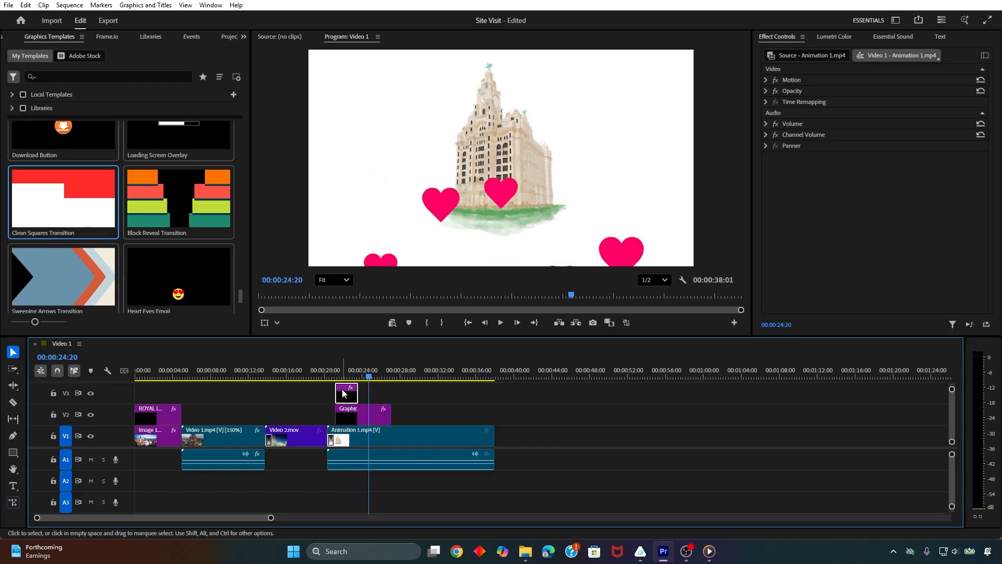
pyautogui.press('Delete')
pyautogui.click(348, 412)
pyautogui.press('Delete')
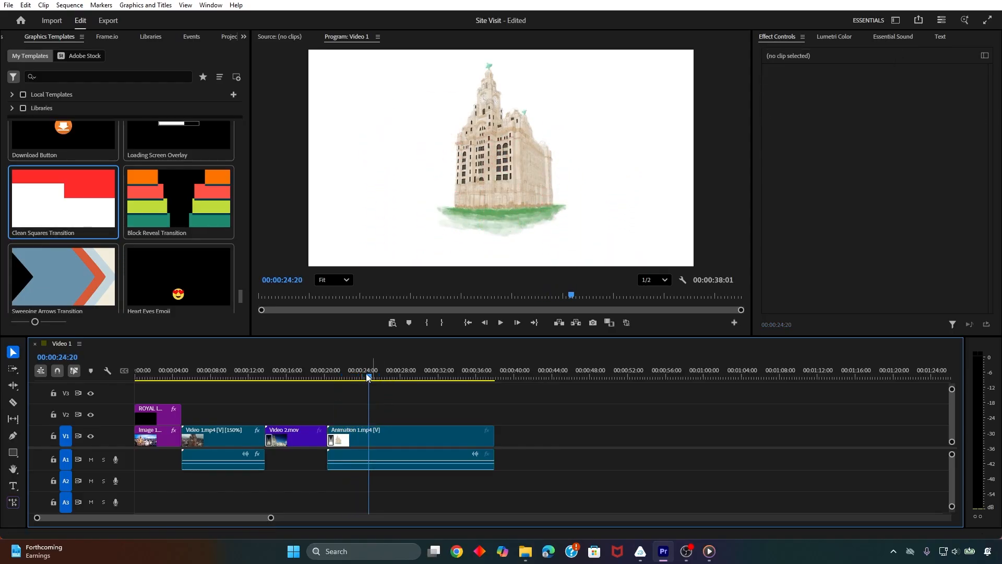
# Try the Holiday Snowfall Title template on V2 near the start of Animation 1.mp4, and delete it after previewing
pyautogui.moveTo(369, 375); pyautogui.dragTo(339, 377)
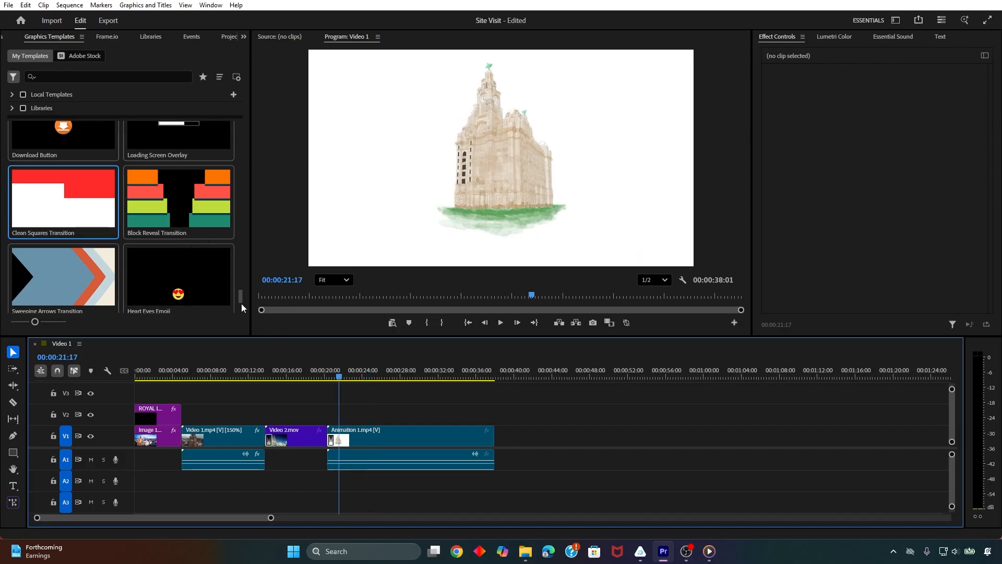
pyautogui.moveTo(241, 303); pyautogui.dragTo(240, 126)
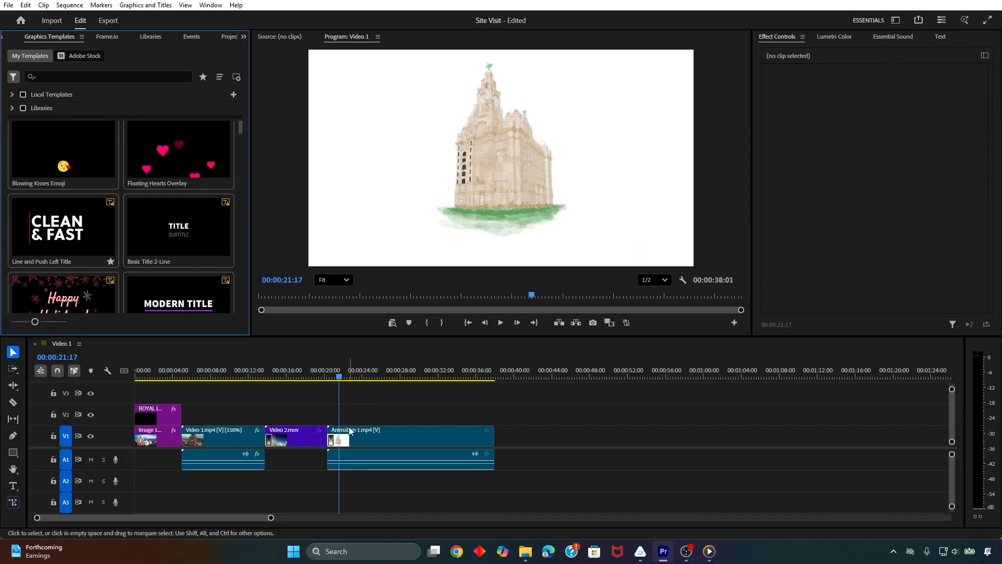
pyautogui.moveTo(63, 297); pyautogui.dragTo(331, 413)
pyautogui.moveTo(349, 371)
pyautogui.mouseDown()
pyautogui.moveTo(364, 373)
pyautogui.moveTo(334, 375)
pyautogui.mouseUp()
pyautogui.click(363, 413)
pyautogui.press('Delete')
# Add the Line and Push Left Title template on V2 at the start of Animation 1.mp4 and play it back
pyautogui.click(188, 189)
pyautogui.scroll(1, 175, 214)
pyautogui.scroll(1, 174, 214)
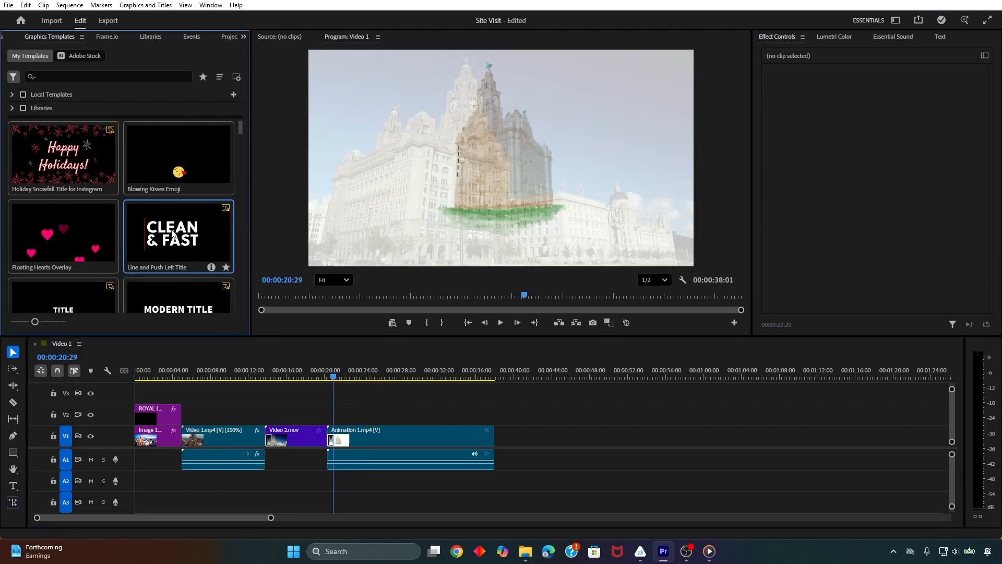
pyautogui.moveTo(161, 230); pyautogui.dragTo(329, 418)
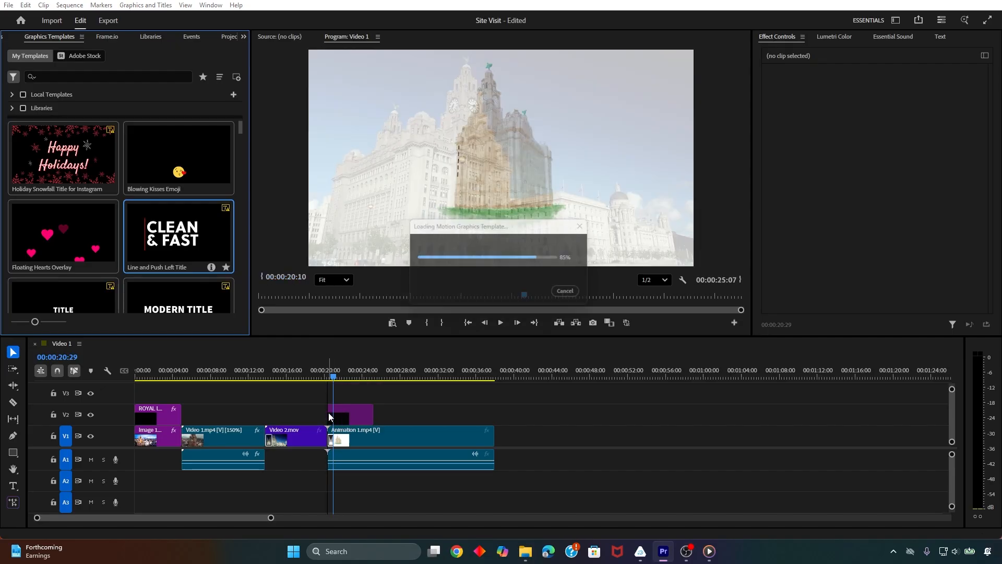
pyautogui.press('space')
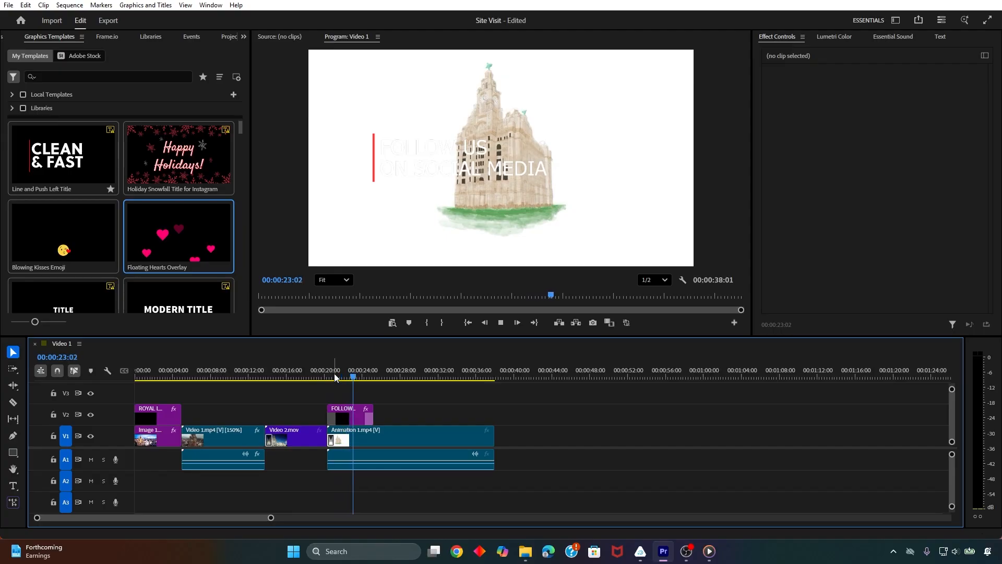
pyautogui.press('space')
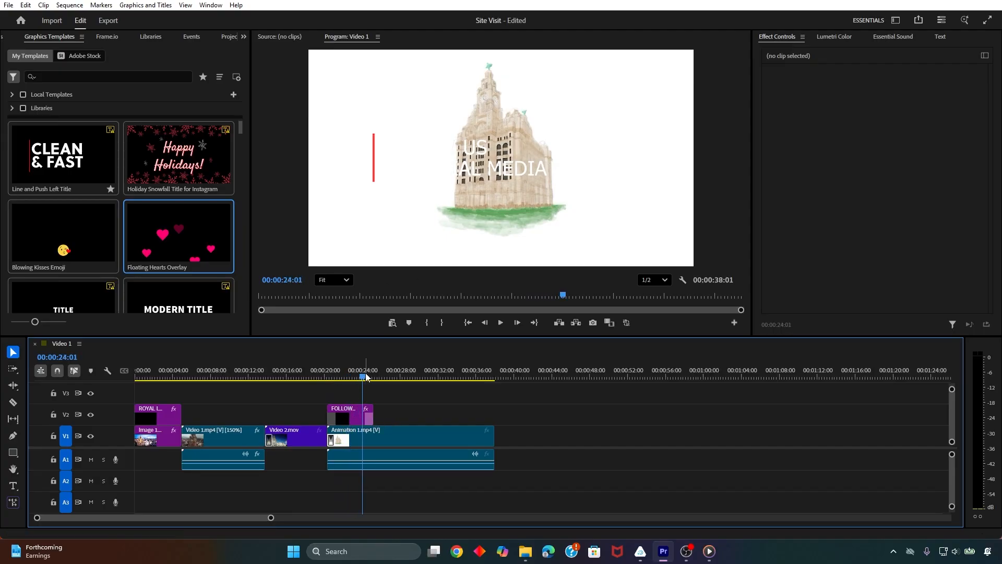
# At 00:00:23:14, select all of the FOLLOW US ON SOCIAL MEDIA text and set its font to Roboto Bold
pyautogui.click(358, 376)
pyautogui.click(359, 419)
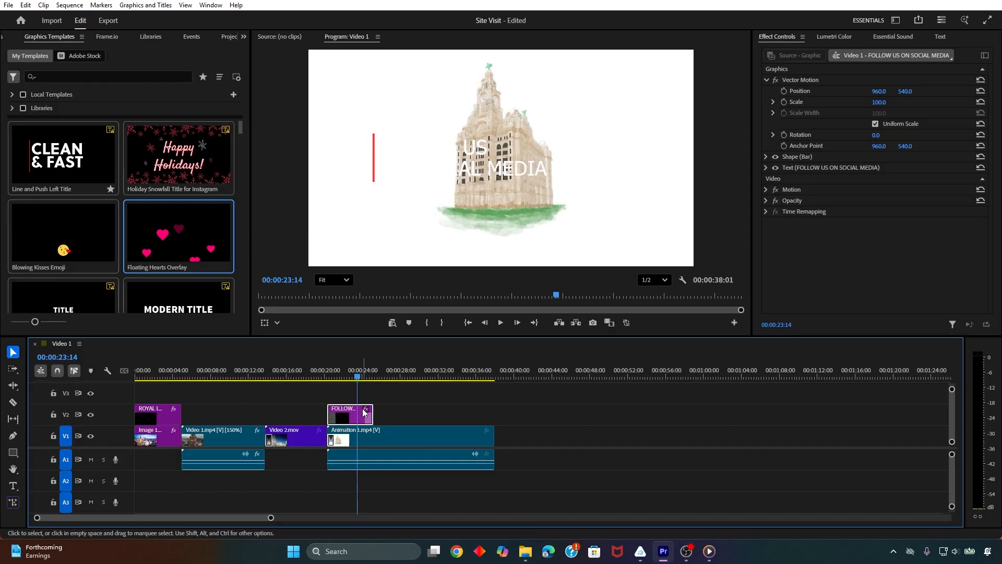
pyautogui.click(527, 166)
pyautogui.doubleClick(536, 167)
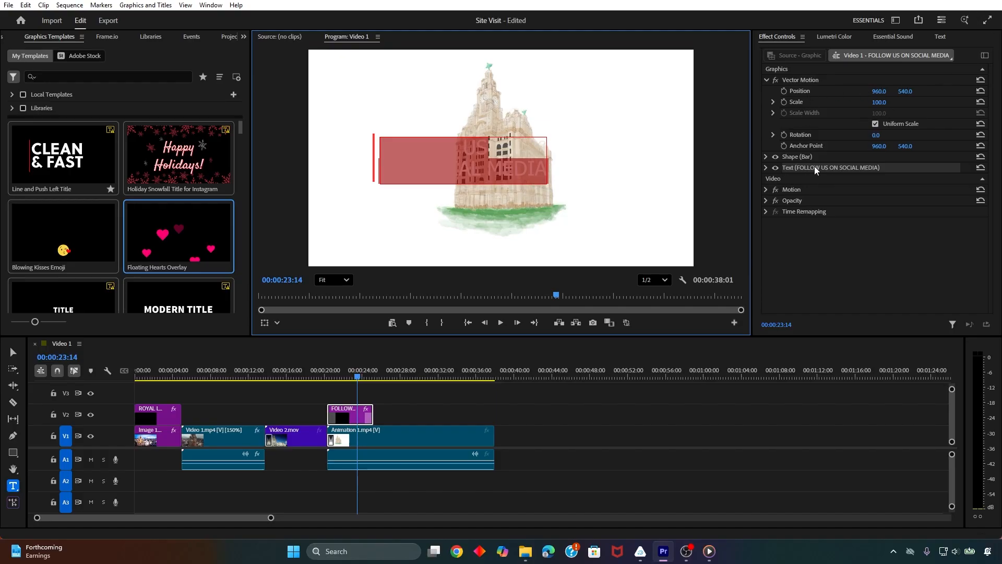
pyautogui.click(766, 157)
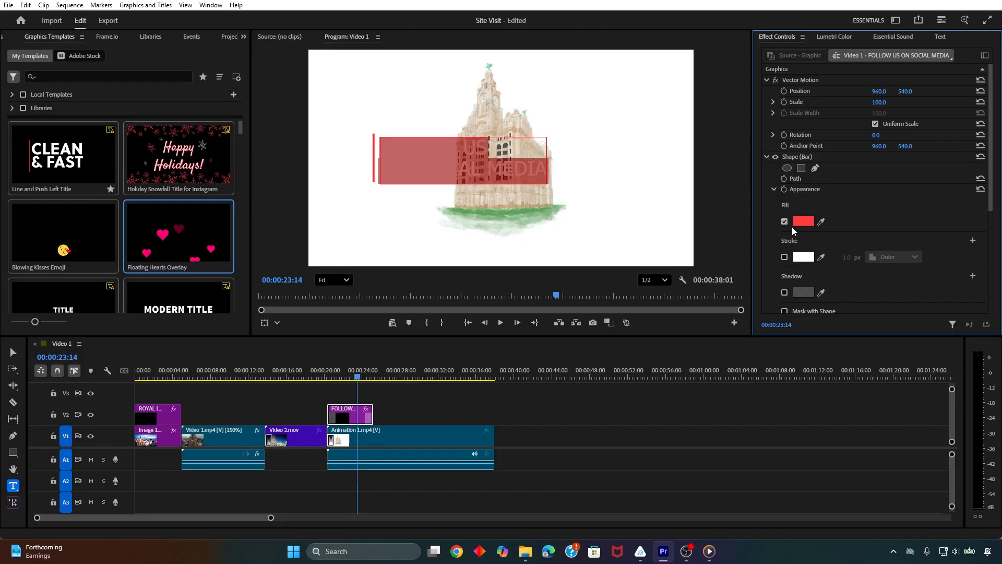
pyautogui.click(766, 156)
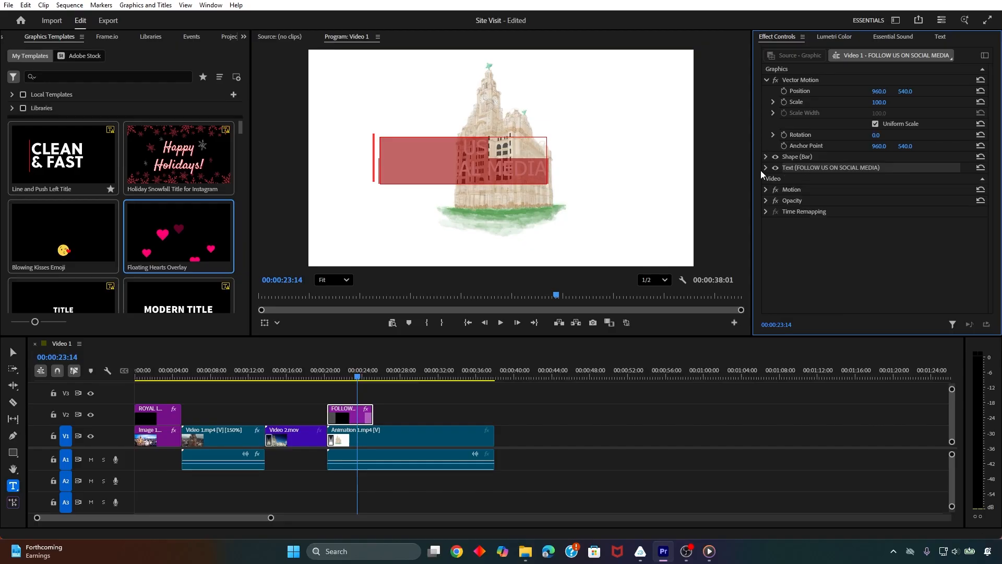
pyautogui.click(766, 167)
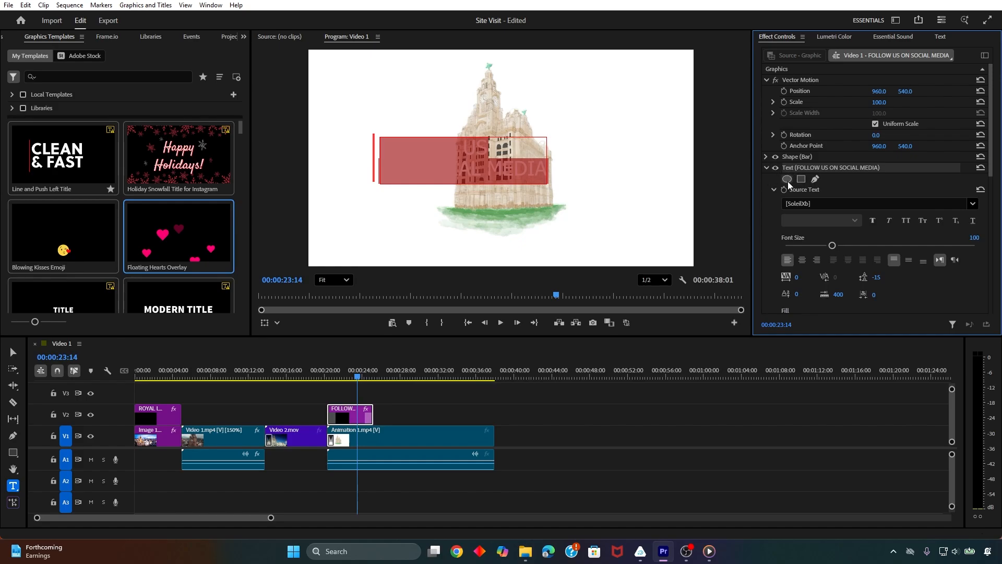
pyautogui.click(877, 204)
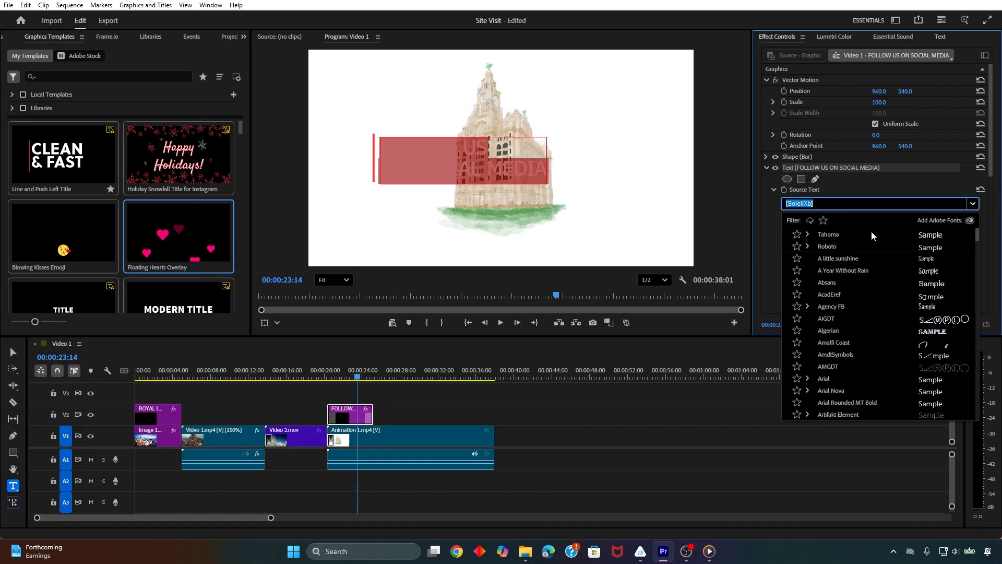
pyautogui.click(825, 242)
pyautogui.click(839, 204)
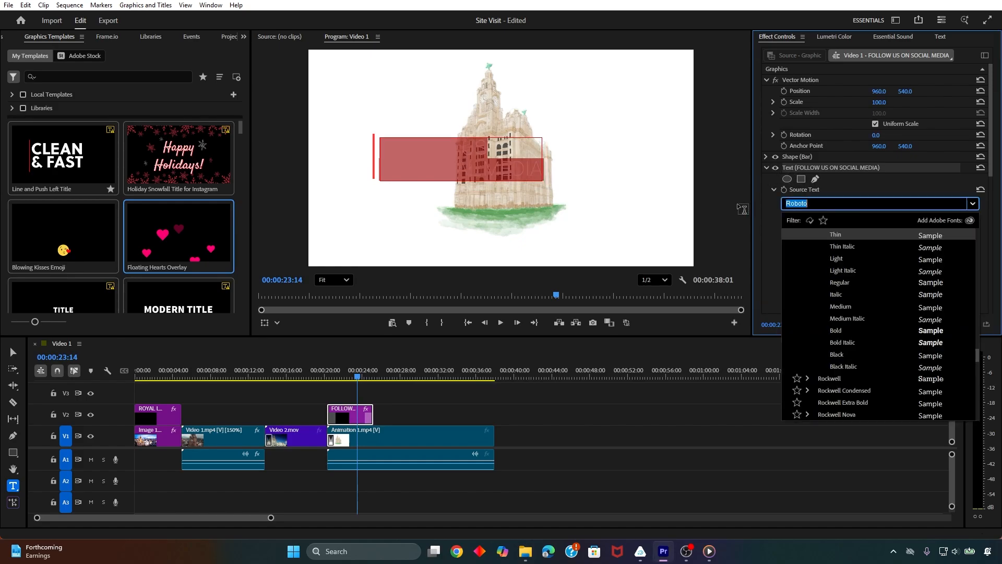
pyautogui.click(836, 329)
pyautogui.scroll(-3, 802, 274)
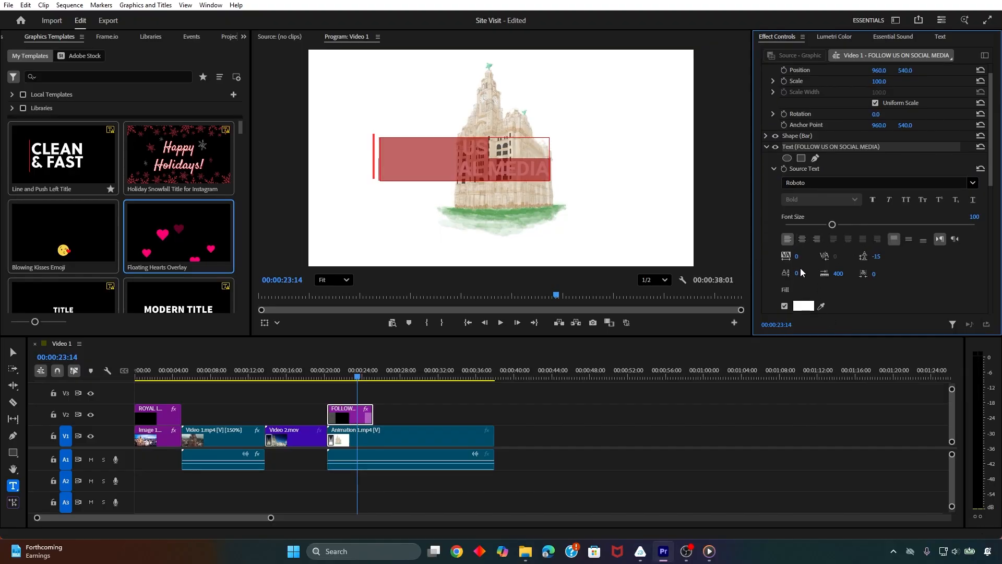
# Change the fill color of the FOLLOW US ON SOCIAL MEDIA text to black
pyautogui.click(804, 254)
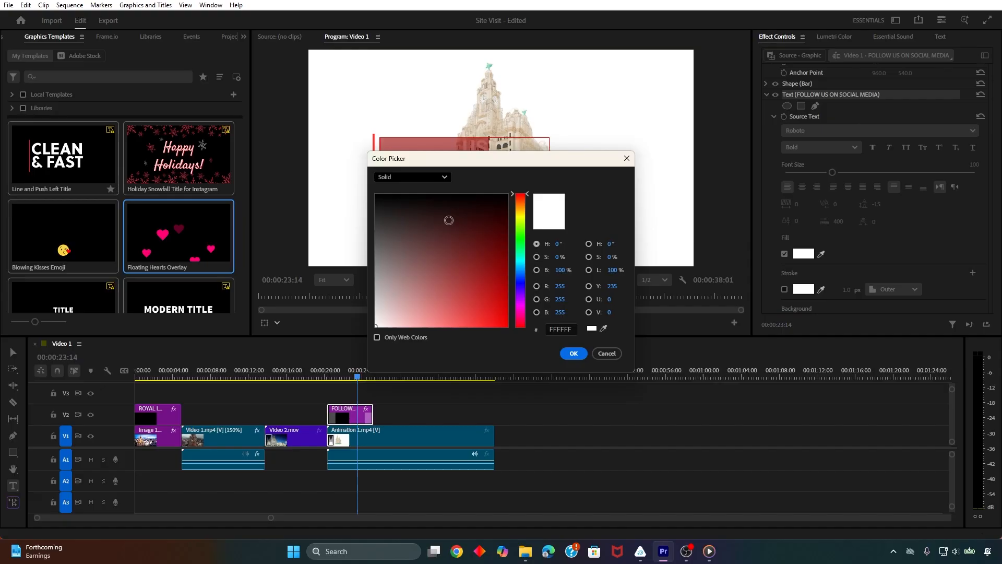
pyautogui.moveTo(448, 217); pyautogui.dragTo(526, 175)
pyautogui.click(572, 353)
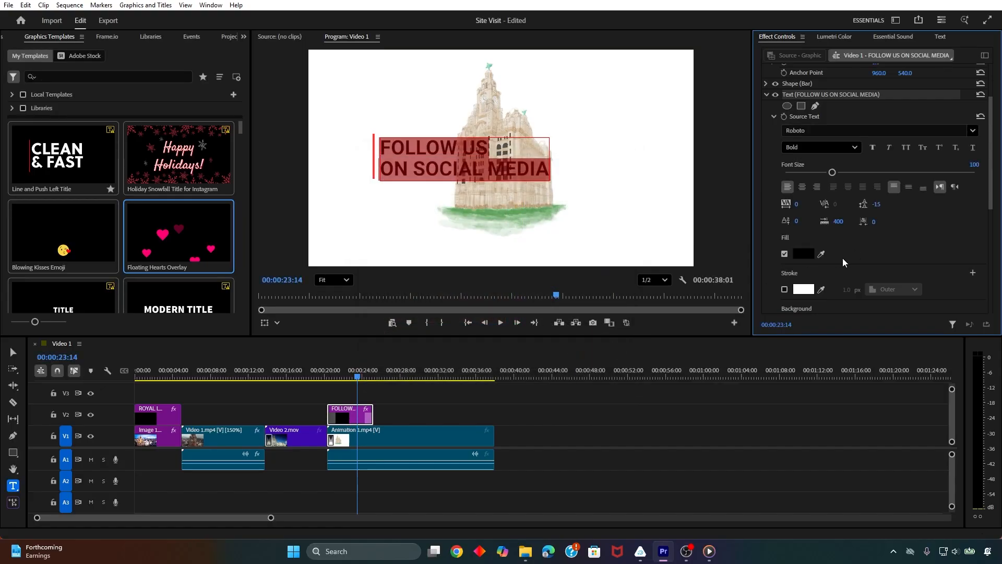
# Replace the FOLLOW US ON SOCIAL MEDIA wording with "OPENED IN 1911", breaking the line before 1911
pyautogui.click(422, 175)
pyautogui.click(544, 166)
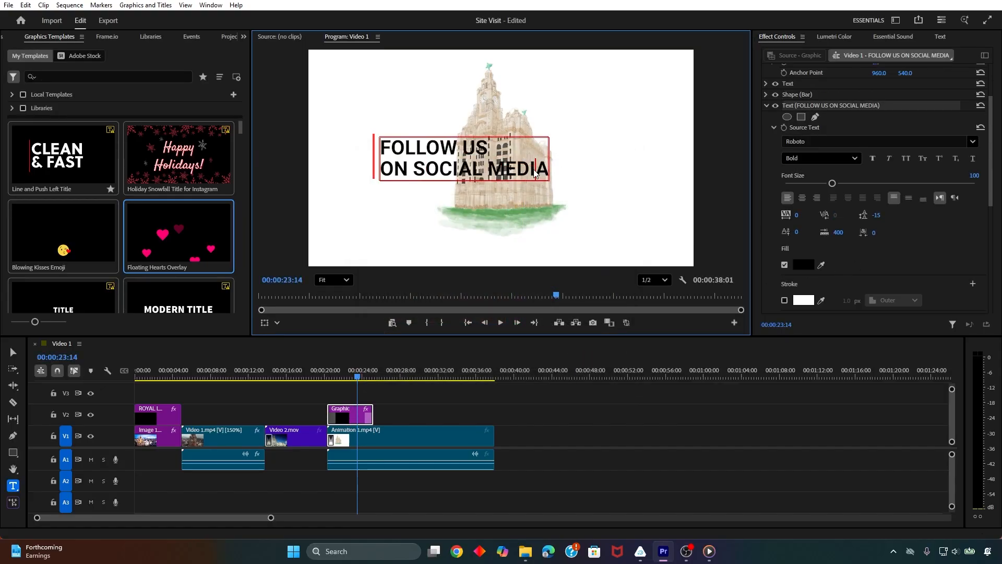
pyautogui.moveTo(546, 172); pyautogui.dragTo(371, 152)
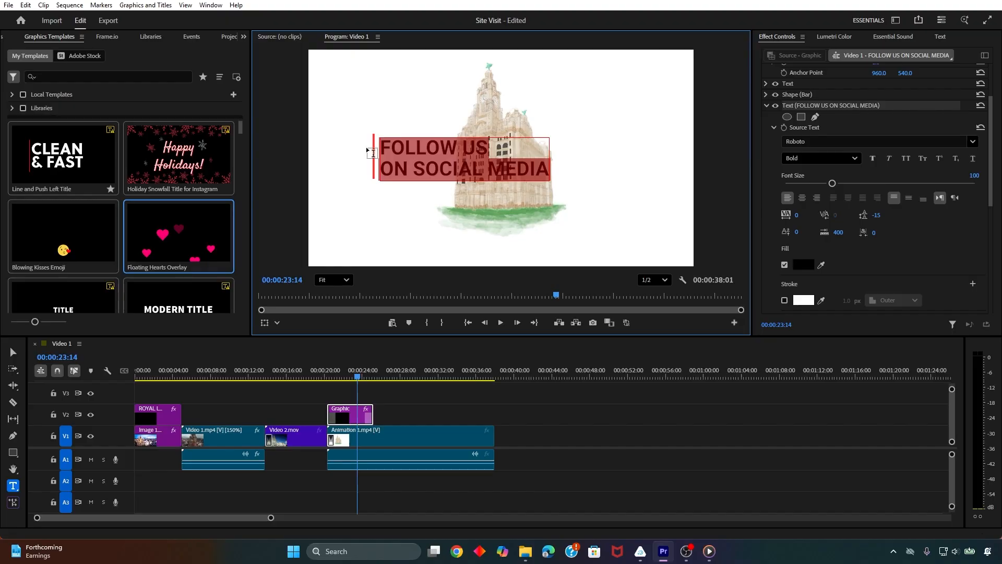
pyautogui.write('OPENED')
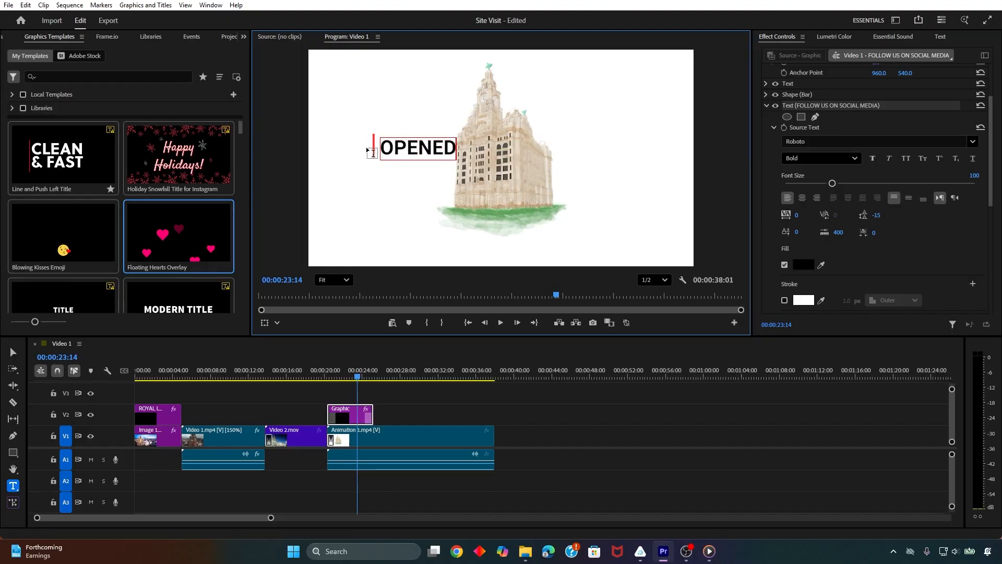
pyautogui.press('BackSpace')
pyautogui.write('D IN 1911')
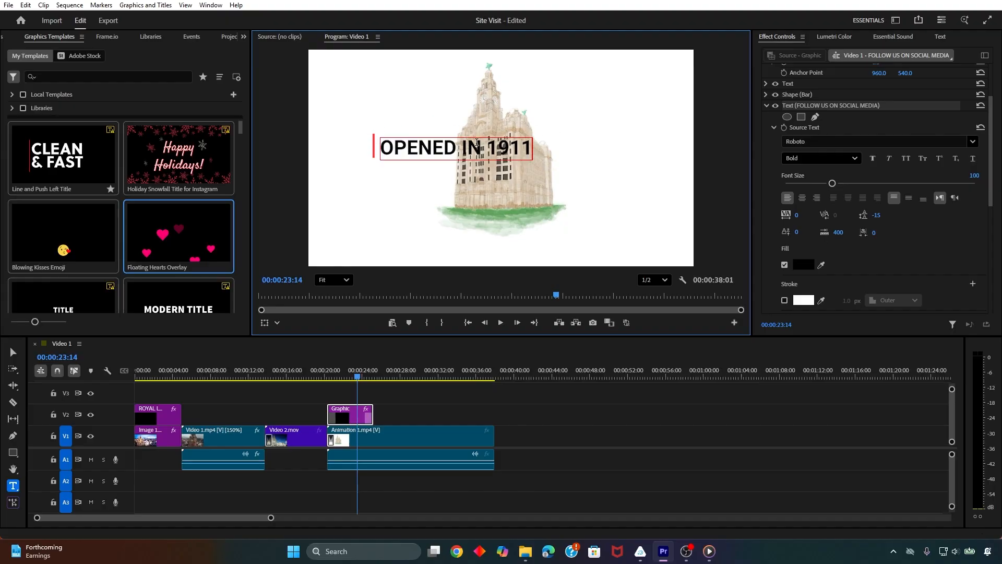
pyautogui.click(487, 146)
pyautogui.press('Return')
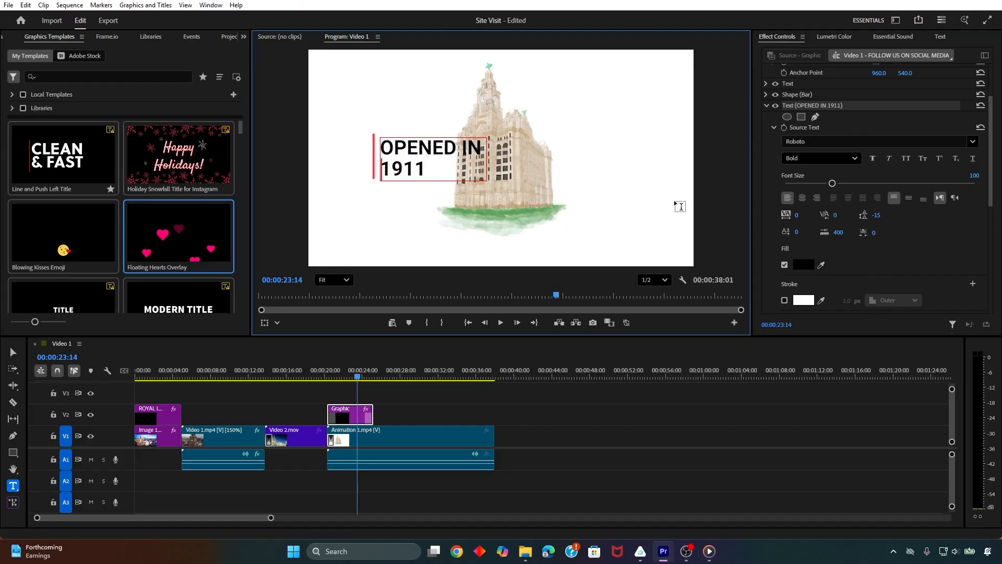
# Finish editing the OPENED IN 1911 text and fit the whole frame in the Program Monitor
pyautogui.scroll(-3, 889, 202)
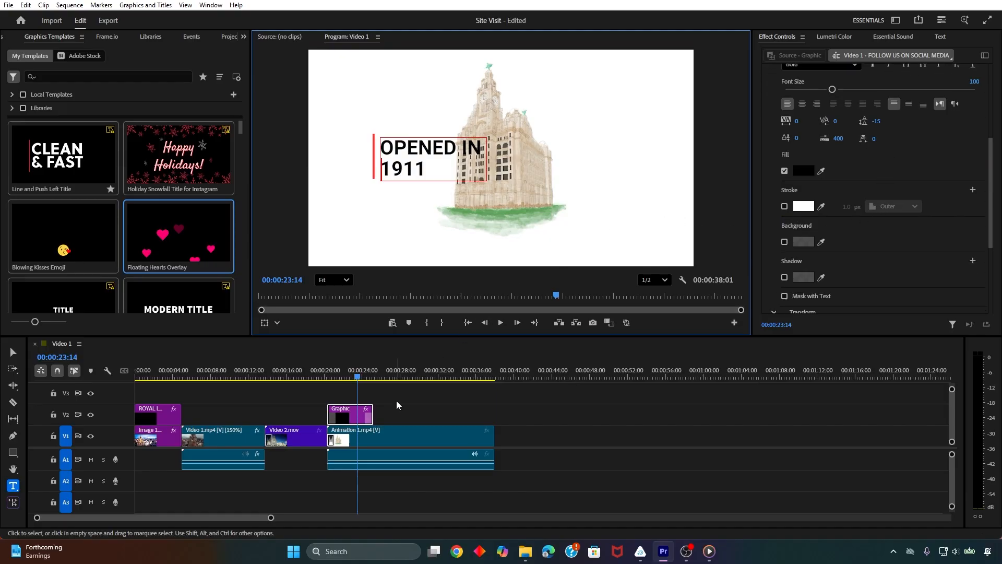
pyautogui.press('Escape')
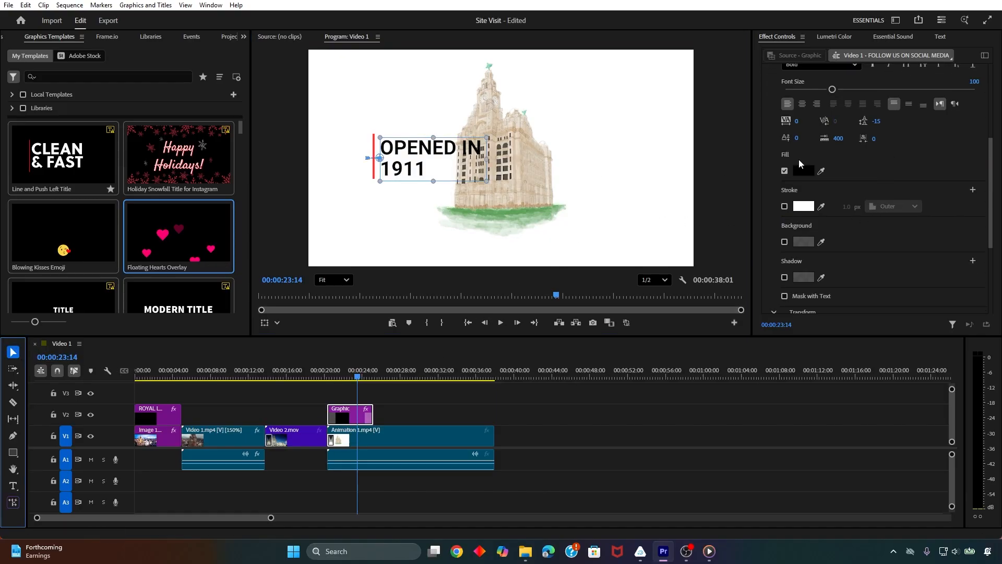
pyautogui.scroll(1, 851, 175)
pyautogui.scroll(4, 441, 225)
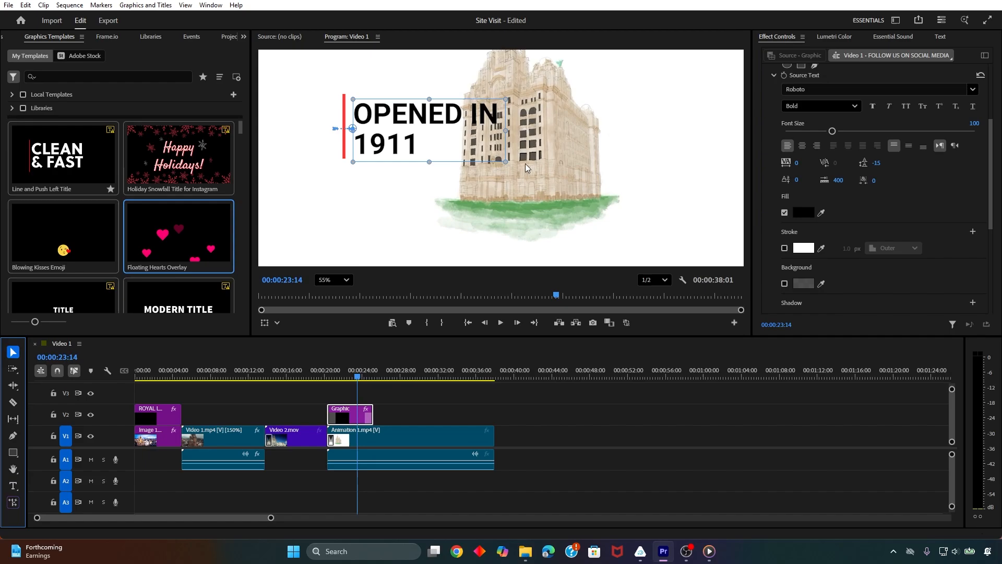
pyautogui.scroll(-4, 526, 164)
pyautogui.scroll(2, 669, 121)
pyautogui.click(332, 280)
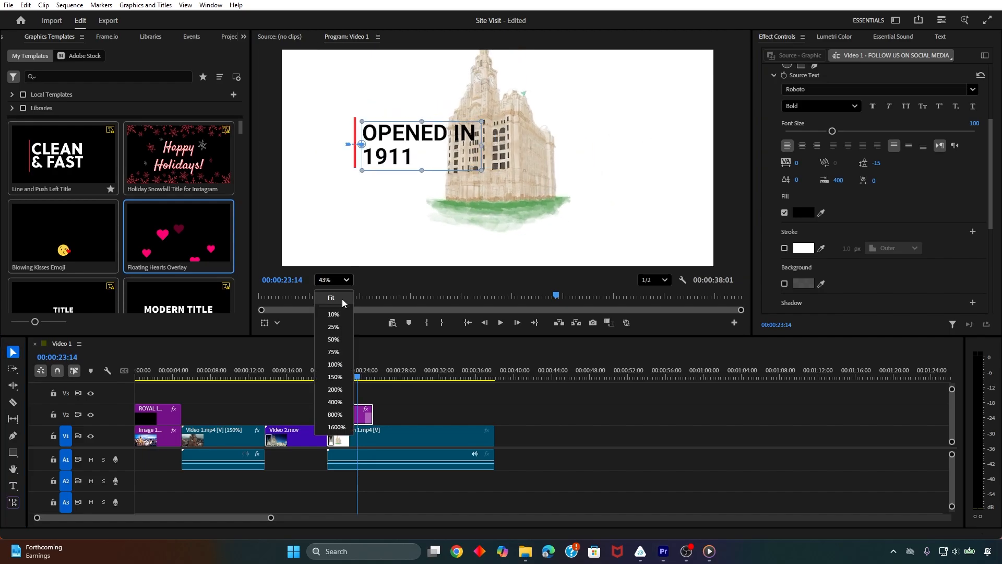
pyautogui.click(329, 301)
# Try a font size of 60 for the OPENED IN 1911 text and undo it
pyautogui.click(895, 164)
pyautogui.moveTo(832, 131); pyautogui.dragTo(814, 131)
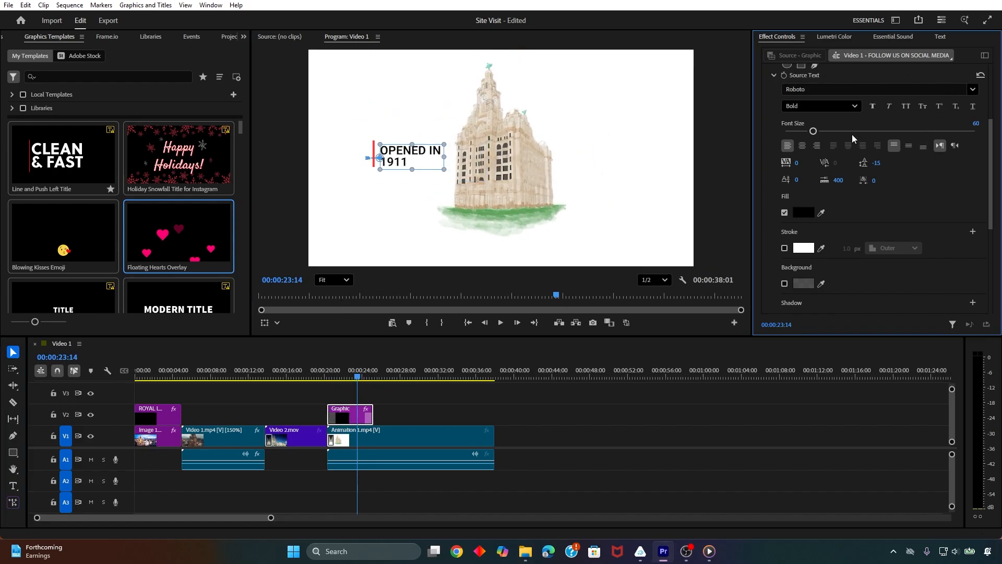
pyautogui.scroll(-1, 425, 199)
pyautogui.scroll(1, 514, 174)
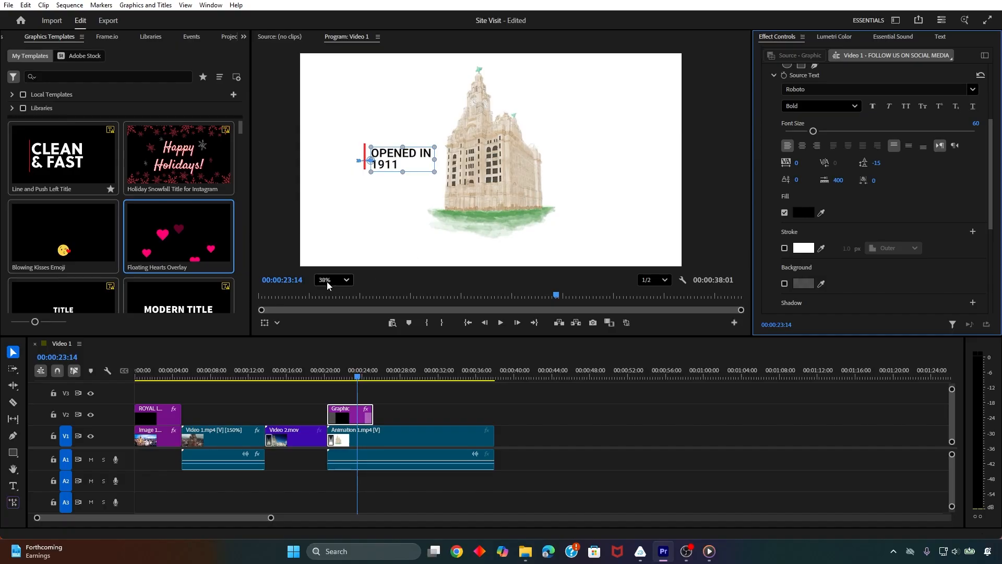
pyautogui.hotkey('ctrl', 'z')
# Fit the frame in the Program Monitor and set the OPENED IN 1911 text's font size to 93
pyautogui.click(347, 280)
pyautogui.click(340, 301)
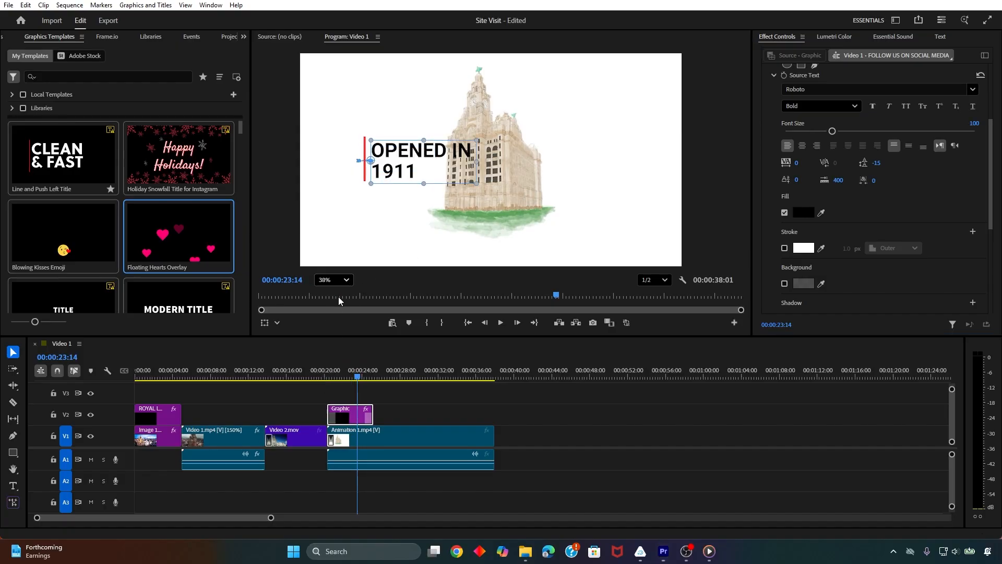
pyautogui.click(940, 146)
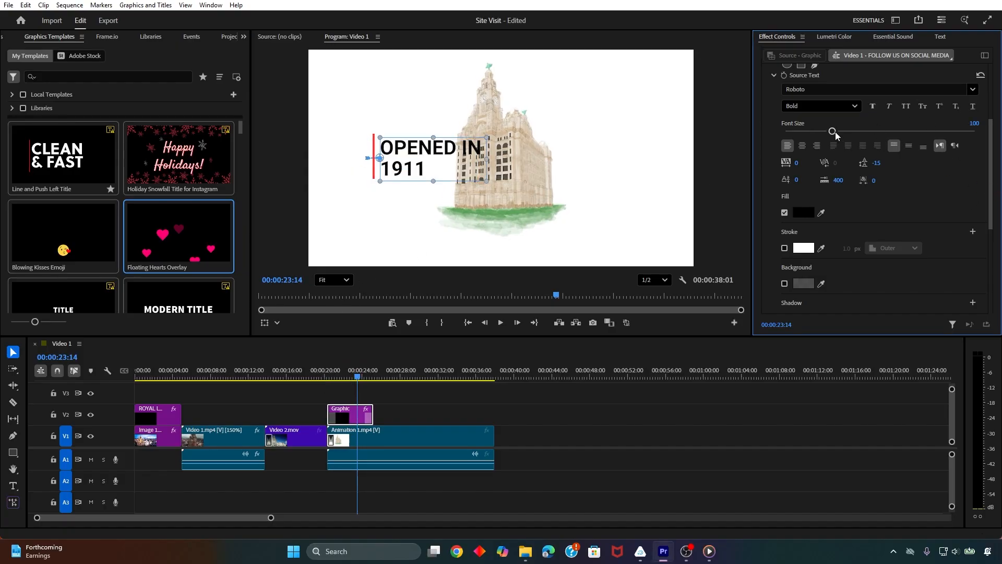
pyautogui.moveTo(832, 131); pyautogui.dragTo(831, 131)
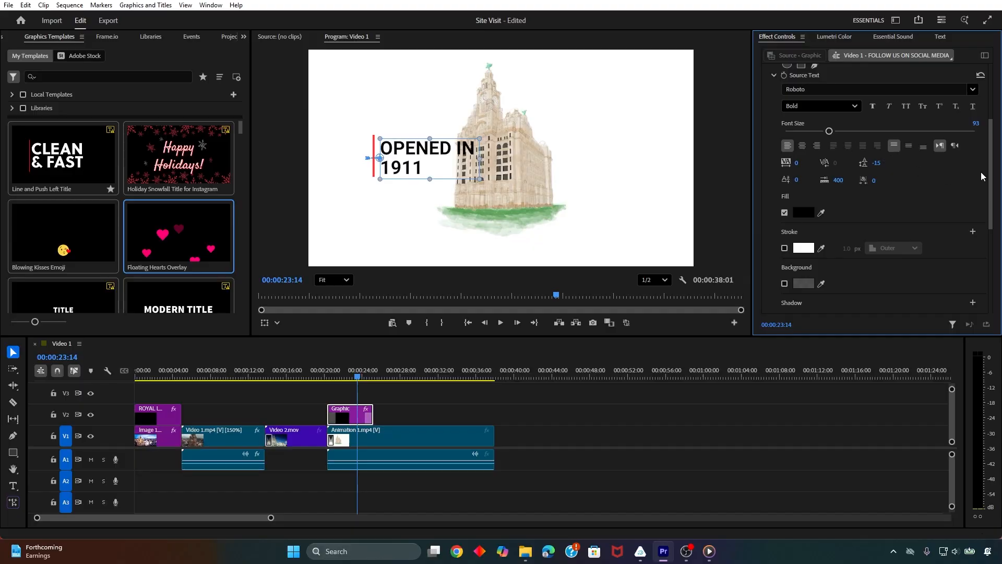
# Using Vector Motion, scale the whole title to 88 and move it to the frame's lower-left area, at about 656.9, 904.2
pyautogui.moveTo(991, 173); pyautogui.dragTo(990, 113)
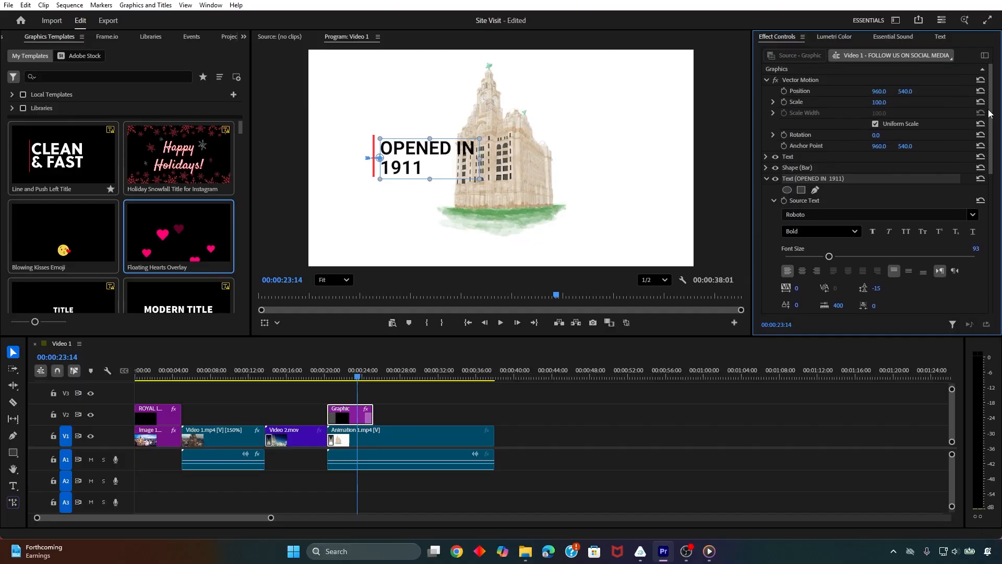
pyautogui.click(768, 179)
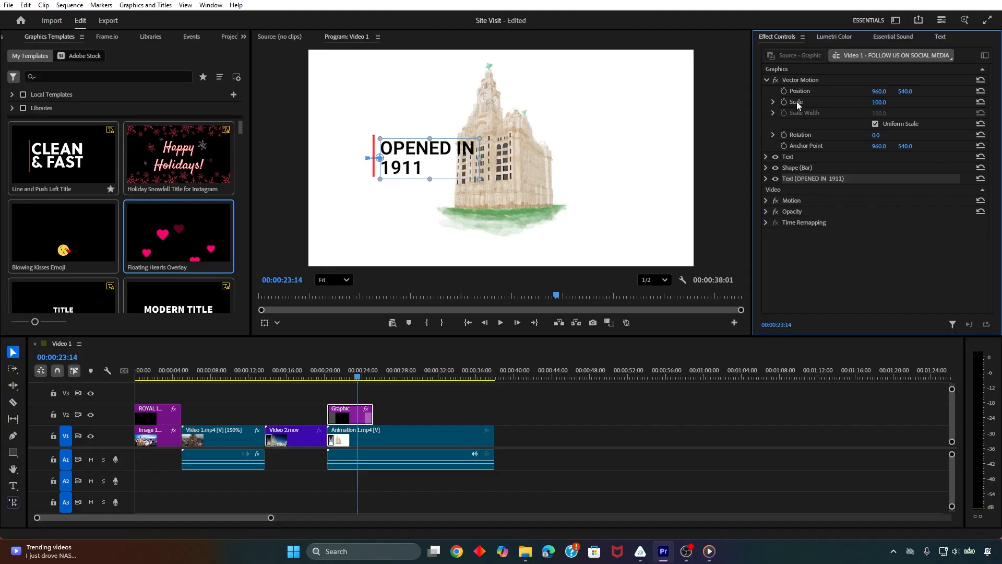
pyautogui.moveTo(875, 91)
pyautogui.mouseDown()
pyautogui.moveTo(851, 92)
pyautogui.moveTo(888, 86)
pyautogui.mouseUp()
pyautogui.click(807, 79)
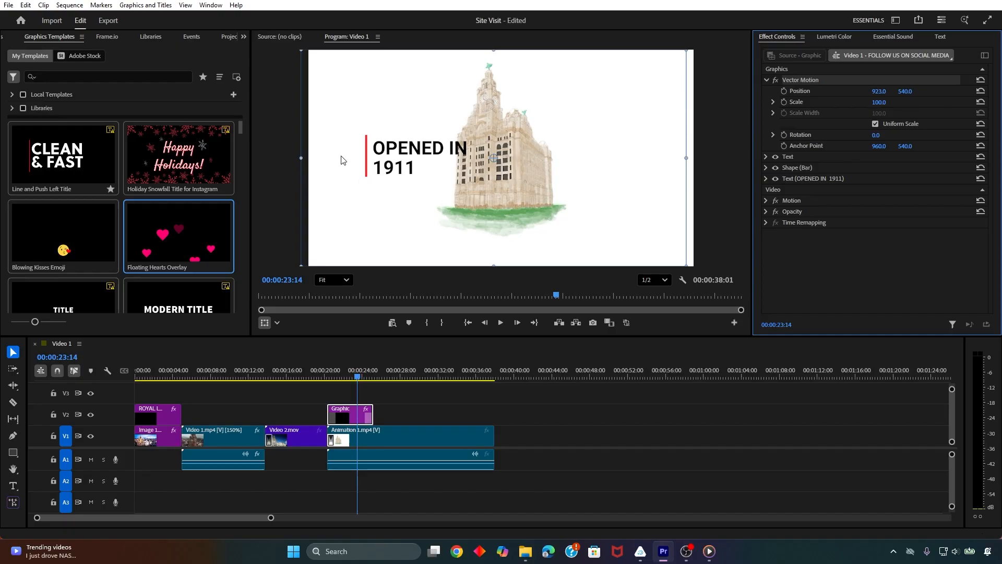
pyautogui.moveTo(688, 121); pyautogui.dragTo(648, 195)
pyautogui.scroll(-2, 646, 198)
pyautogui.scroll(2, 626, 207)
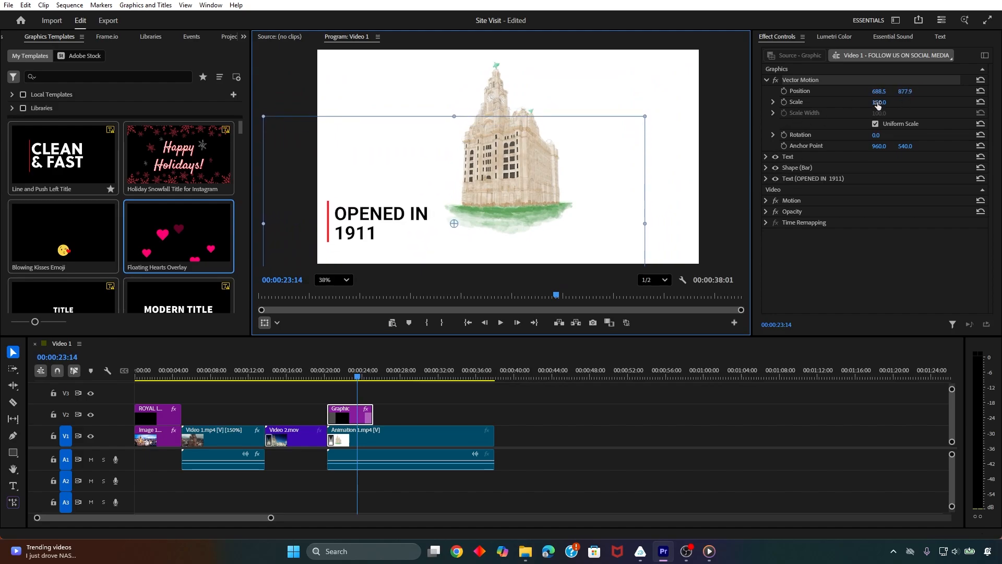
pyautogui.moveTo(879, 102); pyautogui.dragTo(872, 102)
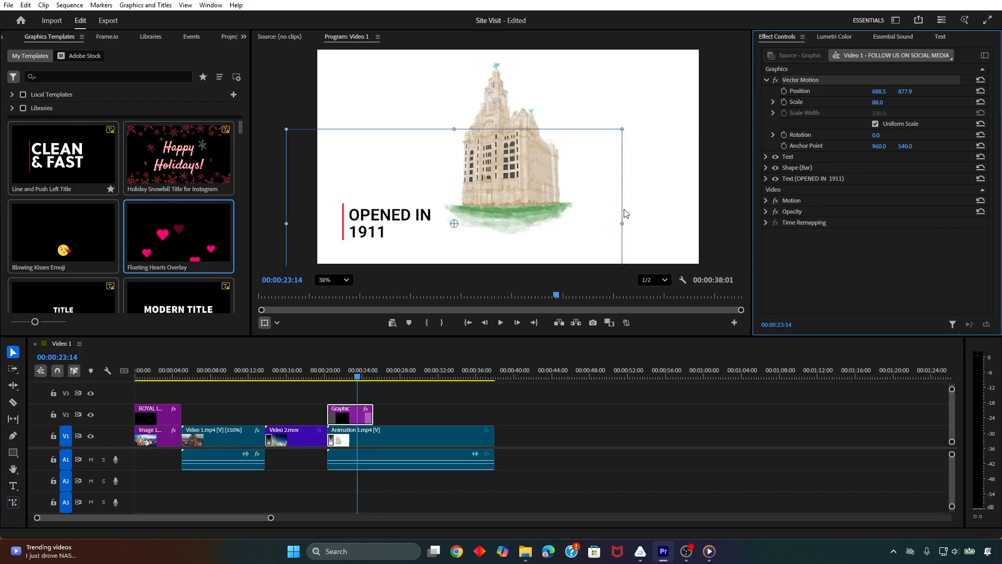
pyautogui.moveTo(626, 213); pyautogui.dragTo(619, 218)
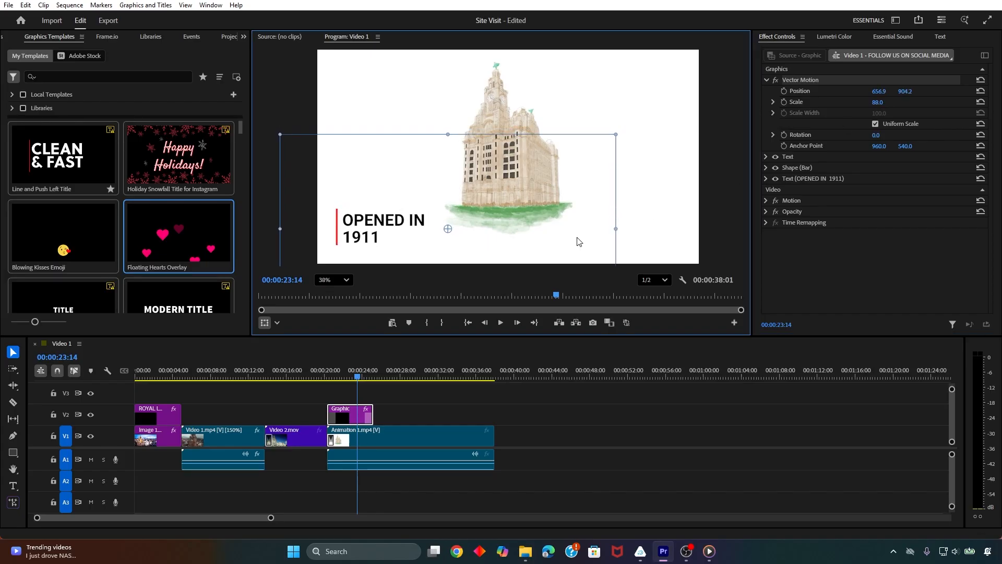
# Shift the title clip on V2 to start at about 00:00:22:25 and play back the section from the start of Animation 1.mp4
pyautogui.click(328, 375)
pyautogui.press('space')
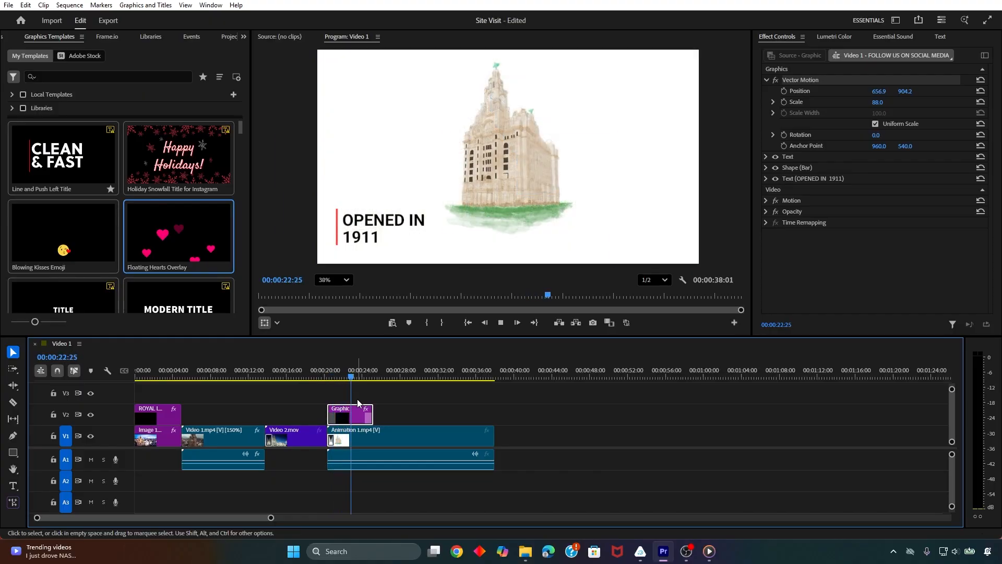
pyautogui.moveTo(359, 415); pyautogui.dragTo(382, 415)
pyautogui.click(331, 376)
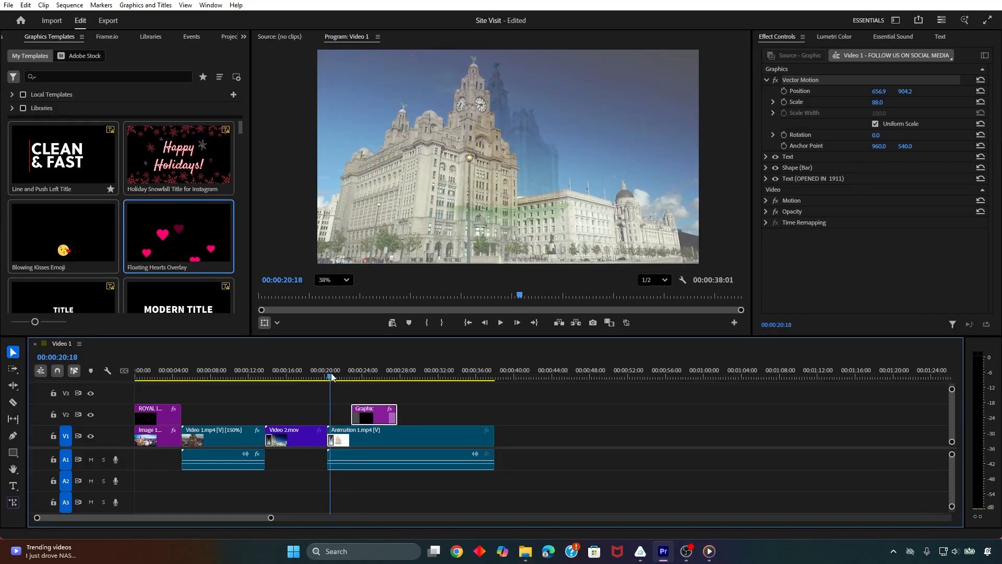
pyautogui.press('space')
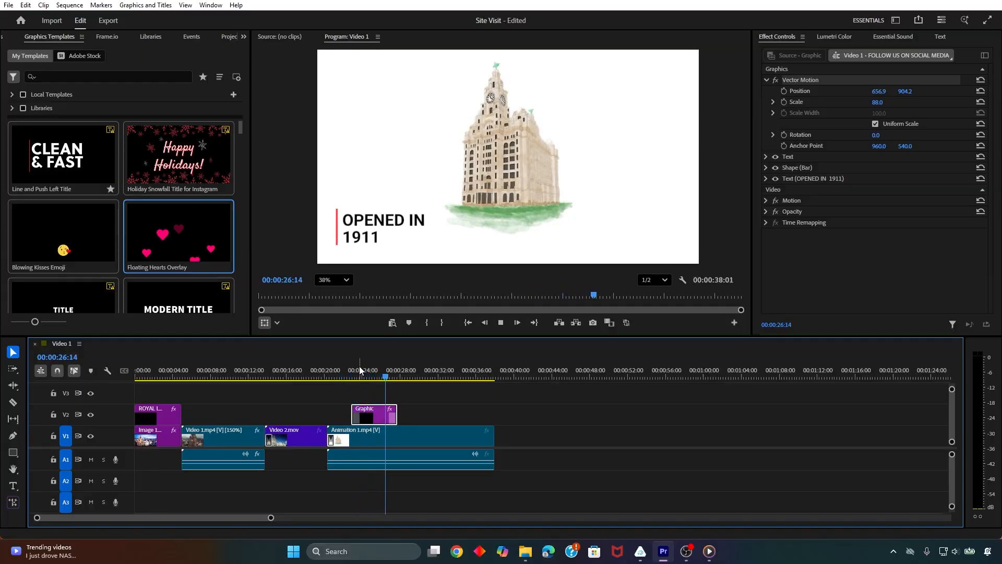
pyautogui.press('space')
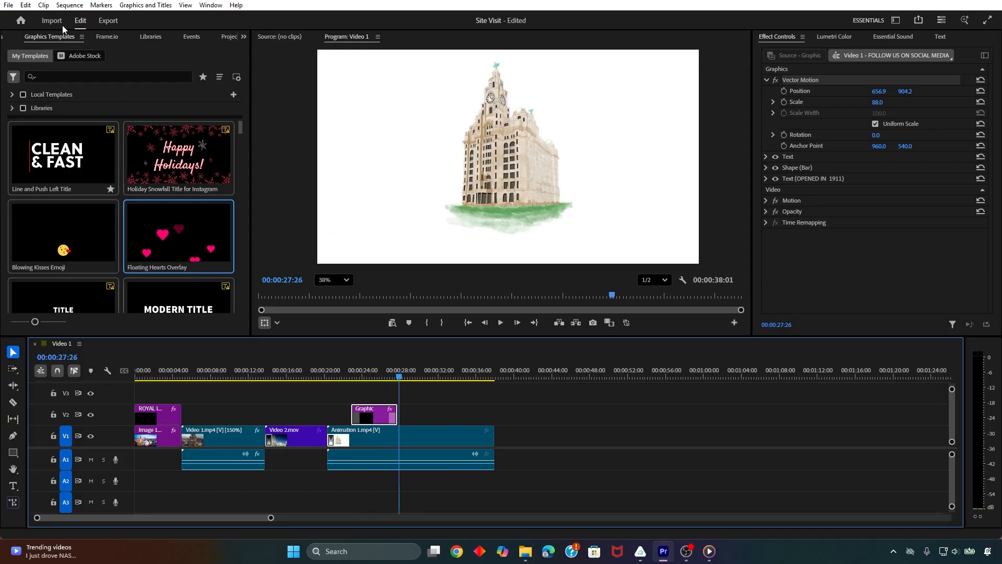
# Show the Site Visit project's media as thumbnails and select Sketch 1.jpg
pyautogui.click(243, 37)
pyautogui.click(265, 114)
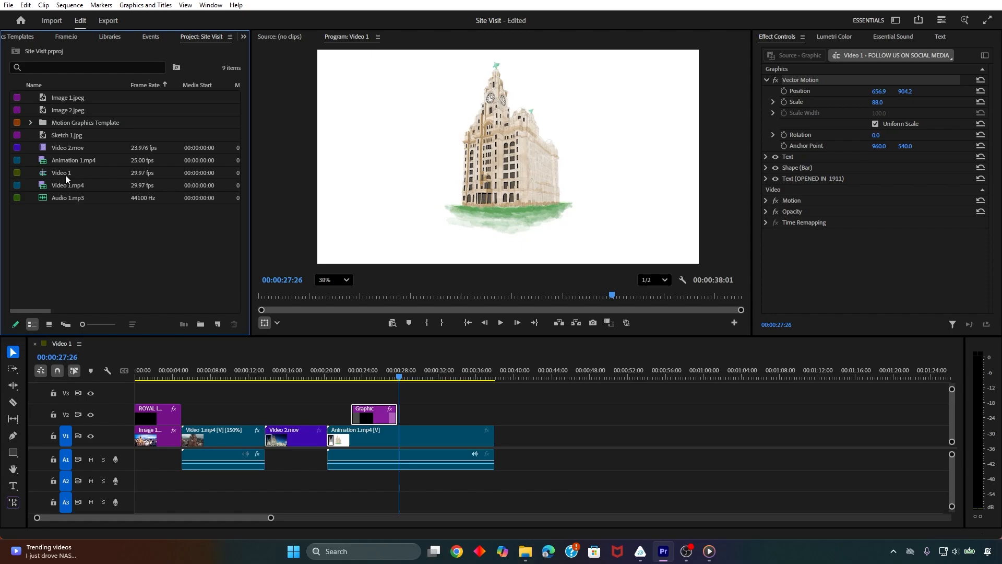
pyautogui.click(69, 98)
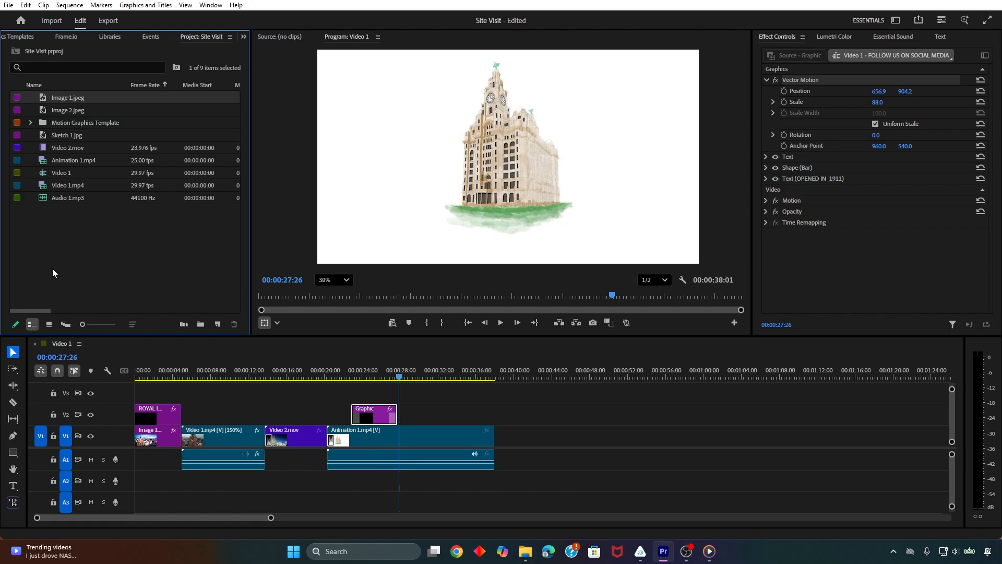
pyautogui.click(49, 325)
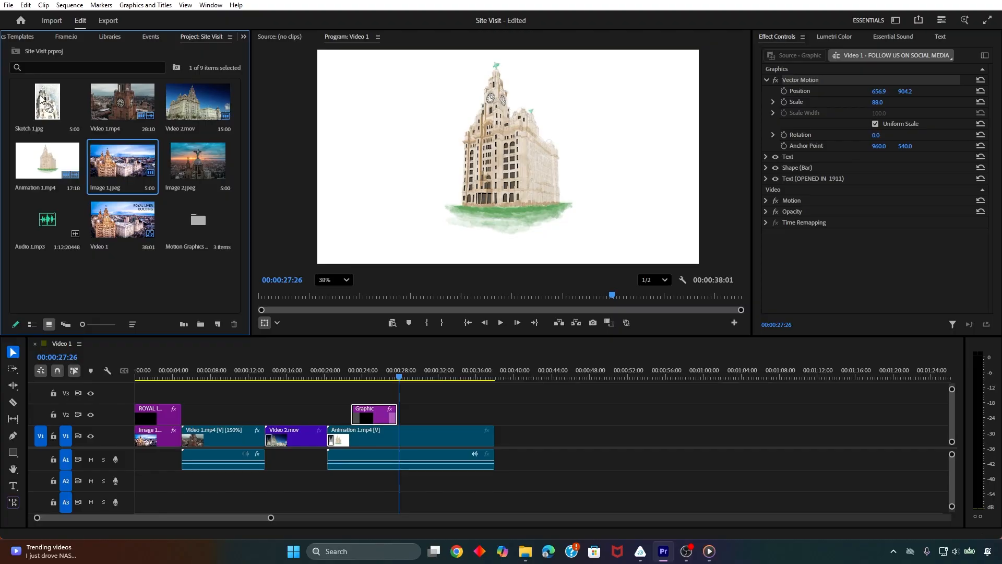
pyautogui.click(55, 111)
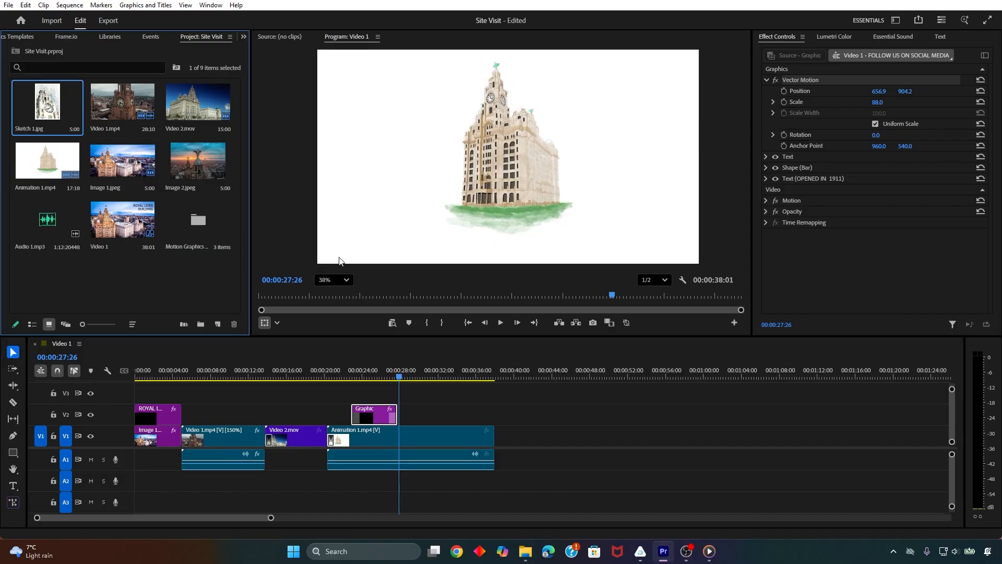
# Move the title clip up to V3 and place Sketch 1.jpg directly beneath it on V2, aligned with the title clip
pyautogui.moveTo(400, 377); pyautogui.dragTo(375, 381)
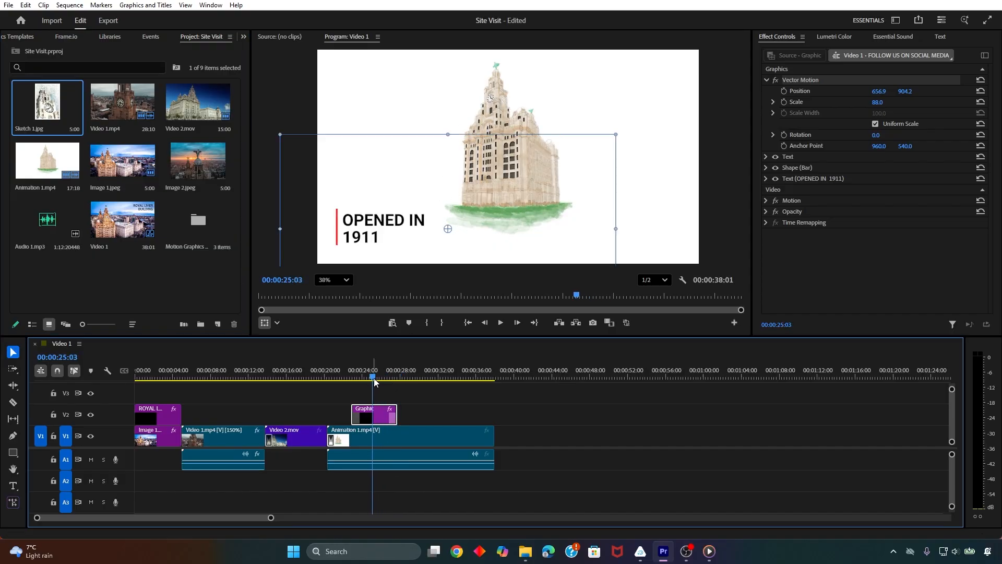
pyautogui.click(301, 114)
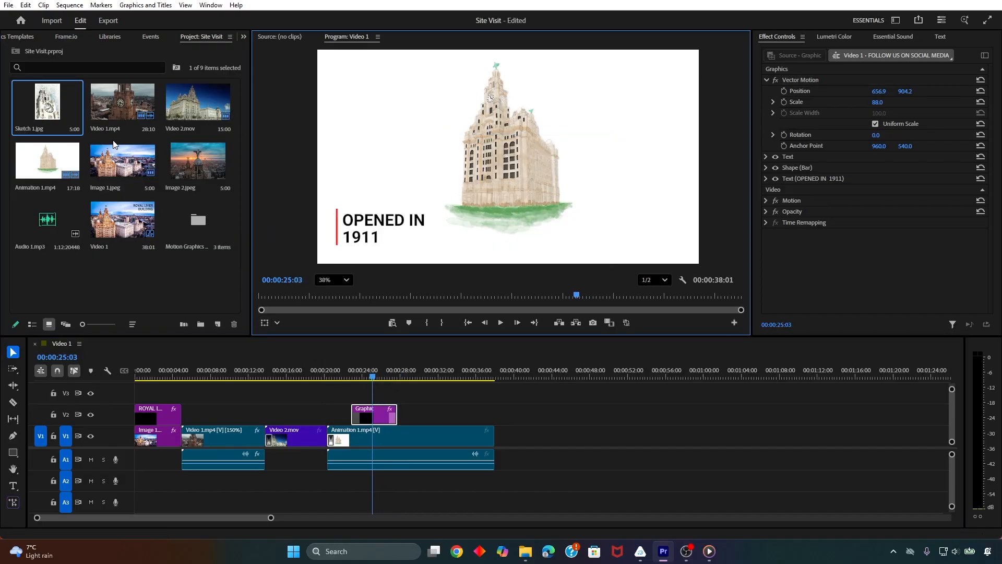
pyautogui.click(49, 97)
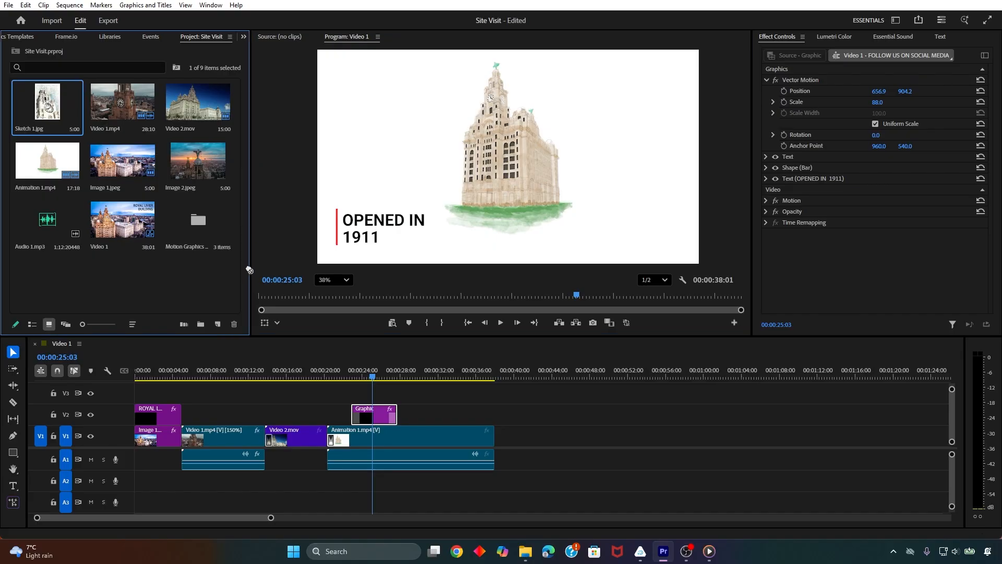
pyautogui.moveTo(359, 356)
pyautogui.mouseDown()
pyautogui.moveTo(418, 418)
pyautogui.moveTo(381, 407)
pyautogui.moveTo(381, 395)
pyautogui.mouseUp()
pyautogui.click(417, 399)
pyautogui.moveTo(436, 420); pyautogui.dragTo(389, 422)
# At 00:00:25:25, apply Scale to Frame Size to the Sketch 1.jpg clip on V2
pyautogui.click(357, 372)
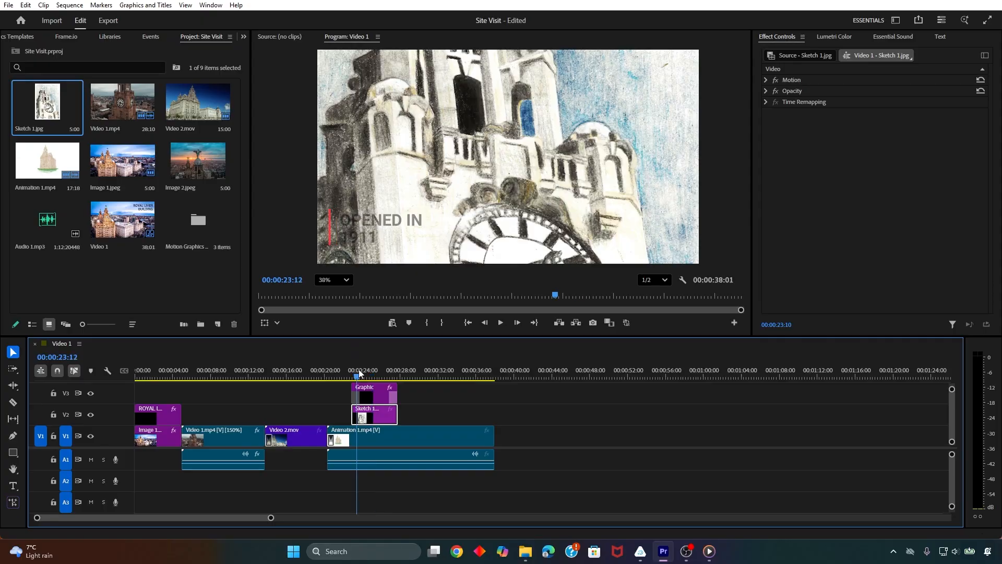
pyautogui.moveTo(359, 371); pyautogui.dragTo(380, 370)
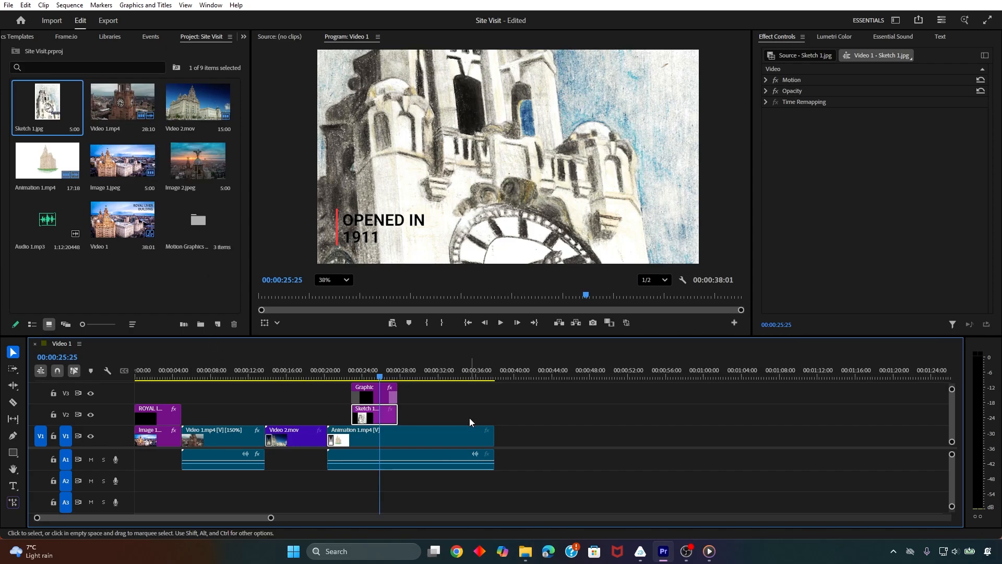
pyautogui.rightClick(391, 421)
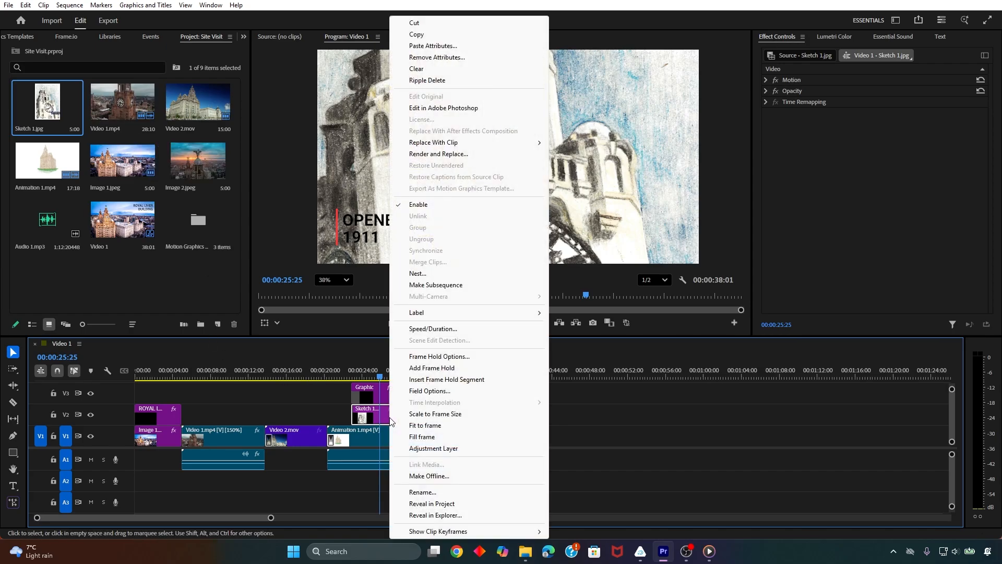
pyautogui.click(432, 416)
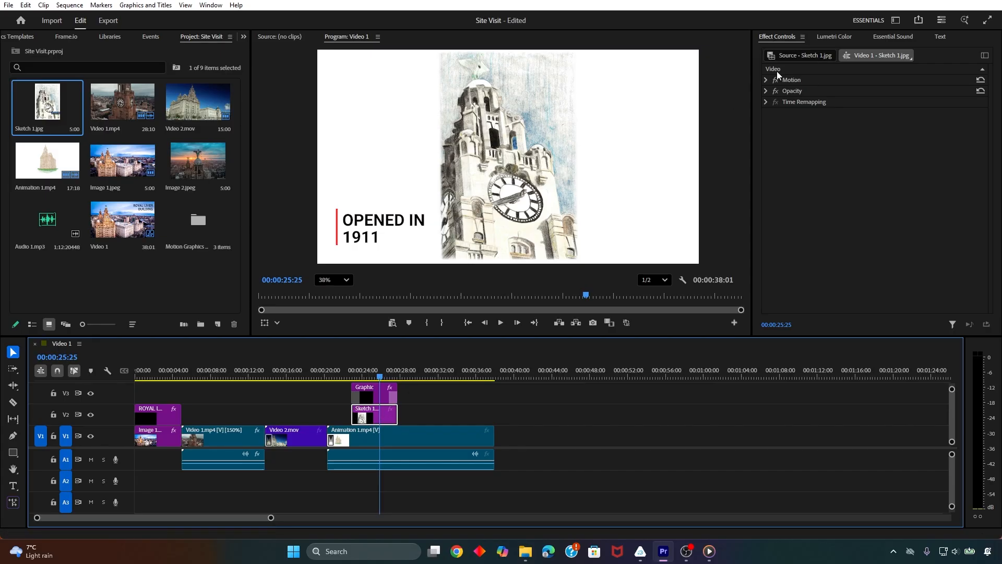
# Using Motion, shrink Sketch 1.jpg to just over half its height and place it in the frame's lower-right area beside the building
pyautogui.click(792, 80)
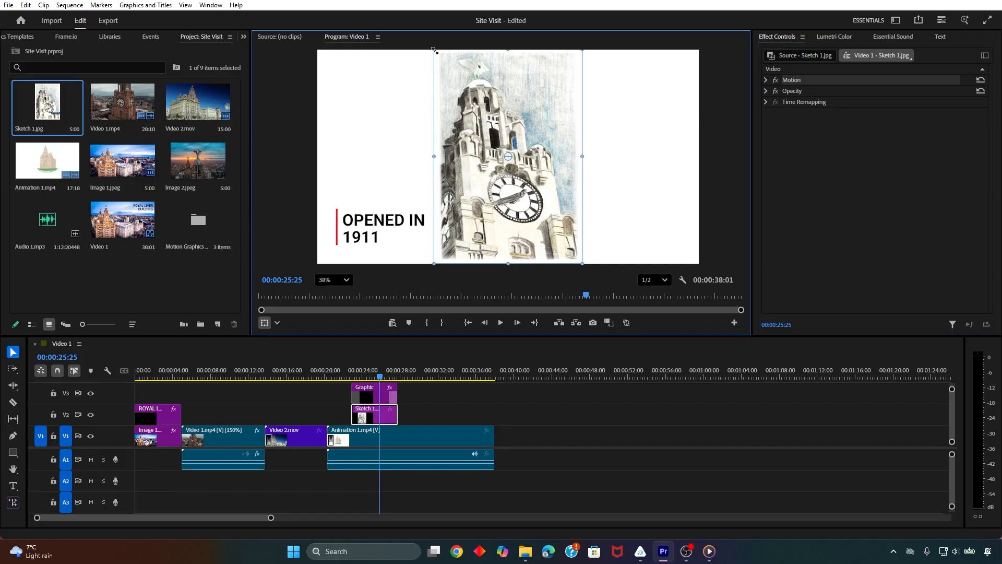
pyautogui.moveTo(434, 50)
pyautogui.mouseDown()
pyautogui.moveTo(498, 118)
pyautogui.moveTo(624, 153)
pyautogui.moveTo(587, 125)
pyautogui.moveTo(616, 163)
pyautogui.mouseUp()
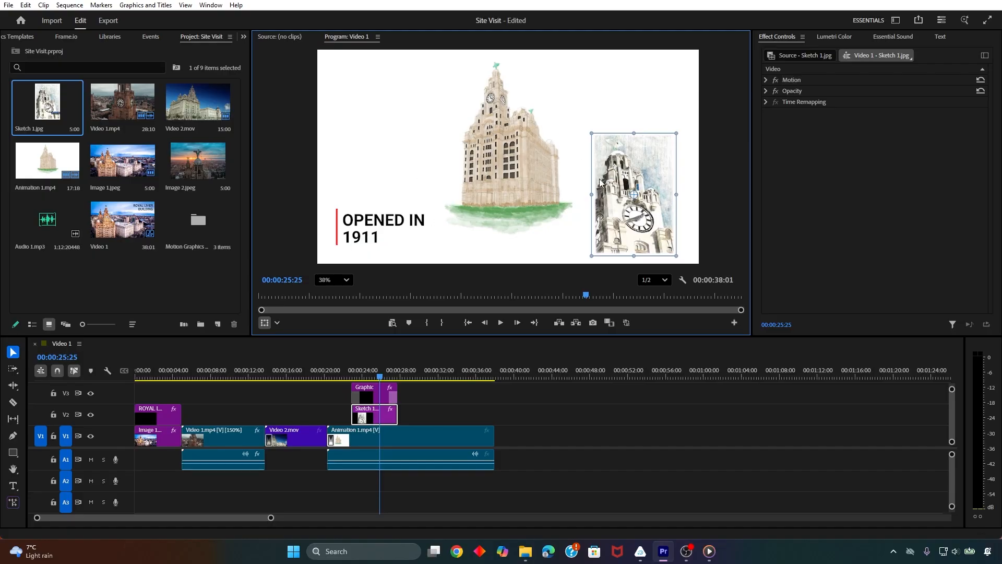
pyautogui.click(516, 195)
# Select the OPENED IN 1911 text in the frame and reduce its size slightly
pyautogui.click(689, 177)
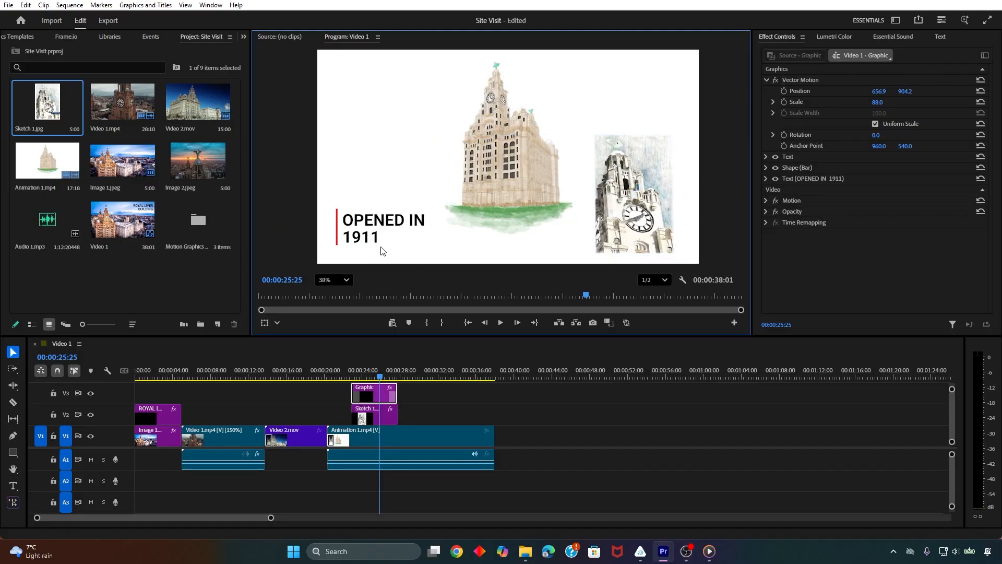
pyautogui.click(370, 229)
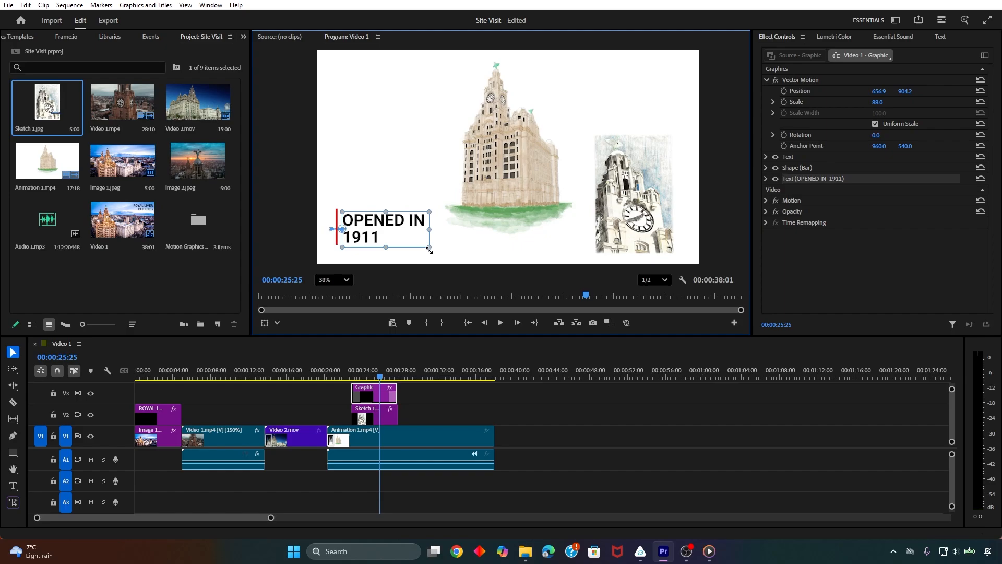
pyautogui.moveTo(429, 249); pyautogui.dragTo(424, 246)
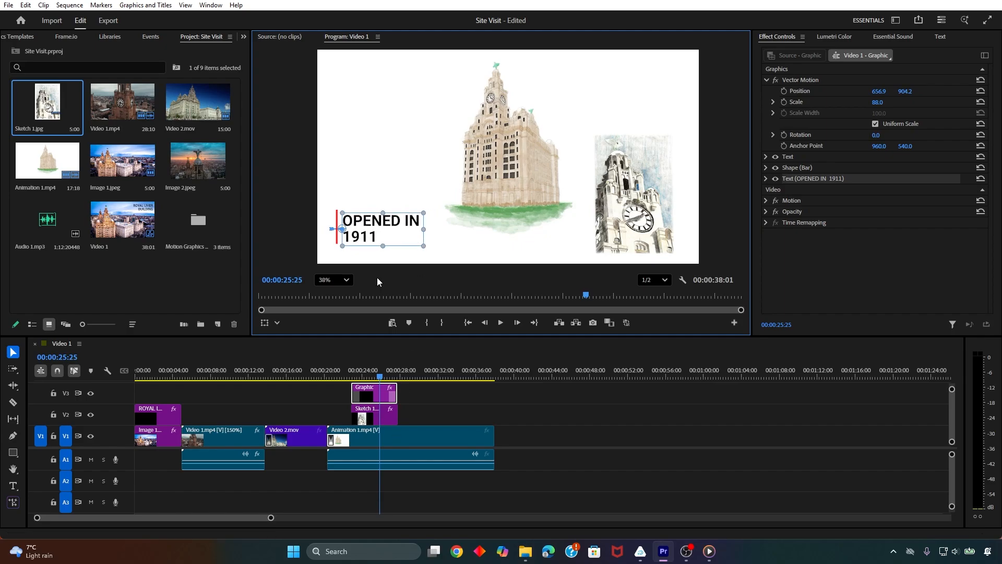
# Duplicate the OPENED IN 1911 title clip on V3, placing the copy a few seconds after the original above Animation 1.mp4
pyautogui.click(410, 409)
pyautogui.click(363, 397)
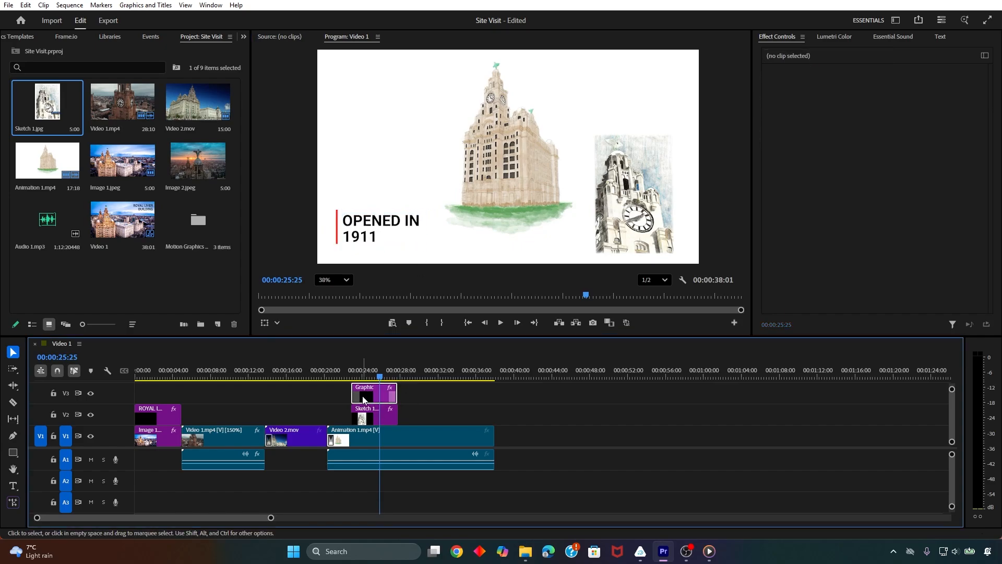
pyautogui.moveTo(380, 376); pyautogui.dragTo(429, 378)
pyautogui.hotkey('ctrl', 'v')
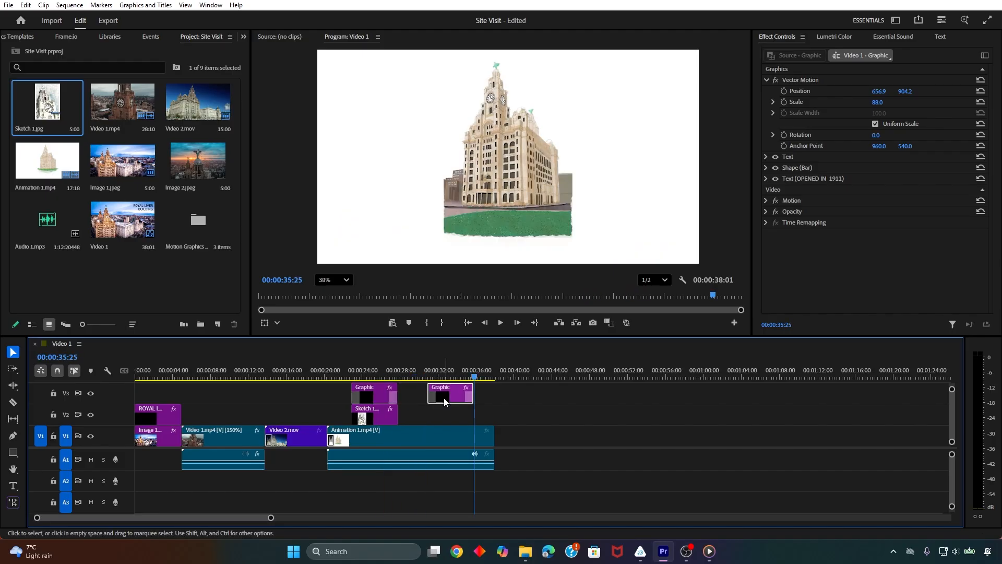
# Using Vector Motion, move the duplicated title to the frame's upper-right area at about 1922.9, 210.4
pyautogui.click(441, 376)
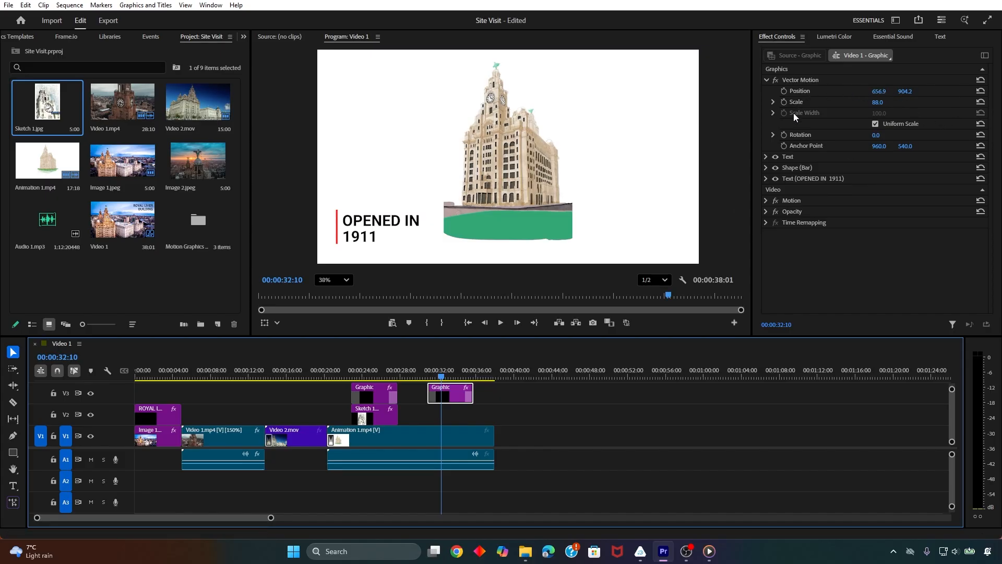
pyautogui.click(803, 80)
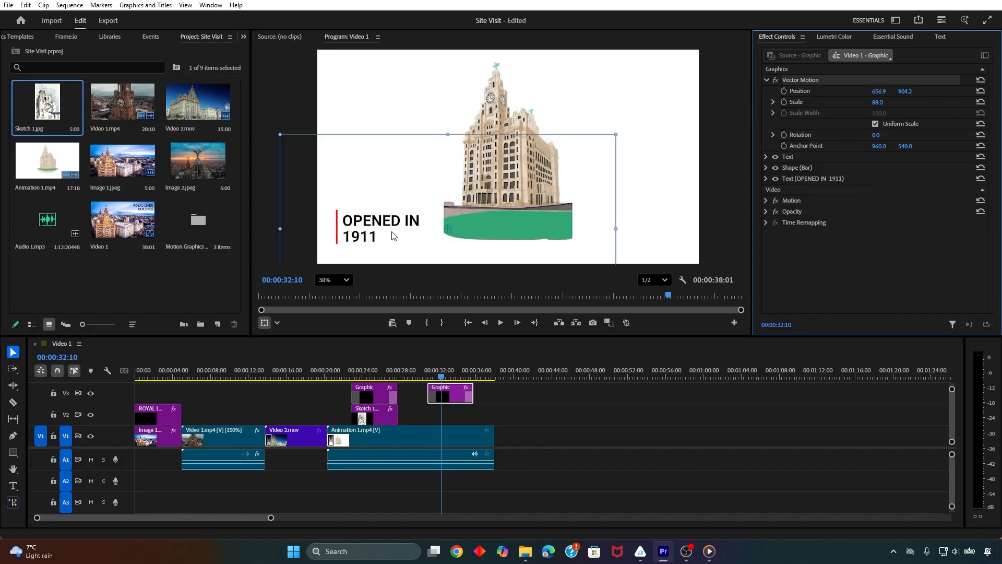
pyautogui.moveTo(372, 226); pyautogui.dragTo(625, 89)
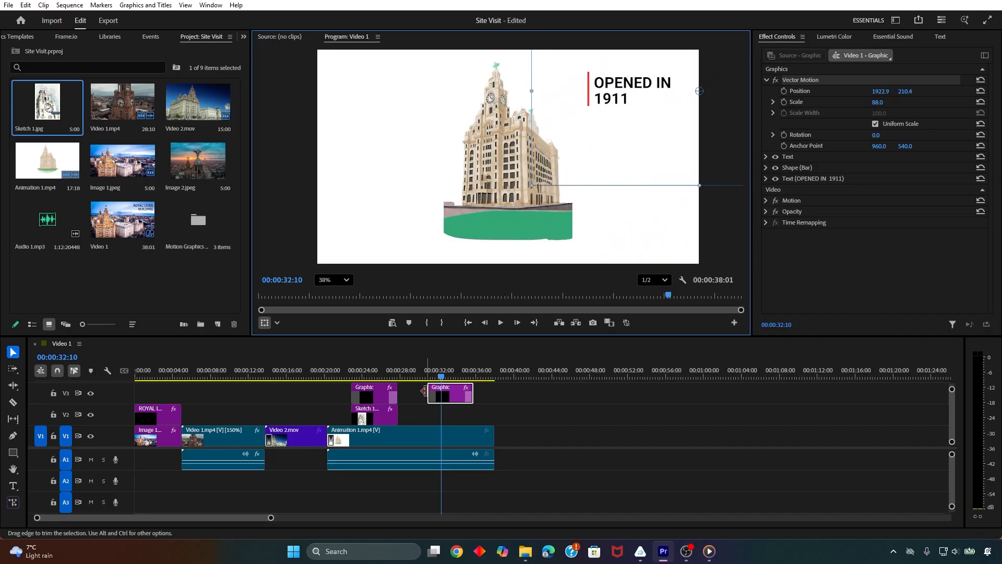
# Replace the duplicated title's text with LIVER BIRDS
pyautogui.moveTo(438, 375)
pyautogui.mouseDown()
pyautogui.moveTo(367, 376)
pyautogui.moveTo(453, 378)
pyautogui.mouseUp()
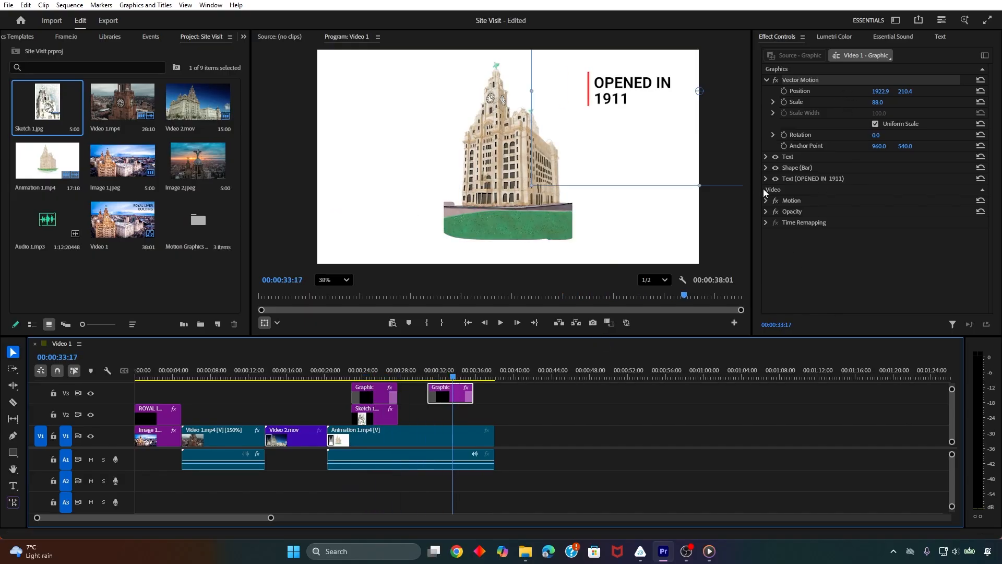
pyautogui.click(812, 179)
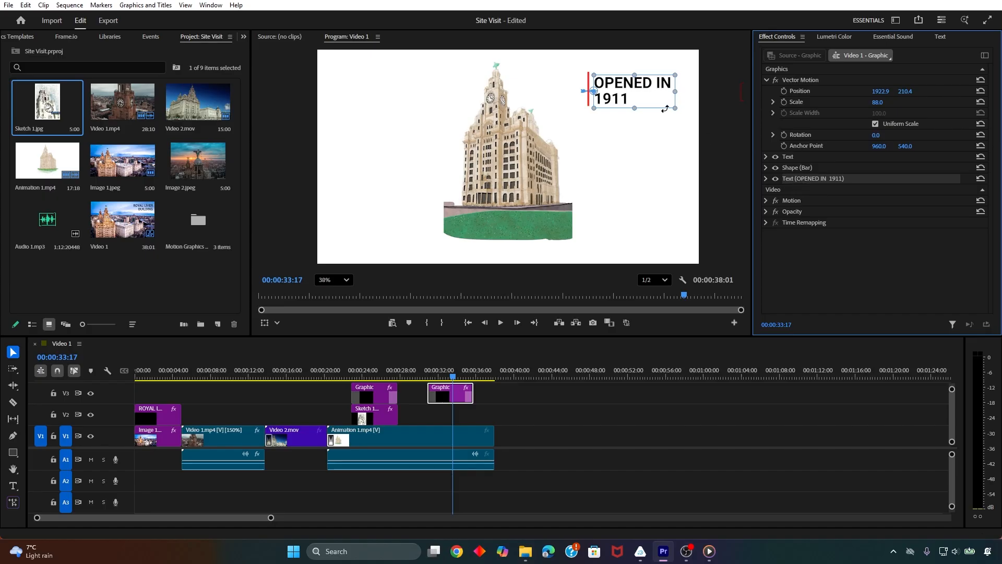
pyautogui.doubleClick(630, 103)
pyautogui.write('LIVER')
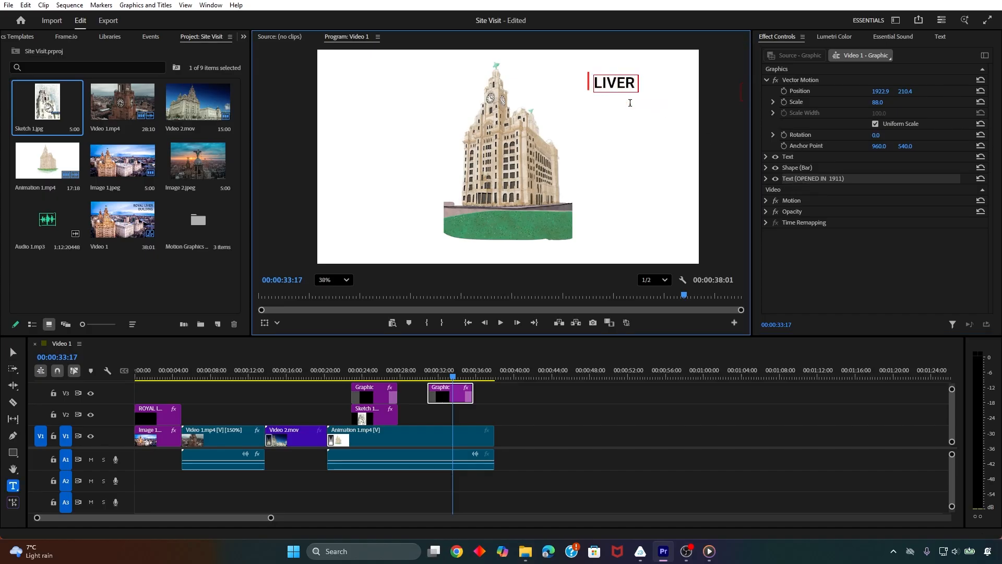
pyautogui.write(' BIRDS')
pyautogui.click(869, 288)
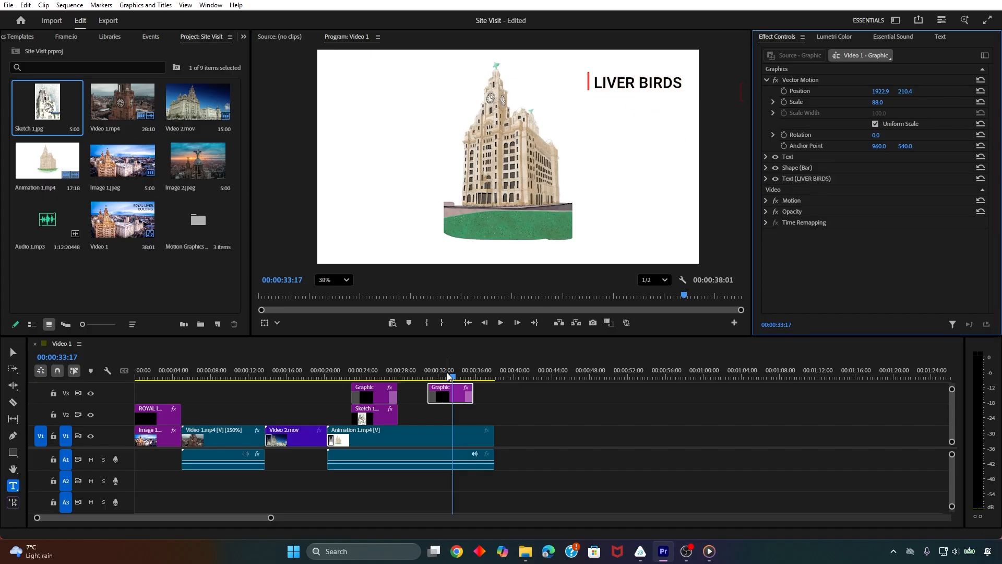
# Extend Sketch 1.jpg on V2 to the end of Animation 1.mp4 and trim its start to between the two title clips
pyautogui.moveTo(448, 376); pyautogui.dragTo(353, 376)
pyautogui.click(395, 416)
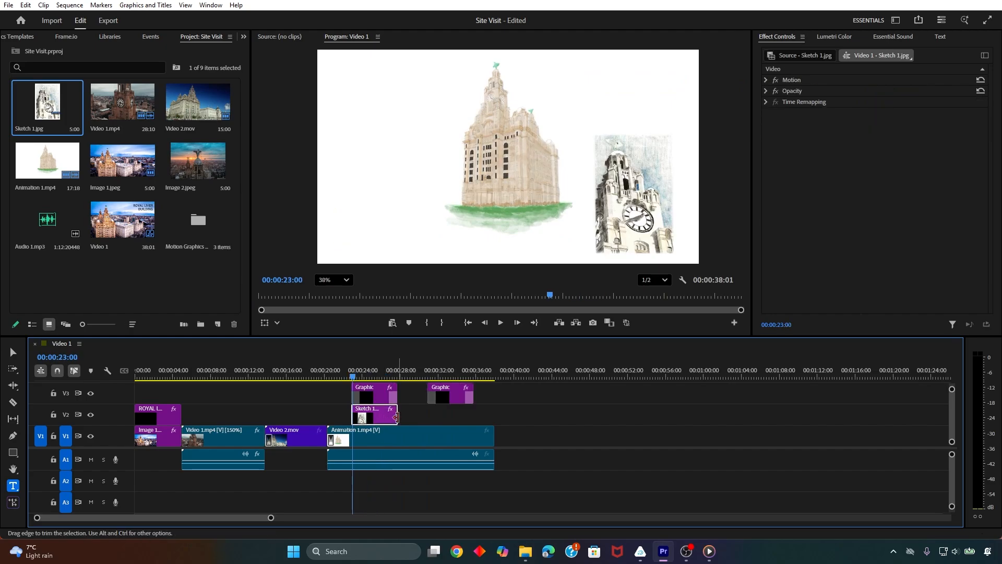
pyautogui.moveTo(396, 417); pyautogui.dragTo(495, 413)
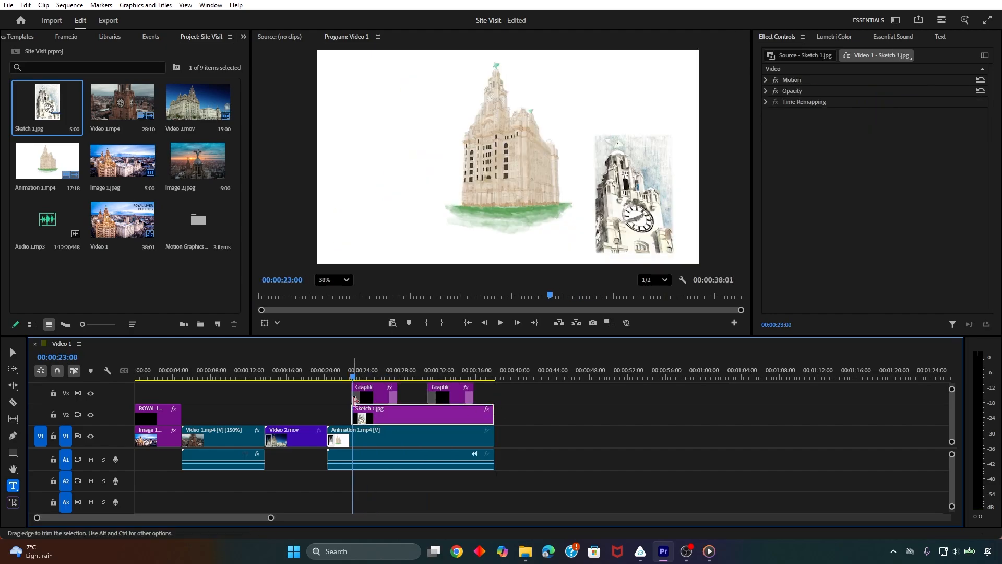
pyautogui.press('space')
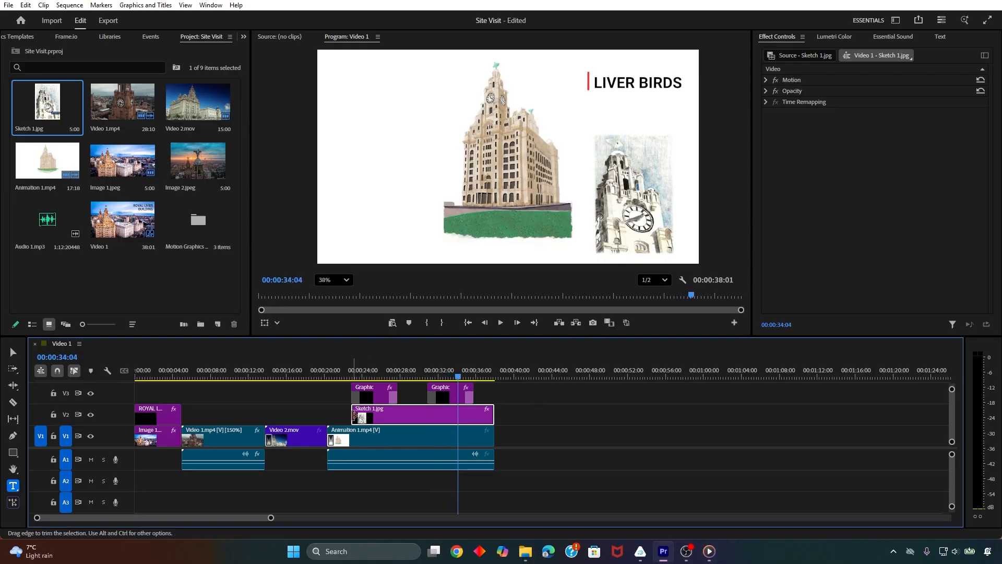
pyautogui.moveTo(353, 415); pyautogui.dragTo(412, 416)
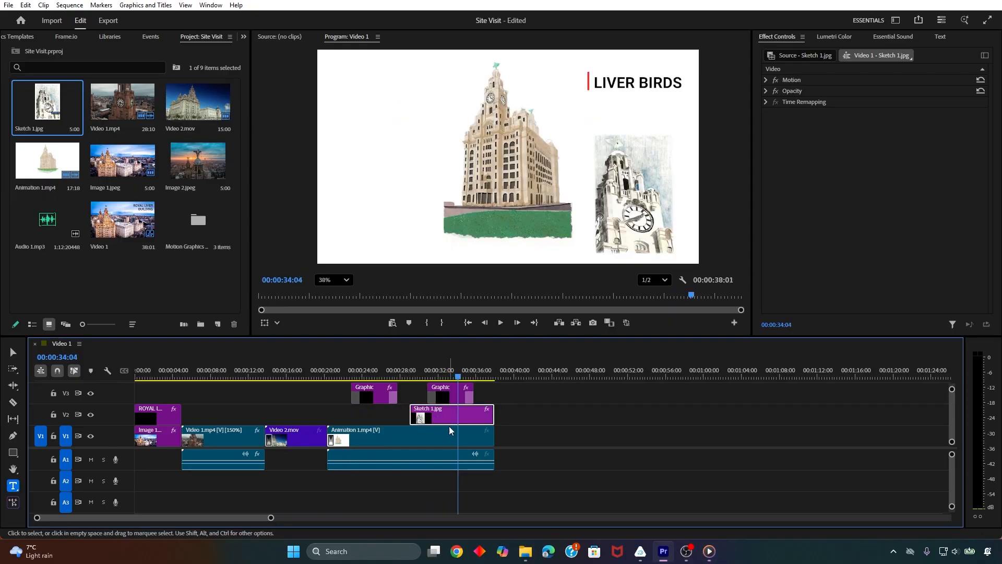
# Using Motion, enlarge Sketch 1.jpg slightly and shift it up so it fills the area beneath the LIVER BIRDS title
pyautogui.click(591, 218)
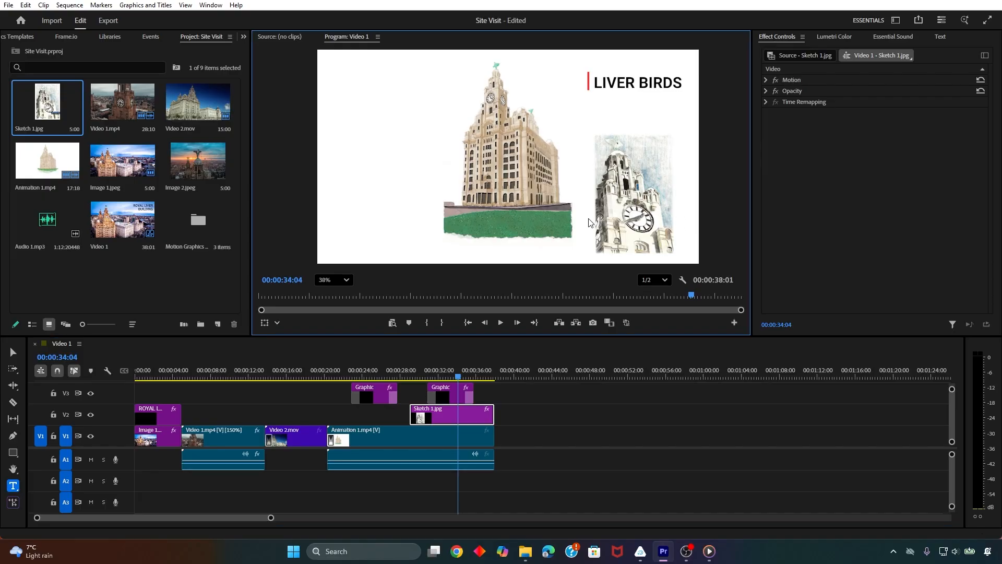
pyautogui.click(444, 417)
pyautogui.click(785, 79)
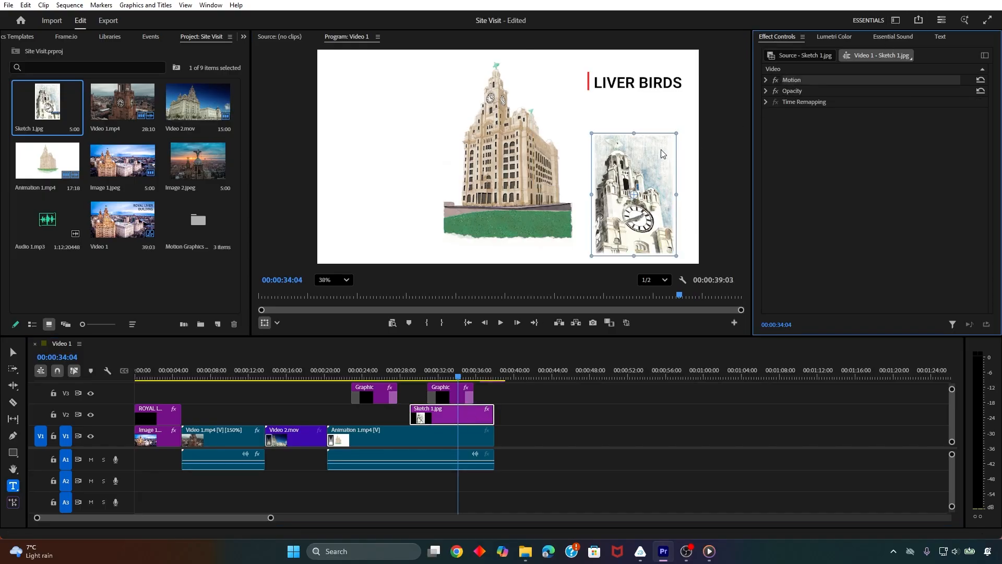
pyautogui.moveTo(636, 133)
pyautogui.mouseDown()
pyautogui.moveTo(641, 112)
pyautogui.moveTo(636, 126)
pyautogui.mouseUp()
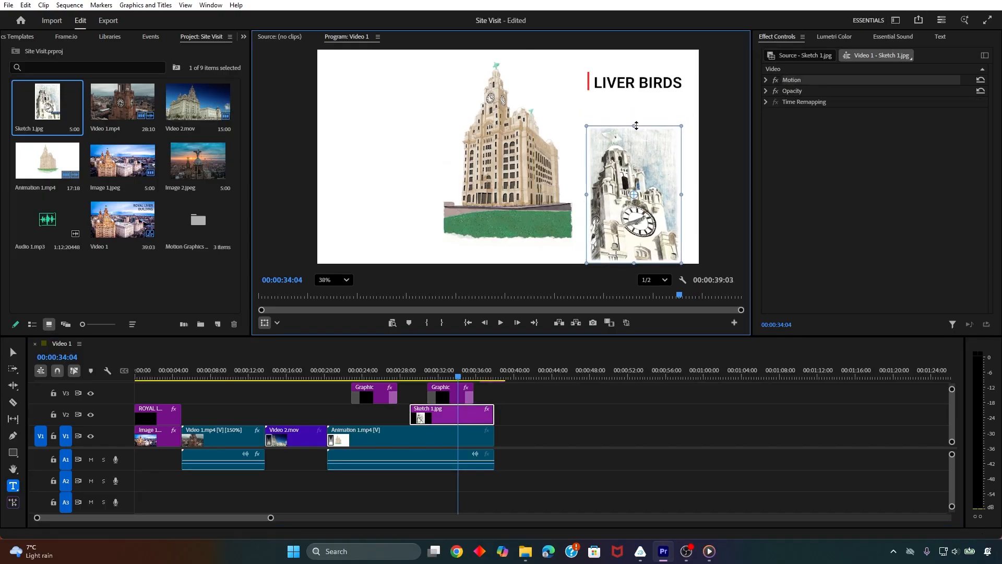
pyautogui.moveTo(660, 190); pyautogui.dragTo(661, 188)
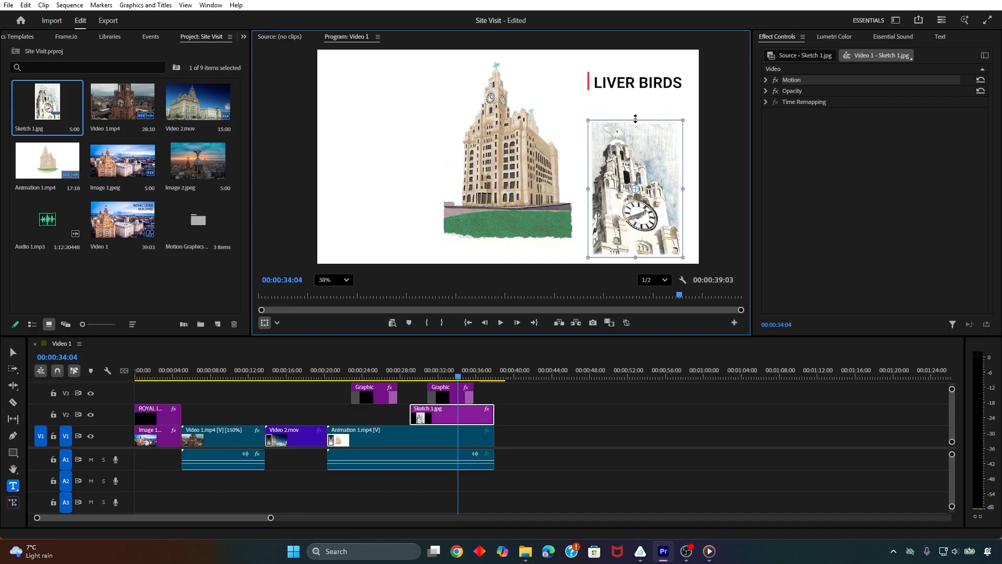
pyautogui.moveTo(636, 119); pyautogui.dragTo(636, 113)
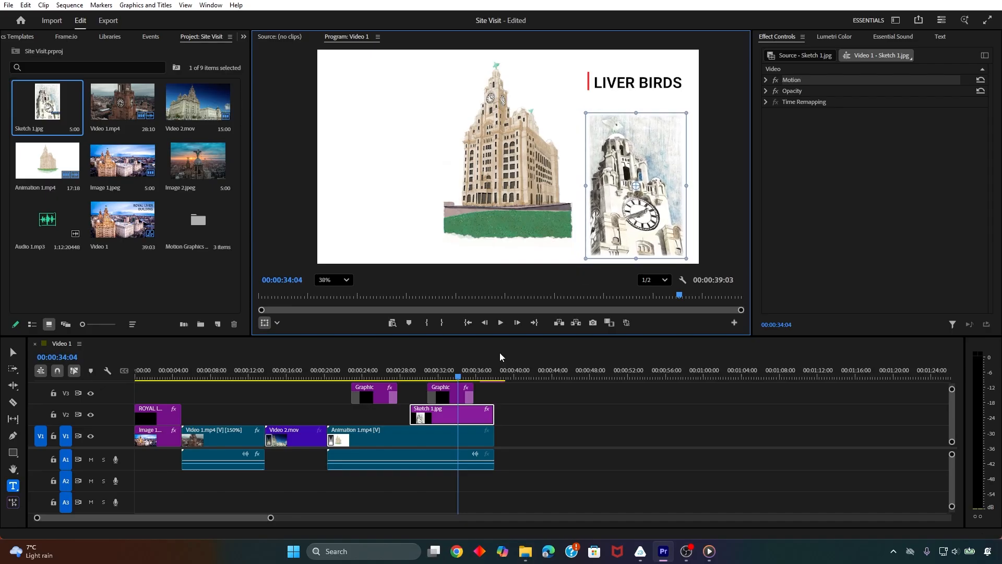
# Align the LIVER BIRDS title's start with Sketch 1.jpg and add a Cross Dissolve to the beginning of Sketch 1.jpg
pyautogui.moveTo(454, 398); pyautogui.dragTo(437, 400)
pyautogui.click(407, 376)
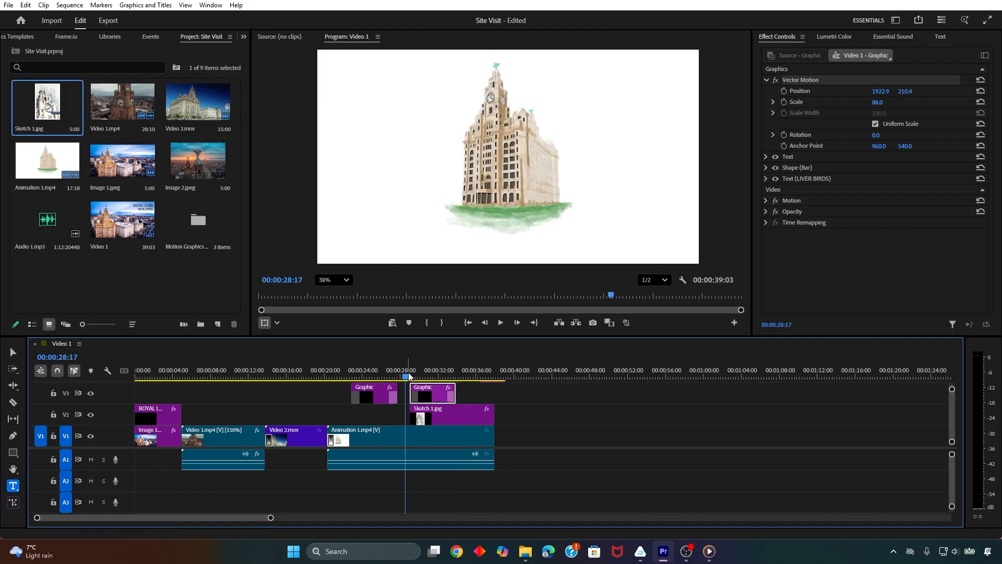
pyautogui.click(245, 36)
pyautogui.click(264, 52)
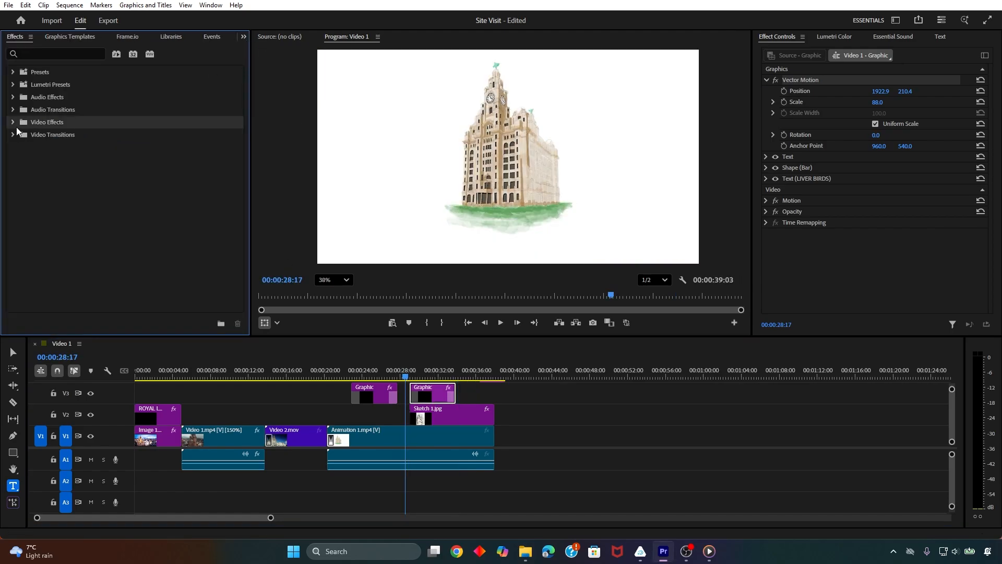
pyautogui.click(13, 135)
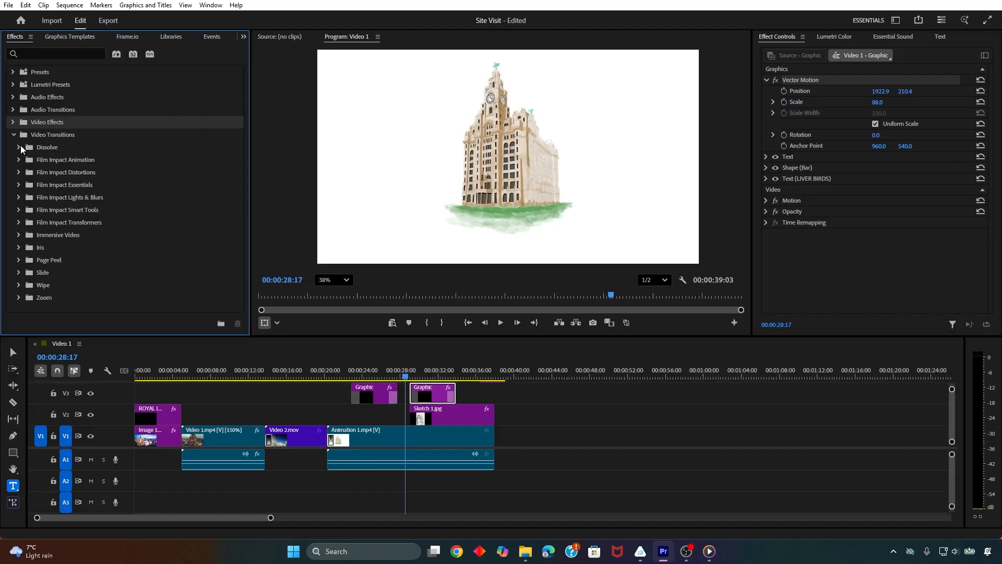
pyautogui.click(19, 148)
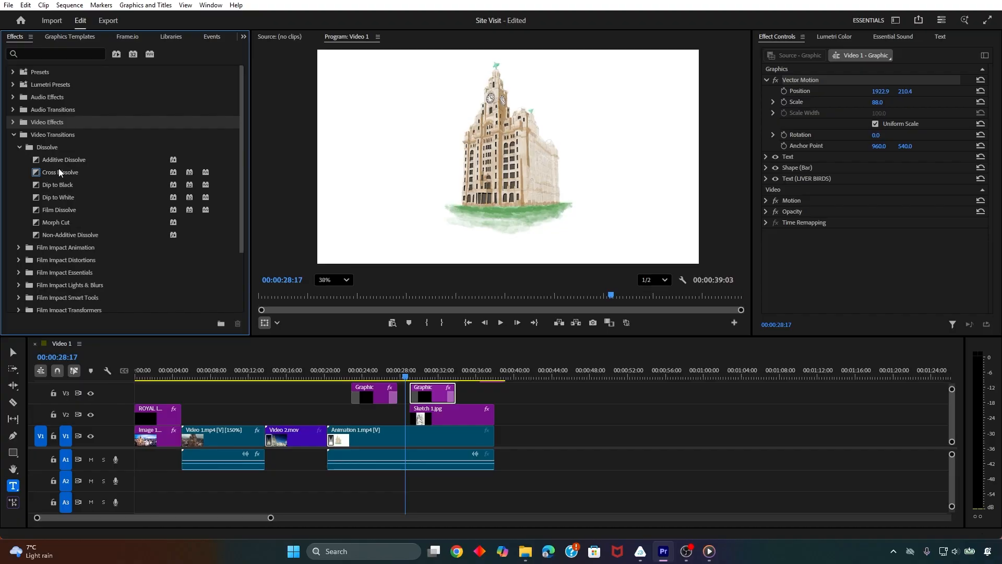
pyautogui.moveTo(59, 172); pyautogui.dragTo(403, 377)
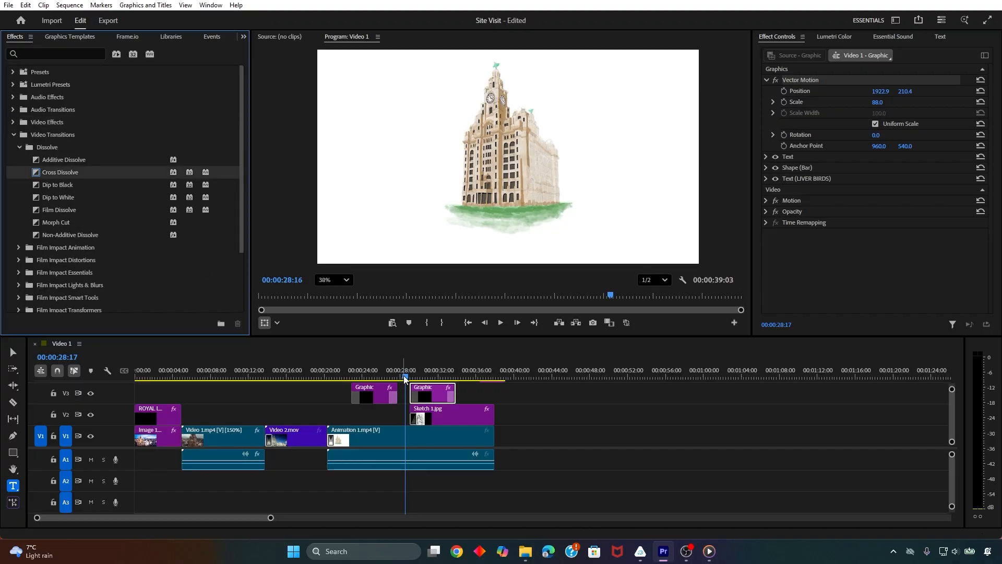
pyautogui.click(406, 379)
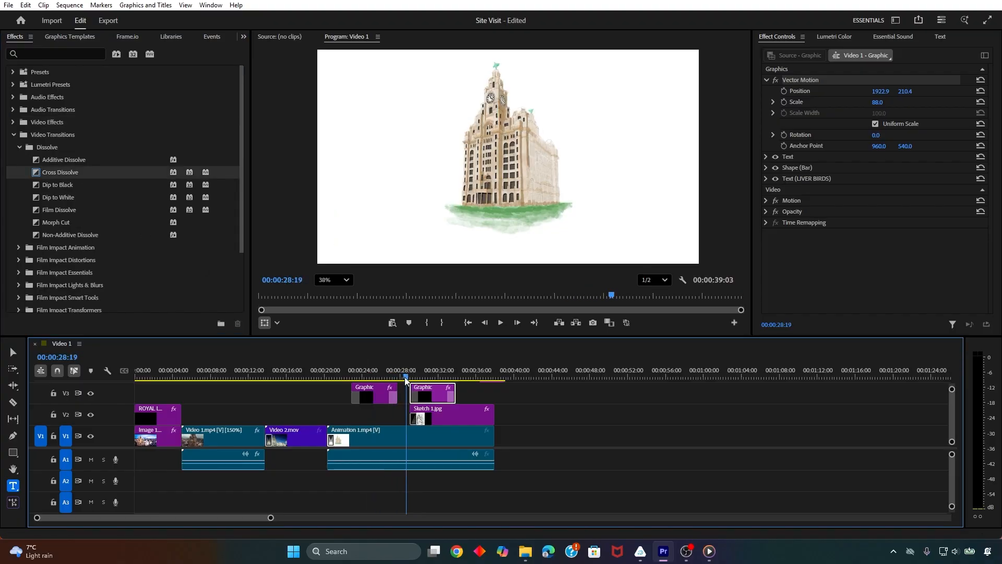
pyautogui.moveTo(406, 379); pyautogui.dragTo(366, 377)
pyautogui.press('space')
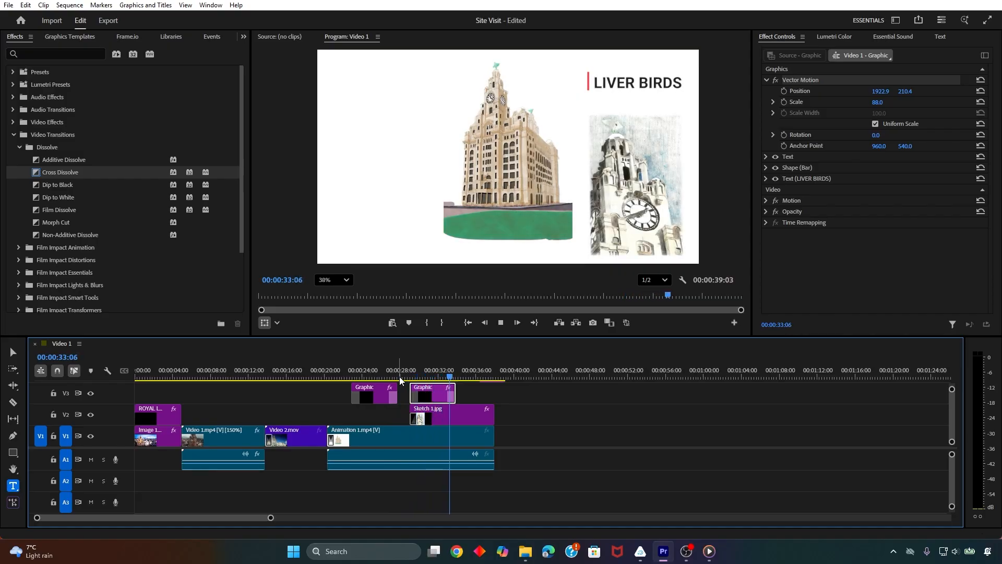
pyautogui.press('space')
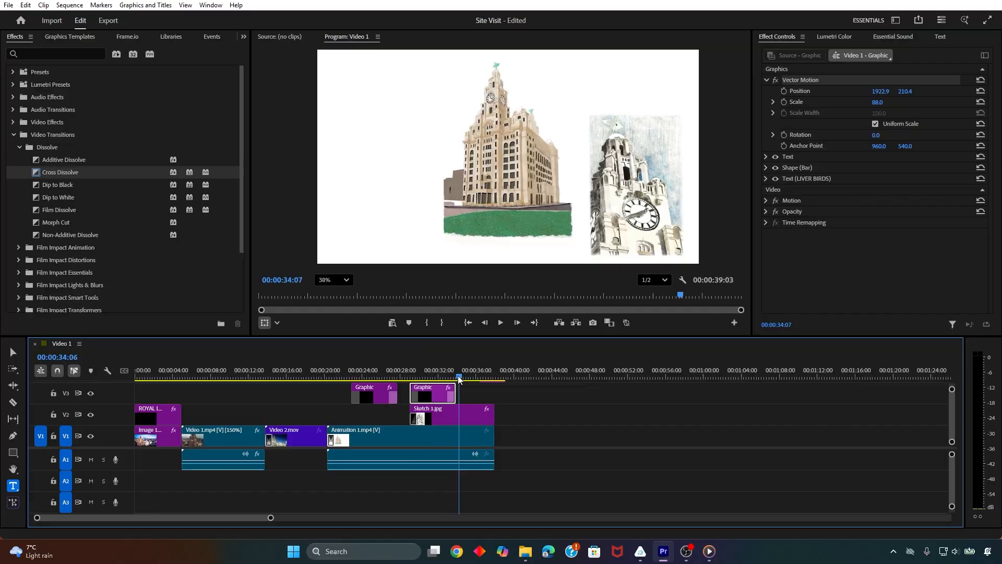
# At 00:00:31:00, break the LIVER BIRDS text onto two lines between the words
pyautogui.moveTo(459, 379); pyautogui.dragTo(428, 377)
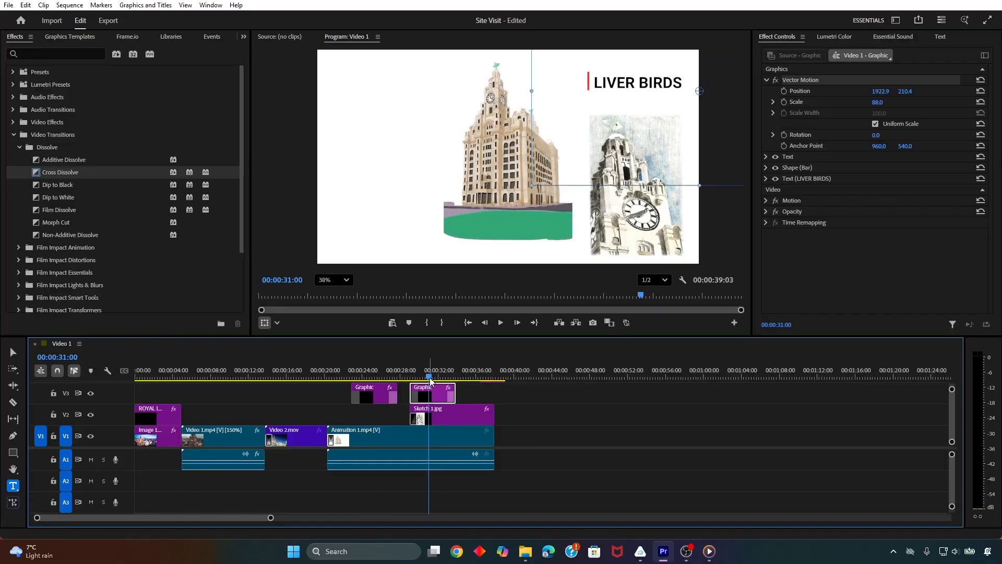
pyautogui.click(658, 88)
pyautogui.click(767, 178)
pyautogui.click(808, 178)
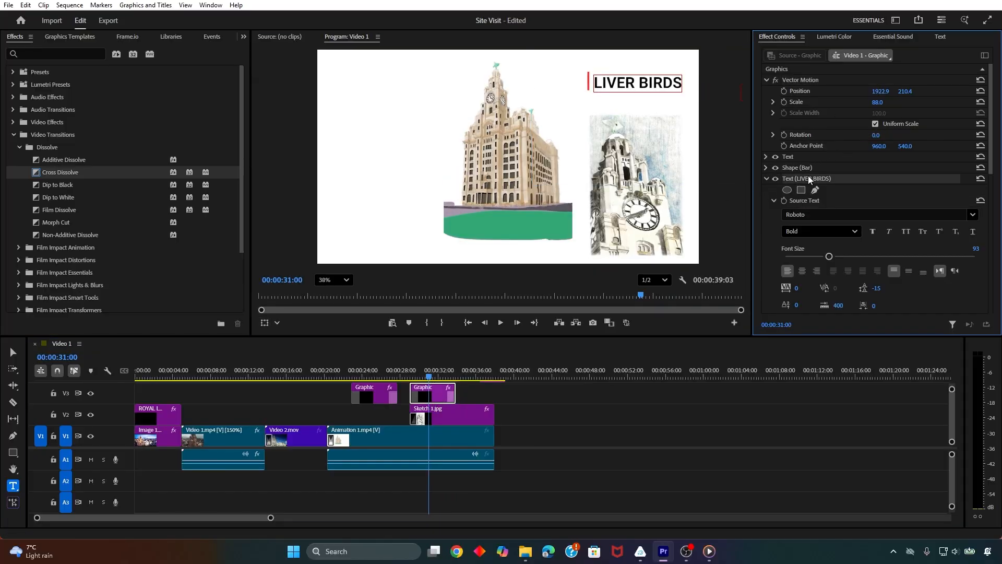
pyautogui.click(680, 83)
pyautogui.click(641, 79)
pyautogui.press('Return')
# Set the LIVER BIRDS font size to 93 and shift the title to about 1975.5, 189.4 using Vector Motion
pyautogui.moveTo(829, 256); pyautogui.dragTo(827, 256)
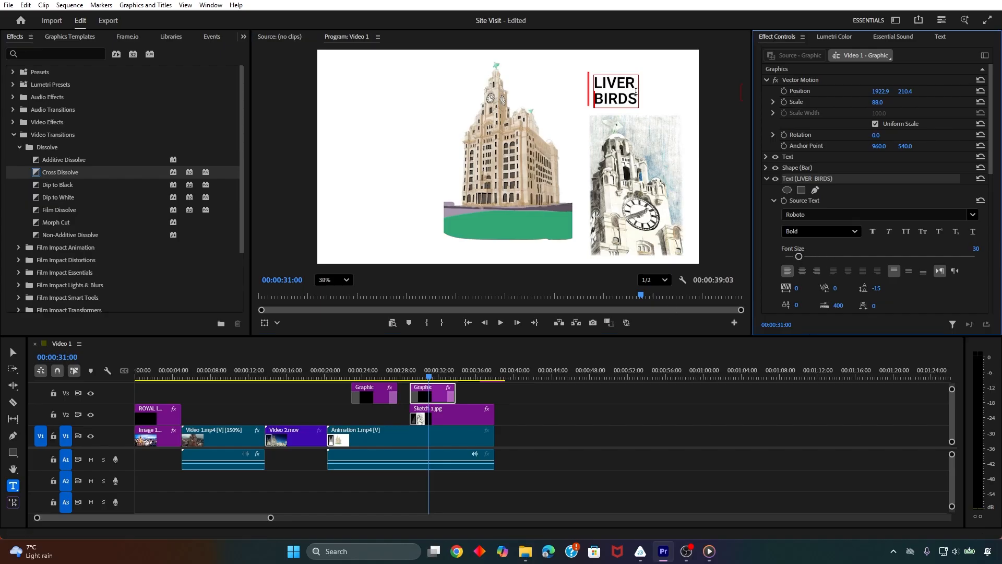
pyautogui.hotkey('ctrl', 'a')
pyautogui.moveTo(830, 256); pyautogui.dragTo(821, 257)
pyautogui.click(809, 83)
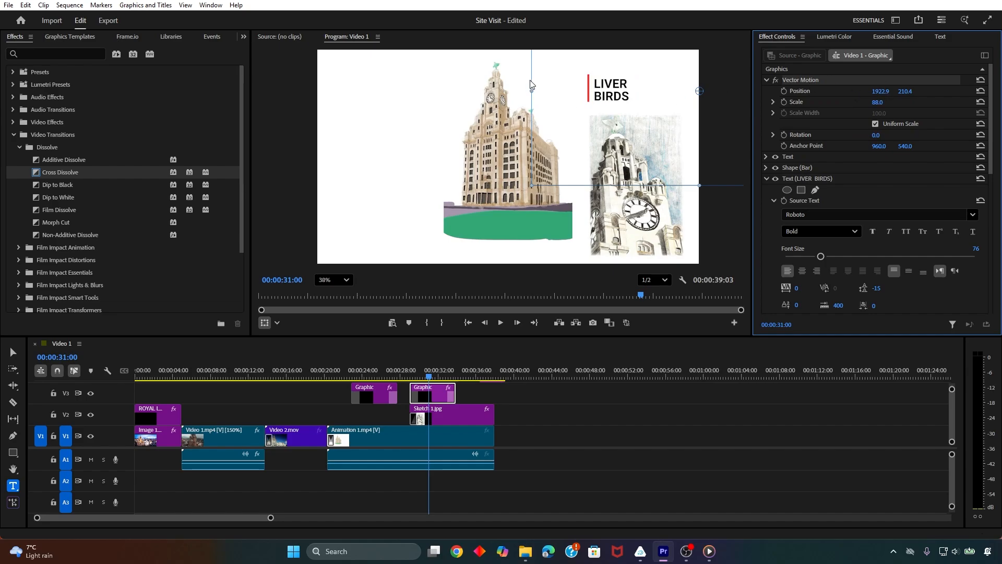
pyautogui.moveTo(531, 84); pyautogui.dragTo(543, 79)
pyautogui.moveTo(836, 256); pyautogui.dragTo(829, 256)
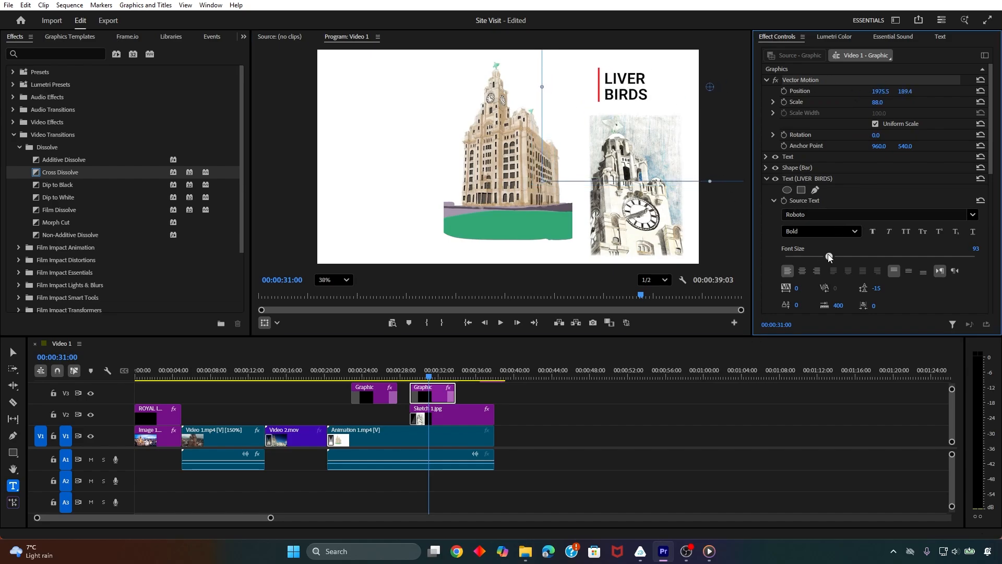
# Play the sequence from the start of Animation 1.mp4 to review the titles and sketch, and return the playhead to 00:00:00:00
pyautogui.click(378, 422)
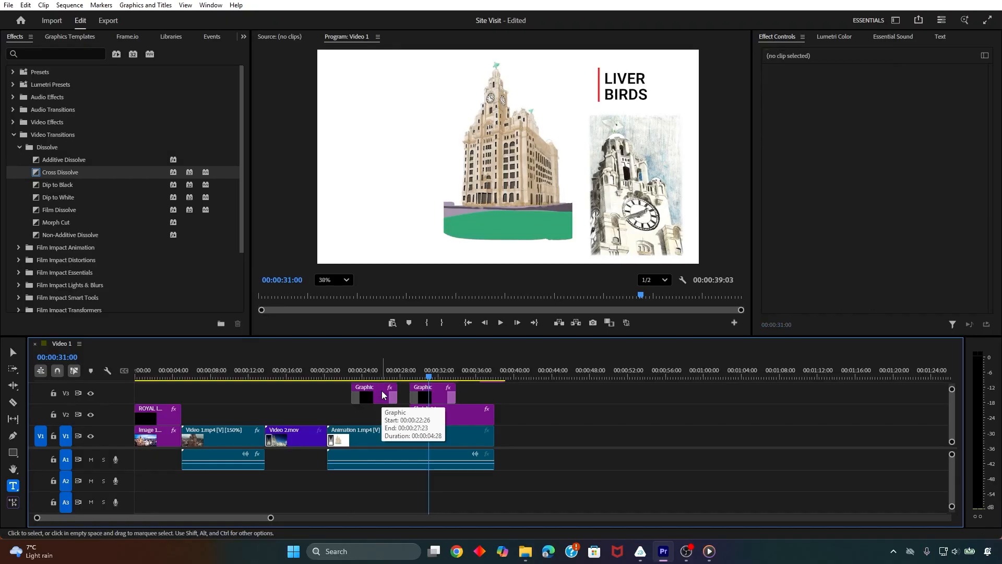
pyautogui.click(333, 373)
pyautogui.press('space')
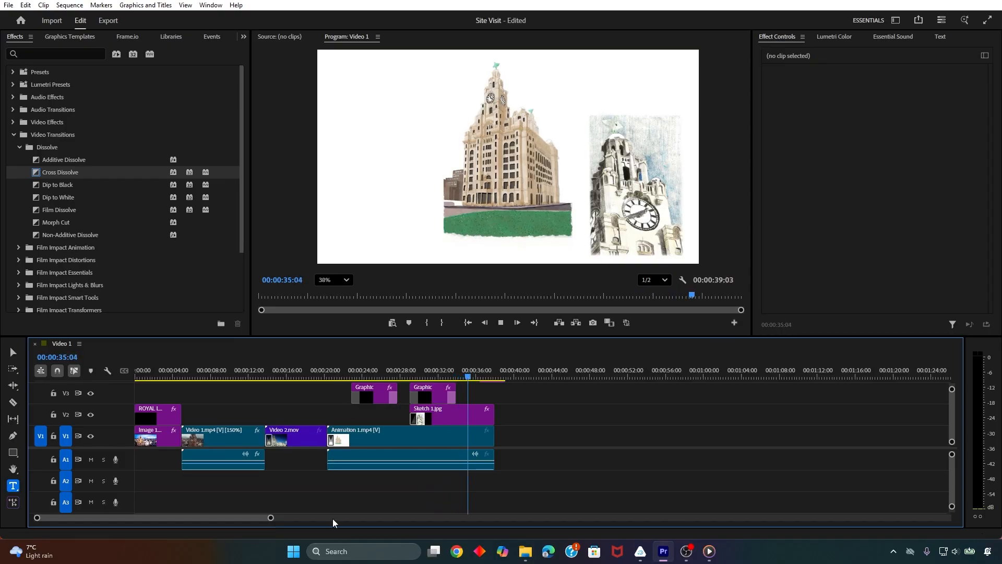
pyautogui.moveTo(472, 379); pyautogui.dragTo(174, 368)
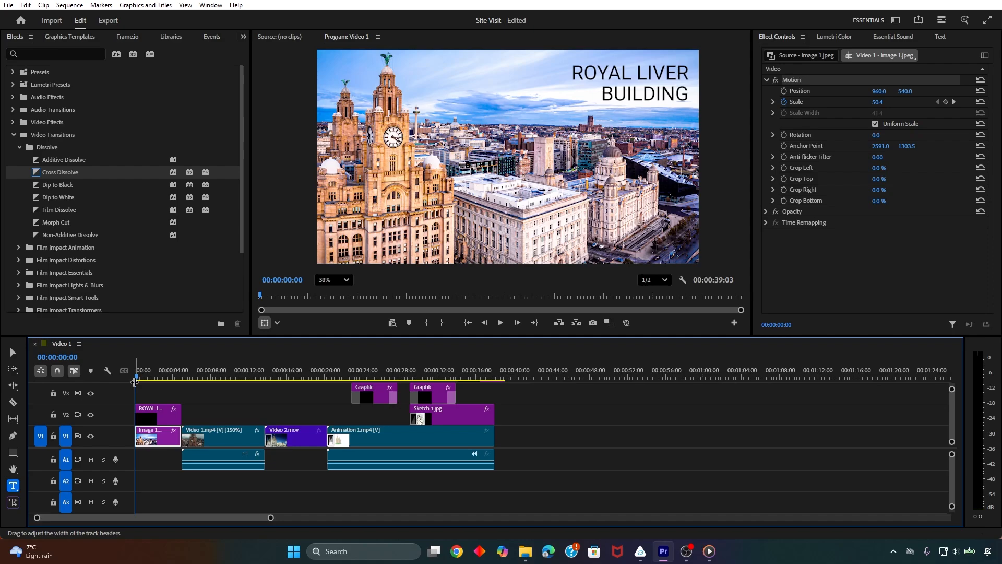
pyautogui.moveTo(137, 375)
pyautogui.mouseDown()
pyautogui.moveTo(152, 374)
pyautogui.moveTo(129, 378)
pyautogui.mouseUp()
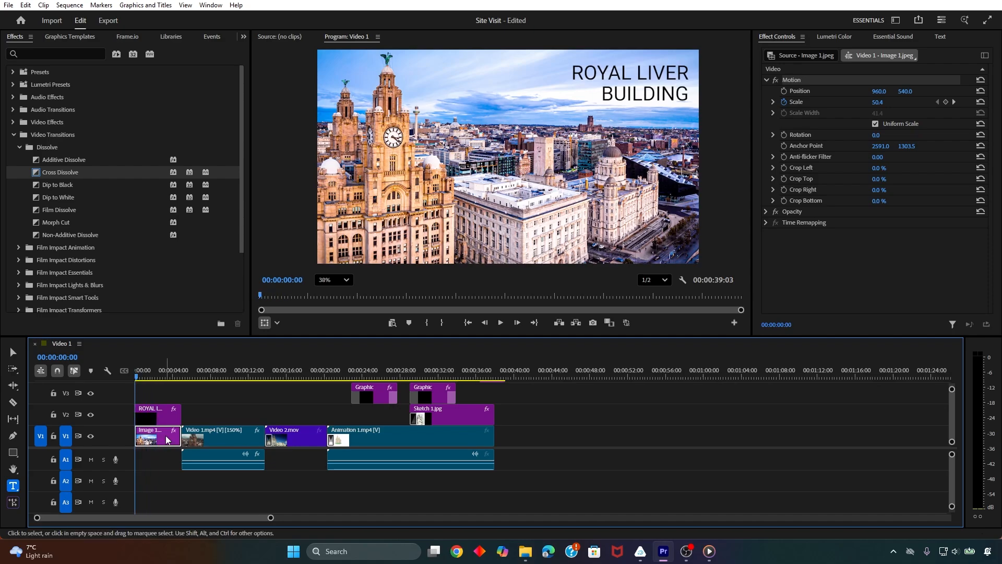
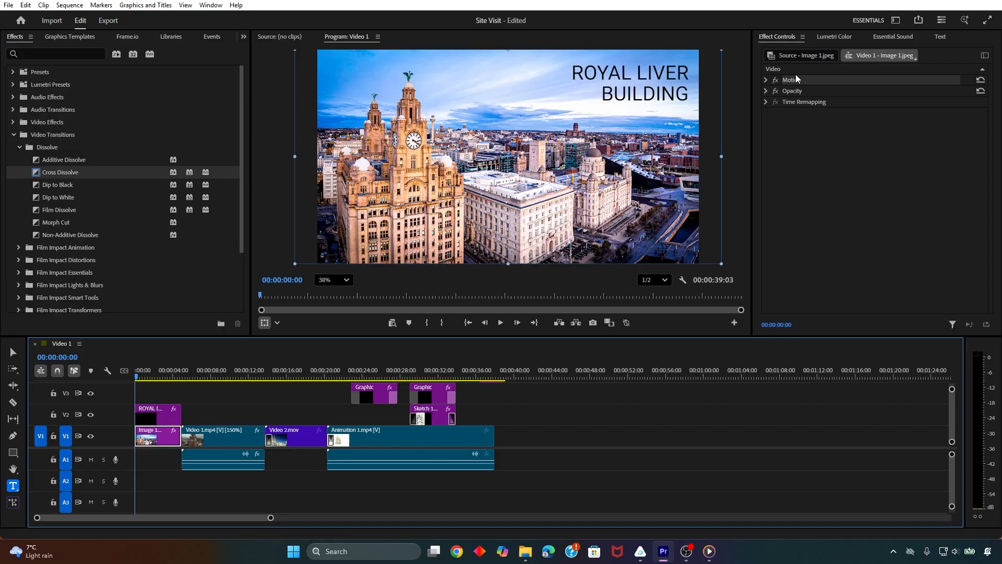
# Expand the Motion properties of Image 1.jpeg in the effect controls
pyautogui.click(785, 34)
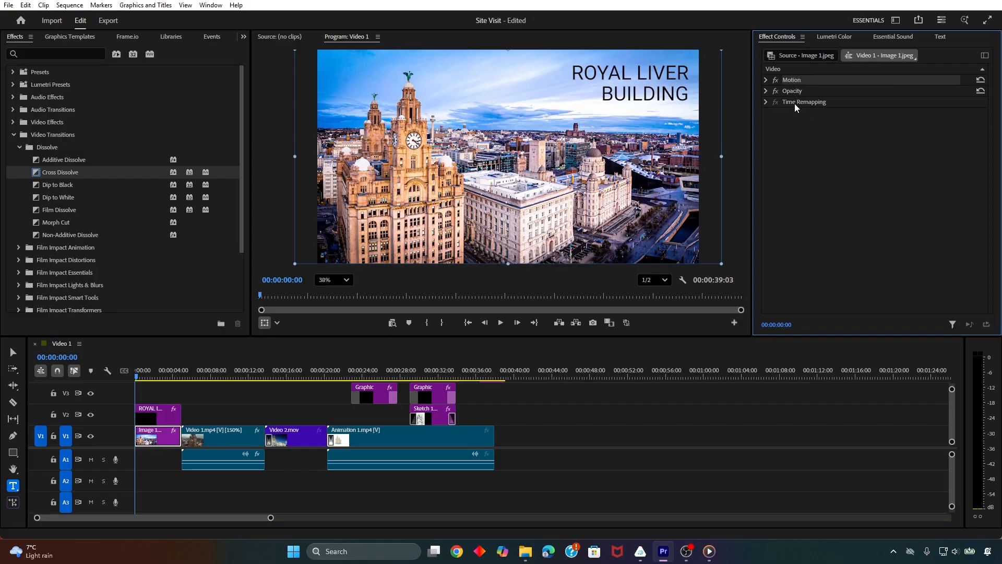
pyautogui.click(766, 80)
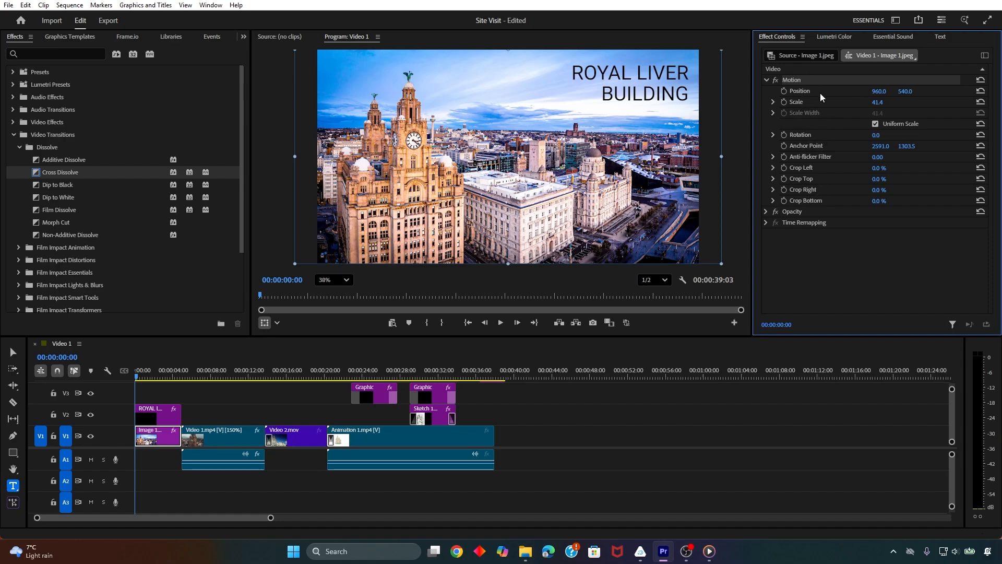
# Try scaling Image 1.jpeg to 79.4, preview it from the start of the sequence, and undo the scale change
pyautogui.moveTo(879, 91); pyautogui.dragTo(905, 107)
pyautogui.hotkey('ctrl', 'z')
pyautogui.hotkey('ctrl', 'z')
pyautogui.press('space')
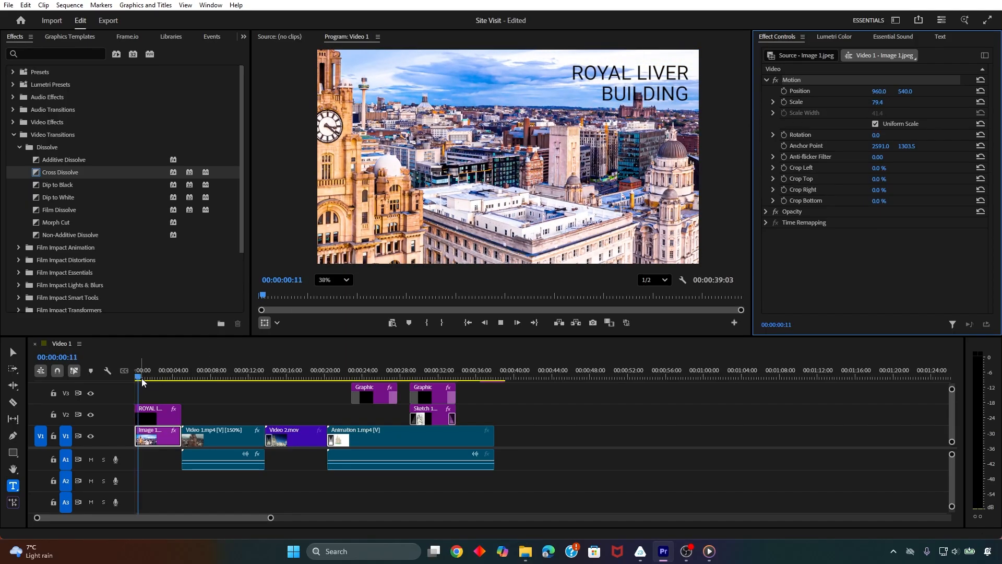
pyautogui.press('space')
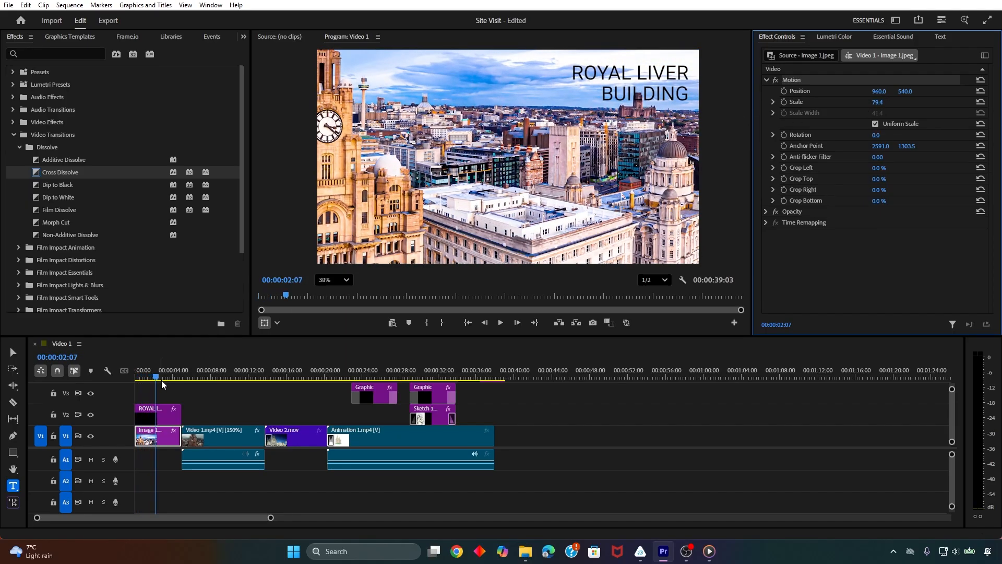
pyautogui.hotkey('ctrl', 'z')
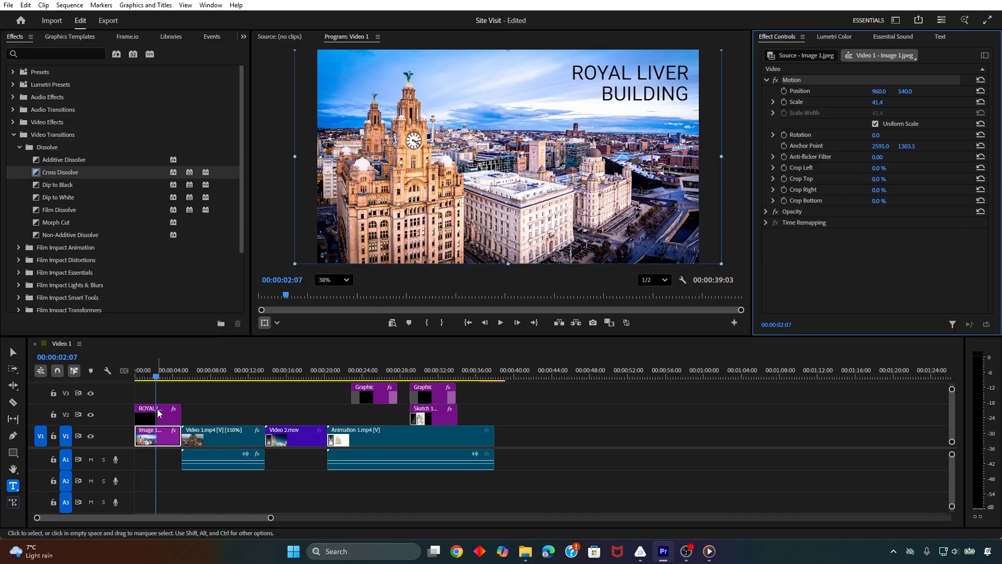
# Step the playhead through the edit points of the sequence and return it to 00:00:00:00
pyautogui.click(165, 439)
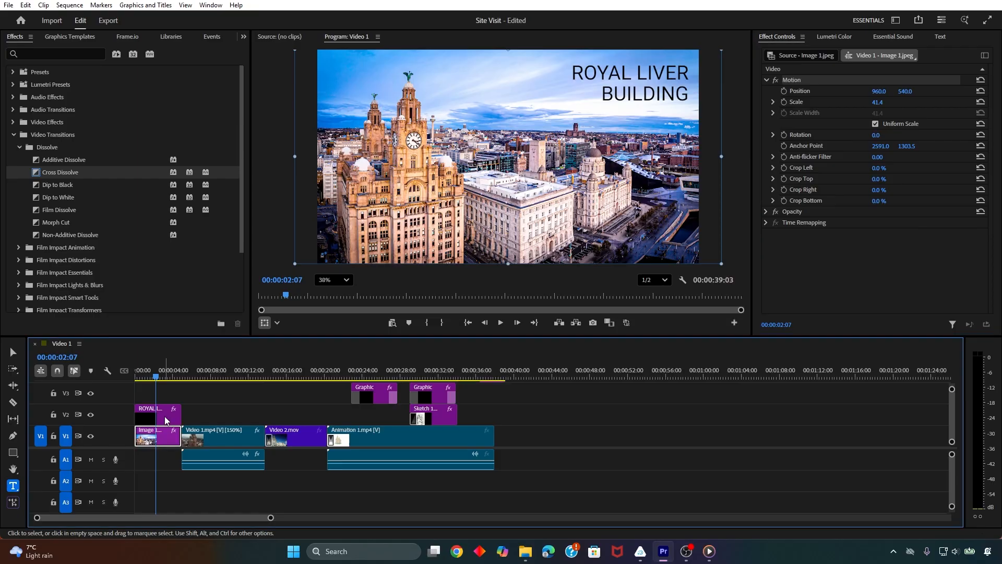
pyautogui.press('Home')
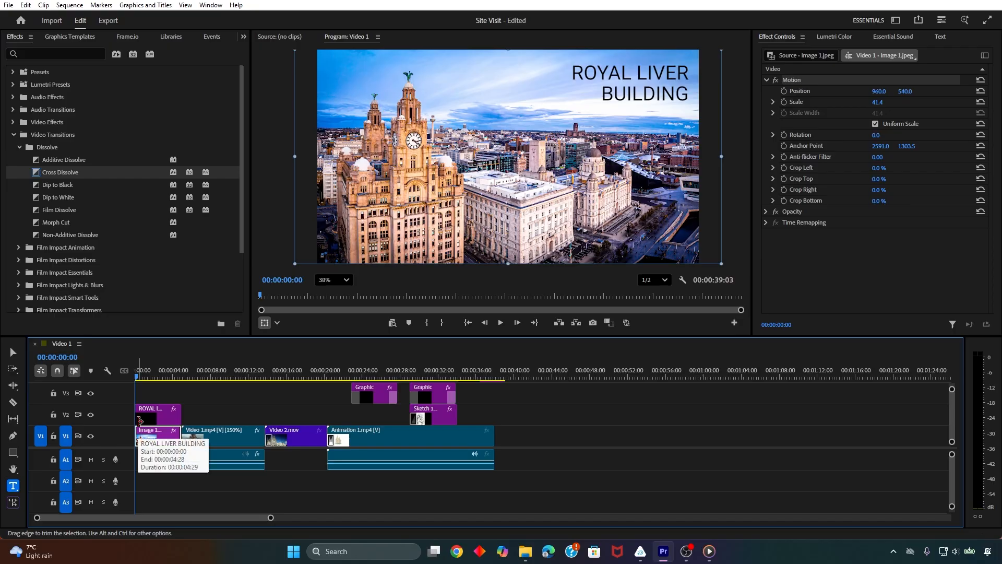
pyautogui.click(170, 433)
pyautogui.press('Down')
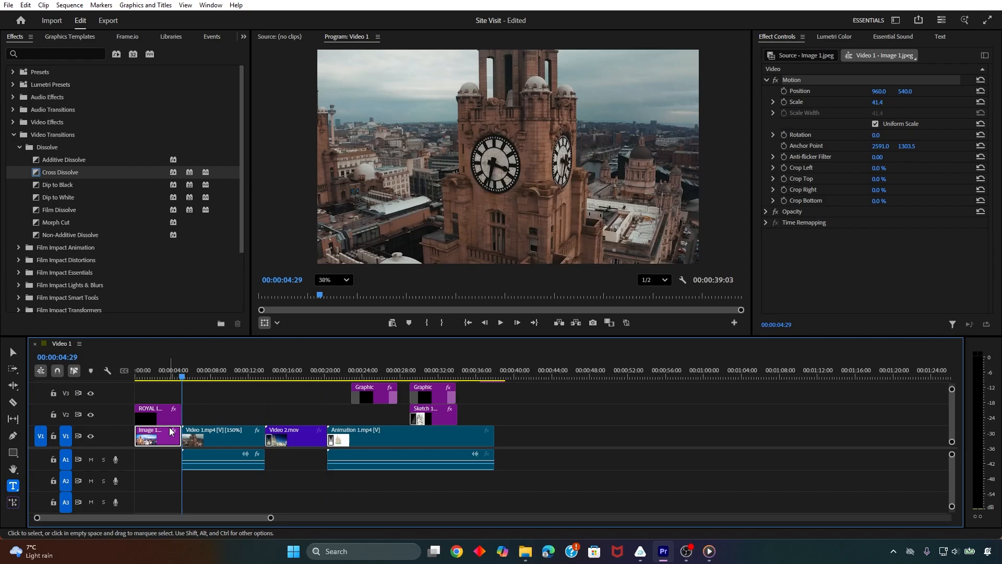
pyautogui.press('Down')
pyautogui.press('Down')
pyautogui.press('Down')
pyautogui.press('Up')
pyautogui.press('Up')
pyautogui.press('Up')
pyautogui.press('Up')
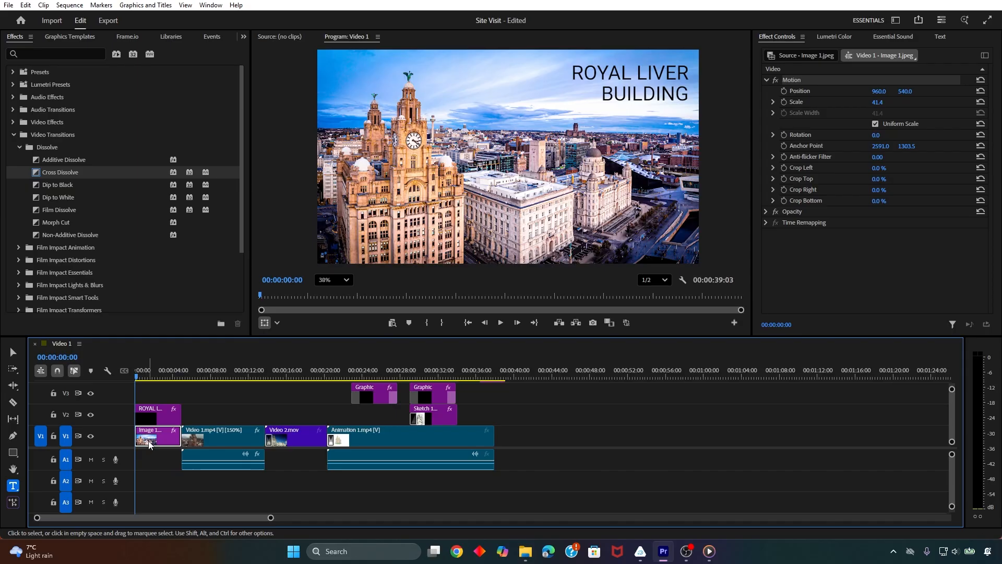
# Turn on Scale animation for Image 1.jpeg at 00:00:00:00, setting a first keyframe at 41.4
pyautogui.click(784, 102)
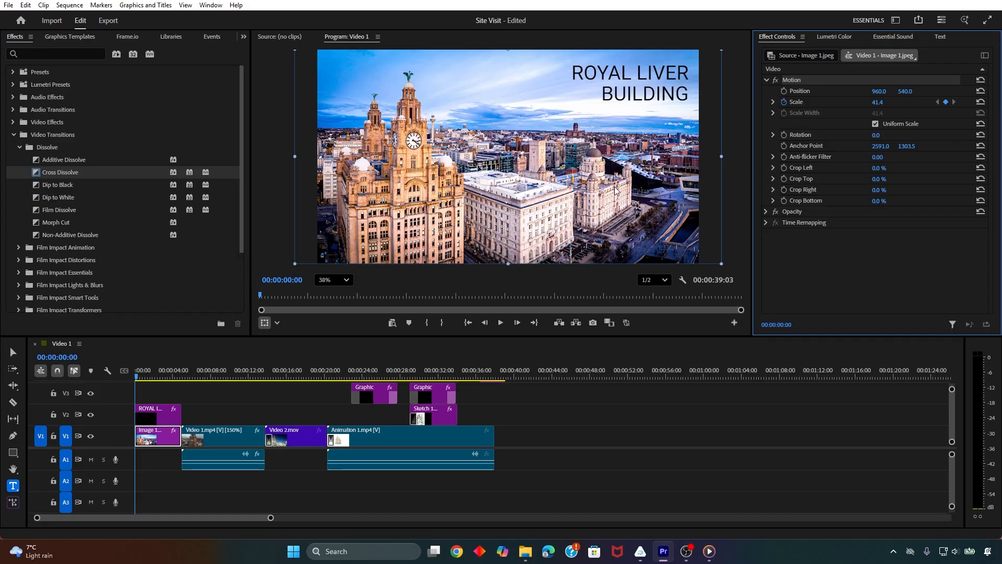
pyautogui.click(946, 102)
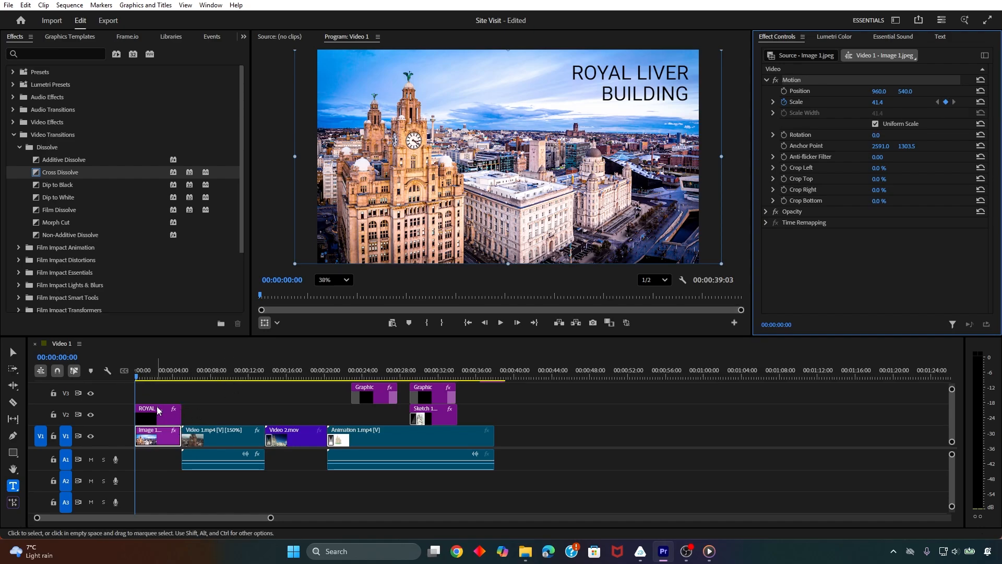
# Place the playhead on the last frame of Image 1.jpeg at 00:00:04:28, just before Video 1.mp4 starts
pyautogui.press('Down')
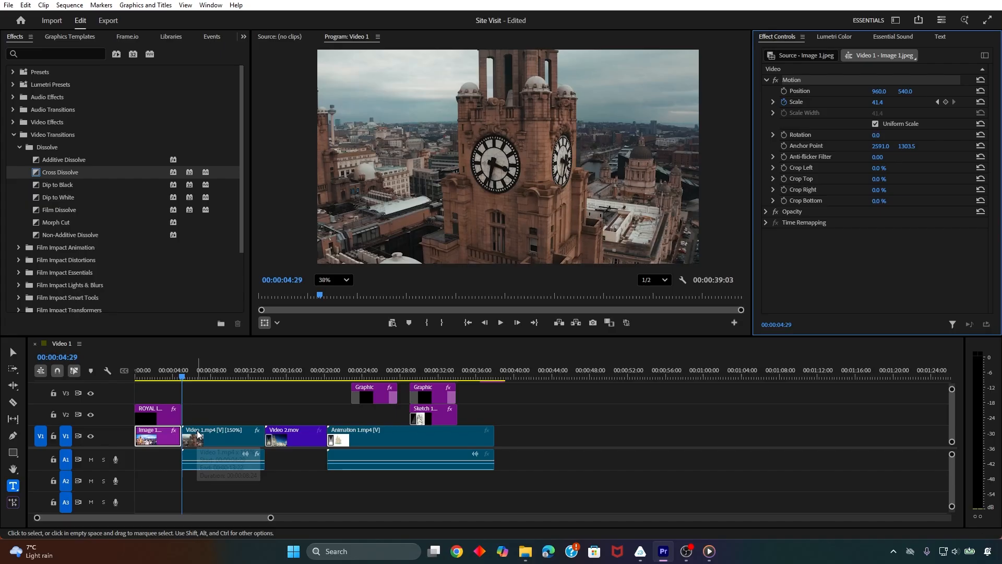
pyautogui.press('Left')
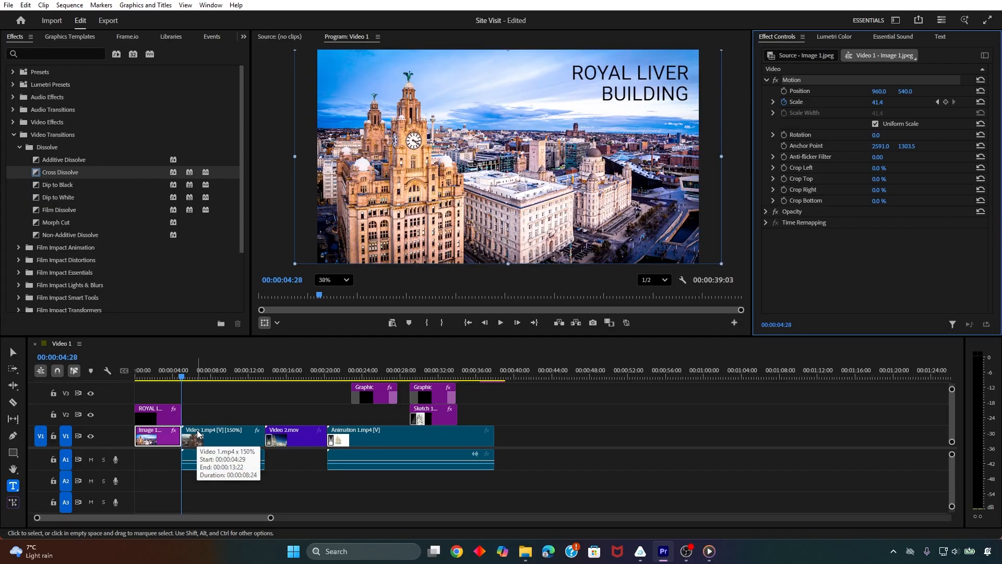
pyautogui.press('Left')
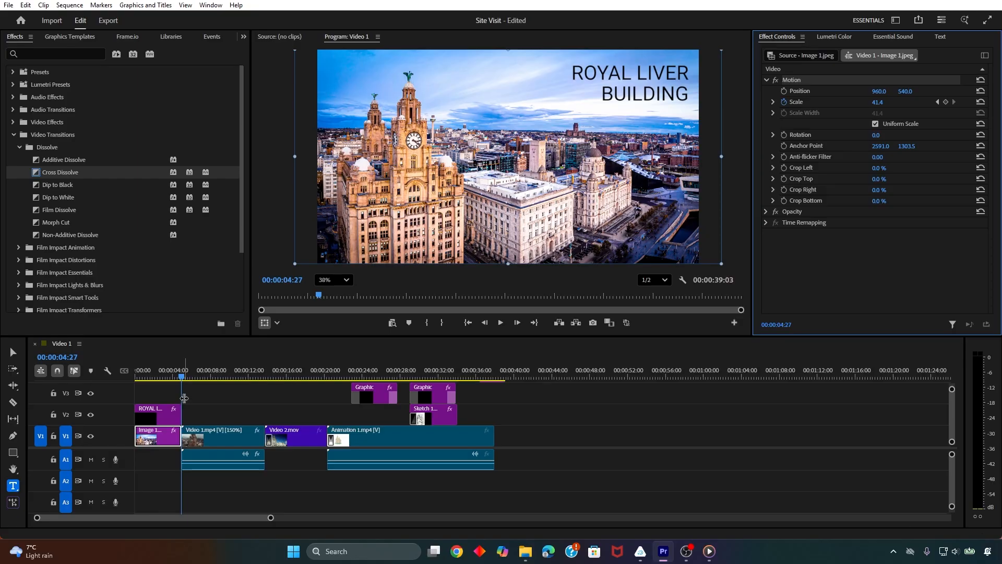
pyautogui.press('Left')
pyautogui.press('Left')
pyautogui.press('Left')
pyautogui.press('Left')
pyautogui.press('Left')
pyautogui.press('Left')
pyautogui.press('Left')
pyautogui.press('Left')
pyautogui.press('Left')
pyautogui.press('Left')
pyautogui.press('Left')
pyautogui.press('Left')
pyautogui.press('Left')
pyautogui.press('Left')
pyautogui.press('Left')
pyautogui.press('Left')
pyautogui.press('Left')
pyautogui.press('Left')
pyautogui.press('Left')
pyautogui.press('Left')
pyautogui.press('Left')
pyautogui.press('Left')
pyautogui.press('Left')
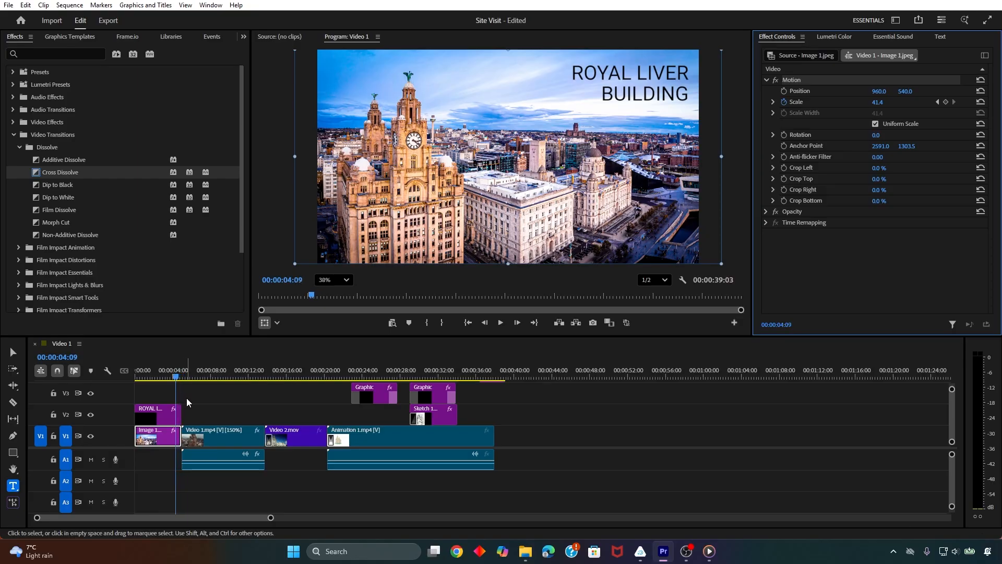
pyautogui.press('Right')
pyautogui.press('Right')
pyautogui.press('Right')
pyautogui.press('Right')
pyautogui.press('Right')
pyautogui.press('Right')
pyautogui.press('Right')
pyautogui.press('Right')
pyautogui.press('Right')
pyautogui.press('Right')
pyautogui.press('Right')
pyautogui.press('Right')
pyautogui.press('Right')
pyautogui.press('Right')
pyautogui.press('Right')
pyautogui.press('Right')
pyautogui.press('Right')
pyautogui.press('Right')
pyautogui.press('Right')
pyautogui.press('Right')
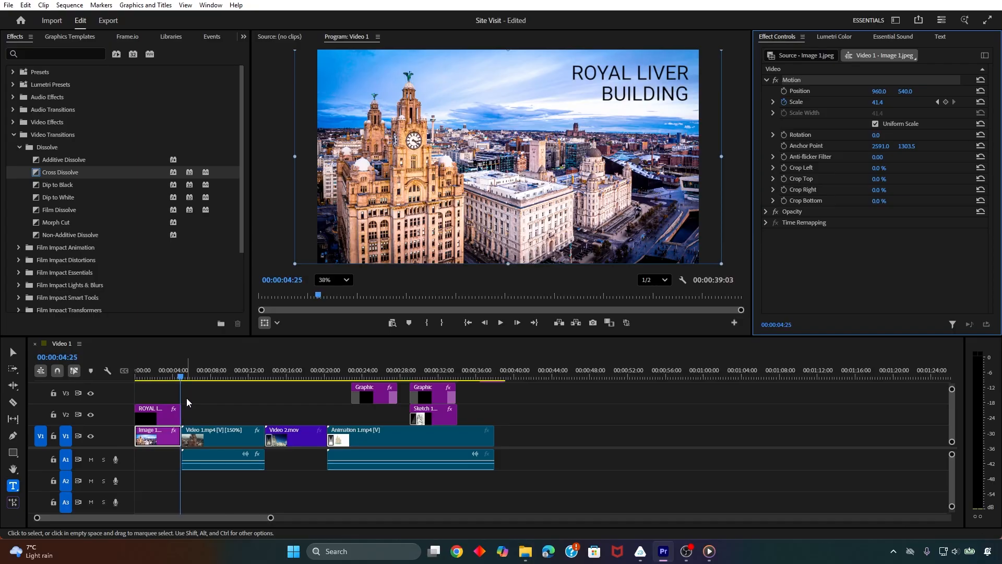
pyautogui.press('Right')
pyautogui.press('Right')
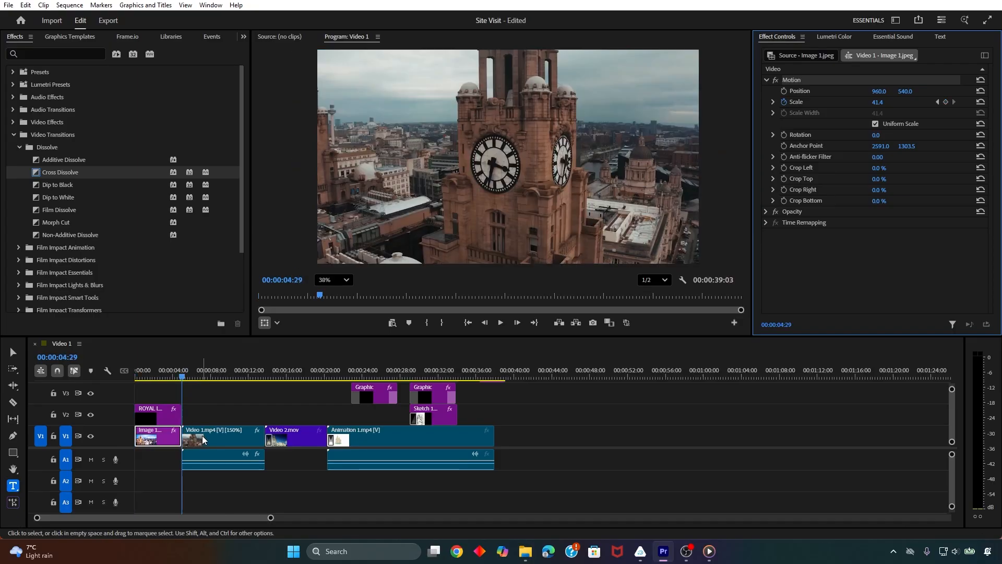
pyautogui.press('Left')
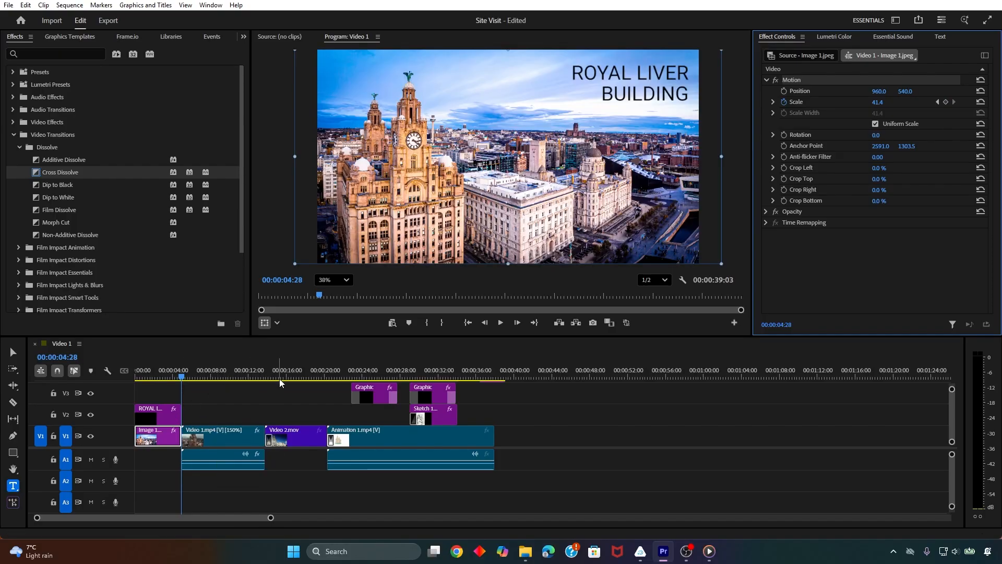
# Keyframe the scale of Image 1.jpeg at 51.4 on its last frame
pyautogui.click(878, 102)
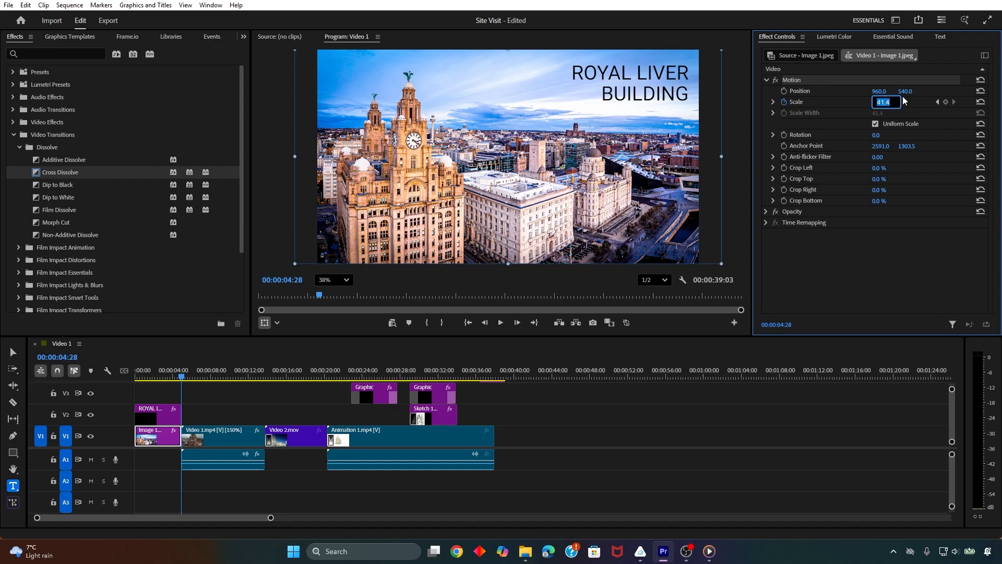
pyautogui.write('46.4')
pyautogui.press('Return')
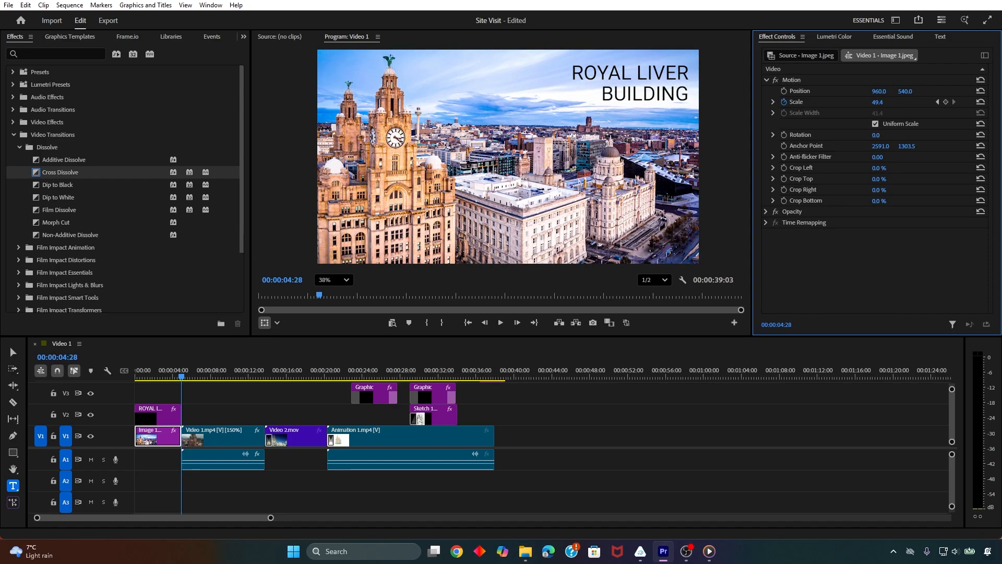
pyautogui.moveTo(878, 102); pyautogui.dragTo(880, 102)
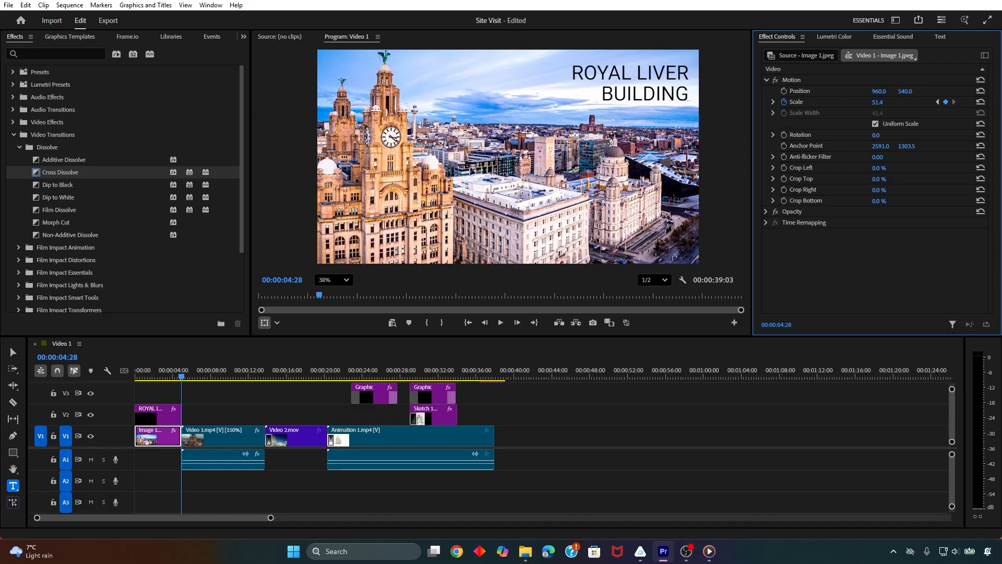
pyautogui.click(946, 102)
# Play Image 1.jpeg from 00:00:00:00 into Video 1.mp4 to check the zoom-in
pyautogui.moveTo(180, 375); pyautogui.dragTo(130, 371)
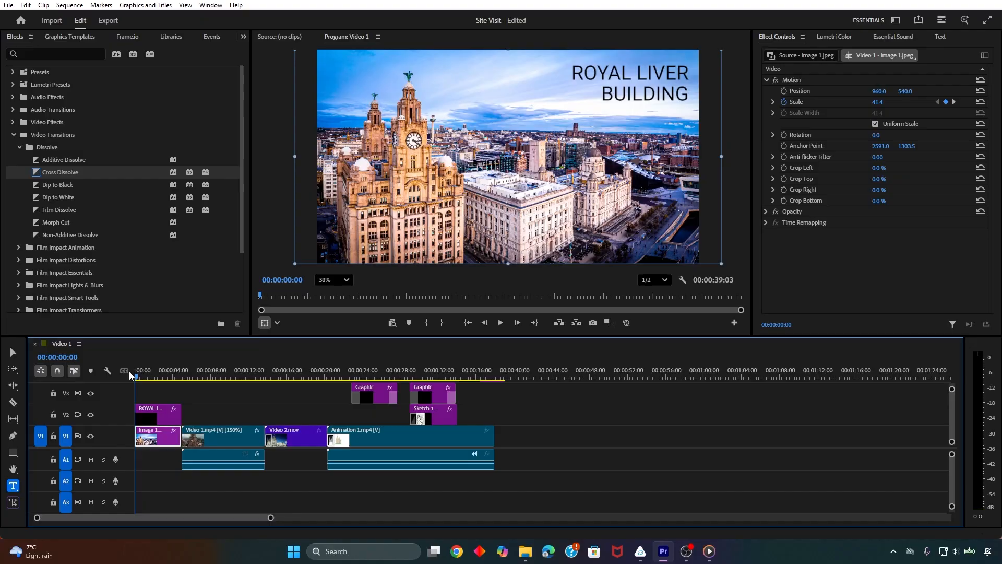
pyautogui.press('space')
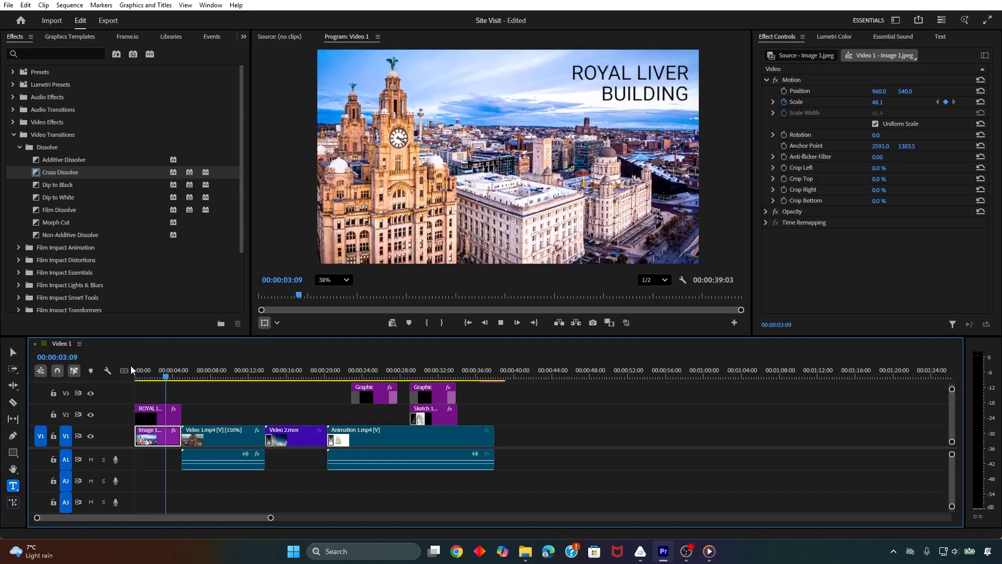
pyautogui.press('space')
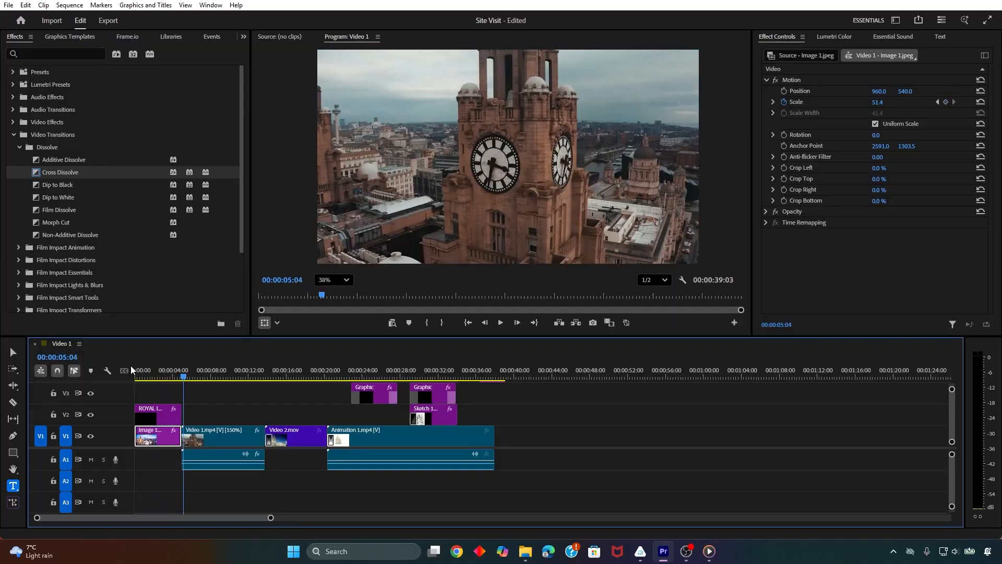
# Animate the Position of Image 1.jpeg from 960.0, 540.0 at 00:00:00:00 to 1326.0, 540.0 at 00:00:04:28
pyautogui.moveTo(180, 376); pyautogui.dragTo(120, 377)
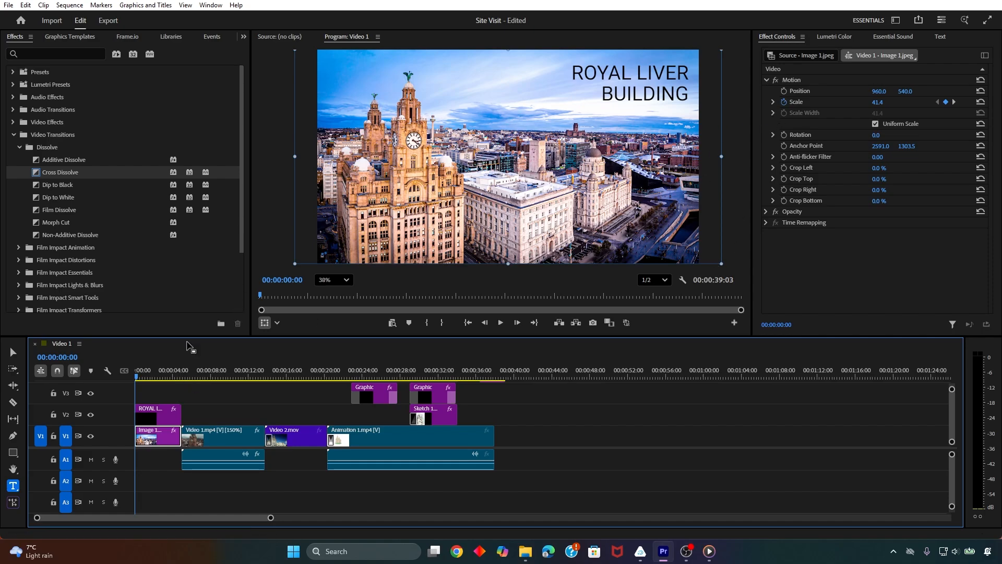
pyautogui.click(784, 90)
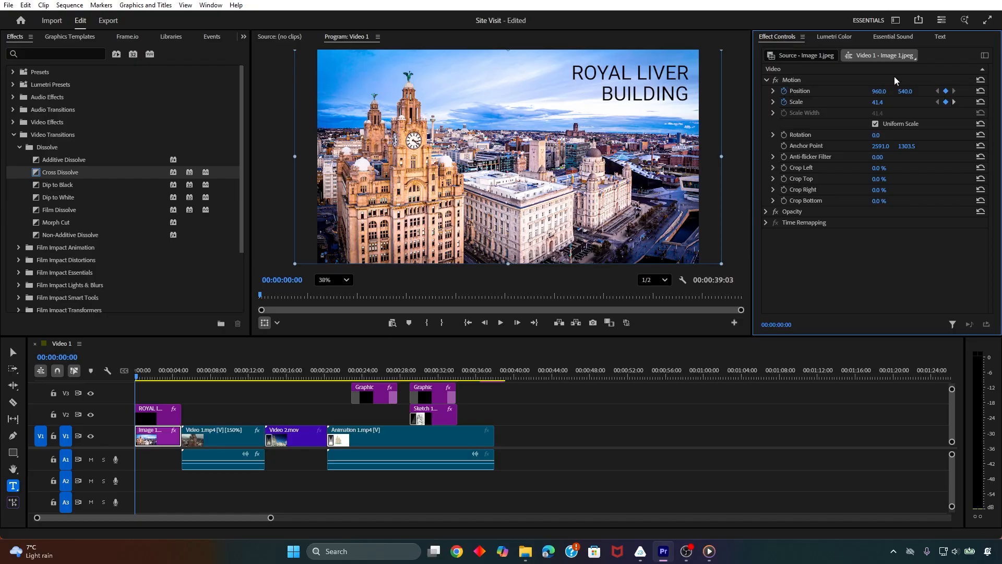
pyautogui.press('Down')
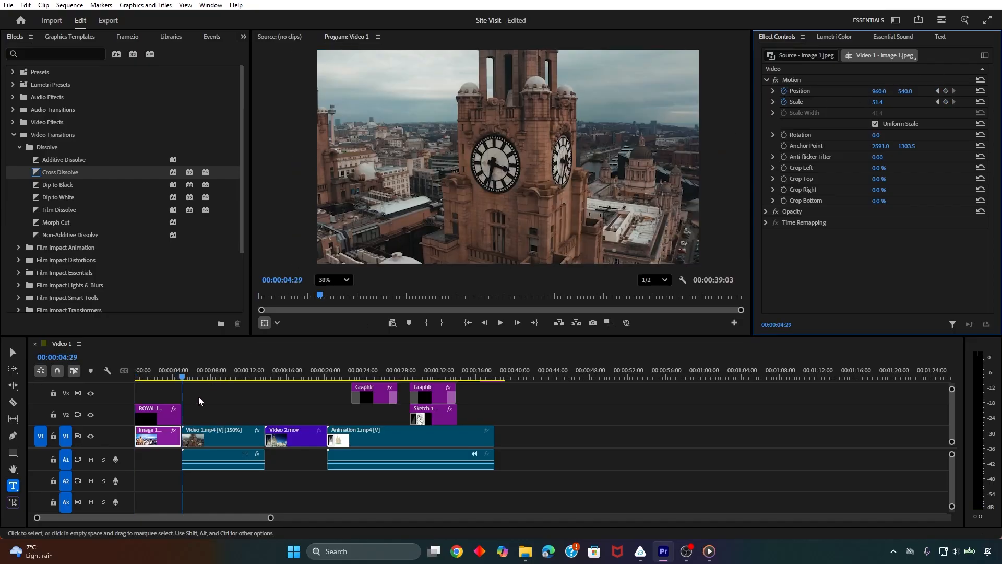
pyautogui.press('Left')
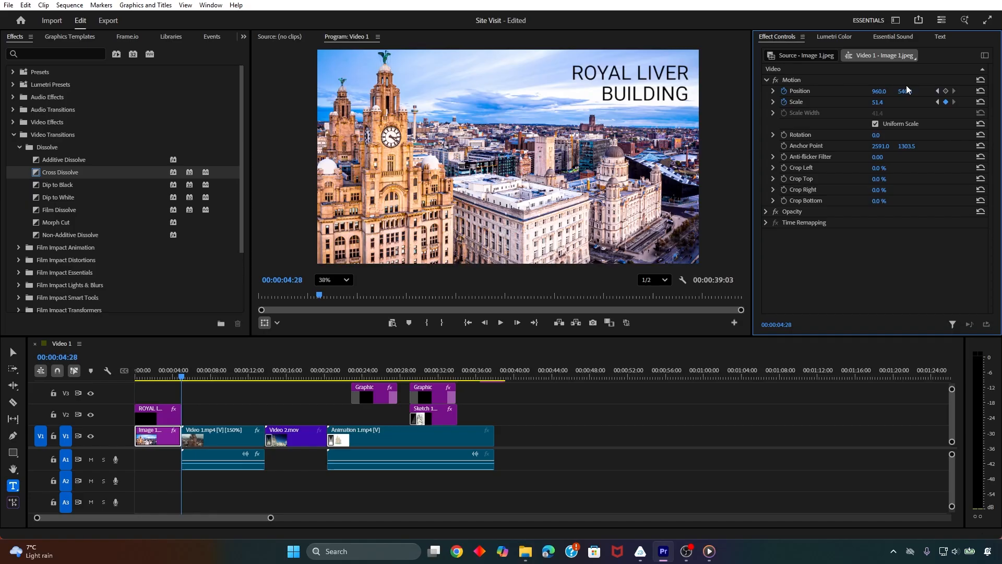
pyautogui.moveTo(870, 92); pyautogui.dragTo(994, 92)
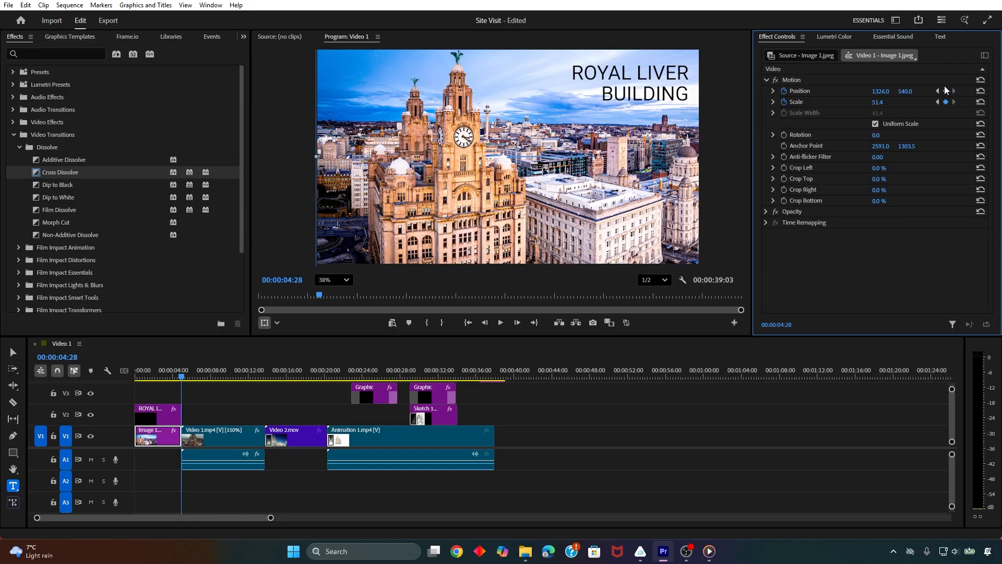
# Play the opening image twice from the start to review its combined zoom and pan, and scrub to 00:00:37:02
pyautogui.click(111, 385)
pyautogui.press('Home')
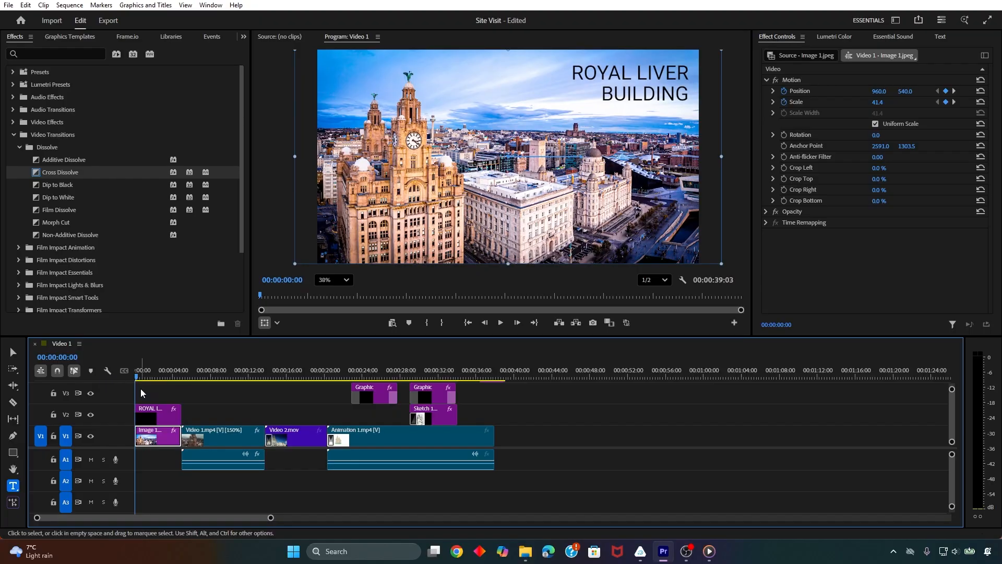
pyautogui.press('space')
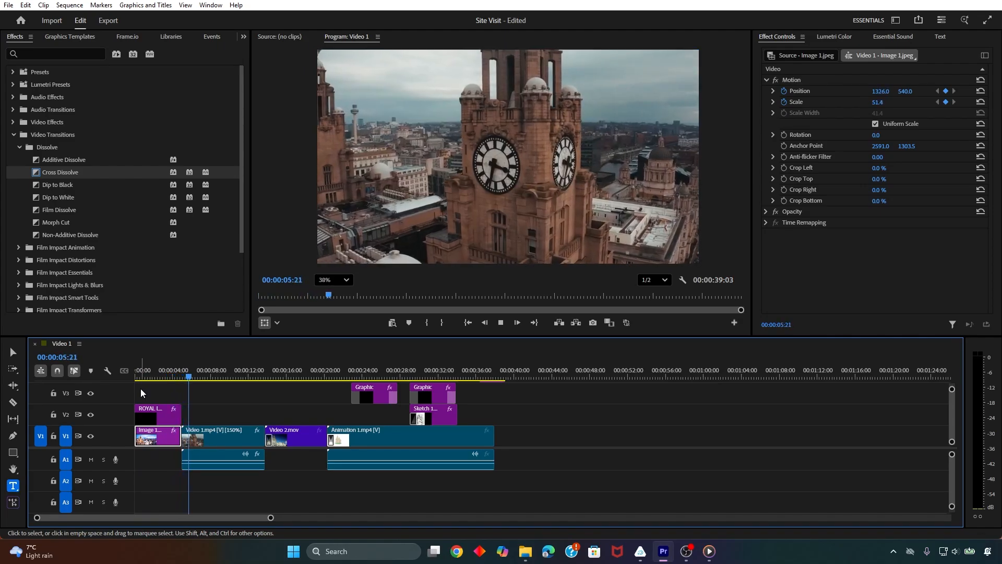
pyautogui.press('space')
pyautogui.moveTo(191, 377); pyautogui.dragTo(115, 375)
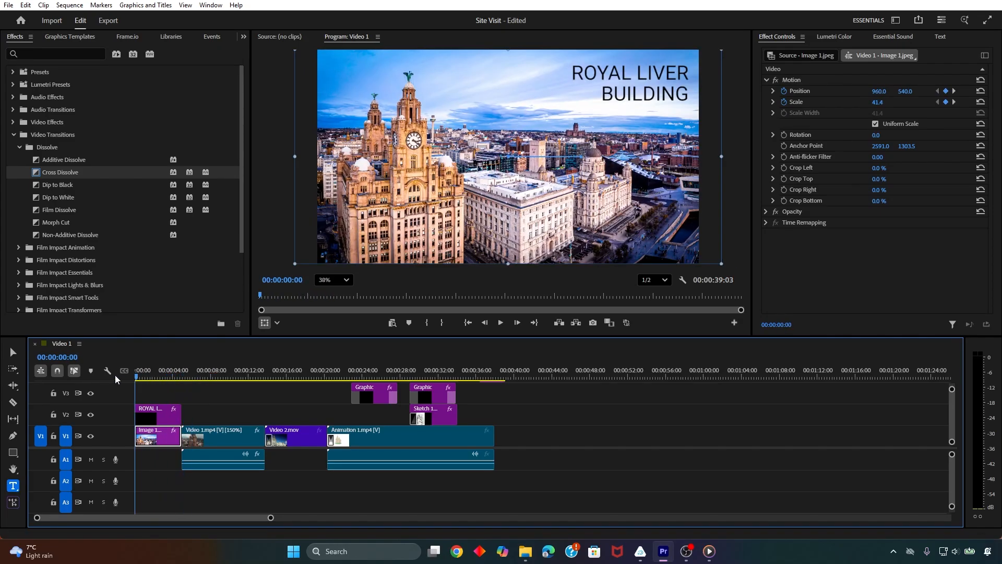
pyautogui.press('space')
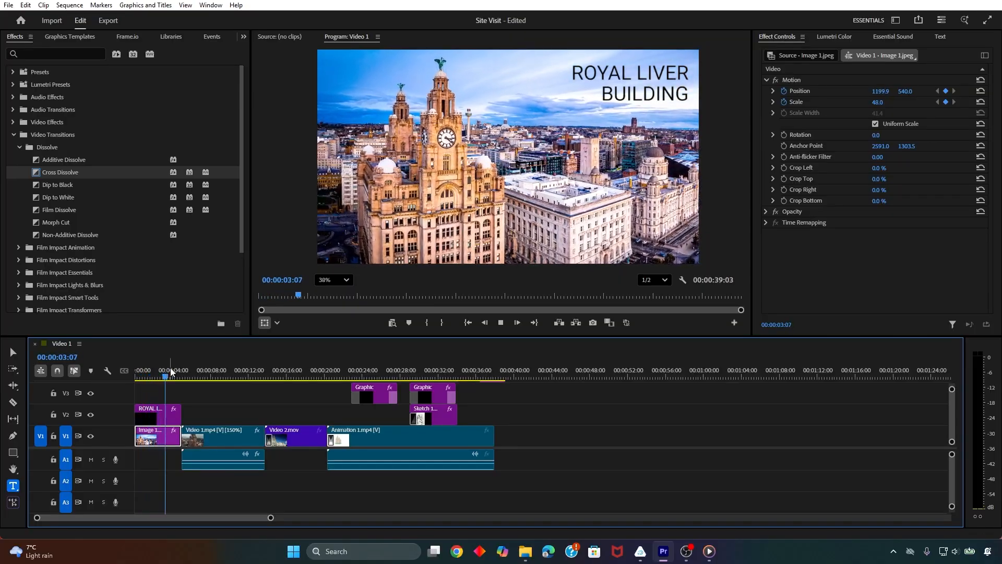
pyautogui.press('space')
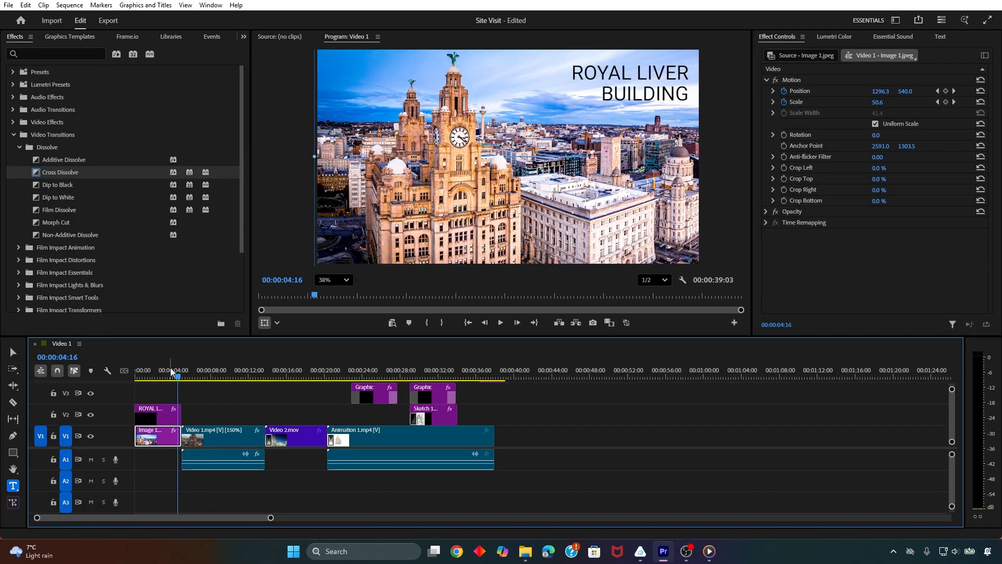
pyautogui.moveTo(171, 372); pyautogui.dragTo(486, 379)
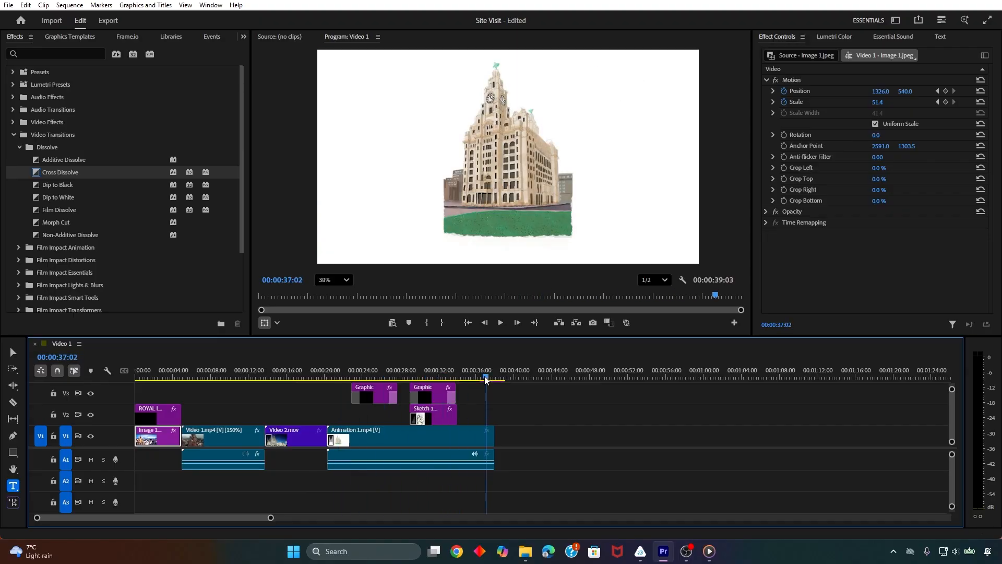
# Place Image 2.jpeg from the project bin on V1 directly after Animation 1.mp4 and preview it
pyautogui.click(243, 37)
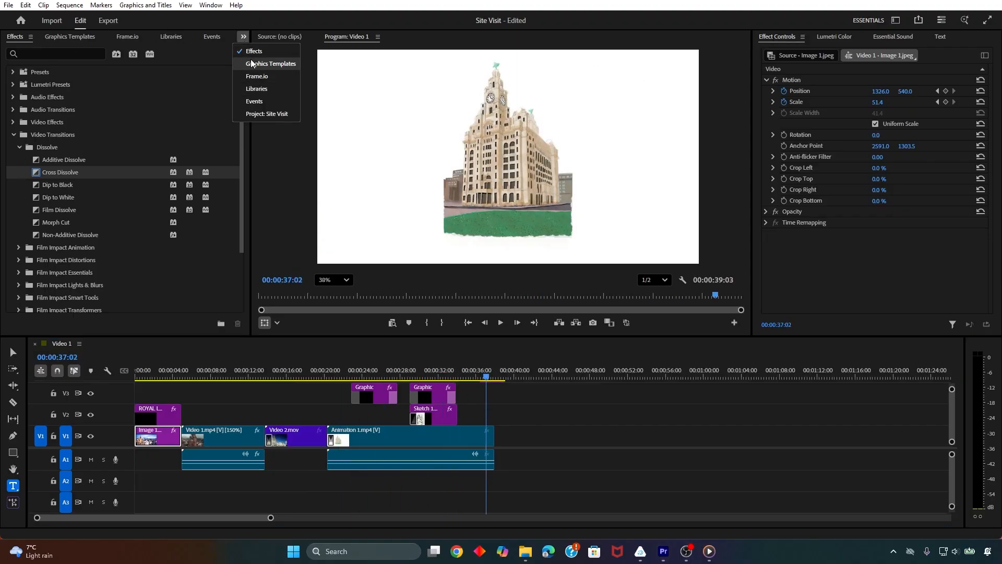
pyautogui.click(260, 114)
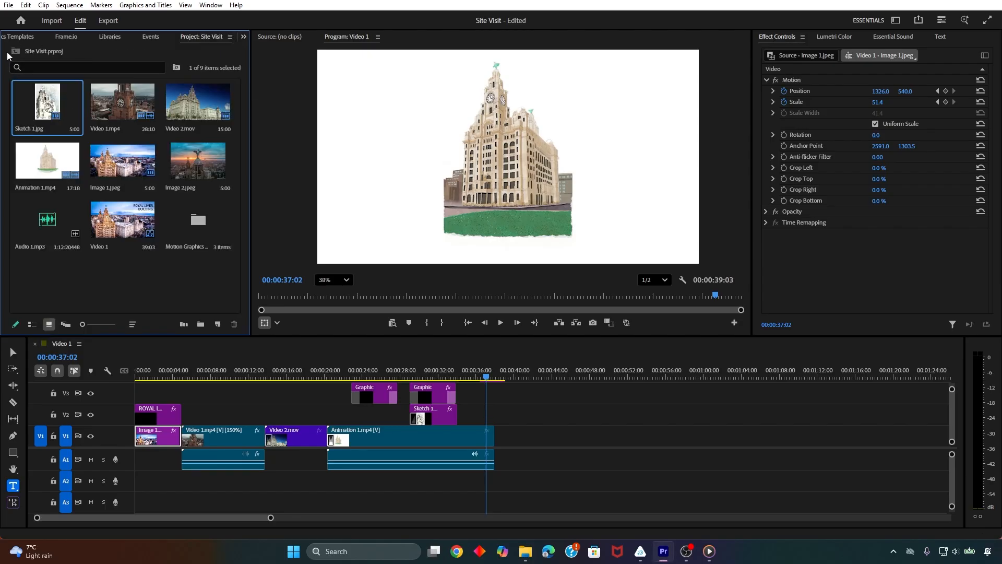
pyautogui.click(138, 278)
pyautogui.click(177, 160)
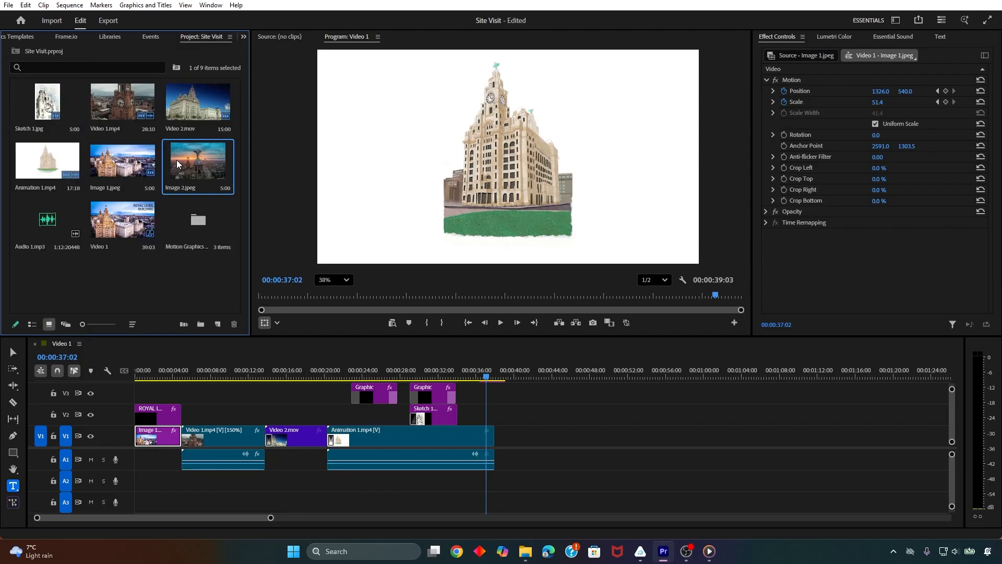
pyautogui.moveTo(180, 161)
pyautogui.mouseDown()
pyautogui.moveTo(355, 270)
pyautogui.moveTo(502, 418)
pyautogui.moveTo(499, 435)
pyautogui.mouseUp()
pyautogui.press('space')
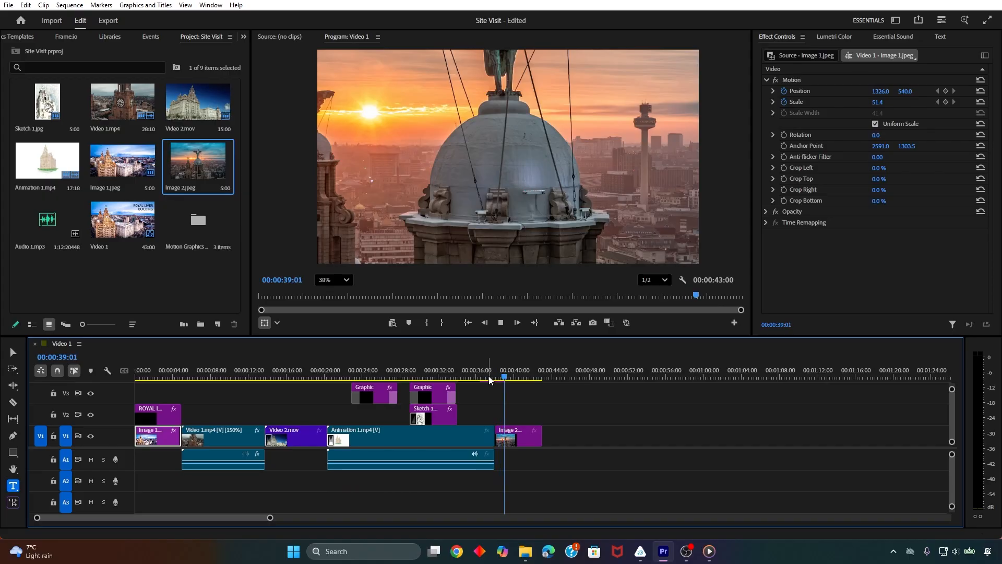
# Try Fit to frame on the Image 2.jpeg clip, and apply Fill frame to it instead
pyautogui.click(531, 444)
pyautogui.rightClick(531, 440)
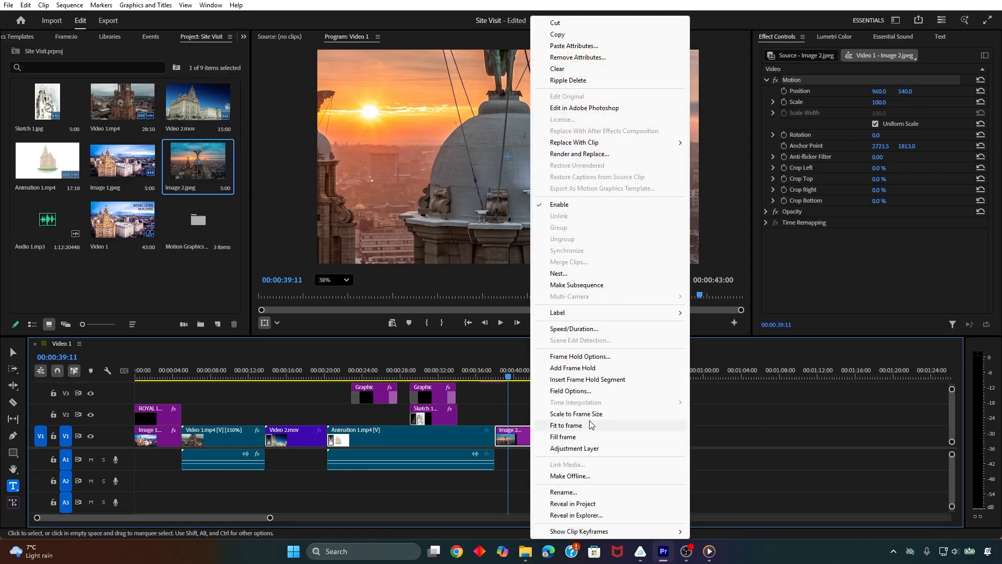
pyautogui.click(584, 425)
pyautogui.rightClick(535, 441)
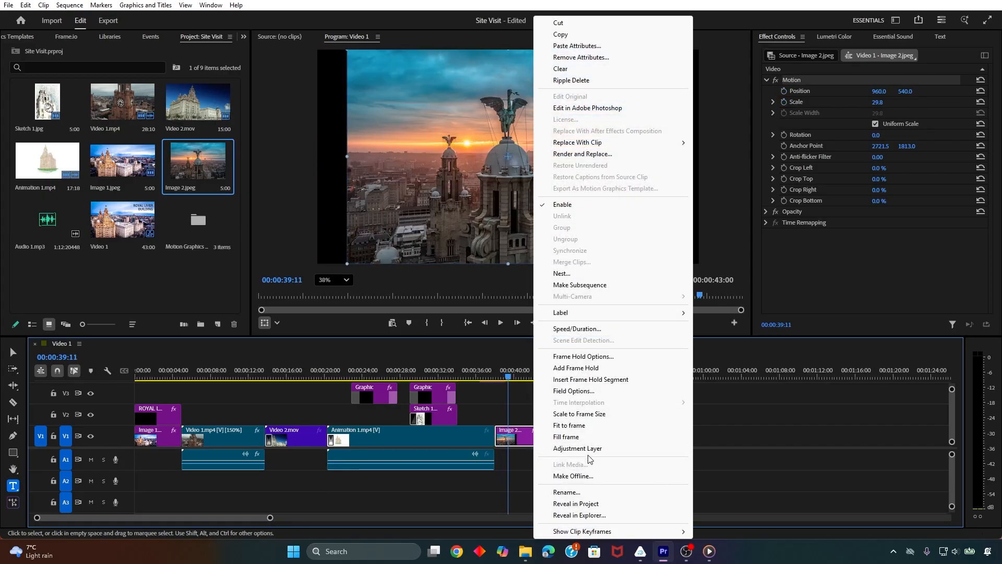
pyautogui.click(589, 445)
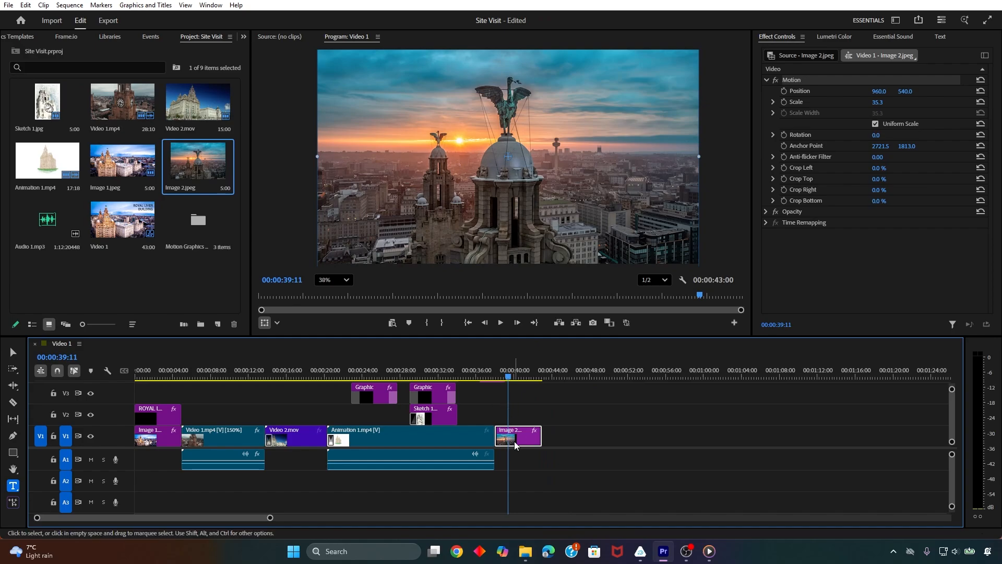
# Animate the Scale of Image 2.jpeg from 35.3 at 00:00:38:01 to 91.3 at 00:00:42:29
pyautogui.moveTo(508, 389); pyautogui.dragTo(495, 388)
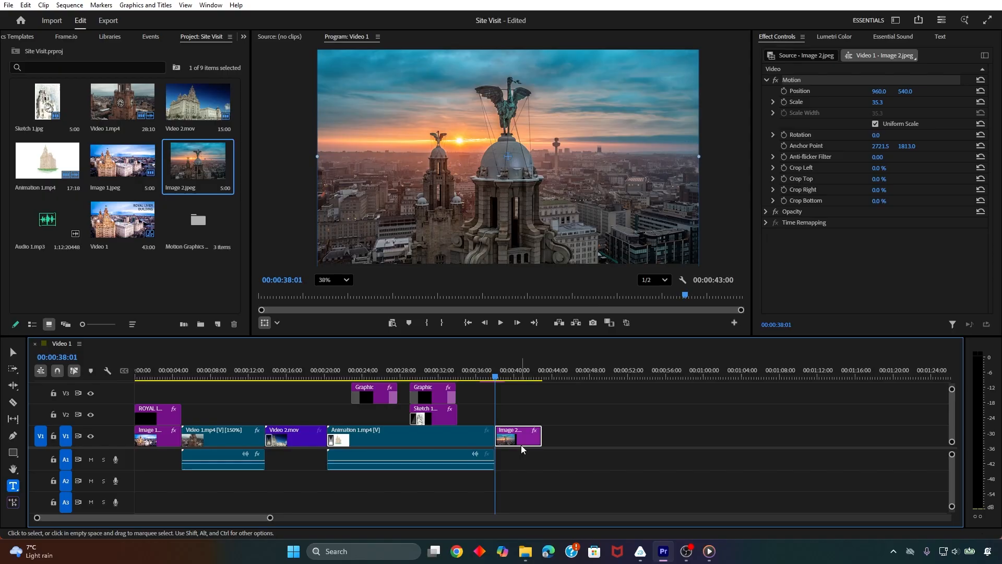
pyautogui.click(785, 104)
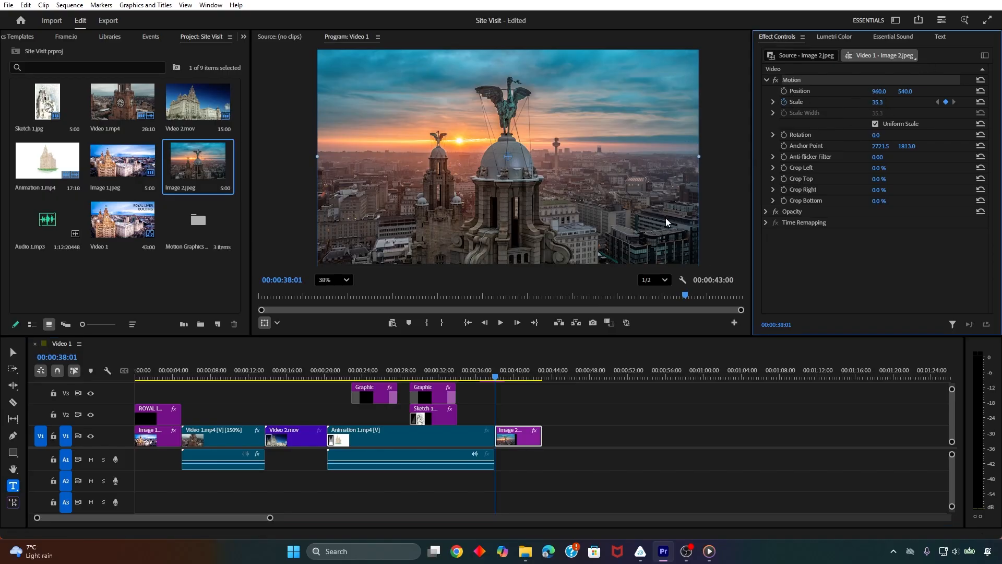
pyautogui.press('Down')
pyautogui.press('Left')
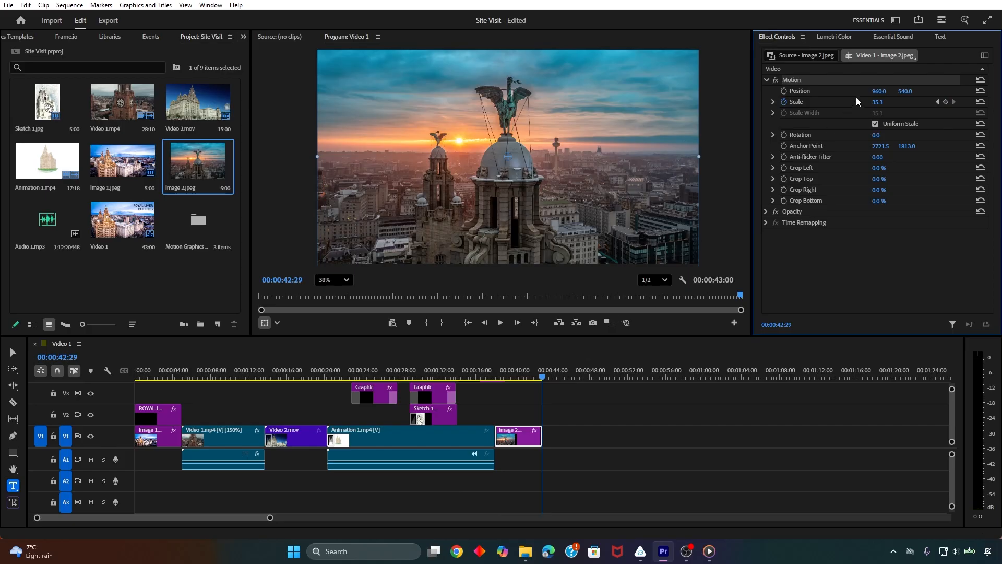
pyautogui.moveTo(876, 104); pyautogui.dragTo(922, 103)
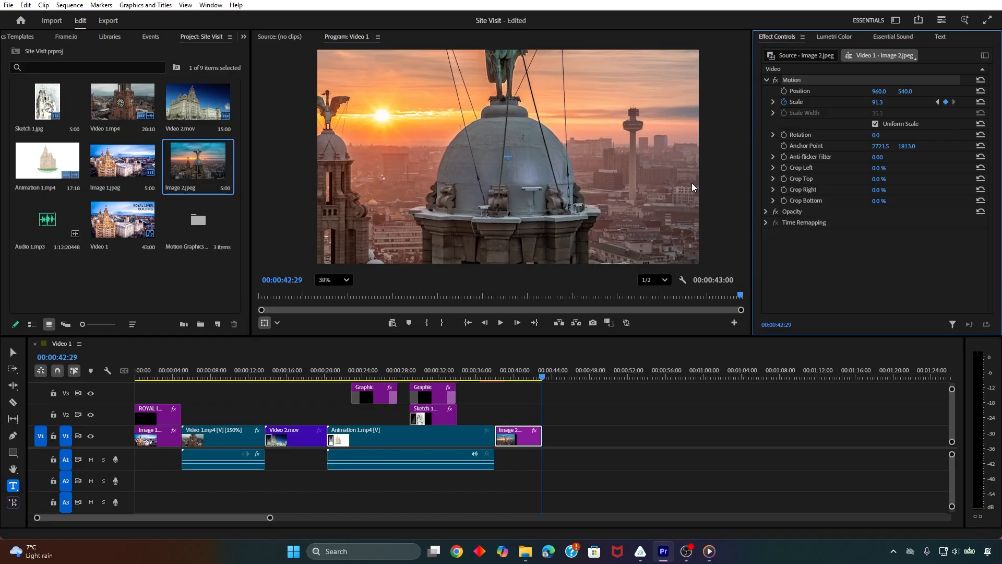
# Play Image 2.jpeg from 00:00:38:01 to check the zoom-in
pyautogui.press('Up')
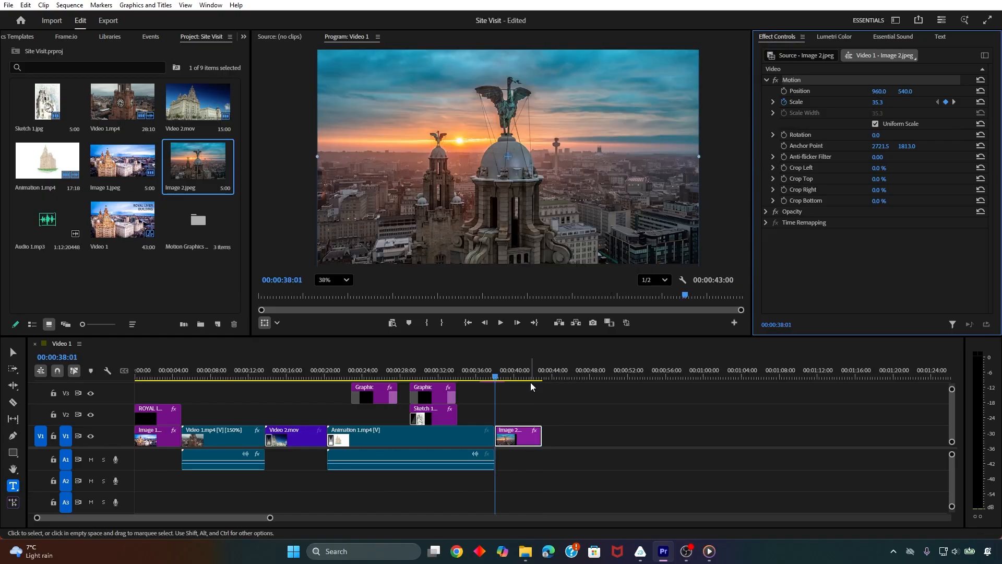
pyautogui.press('space')
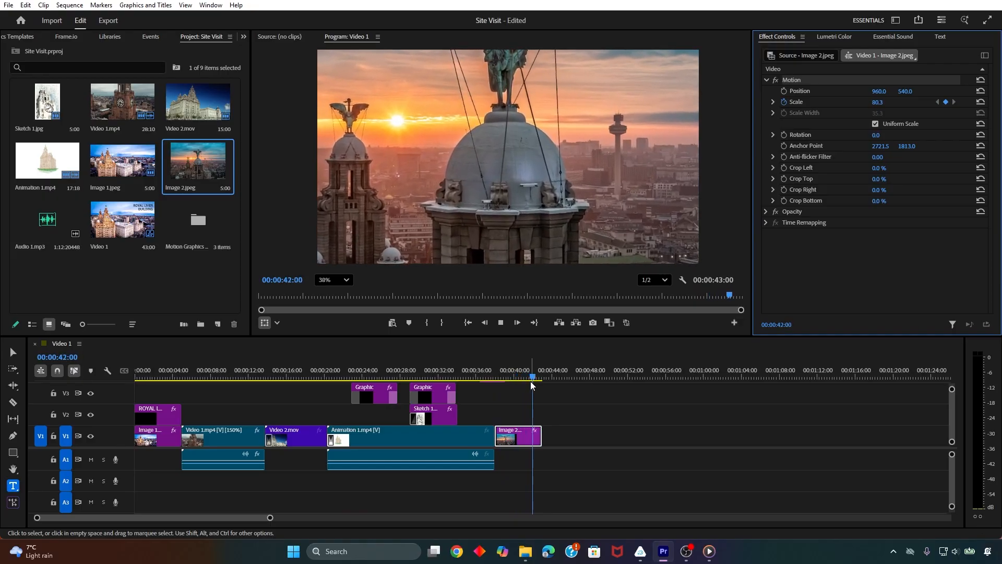
pyautogui.press('space')
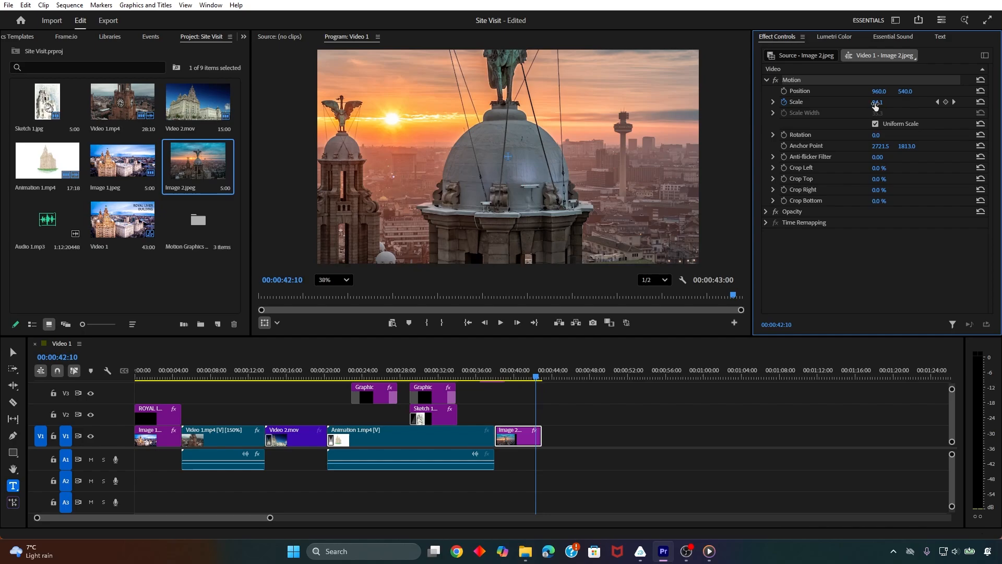
# Lower the Scale keyframe of Image 2.jpeg at 00:00:42:29 for a gentler zoom and replay the clip
pyautogui.press('Down')
pyautogui.press('Left')
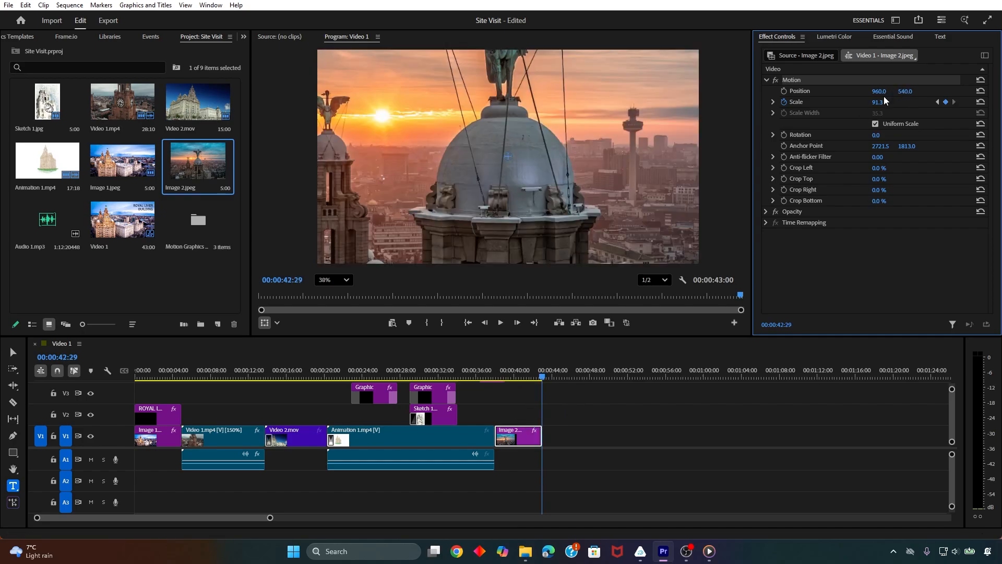
pyautogui.moveTo(874, 103); pyautogui.dragTo(861, 103)
pyautogui.press('Up')
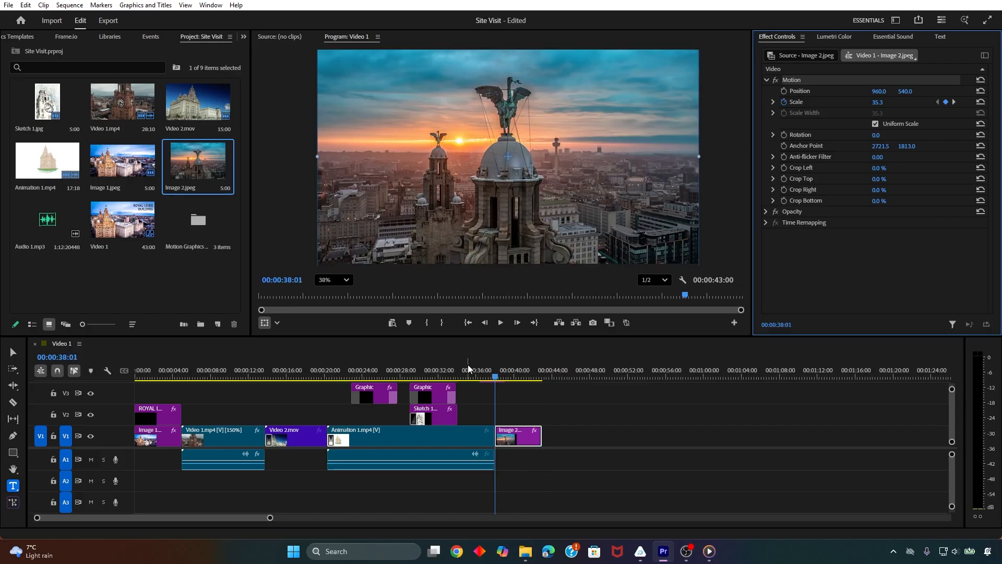
pyautogui.press('space')
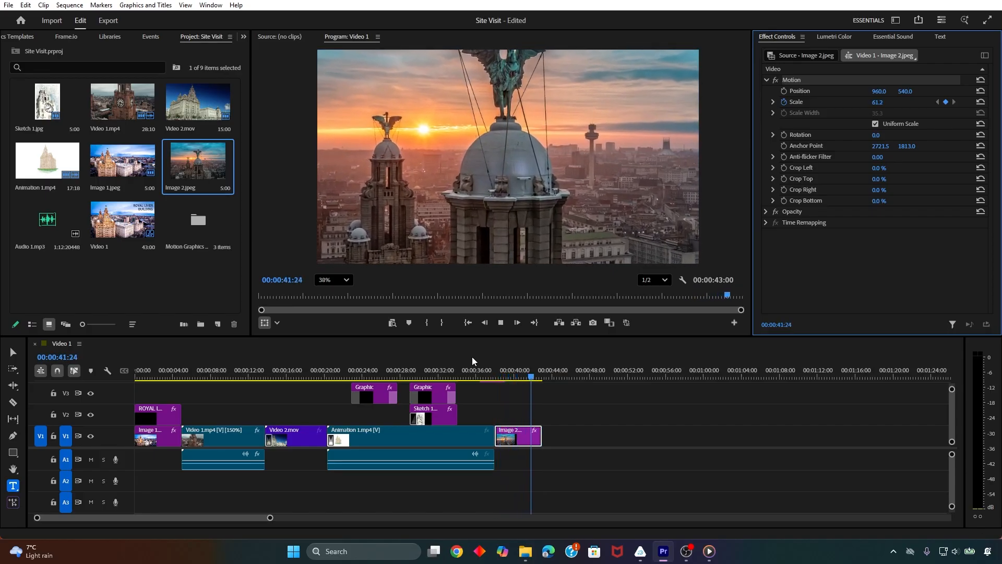
pyautogui.press('space')
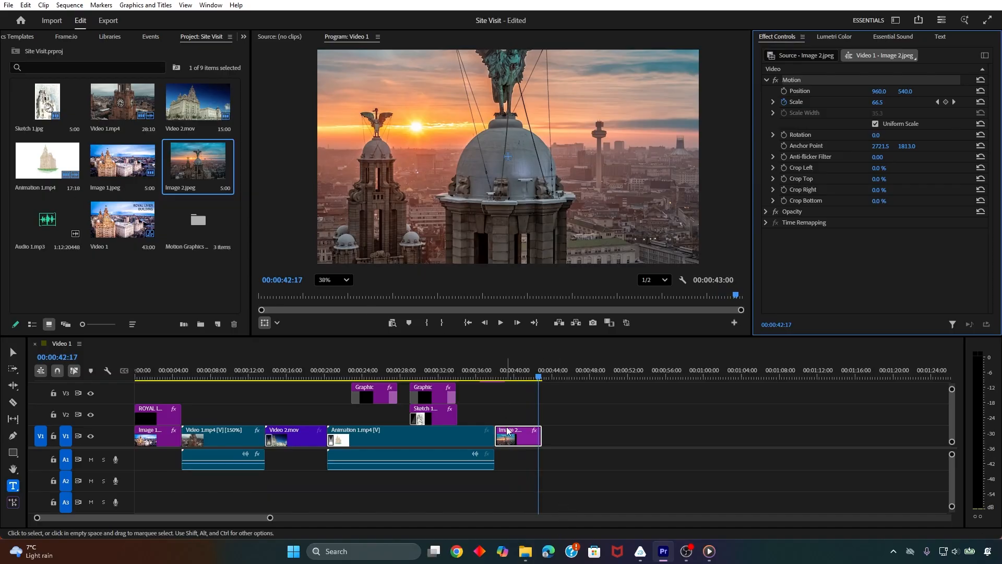
# Apply a Dip to Black transition to the end of Image 2.jpeg and preview the fade-out
pyautogui.click(245, 37)
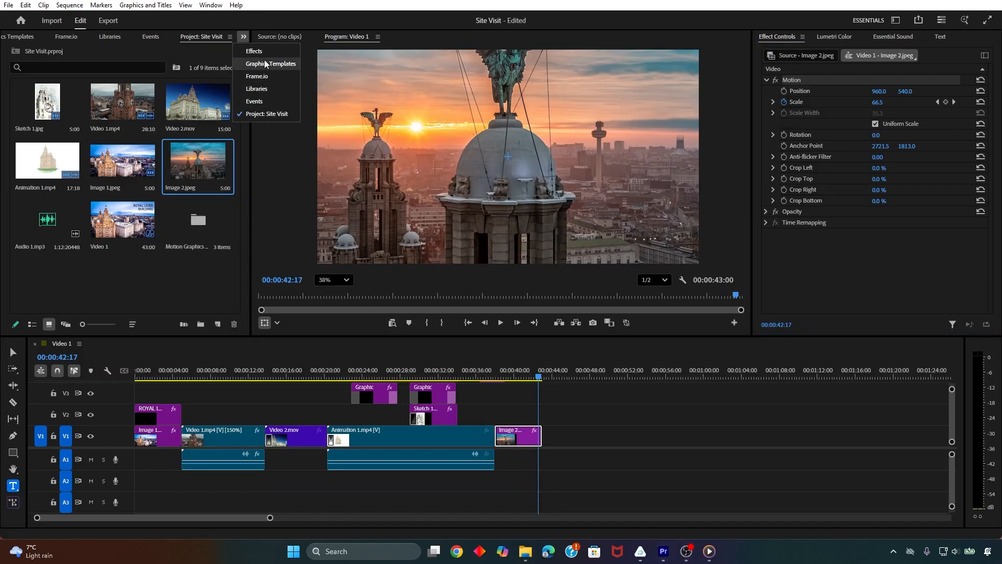
pyautogui.click(267, 64)
pyautogui.click(244, 37)
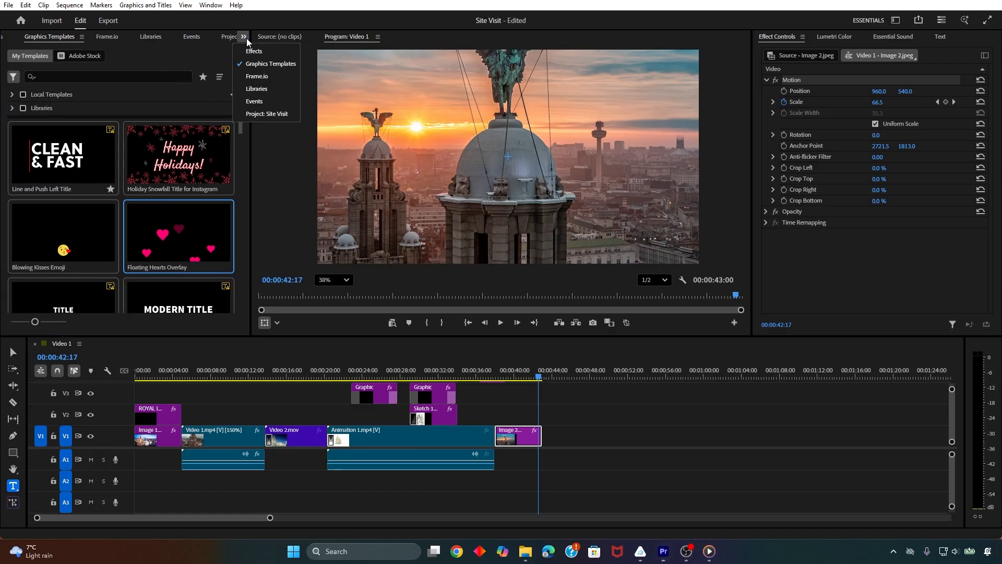
pyautogui.click(256, 50)
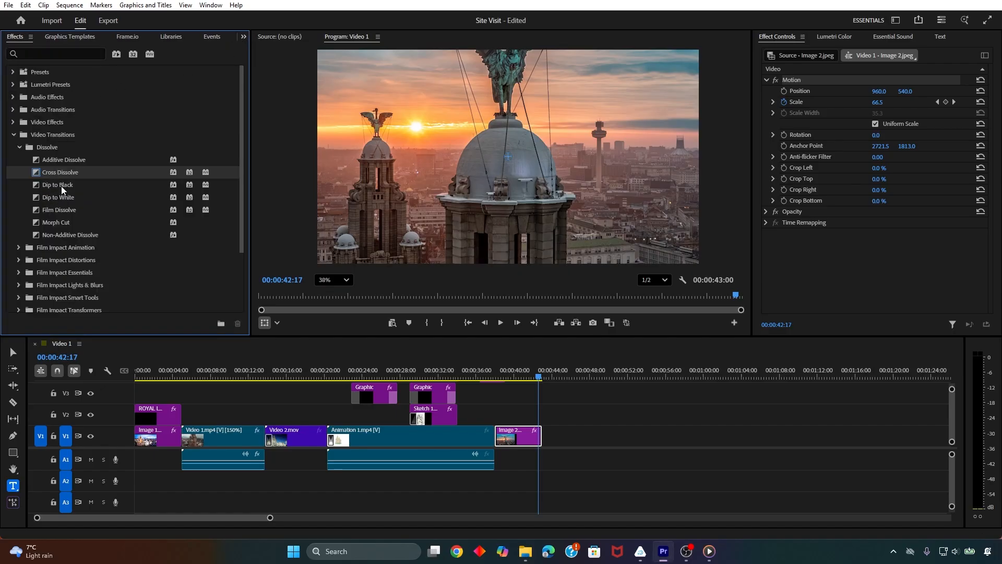
pyautogui.moveTo(61, 185); pyautogui.dragTo(538, 437)
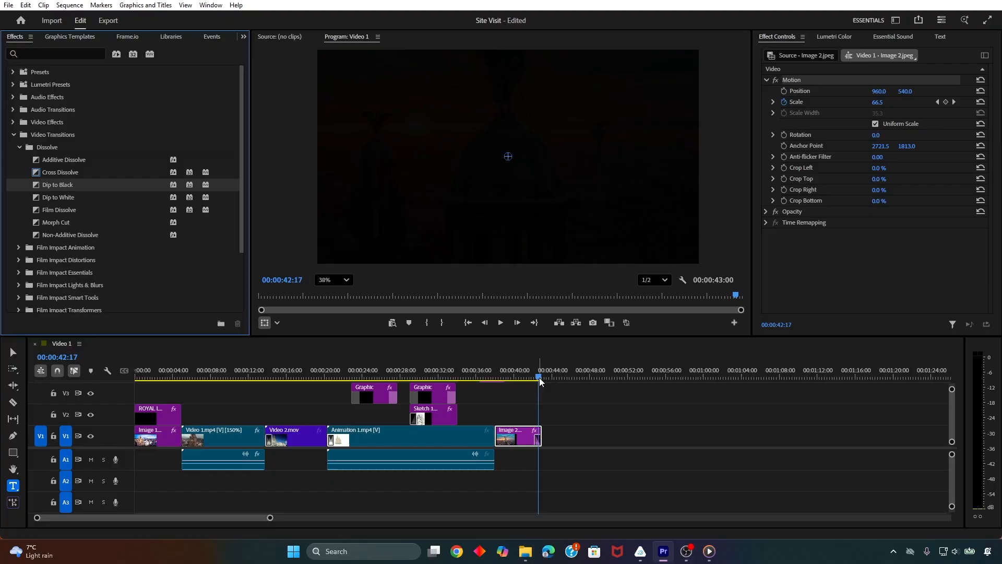
pyautogui.moveTo(540, 378); pyautogui.dragTo(513, 378)
pyautogui.press('space')
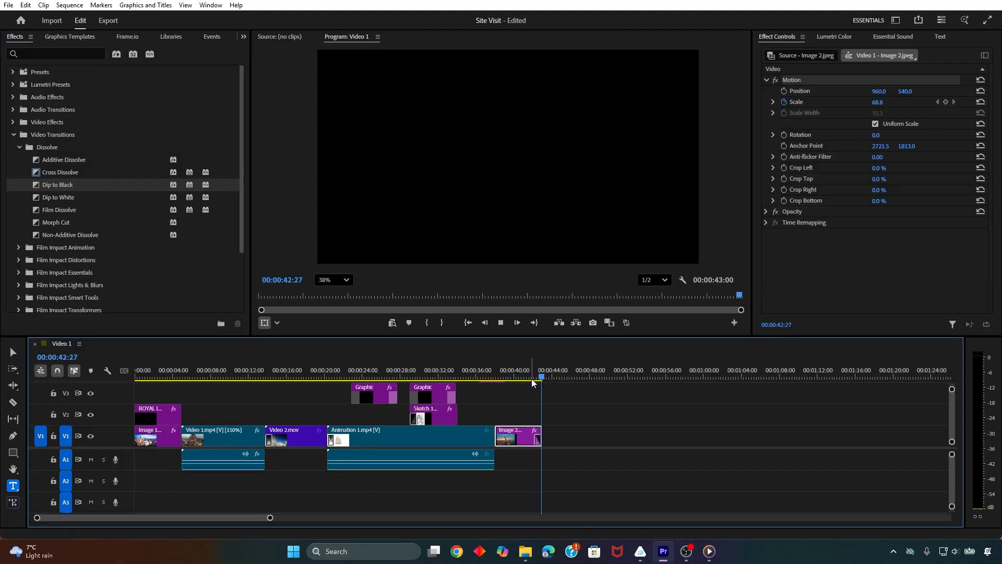
# Set the duration of the Dip to Black transition on Image 2.jpeg to 00:00:01:00
pyautogui.click(537, 440)
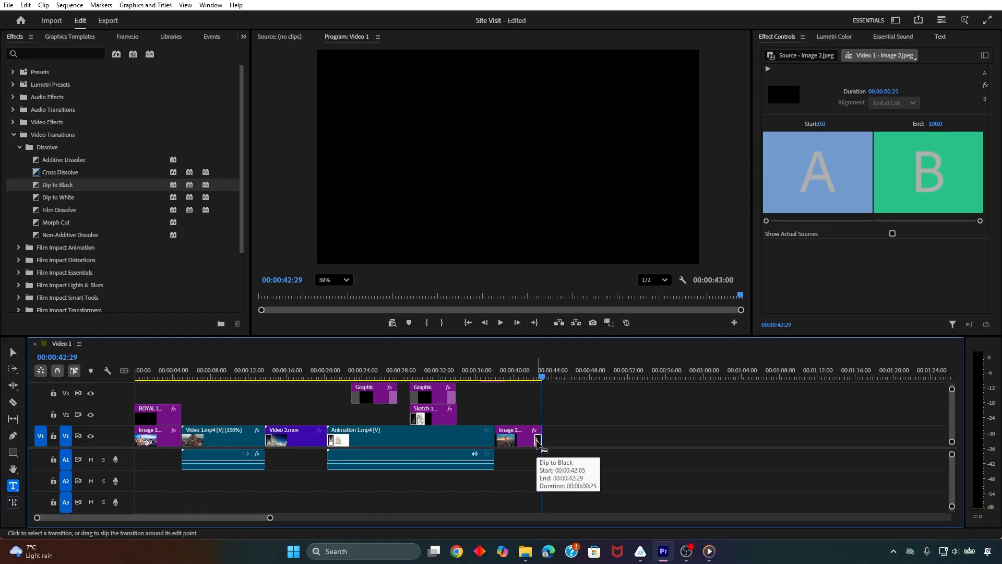
pyautogui.rightClick(538, 441)
pyautogui.click(559, 447)
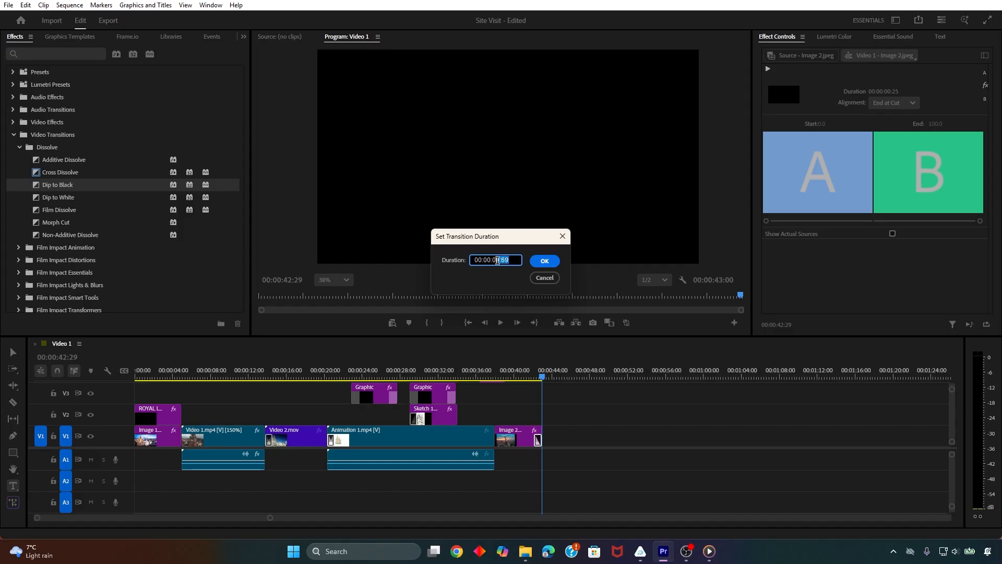
pyautogui.click(545, 261)
# Play the fade-out of Image 2.jpeg, and replay the clip from 00:00:37:23
pyautogui.click(528, 376)
pyautogui.press('space')
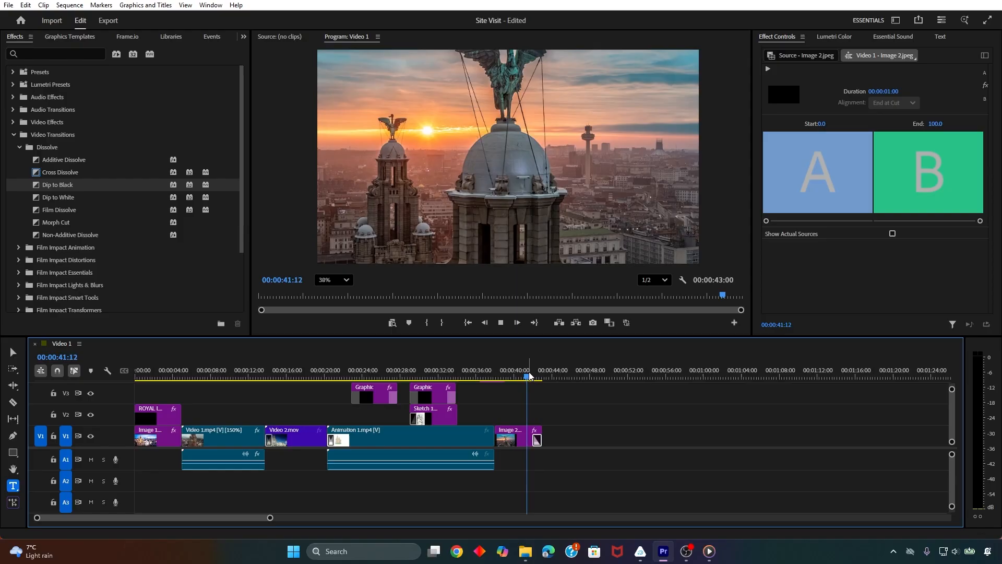
pyautogui.click(493, 376)
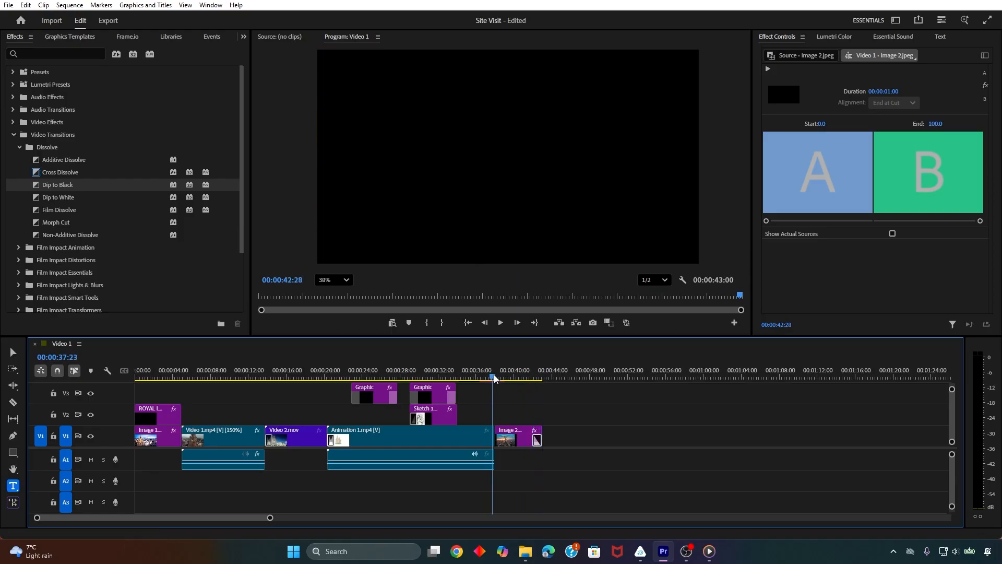
pyautogui.press('space')
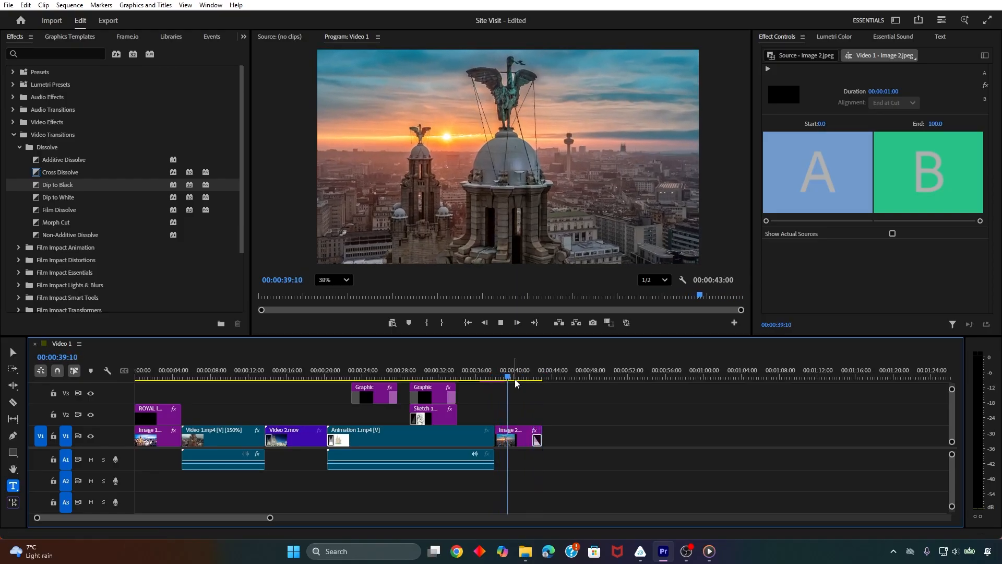
pyautogui.press('space')
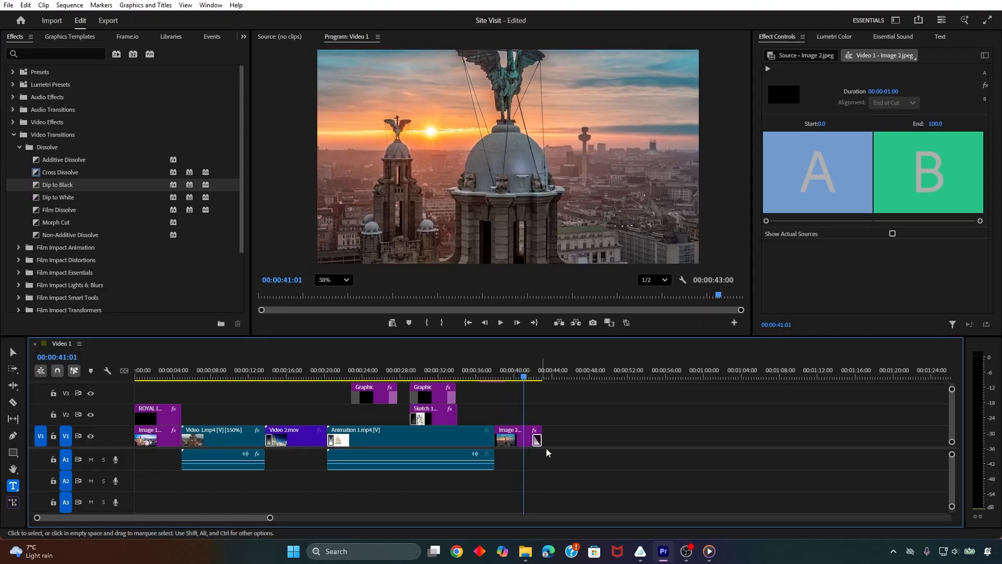
# Lengthen the Dip to Black transition at the end of Image 2.jpeg to 00:00:02:00
pyautogui.rightClick(538, 440)
pyautogui.click(570, 448)
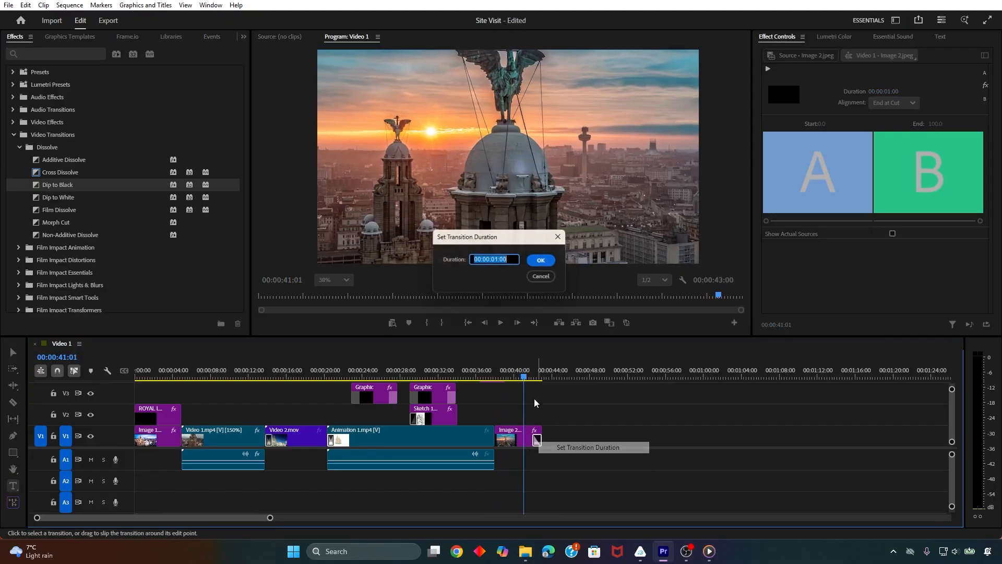
pyautogui.write('2')
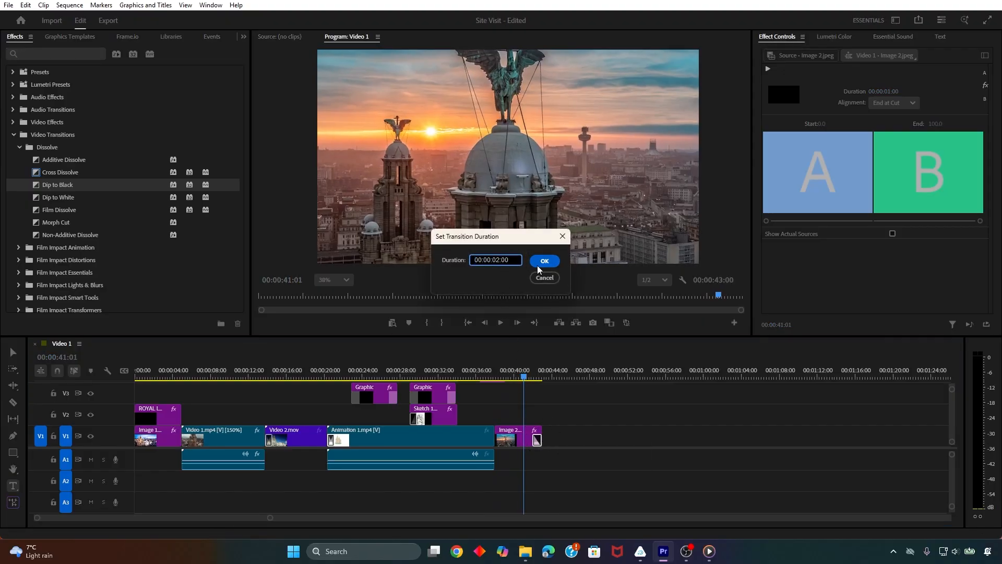
pyautogui.click(545, 260)
# Play the end of the sequence twice to review the two-second fade to black
pyautogui.click(513, 377)
pyautogui.press('space')
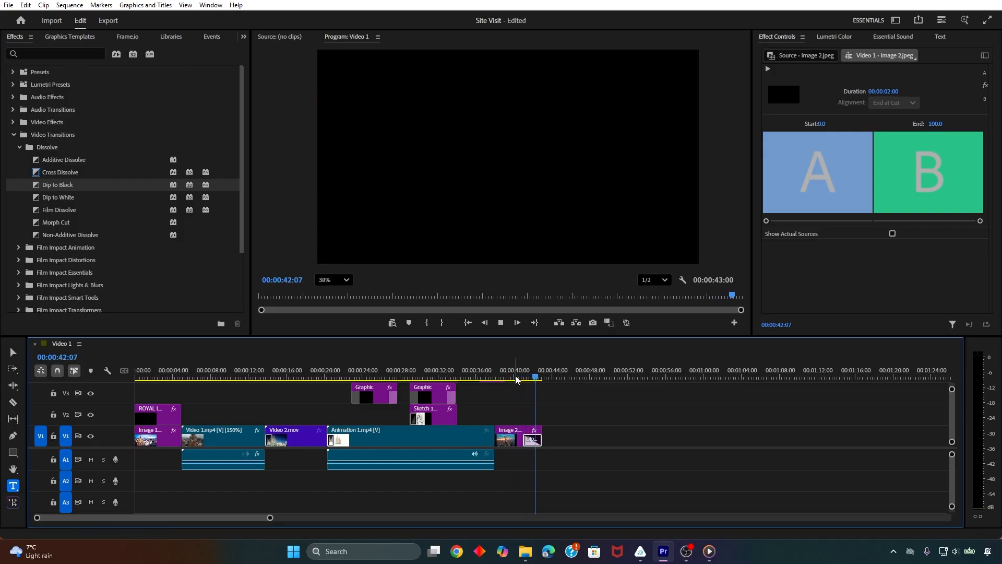
pyautogui.press('space')
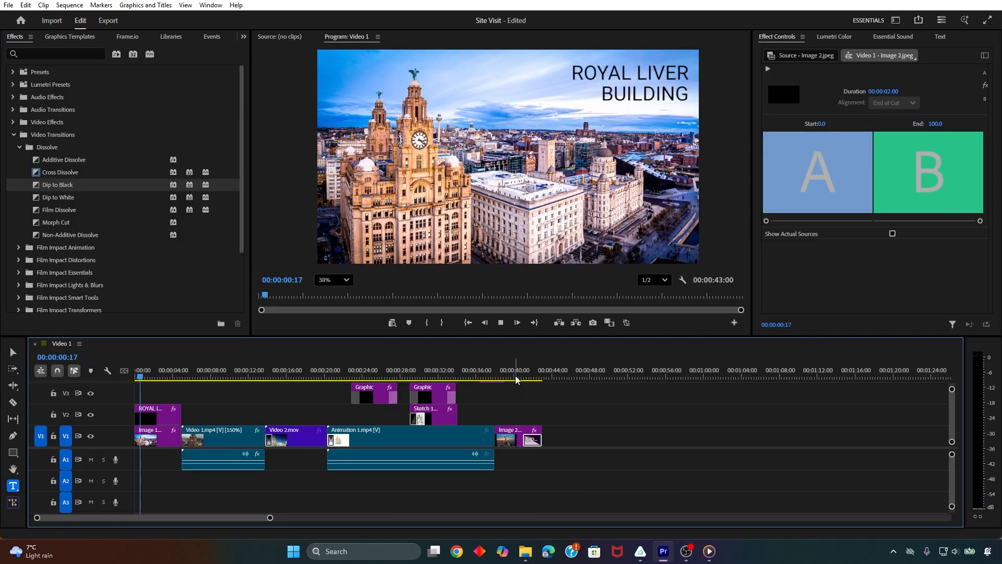
pyautogui.click(516, 377)
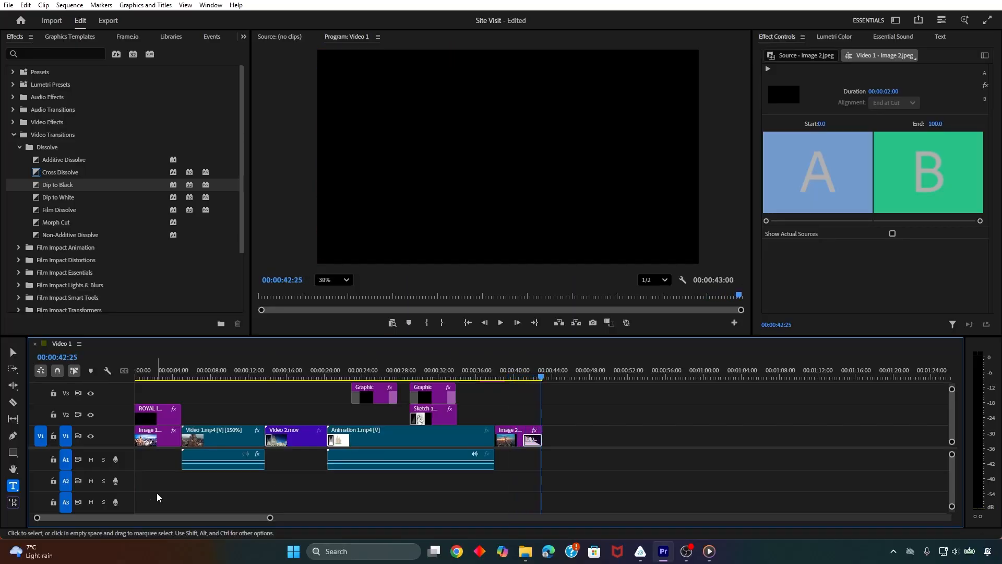
pyautogui.scroll(3, 269, 517)
pyautogui.scroll(5, 245, 516)
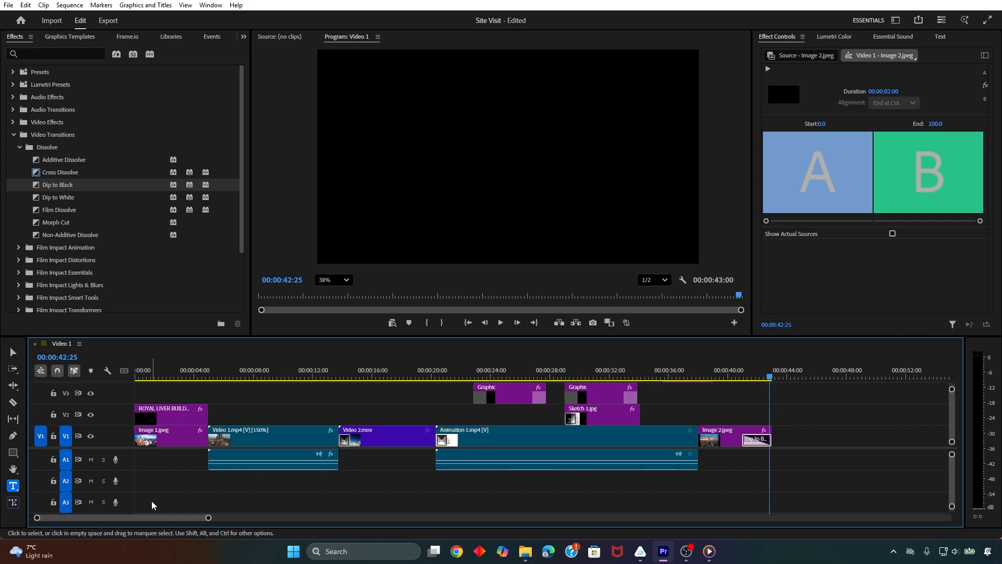
# Play the sequence from about 00:00:04:23 to review the change from Image 1.jpeg to Video 1.mp4
pyautogui.click(332, 413)
pyautogui.click(332, 376)
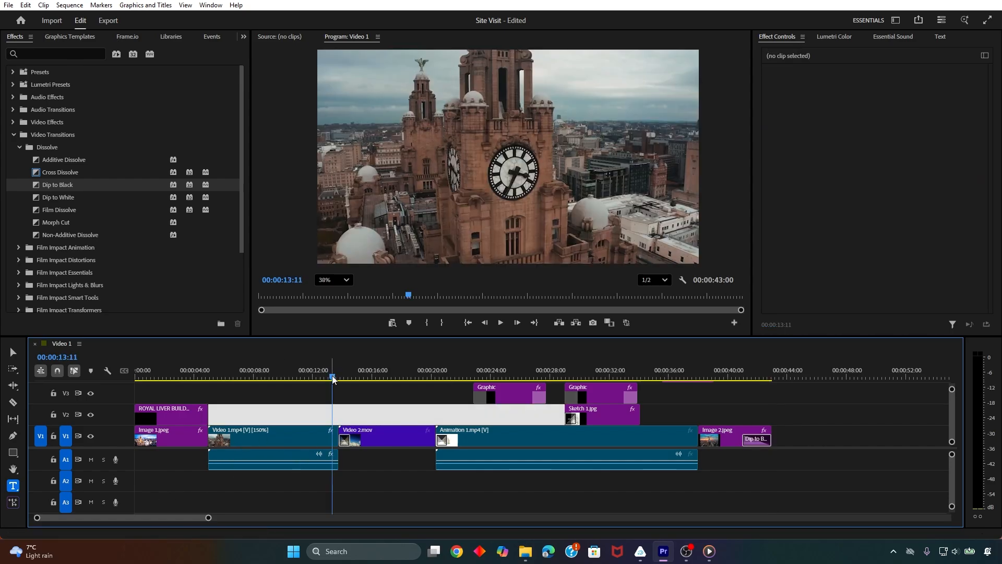
pyautogui.moveTo(332, 376); pyautogui.dragTo(252, 377)
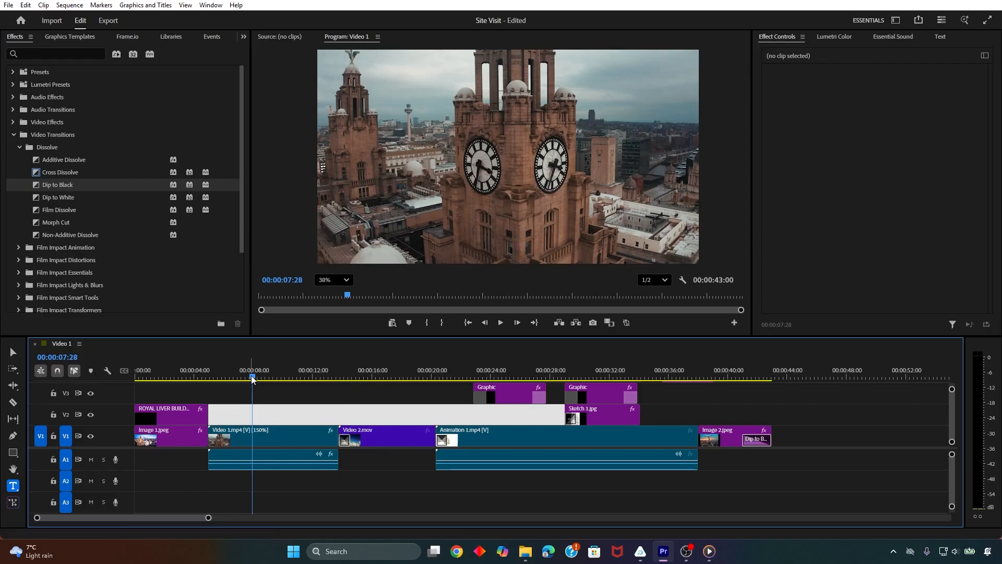
pyautogui.moveTo(313, 376); pyautogui.dragTo(207, 378)
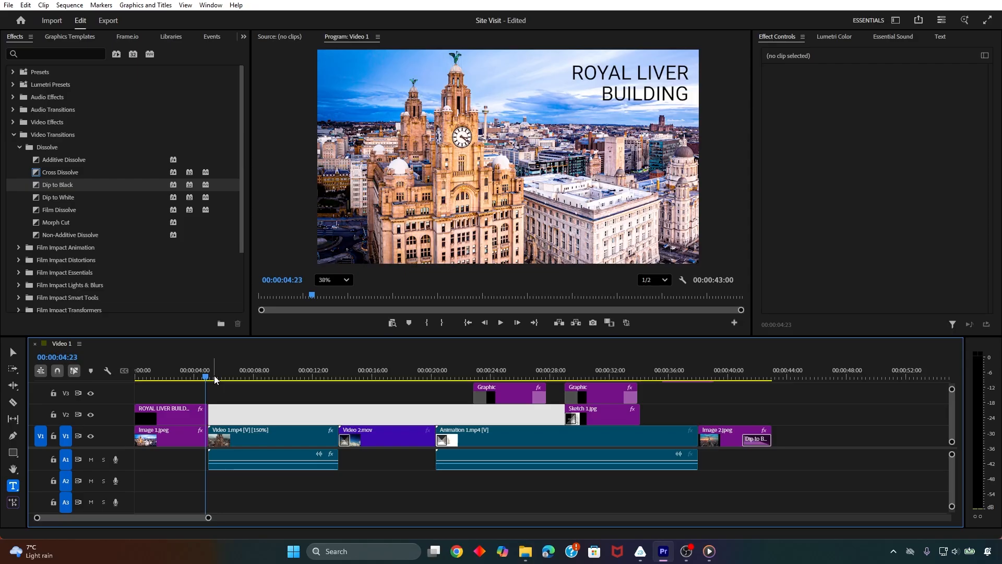
pyautogui.press('space')
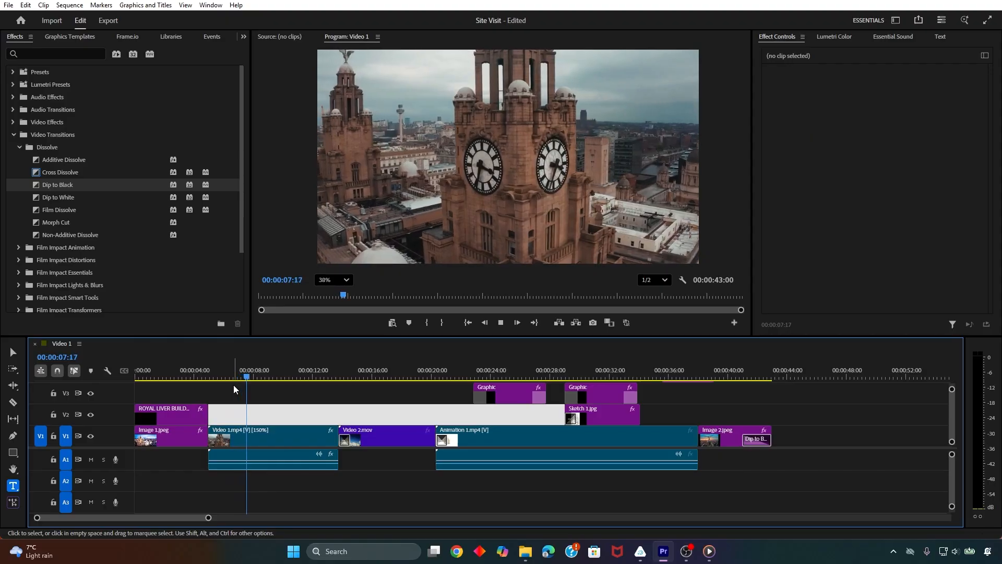
pyautogui.press('space')
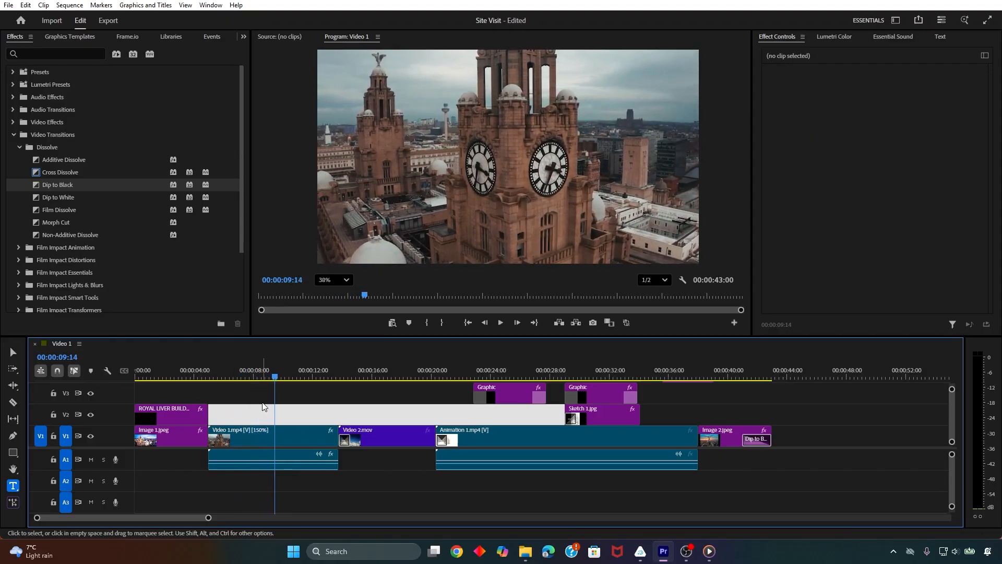
pyautogui.click(187, 464)
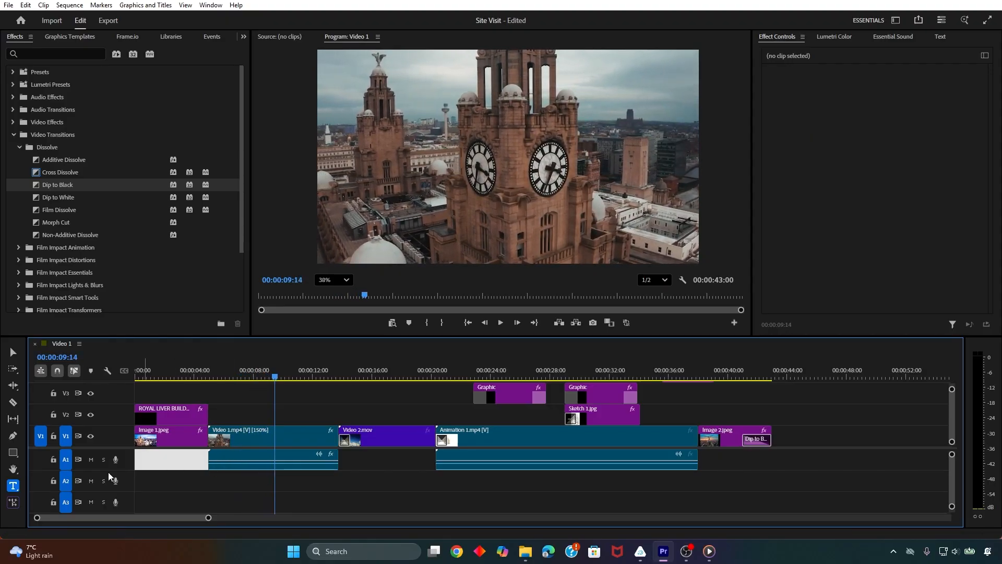
pyautogui.click(209, 483)
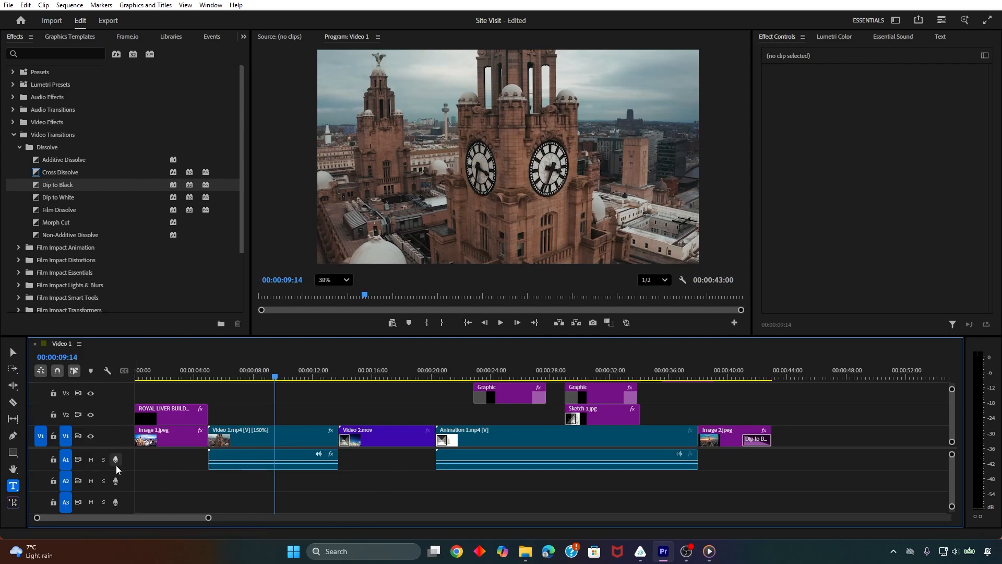
pyautogui.click(231, 453)
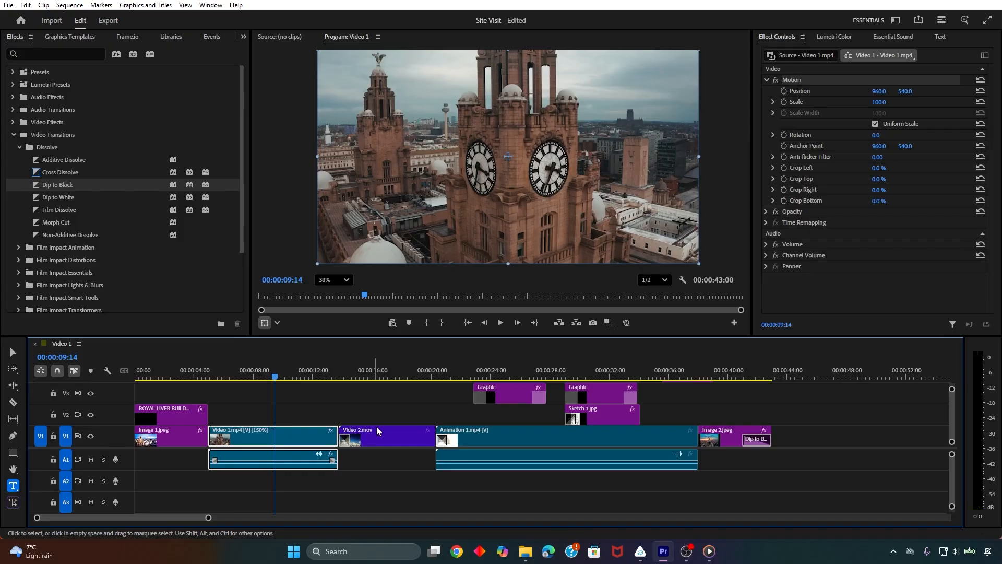
pyautogui.click(500, 437)
pyautogui.click(310, 444)
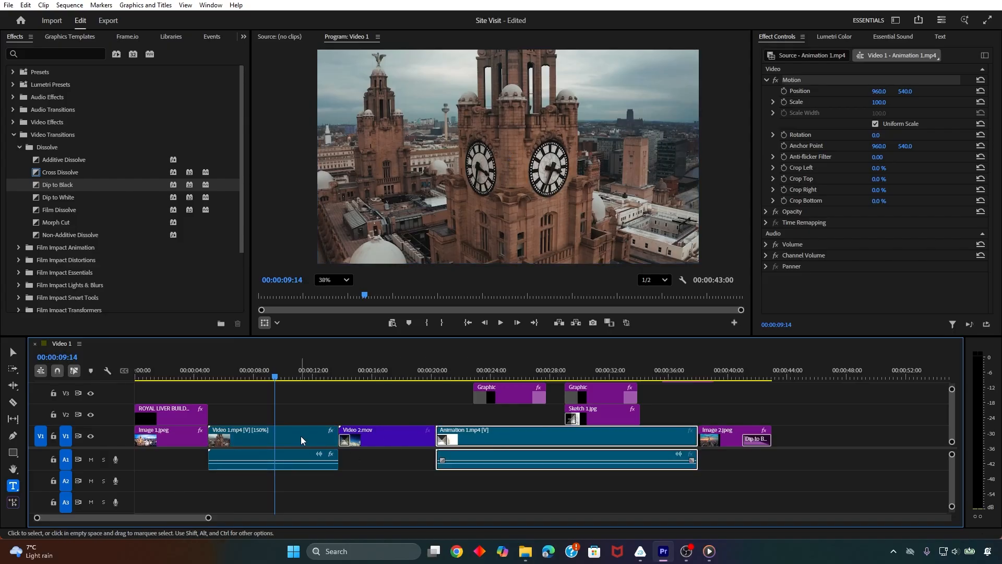
pyautogui.click(540, 440)
pyautogui.moveTo(441, 433); pyautogui.dragTo(465, 433)
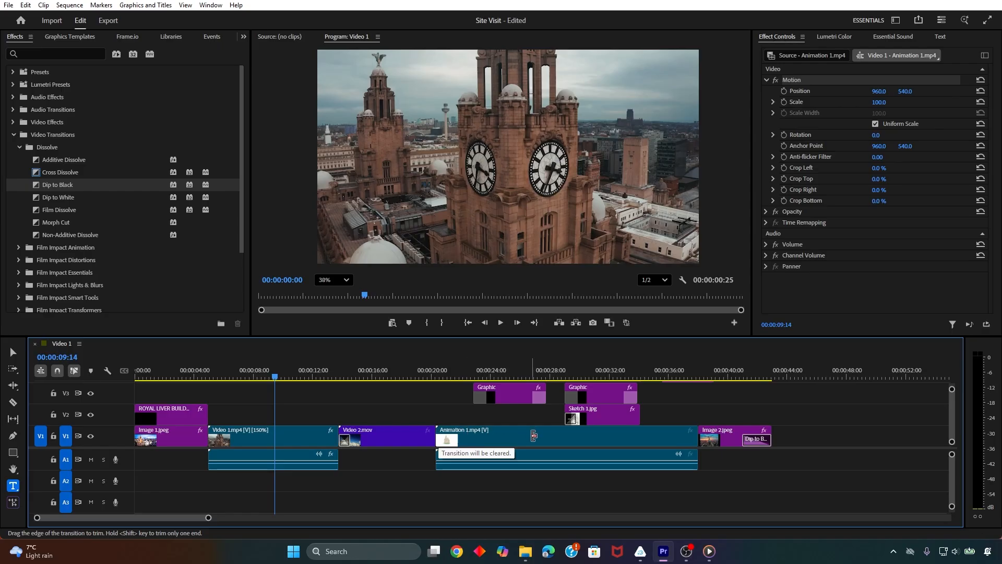
pyautogui.moveTo(534, 435); pyautogui.dragTo(899, 442)
pyautogui.hotkey('ctrl', 'z')
pyautogui.hotkey('ctrl', 'z')
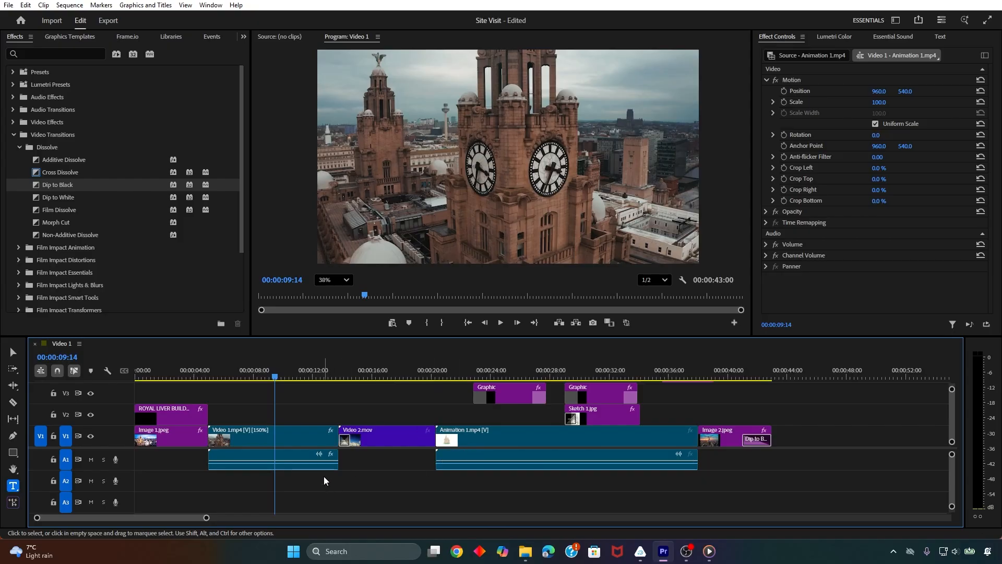
# Unlink the audio of Video 1.mp4 from its video on the timeline
pyautogui.click(296, 439)
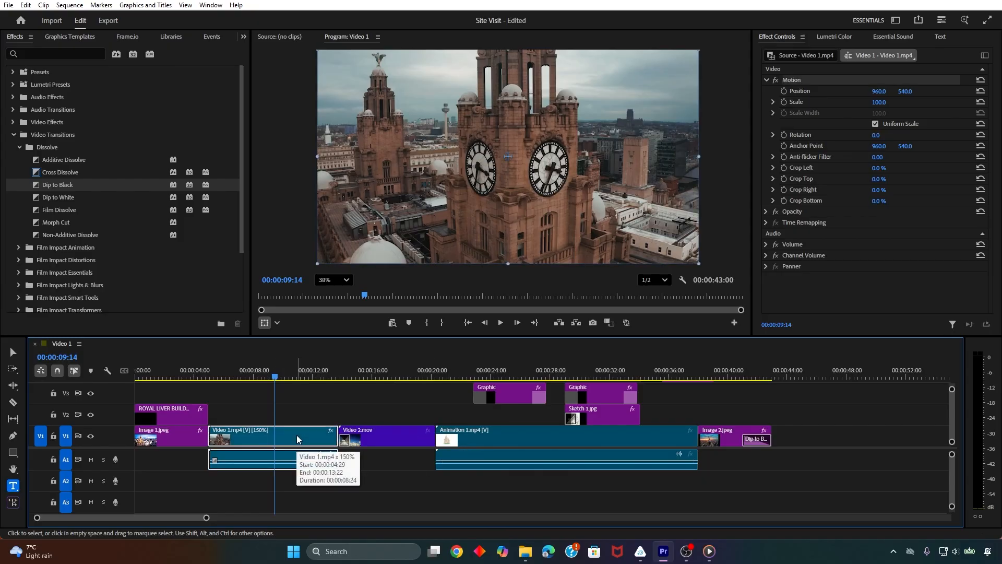
pyautogui.rightClick(298, 437)
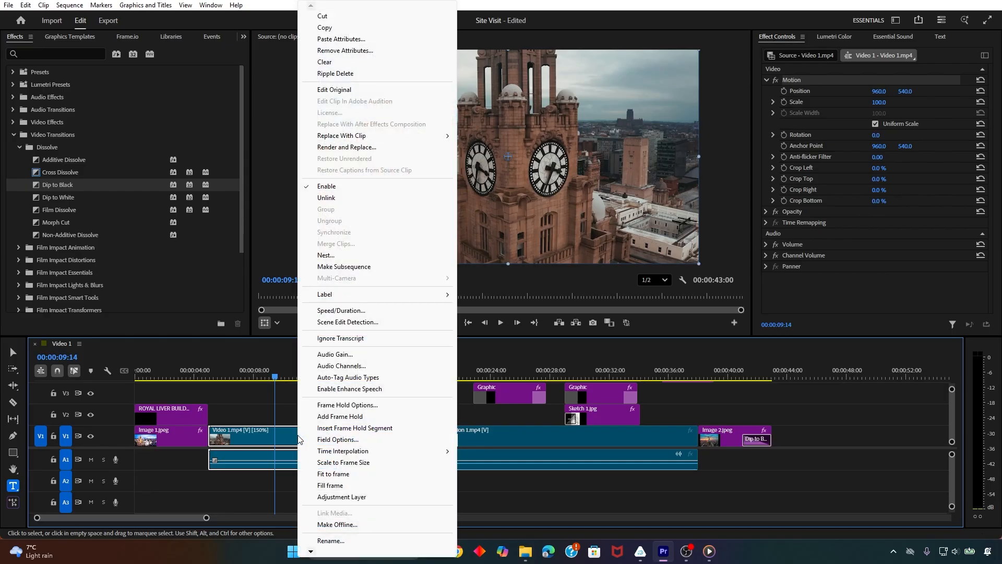
pyautogui.click(327, 198)
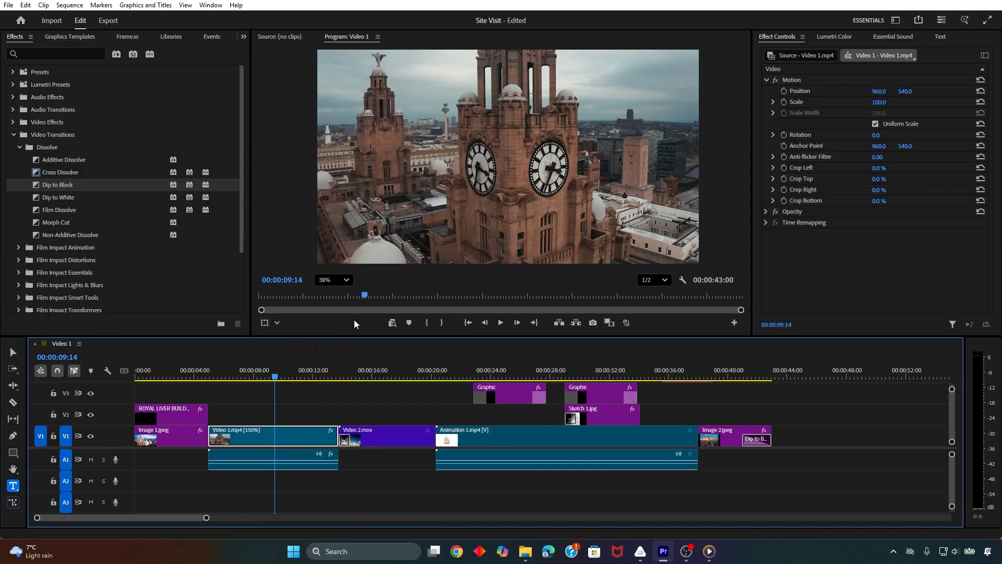
pyautogui.click(344, 482)
# Try moving the unlinked Video 1.mp4 audio, including down to track A3, and undo the moves
pyautogui.click(294, 461)
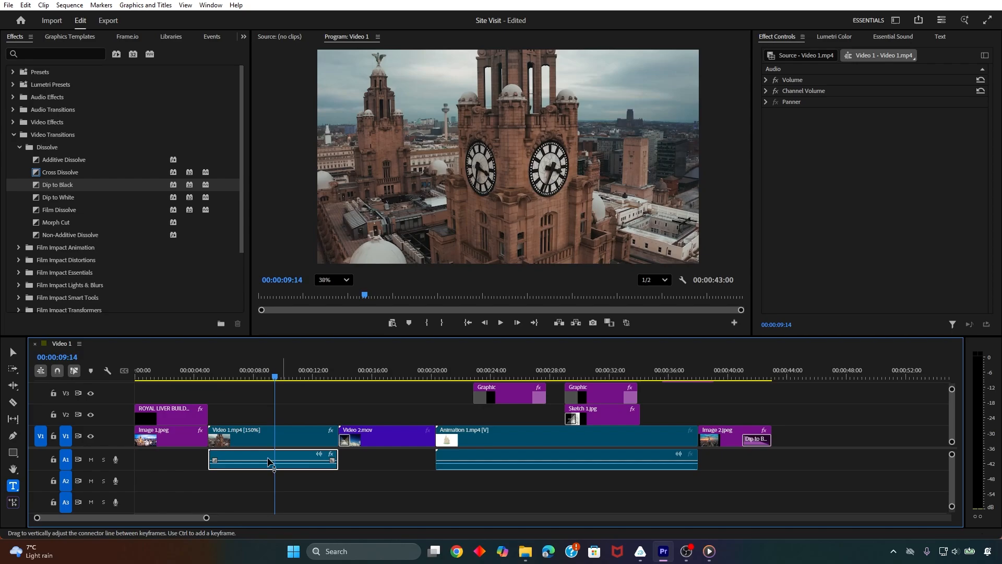
pyautogui.moveTo(211, 457); pyautogui.dragTo(352, 399)
pyautogui.hotkey('ctrl', 'z')
pyautogui.hotkey('ctrl', 'z')
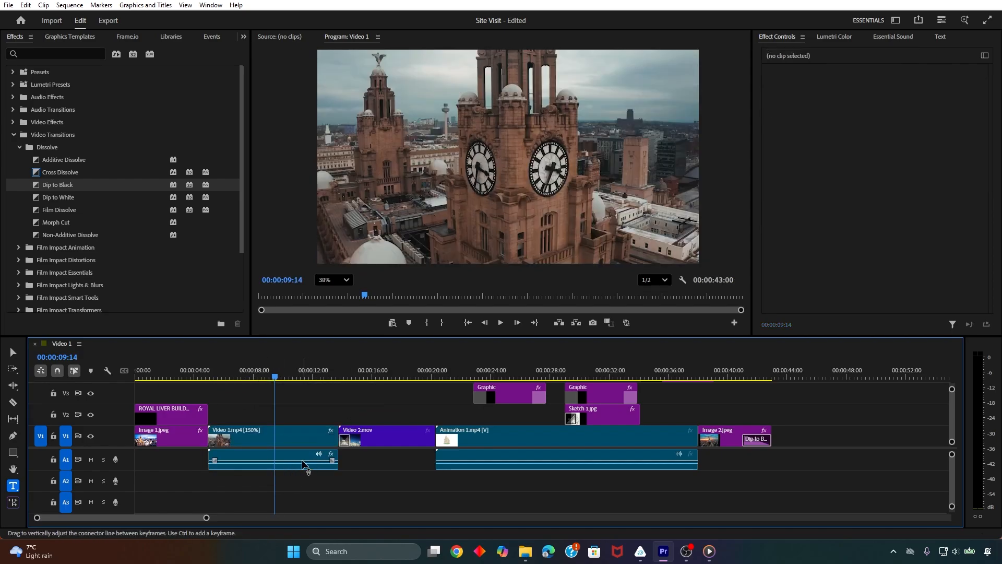
pyautogui.click(303, 464)
pyautogui.moveTo(274, 468); pyautogui.dragTo(315, 510)
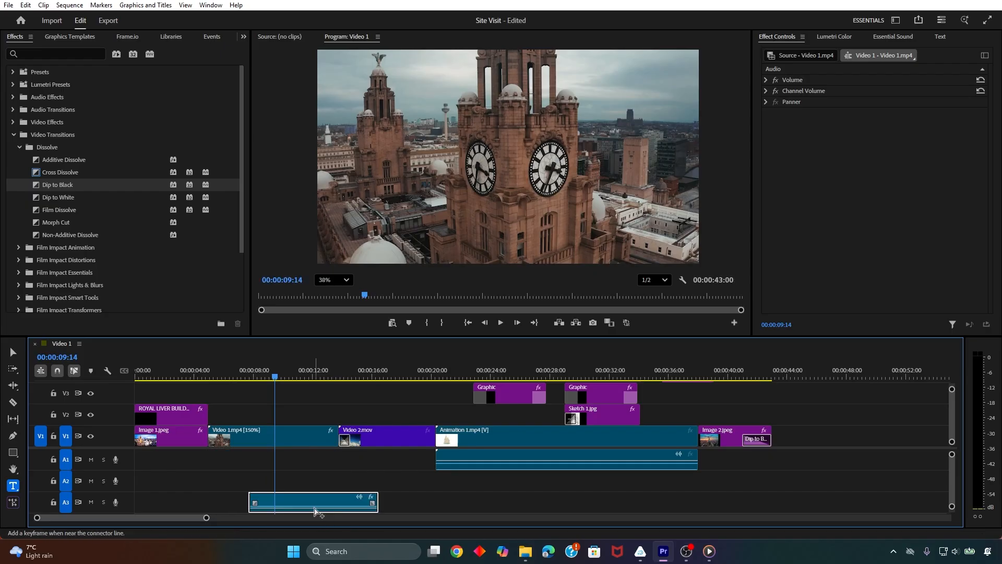
pyautogui.hotkey('ctrl', 'z')
# Delete the Video 1.mp4 audio clip from track A1, and undo the deletion
pyautogui.click(249, 456)
pyautogui.press('Delete')
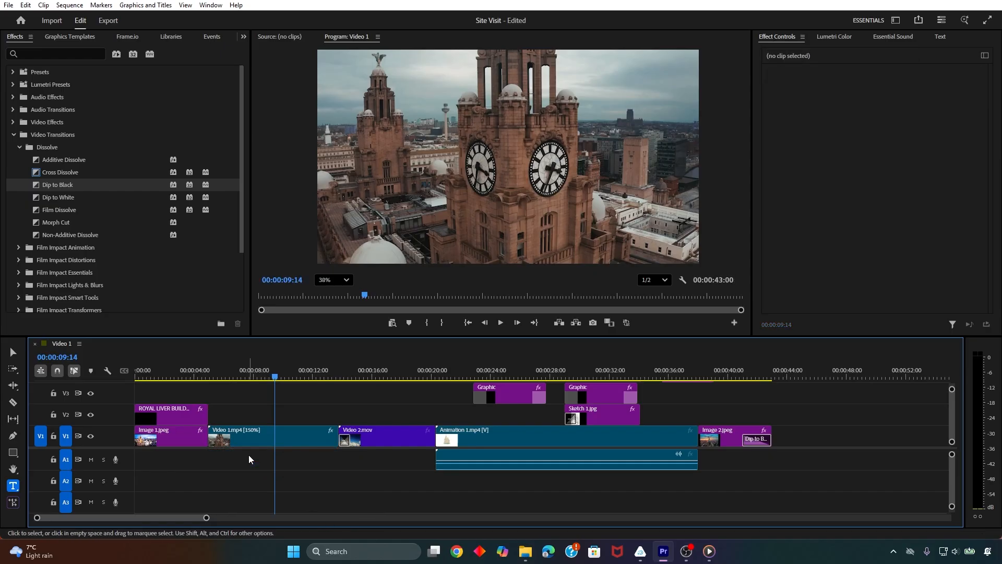
pyautogui.click(470, 464)
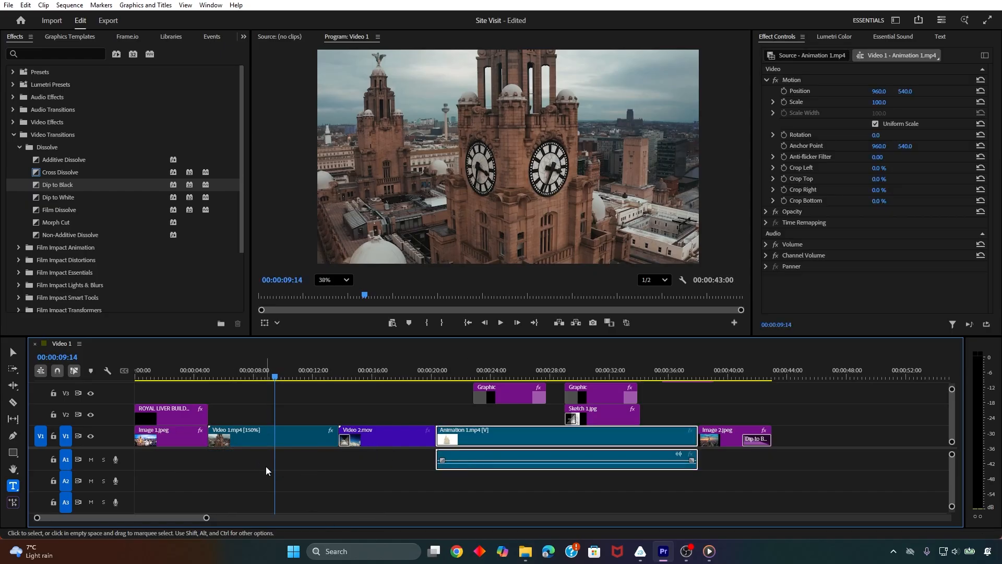
pyautogui.hotkey('ctrl', 'z')
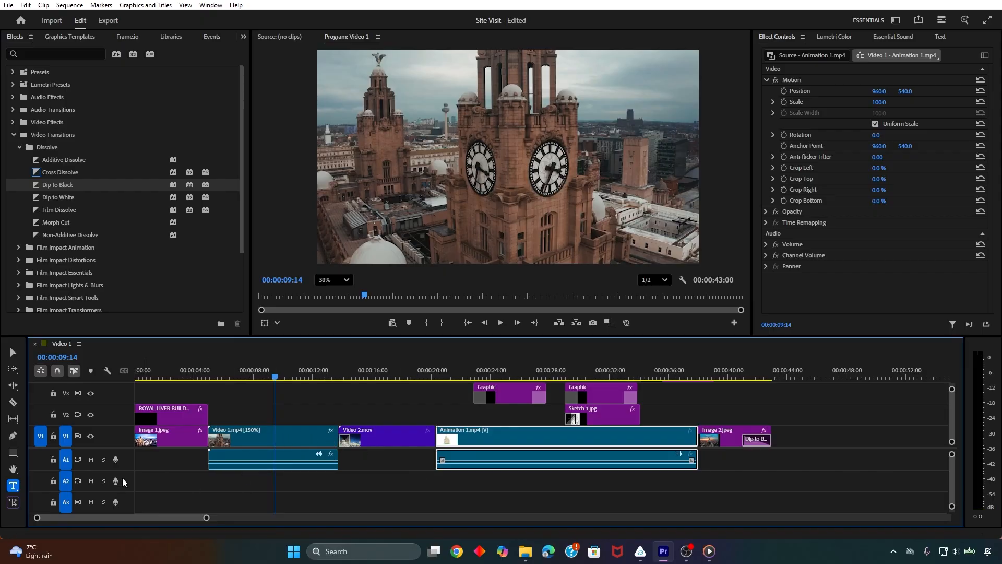
# Mute audio track A1, which holds the sound of Video 1.mp4 and Animation 1.mp4
pyautogui.click(379, 489)
pyautogui.click(292, 437)
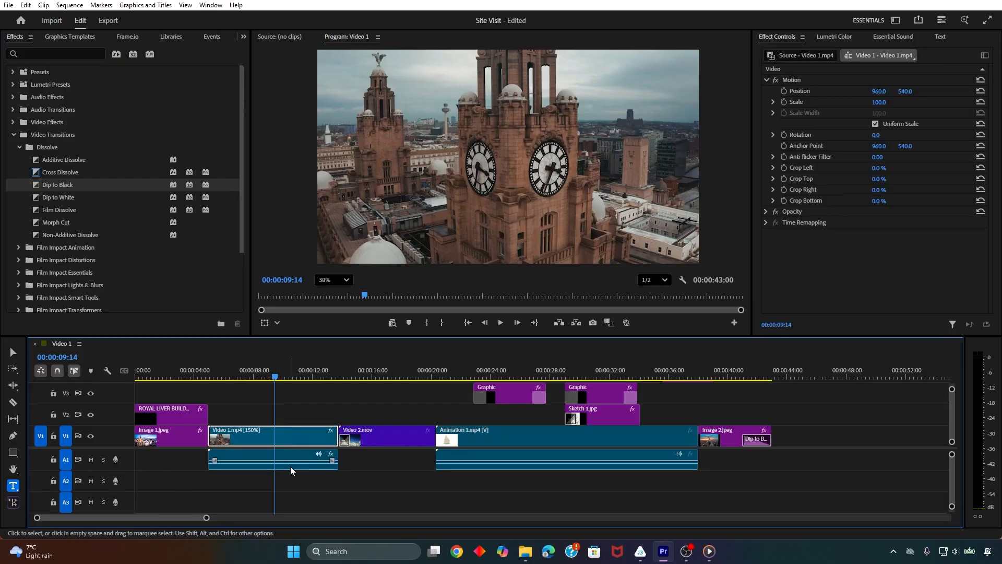
pyautogui.click(298, 481)
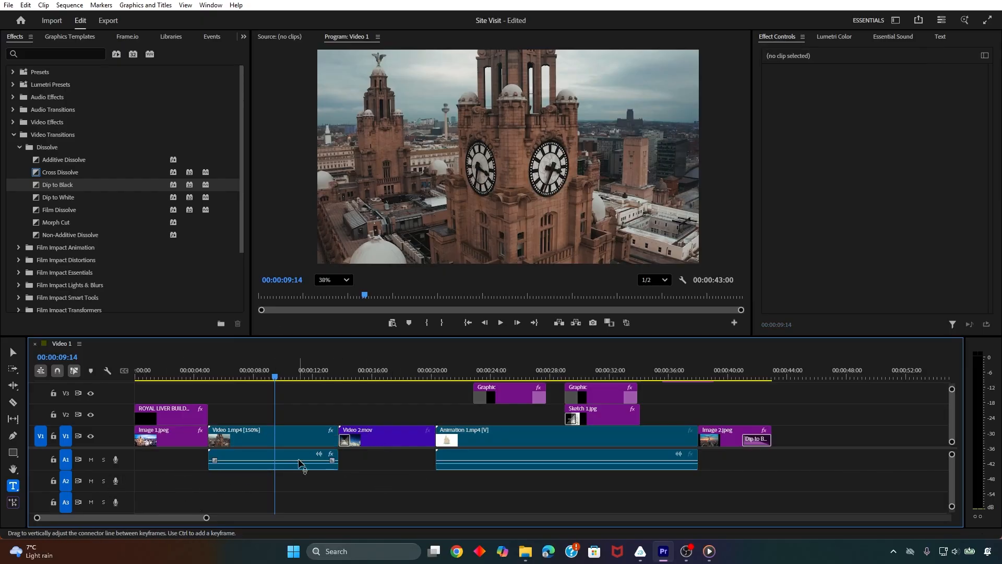
pyautogui.click(90, 459)
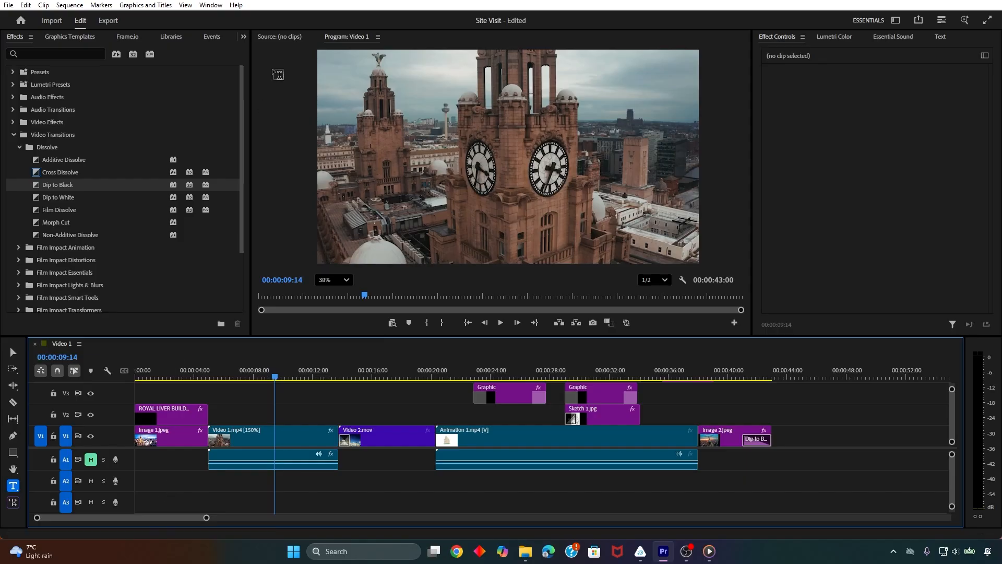
# Add Audio 1.mp3 from the Site Visit project to track A2 at the start of the sequence
pyautogui.click(243, 37)
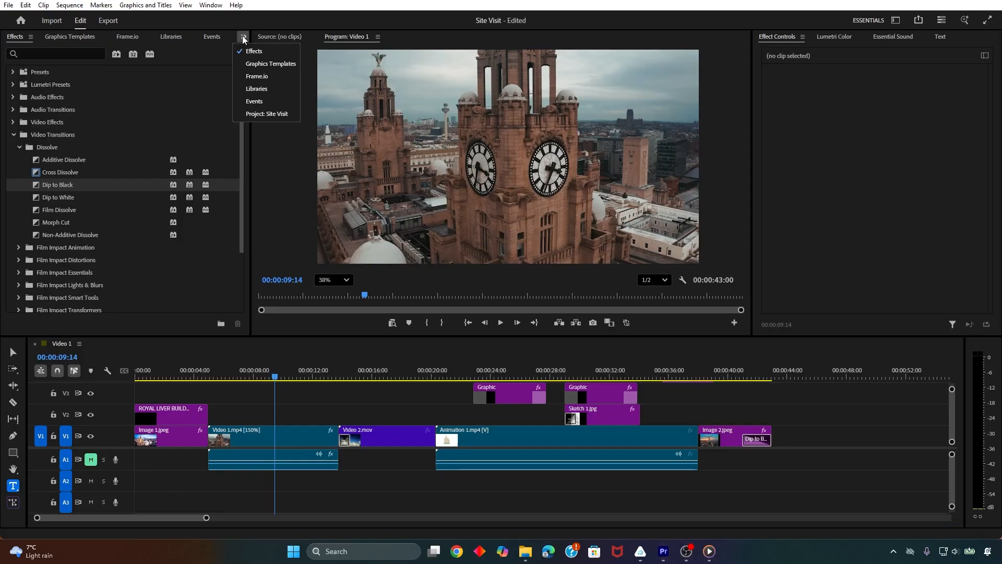
pyautogui.click(268, 115)
pyautogui.click(136, 266)
pyautogui.click(46, 222)
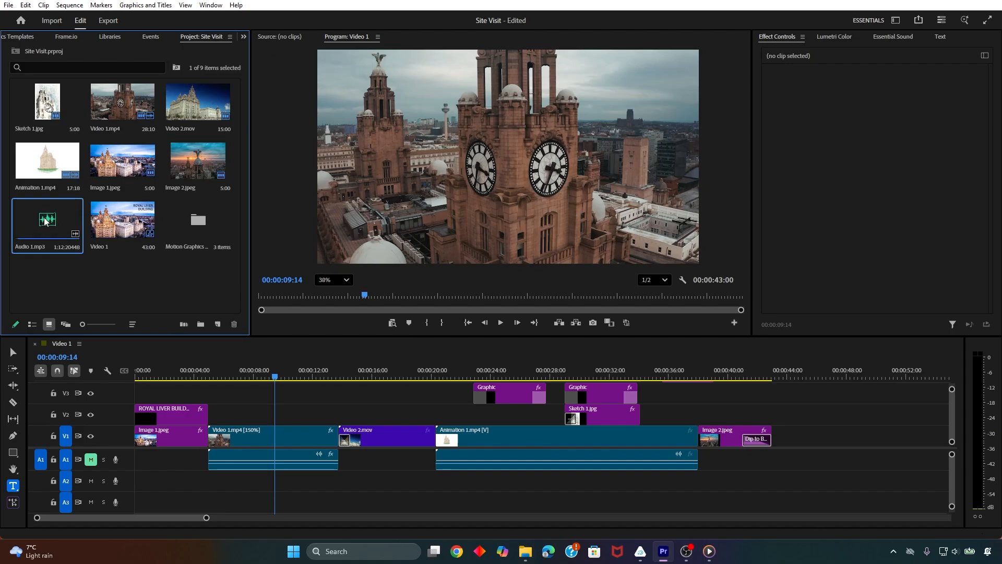
pyautogui.moveTo(67, 267); pyautogui.dragTo(143, 478)
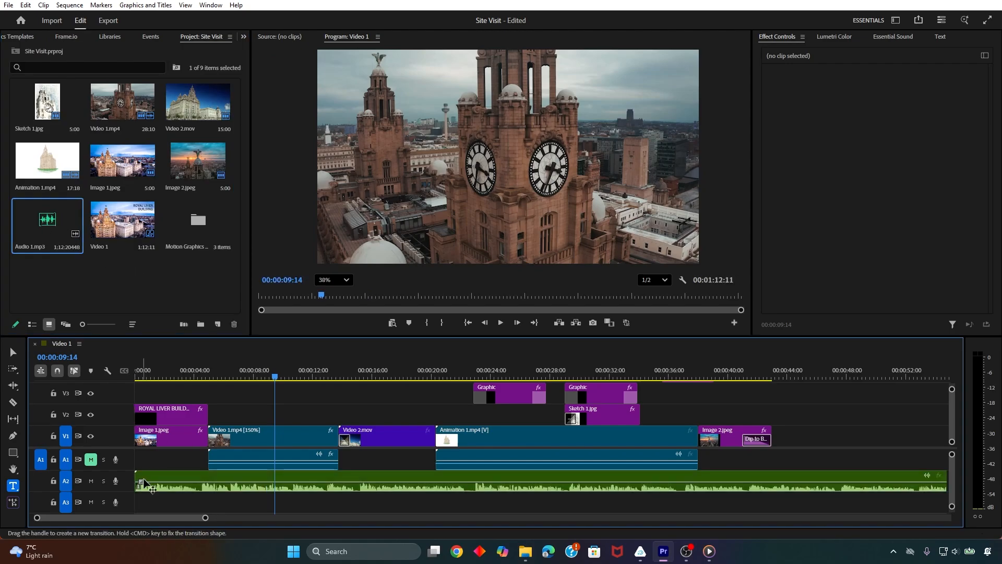
# Play the opening clips from the start of the sequence to hear Audio 1.mp3 under the video
pyautogui.click(139, 375)
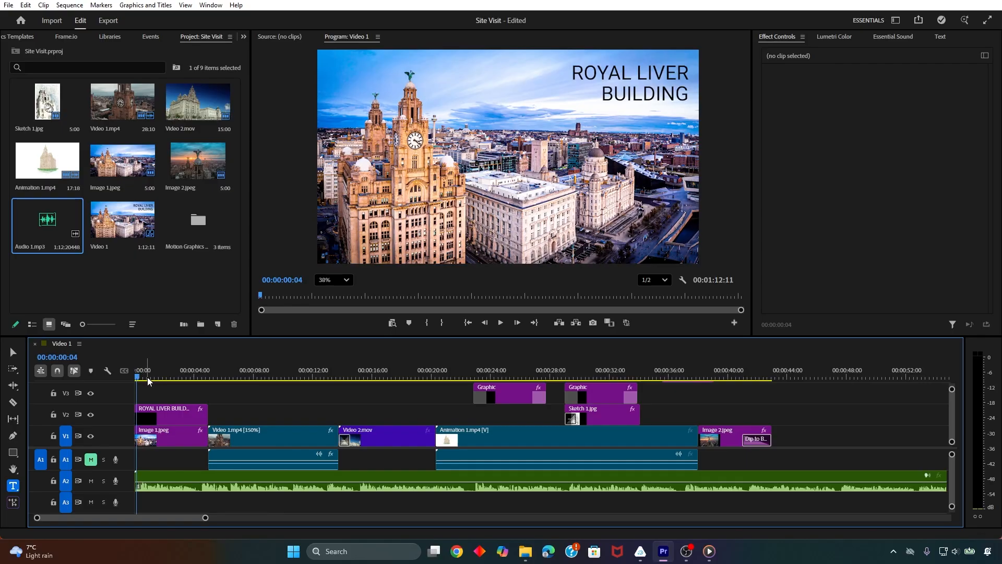
pyautogui.press('space')
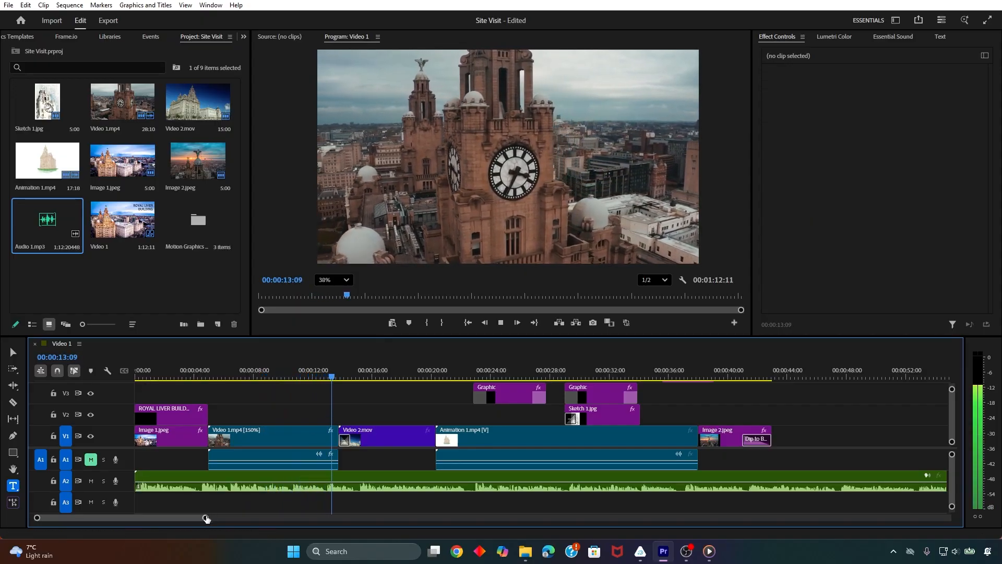
pyautogui.press('space')
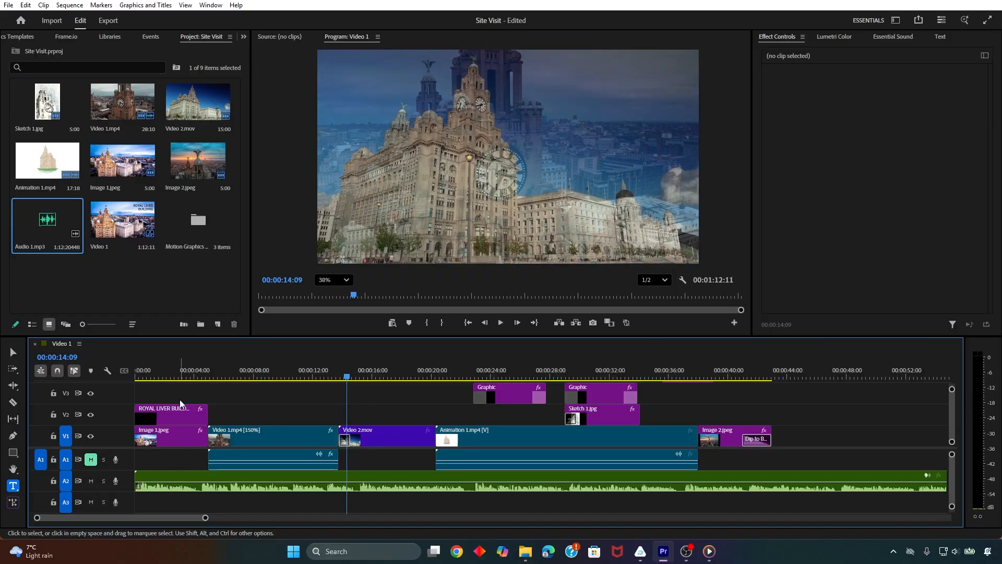
pyautogui.press('space')
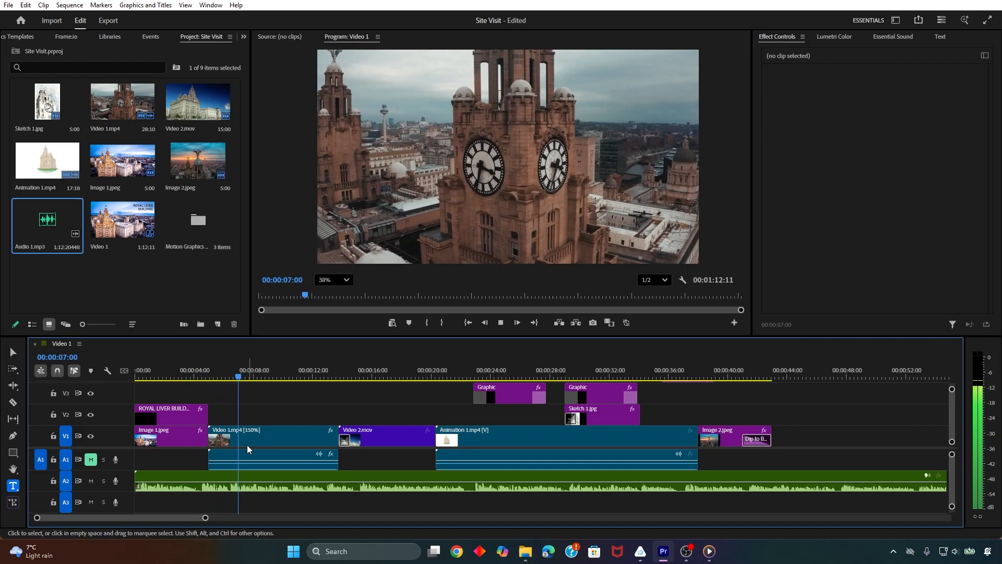
# Trim the end of Audio 1.mp3 on track A2 to the end of Image 2.jpeg at 00:00:43:00, and play part of the sequence
pyautogui.moveTo(206, 517); pyautogui.dragTo(286, 517)
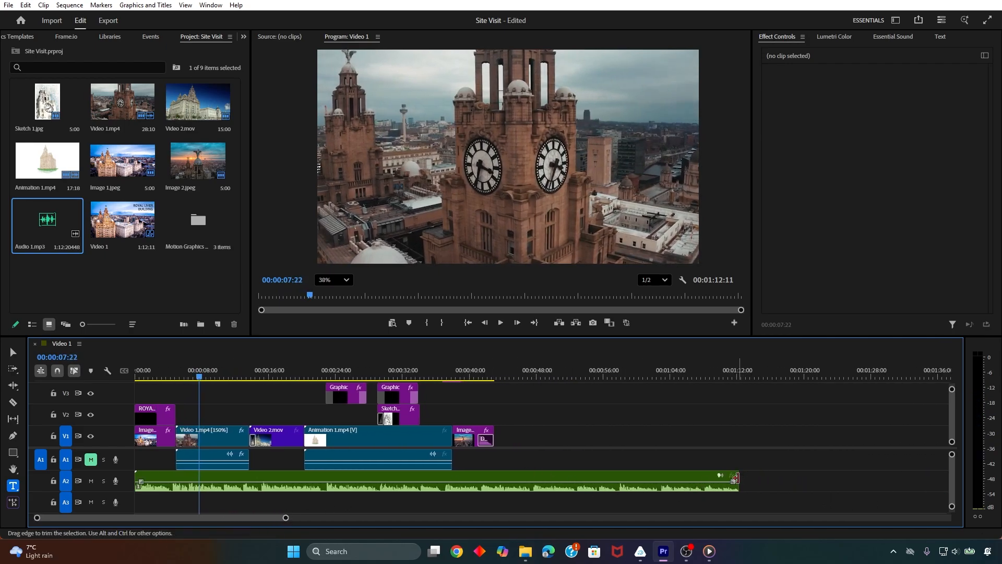
pyautogui.moveTo(735, 479); pyautogui.dragTo(493, 465)
pyautogui.press('space')
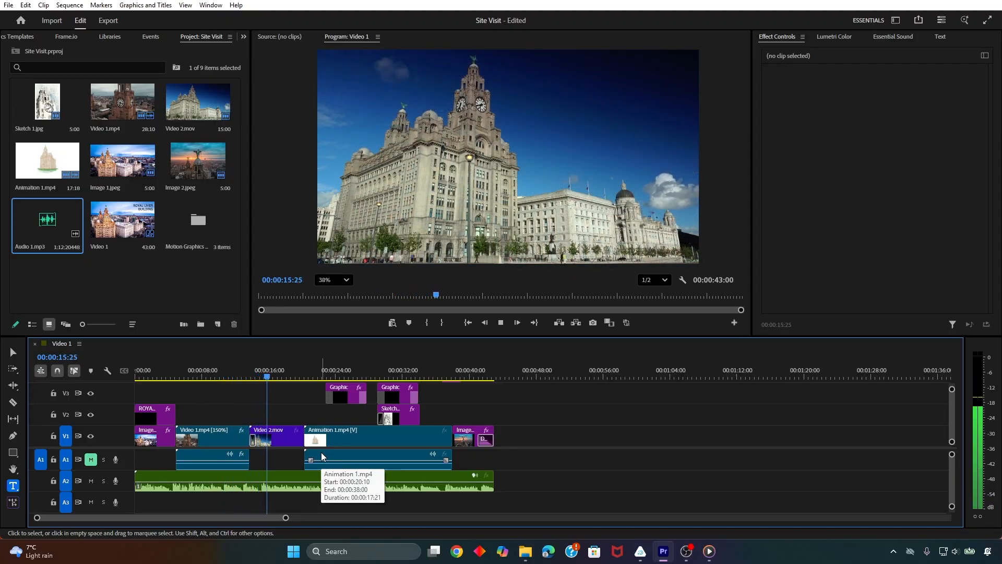
pyautogui.press('space')
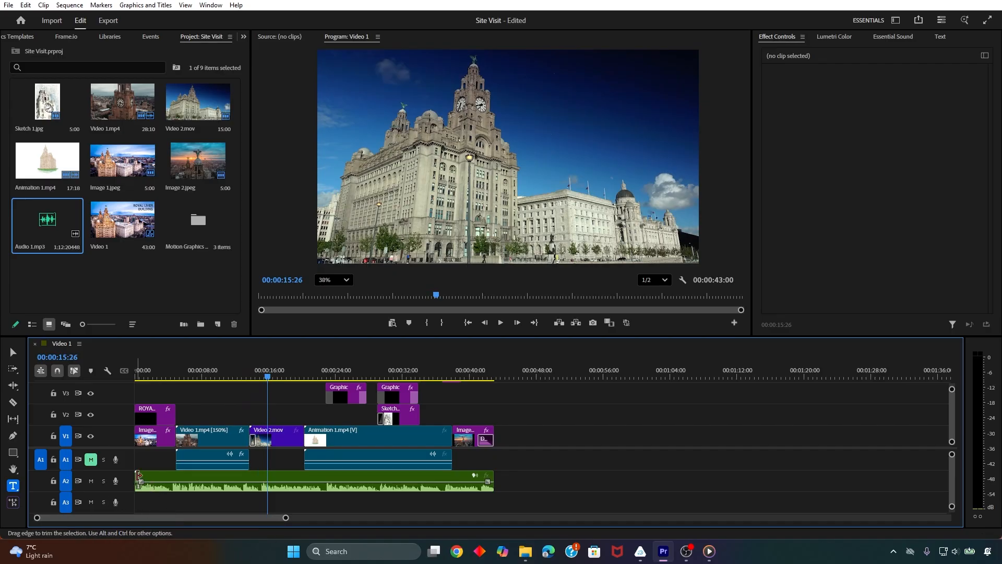
# Scrub the opening from the start of the sequence, and play Video 1.mp4 with the music from about 00:00:10:07
pyautogui.moveTo(177, 377); pyautogui.dragTo(131, 376)
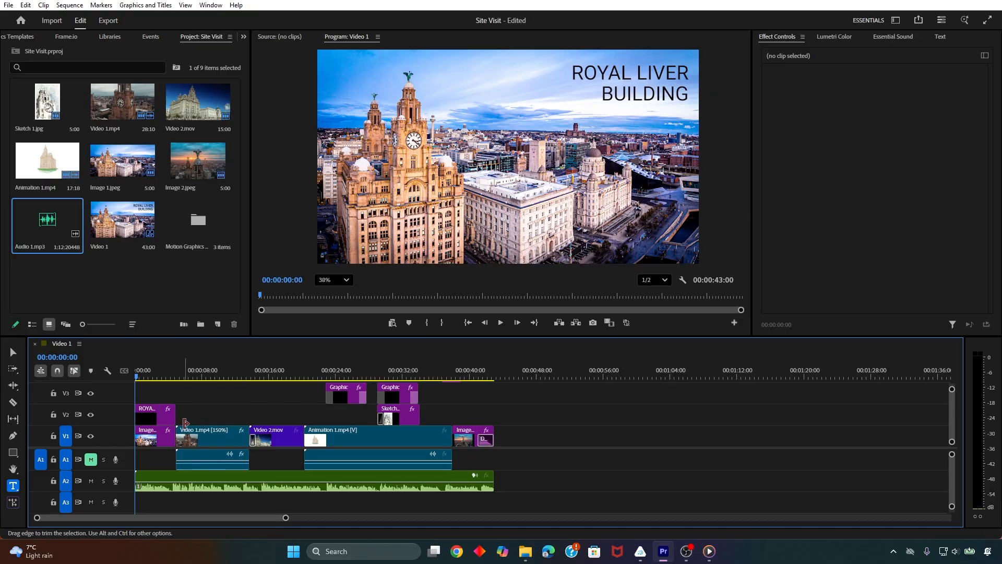
pyautogui.moveTo(137, 378); pyautogui.dragTo(221, 380)
pyautogui.press('space')
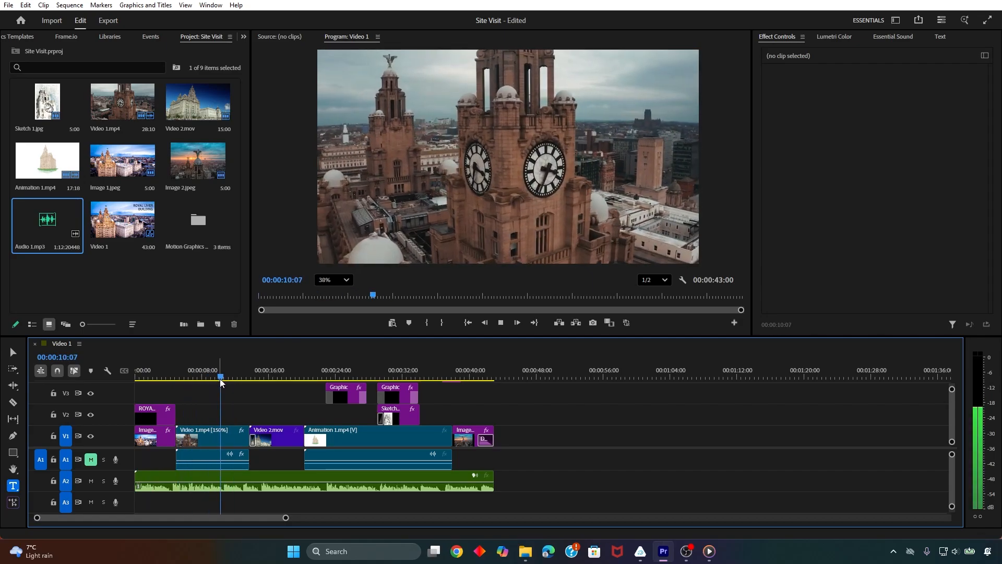
pyautogui.press('space')
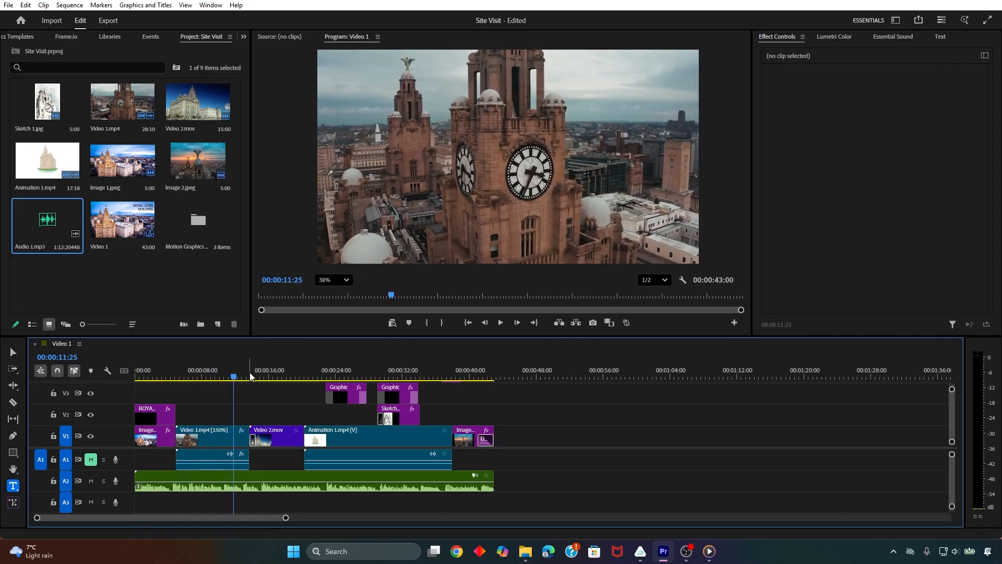
# Play the transition from Video 1.mp4 to Video 2.mov with the music, from 00:00:11:25
pyautogui.press('space')
pyautogui.press('space')
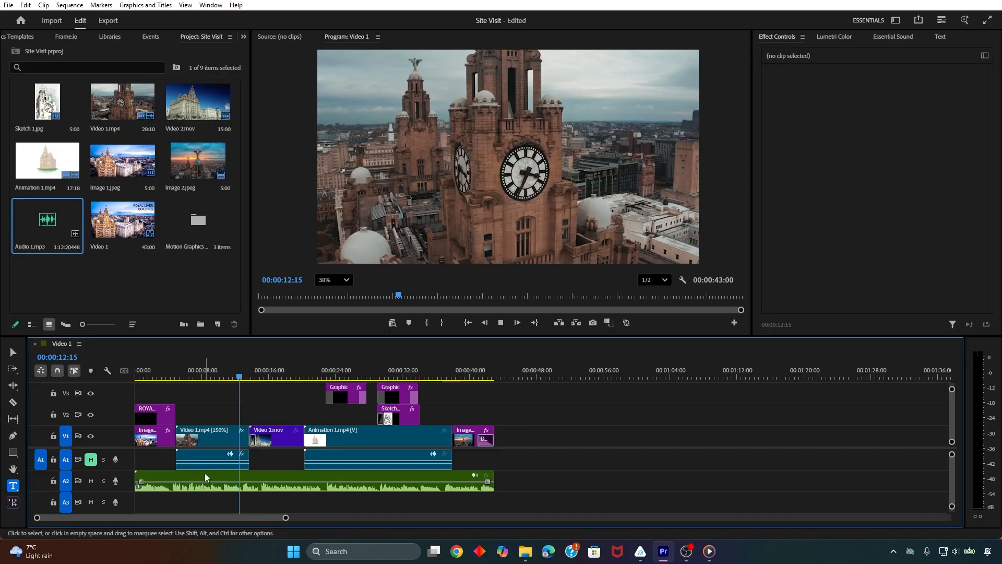
pyautogui.press('space')
# Mute audio track A2 and play Video 2.mov without the music
pyautogui.press('space')
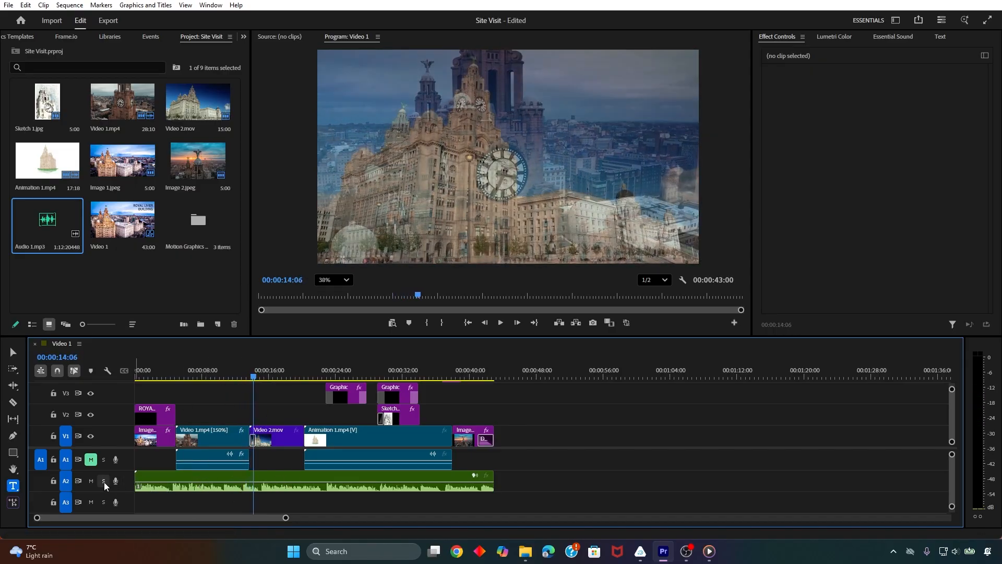
pyautogui.click(91, 480)
pyautogui.press('space')
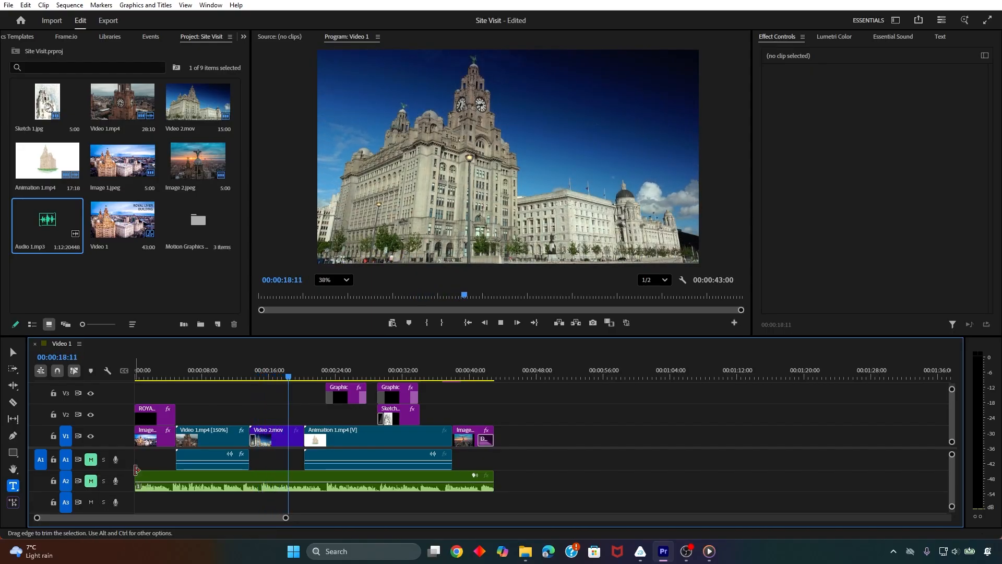
pyautogui.press('space')
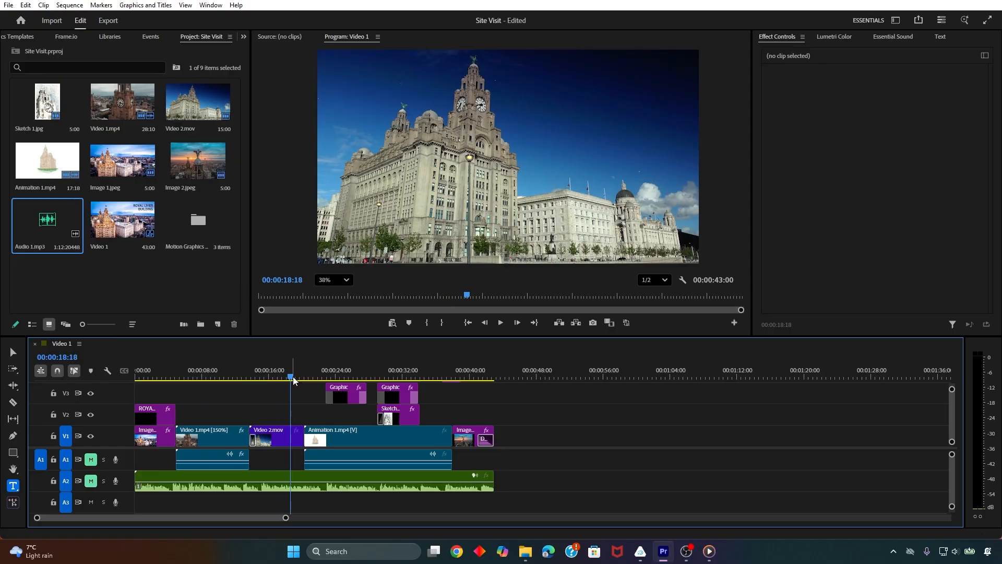
# Play the start of Video 1.mp4 without sound, and return to the opening title at about 00:00:01:28
pyautogui.moveTo(293, 377); pyautogui.dragTo(172, 378)
pyautogui.press('space')
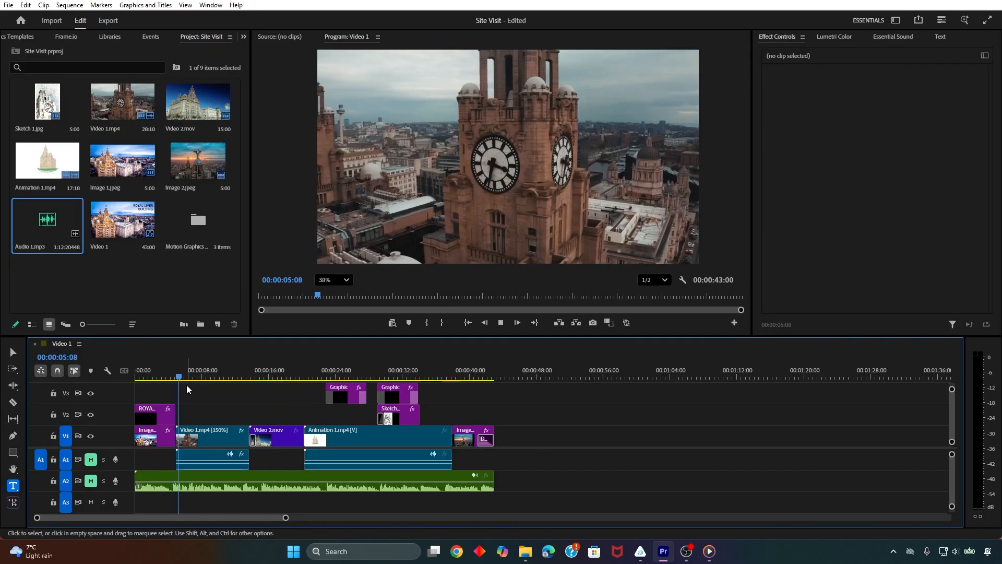
pyautogui.press('space')
pyautogui.press('Home')
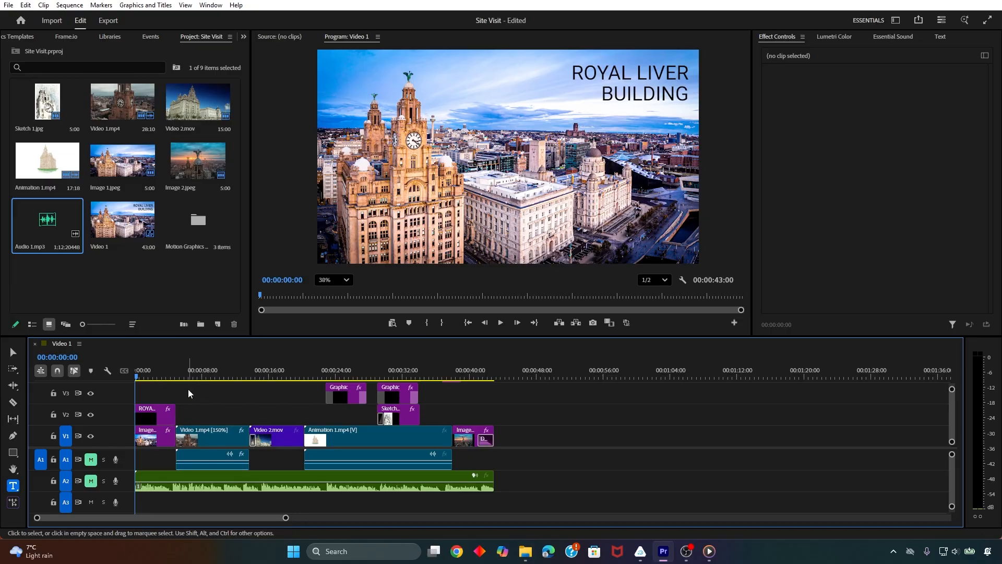
pyautogui.click(147, 378)
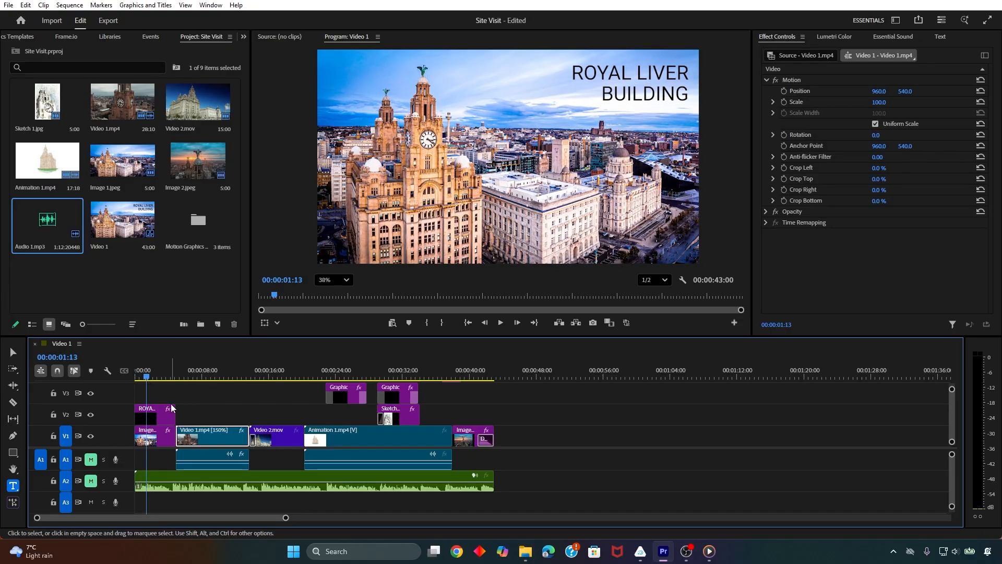
pyautogui.moveTo(148, 377)
pyautogui.mouseDown()
pyautogui.moveTo(265, 381)
pyautogui.moveTo(109, 374)
pyautogui.moveTo(352, 400)
pyautogui.moveTo(150, 387)
pyautogui.mouseUp()
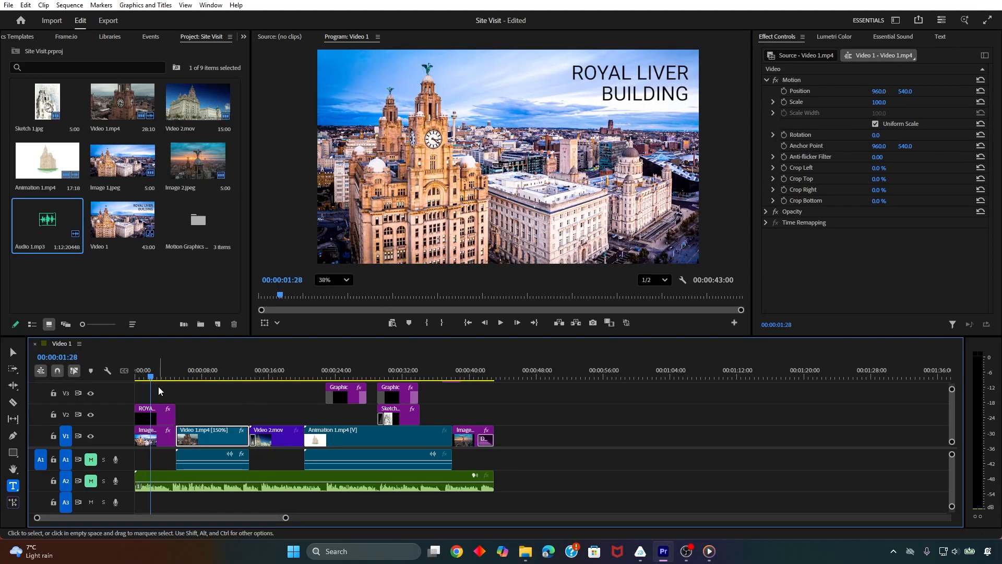
# Examine the Cinematic and Filmstocks groups of the Lumetri Presets in the effects library
pyautogui.click(242, 39)
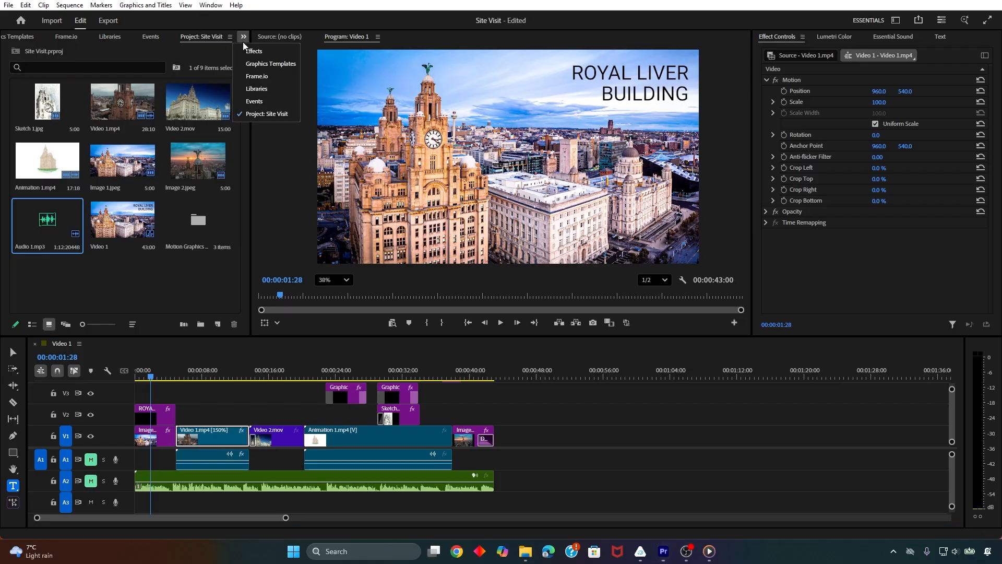
pyautogui.click(253, 47)
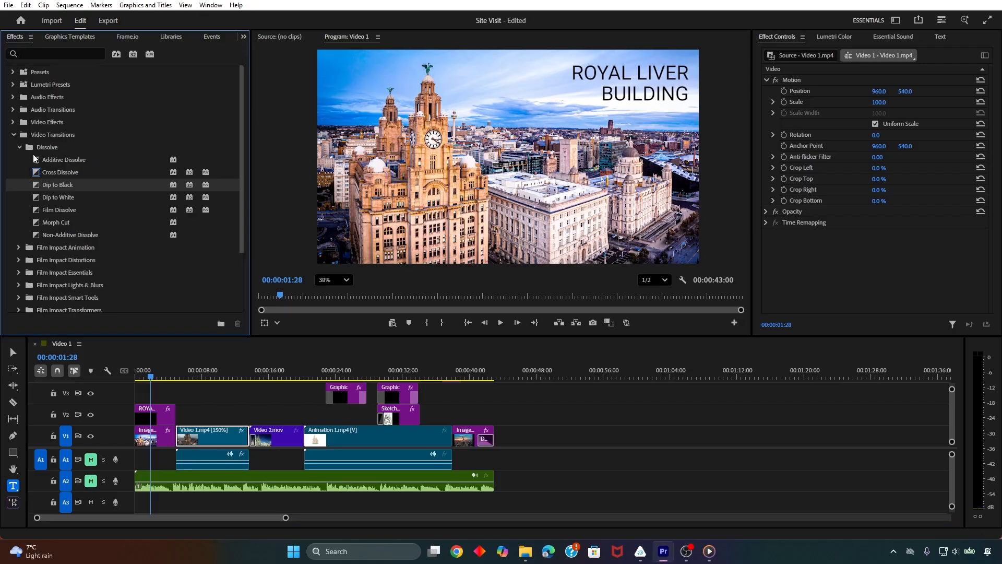
pyautogui.click(19, 148)
pyautogui.click(15, 135)
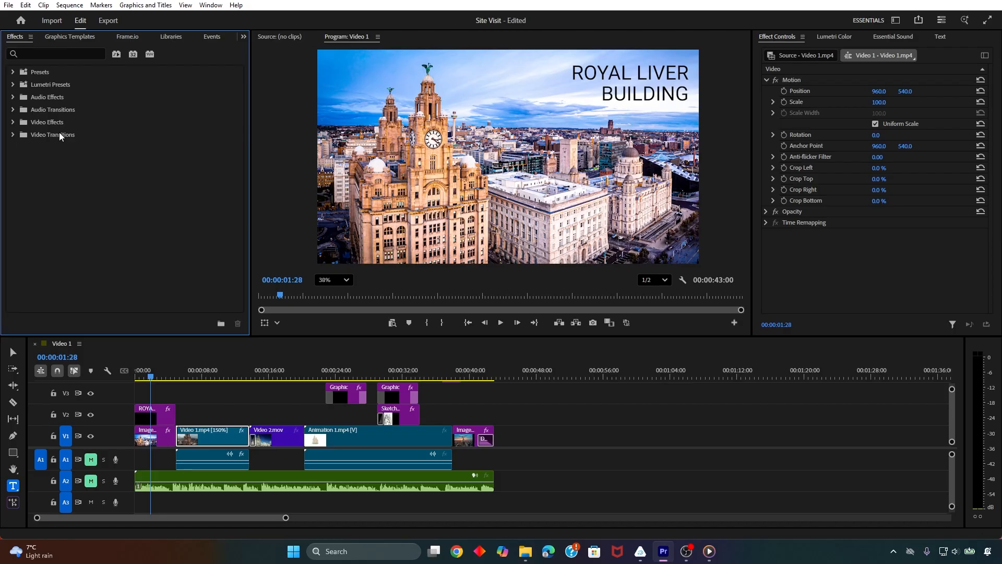
pyautogui.click(12, 84)
pyautogui.click(19, 97)
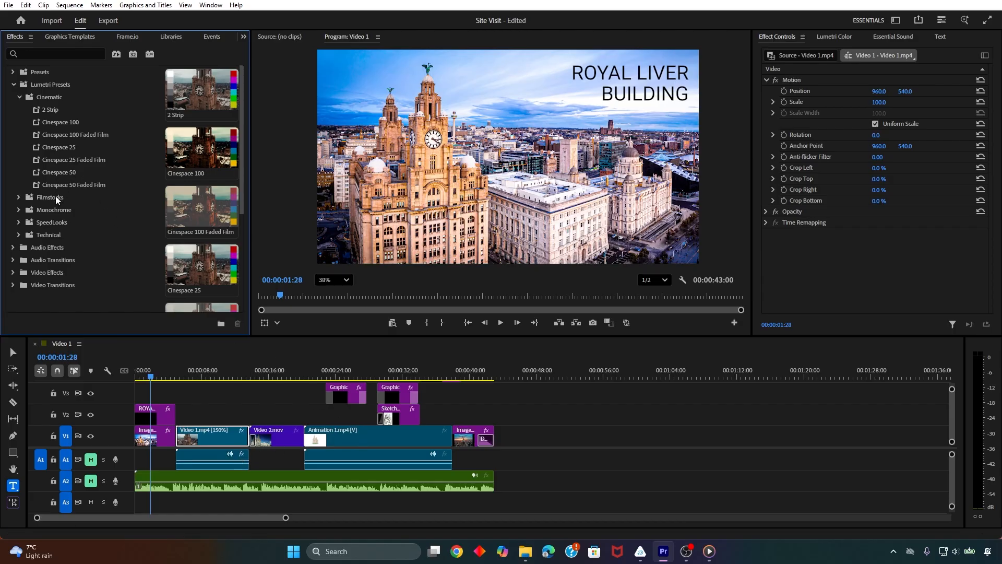
pyautogui.click(18, 197)
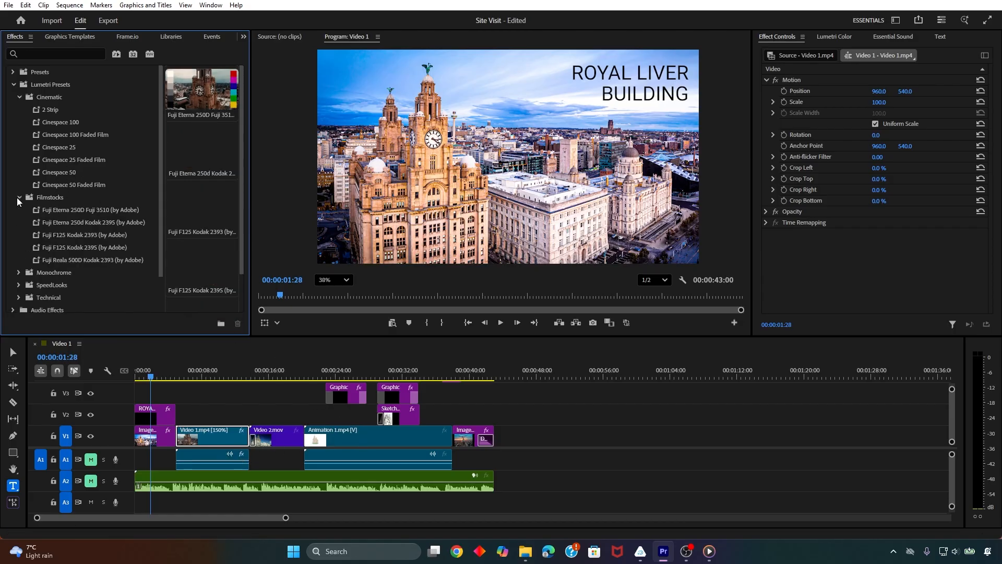
pyautogui.click(17, 198)
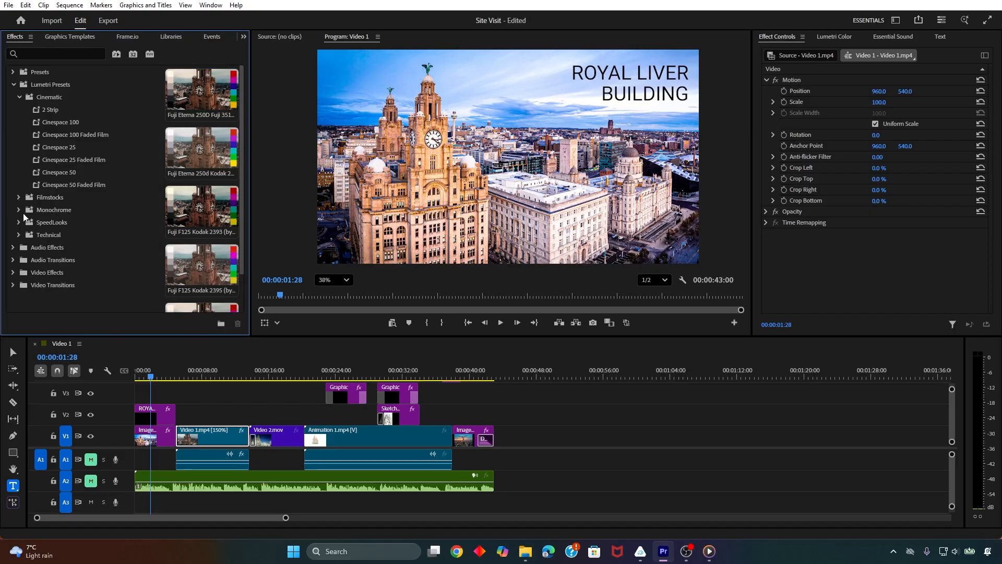
# Apply the Monochrome Punch Lumetri preset to Video 1.mp4 and play the clip to check the look
pyautogui.click(19, 209)
pyautogui.click(69, 222)
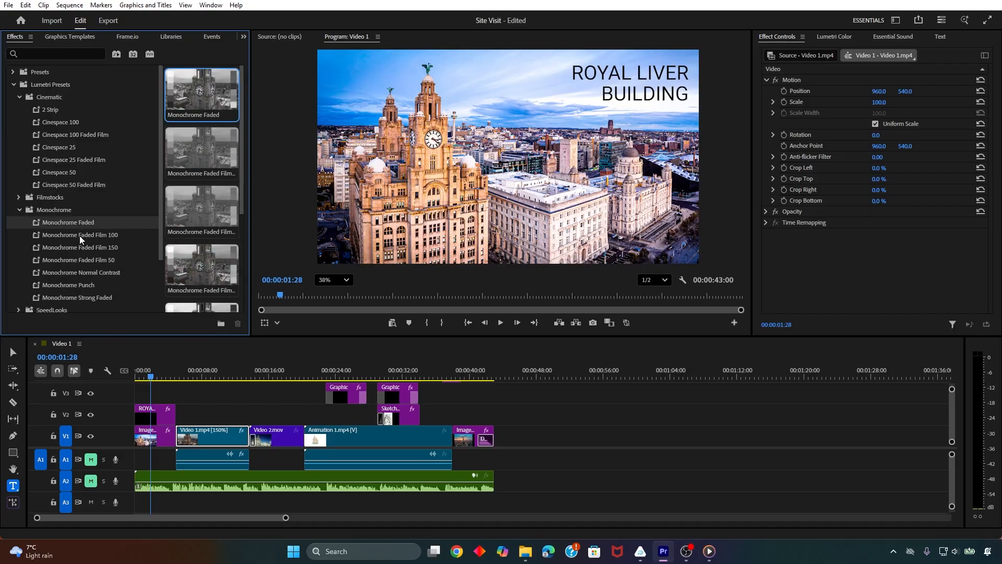
pyautogui.click(77, 285)
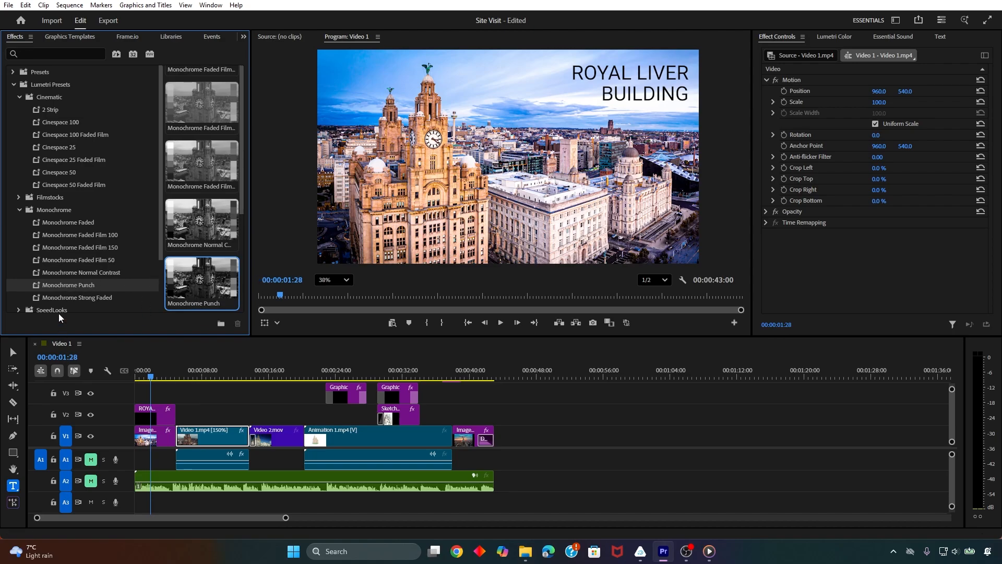
pyautogui.moveTo(61, 285); pyautogui.dragTo(202, 393)
pyautogui.moveTo(199, 438); pyautogui.dragTo(199, 438)
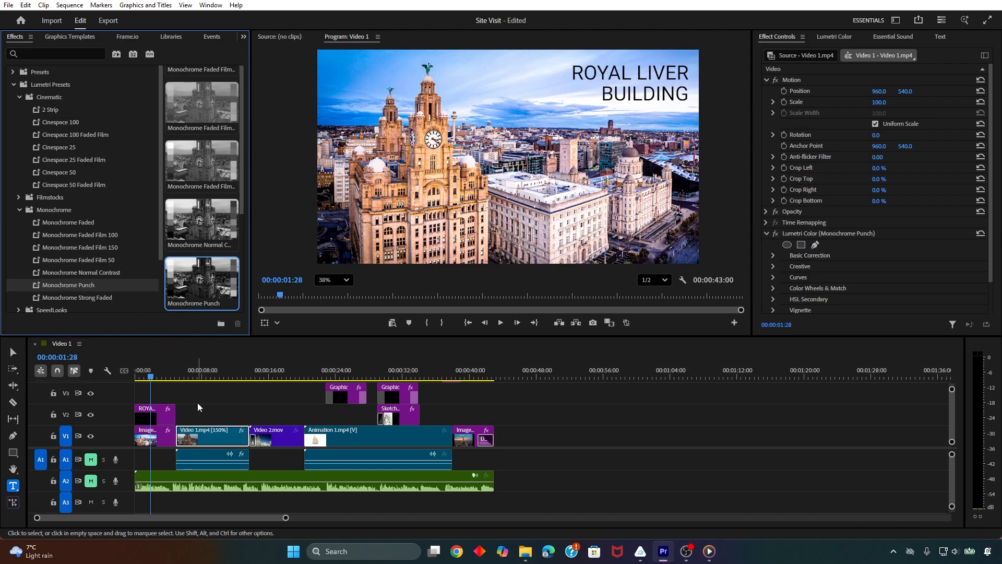
pyautogui.click(190, 372)
pyautogui.press('space')
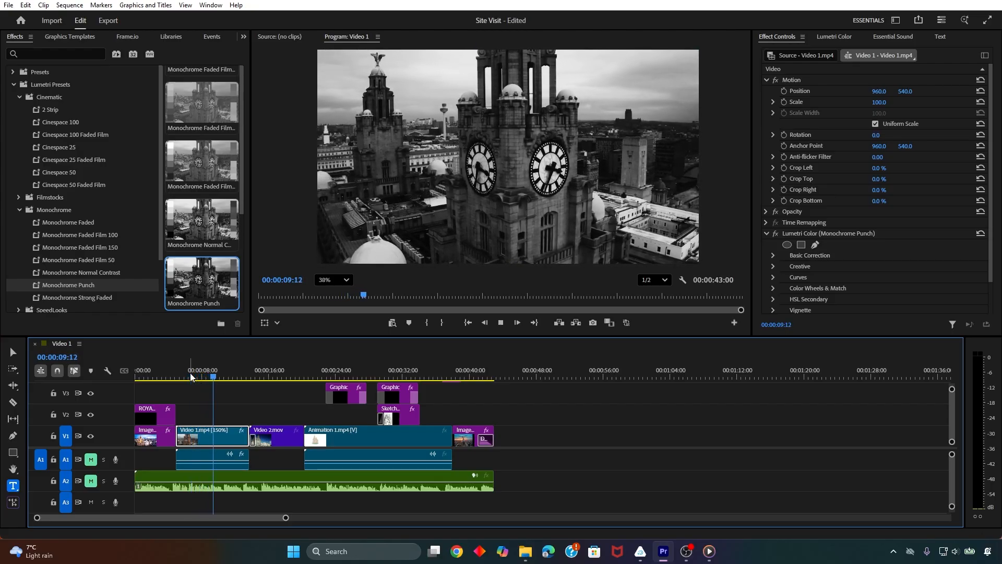
pyautogui.press('space')
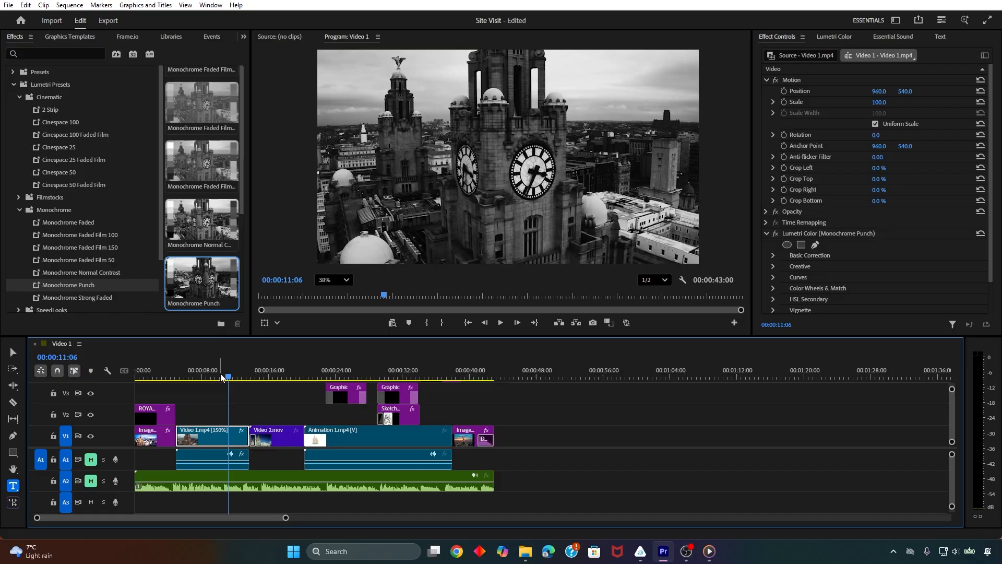
# Reset the Lumetri Color effect on Video 1.mp4 and apply the Monochrome Punch preset again
pyautogui.click(982, 235)
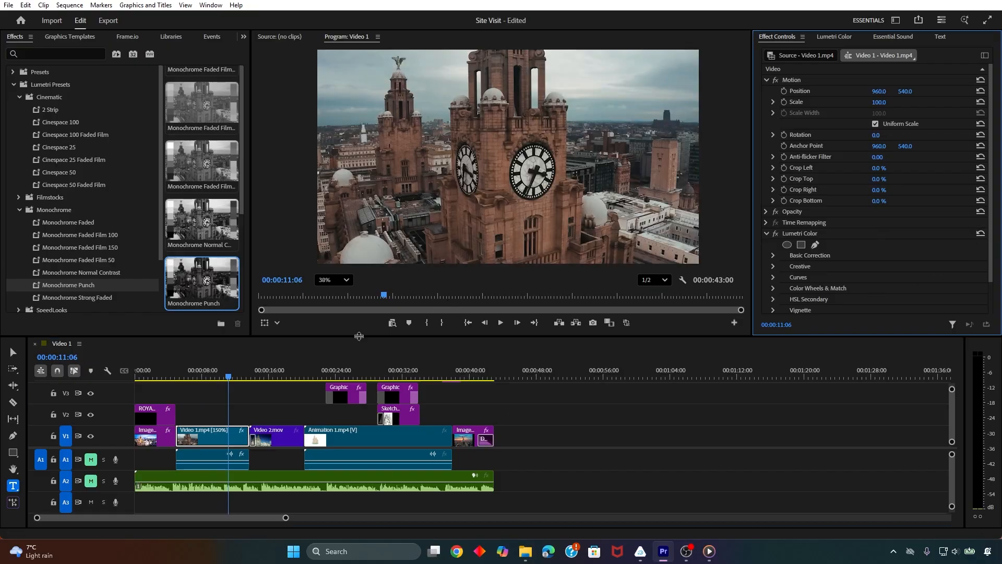
pyautogui.moveTo(229, 376); pyautogui.dragTo(219, 376)
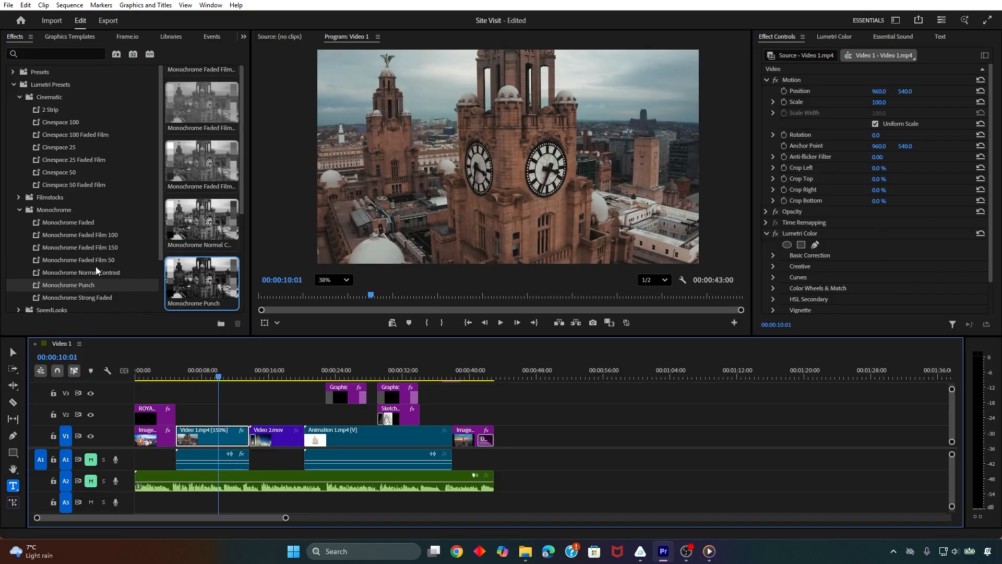
pyautogui.moveTo(104, 285); pyautogui.dragTo(168, 329)
pyautogui.moveTo(195, 435); pyautogui.dragTo(199, 439)
# Delete both Lumetri Color effects from Video 1.mp4 and play the clip
pyautogui.click(767, 234)
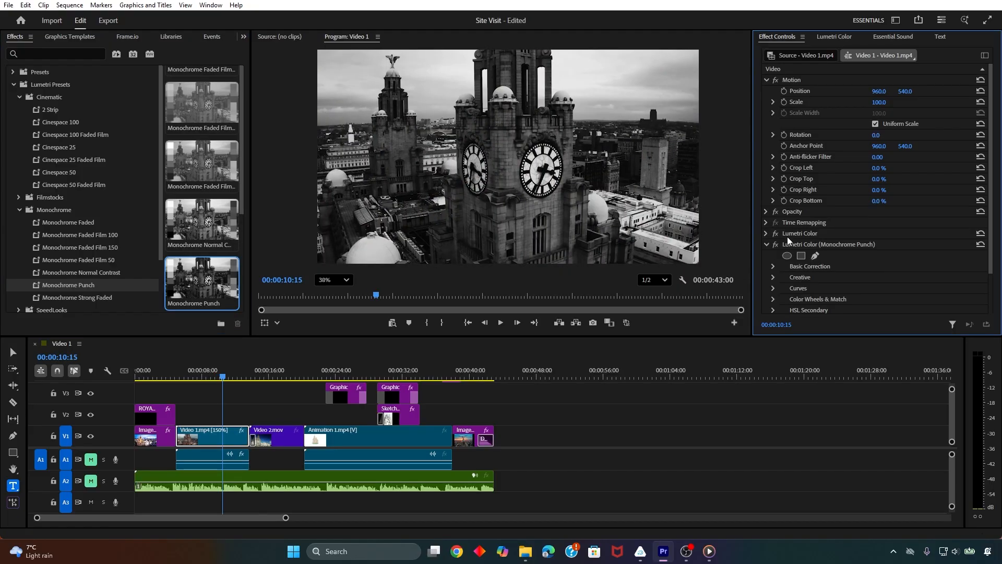
pyautogui.click(791, 235)
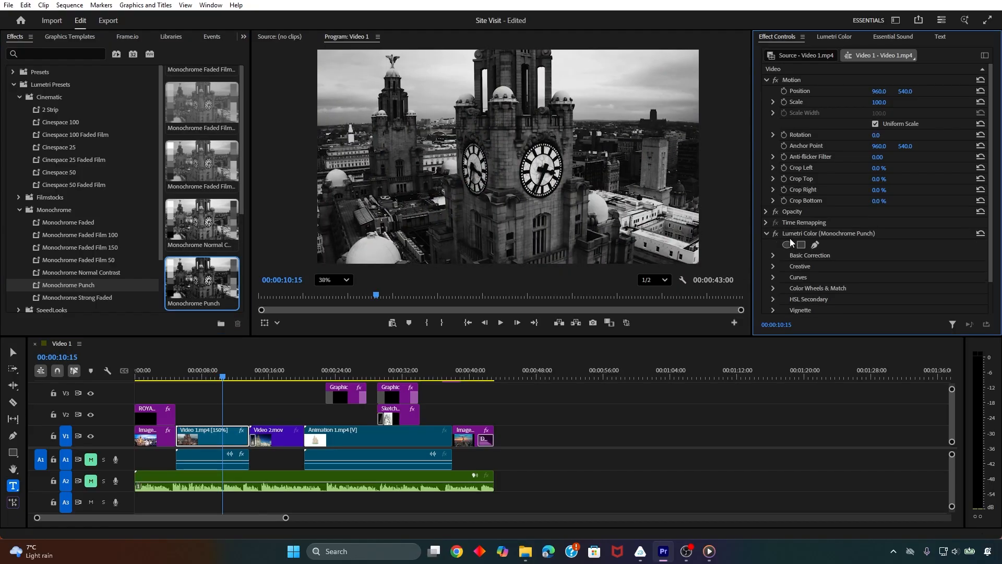
pyautogui.press('Delete')
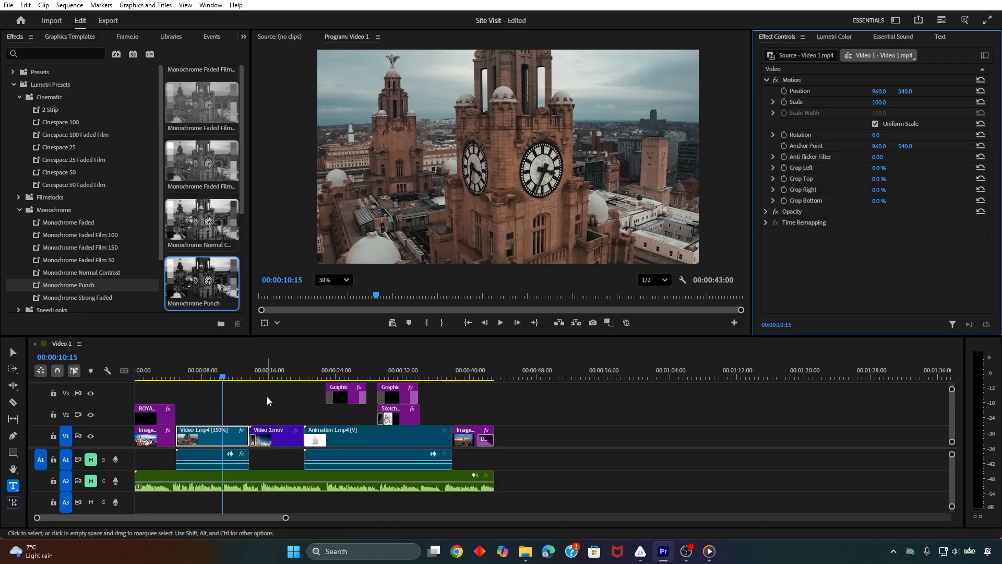
pyautogui.press('space')
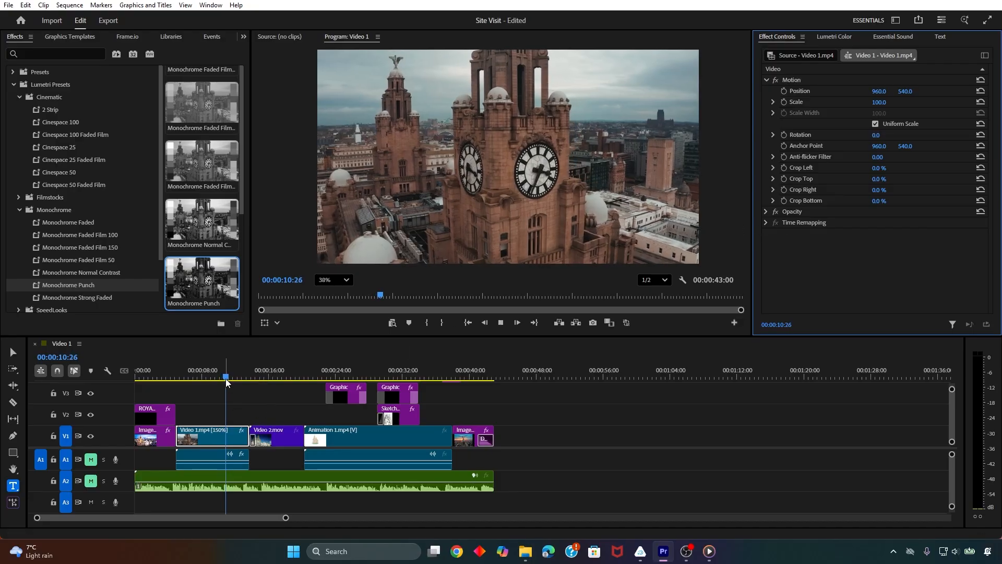
# Apply the Cinespace 100 Lumetri preset to Video 1.mp4 and play the clip from about 00:00:07:02
pyautogui.moveTo(51, 124); pyautogui.dragTo(209, 440)
pyautogui.click(193, 372)
pyautogui.press('space')
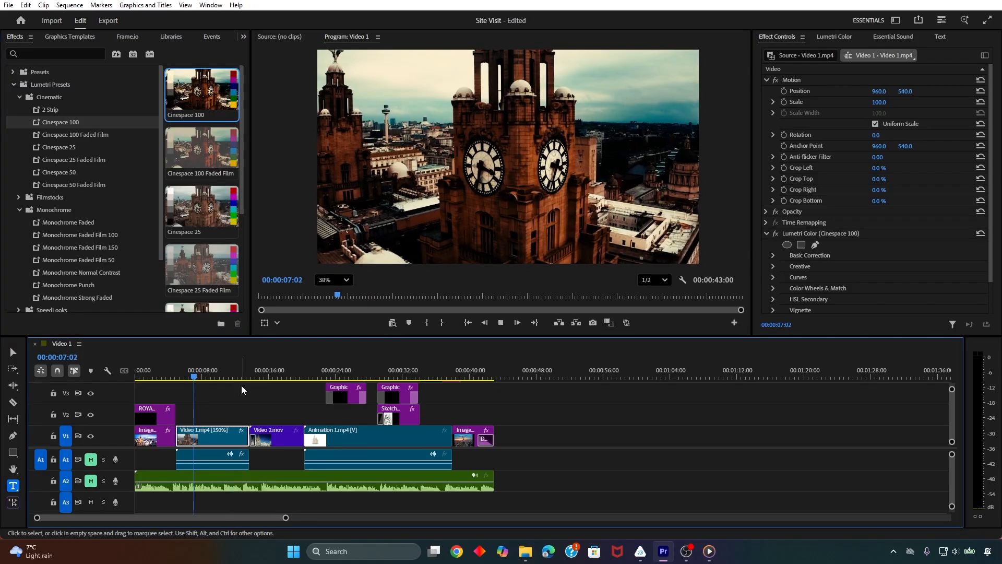
pyautogui.press('space')
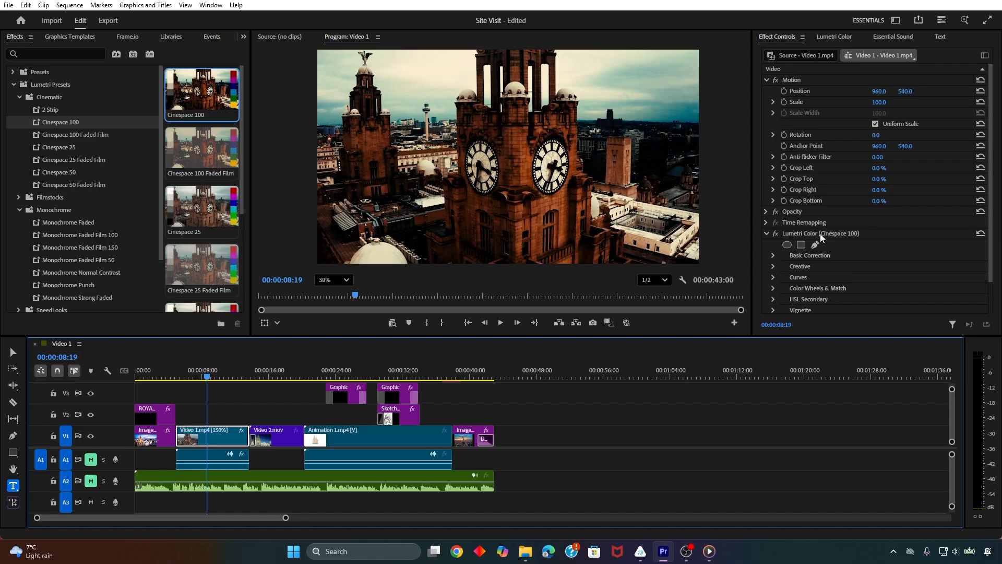
# Reset the Cinespace 100 effect to compare the footage during playback, and undo both the reset and the preset on Video 1.mp4
pyautogui.click(980, 233)
pyautogui.press('space')
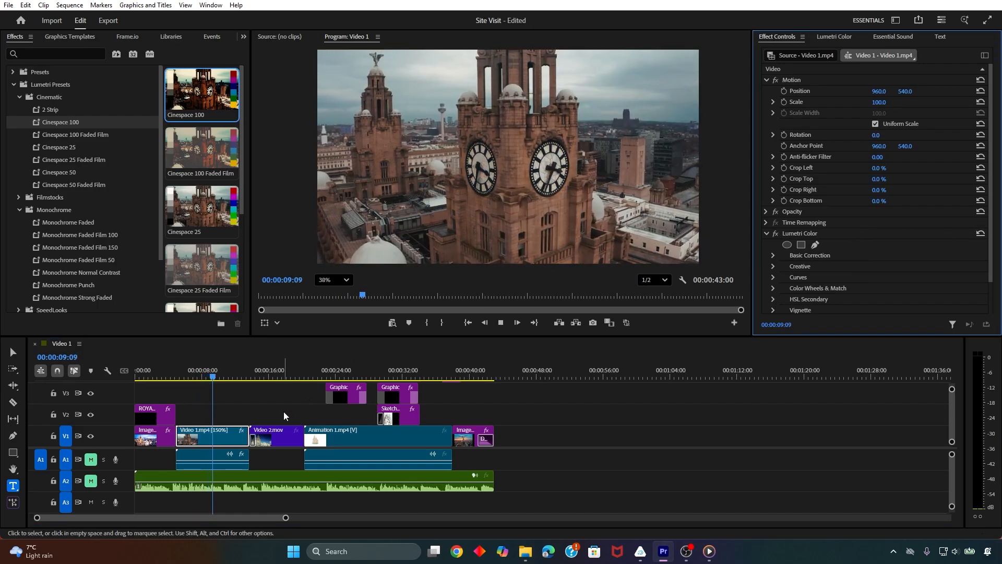
pyautogui.hotkey('ctrl', 'z')
pyautogui.press('space')
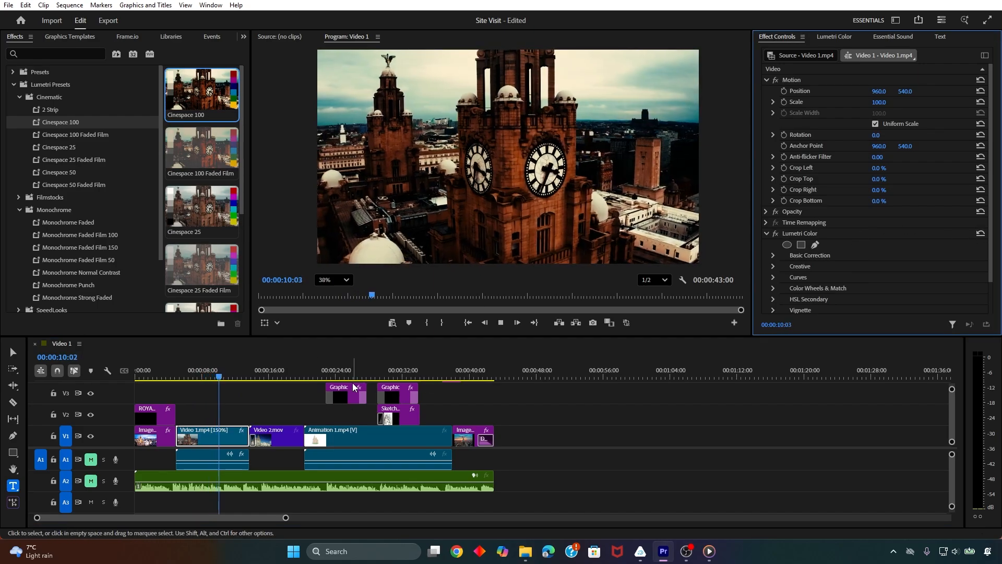
pyautogui.press('space')
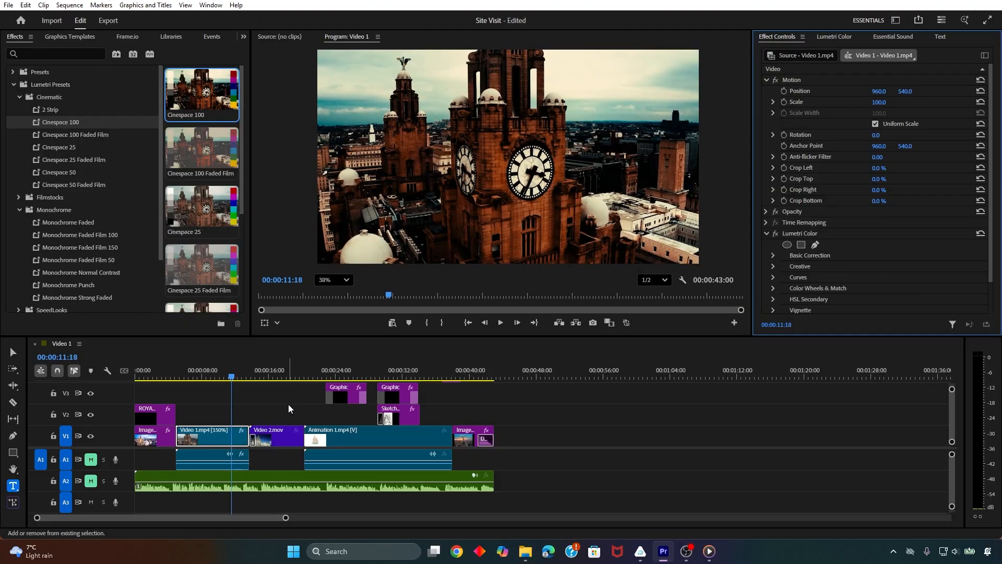
pyautogui.hotkey('ctrl', 'z')
# Look through the Monochrome, Filmstocks and Cinematic presets again, and collapse the Lumetri Presets group
pyautogui.scroll(-2, 197, 240)
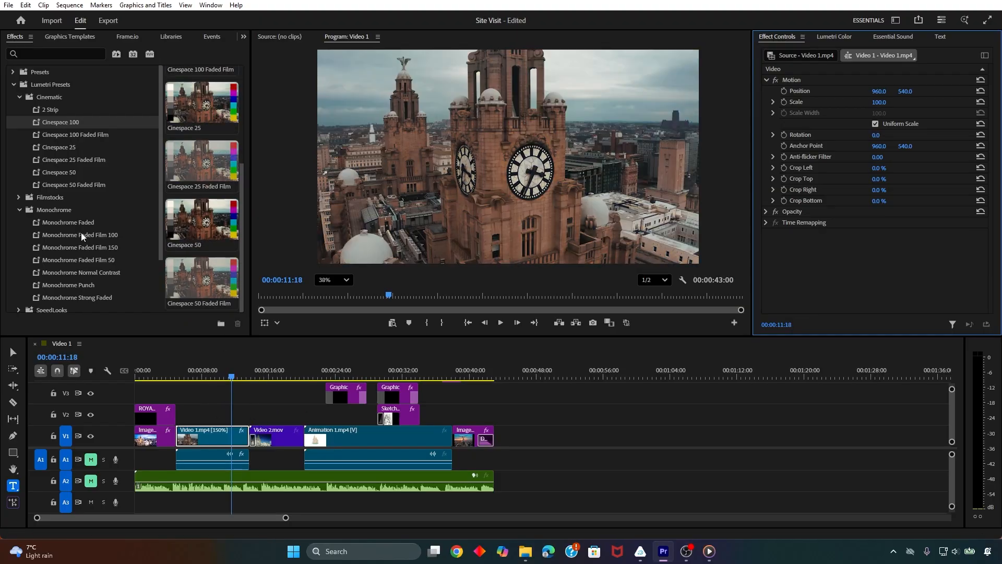
pyautogui.click(18, 209)
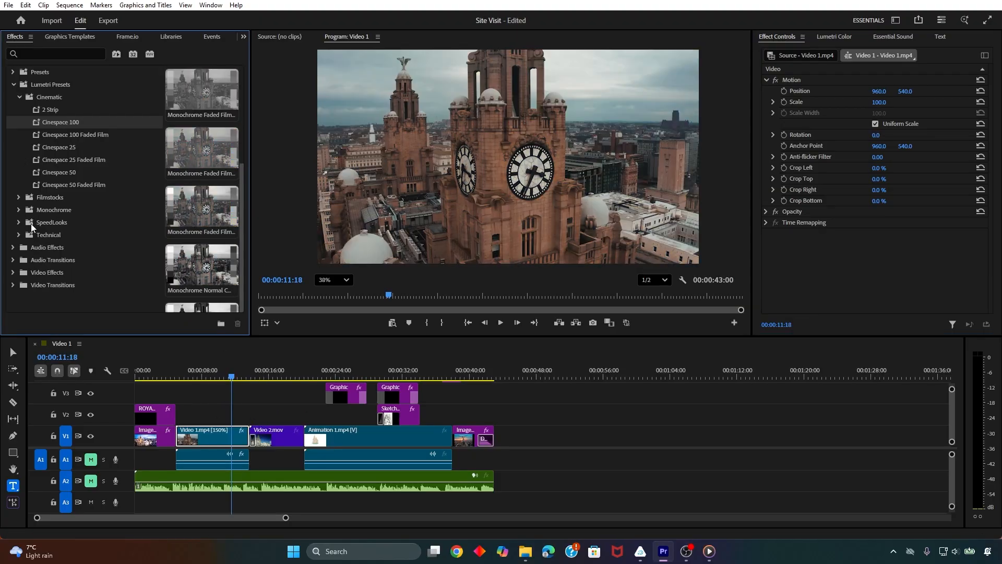
pyautogui.click(18, 197)
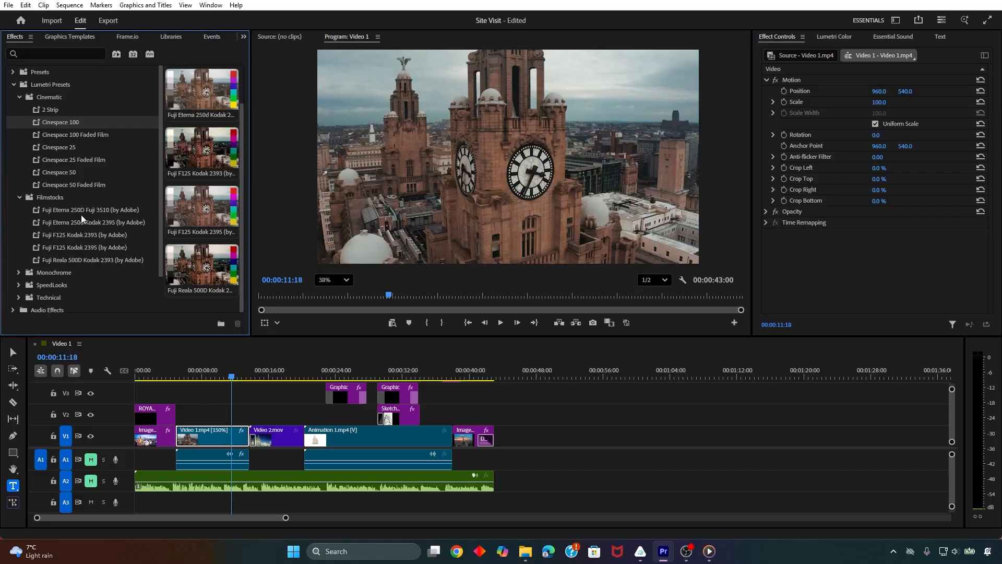
pyautogui.click(55, 112)
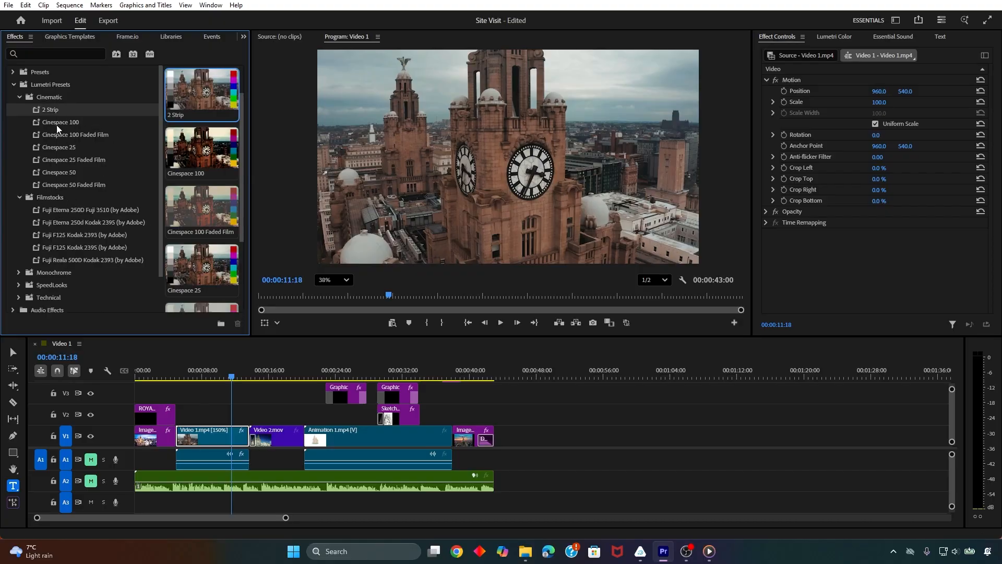
pyautogui.click(20, 97)
pyautogui.click(14, 85)
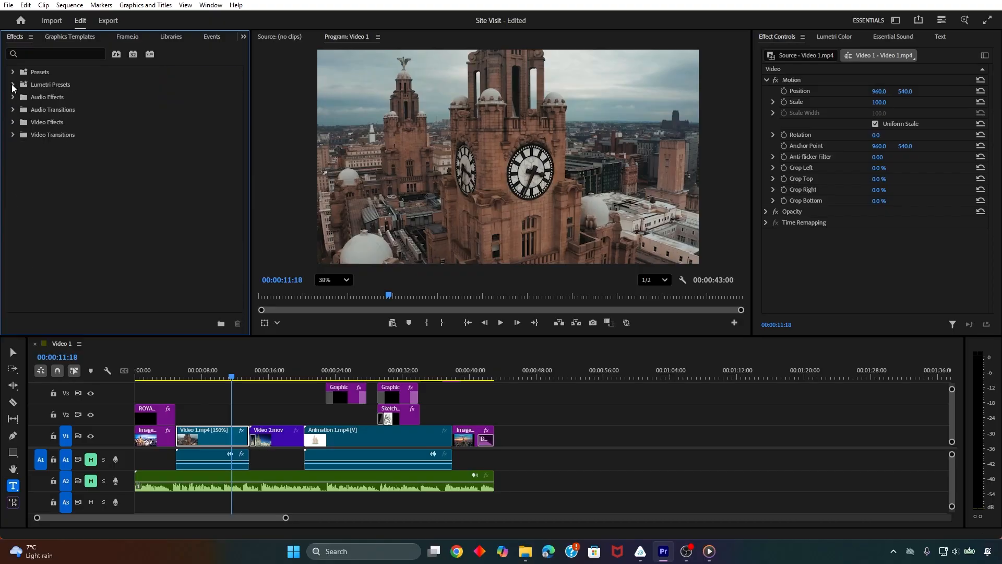
# Play the sequence from about 00:00:11:18 and skip ahead to preview the Animation 1.mp4 titles and the Liver Birds sketch
pyautogui.press('space')
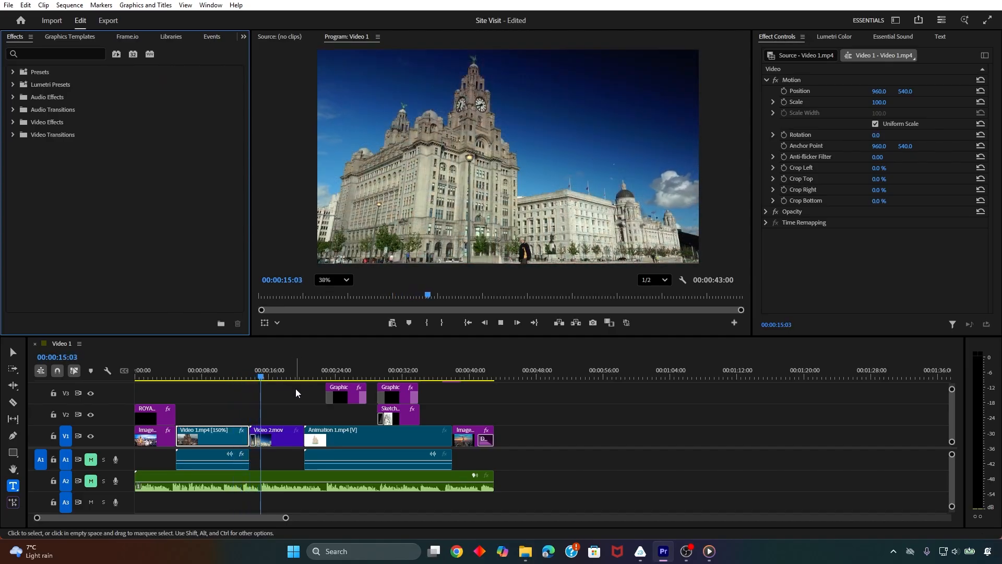
pyautogui.click(321, 374)
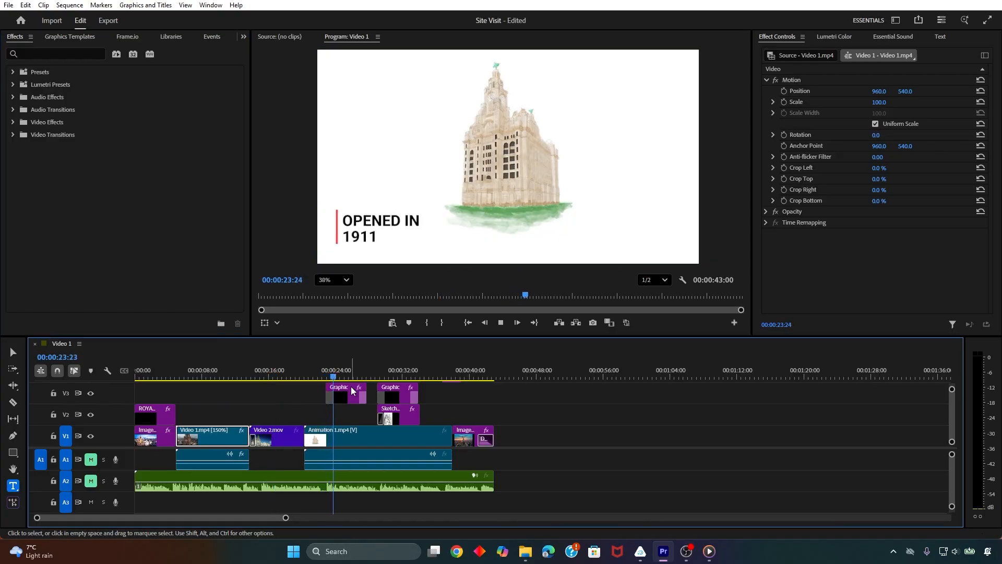
pyautogui.click(374, 375)
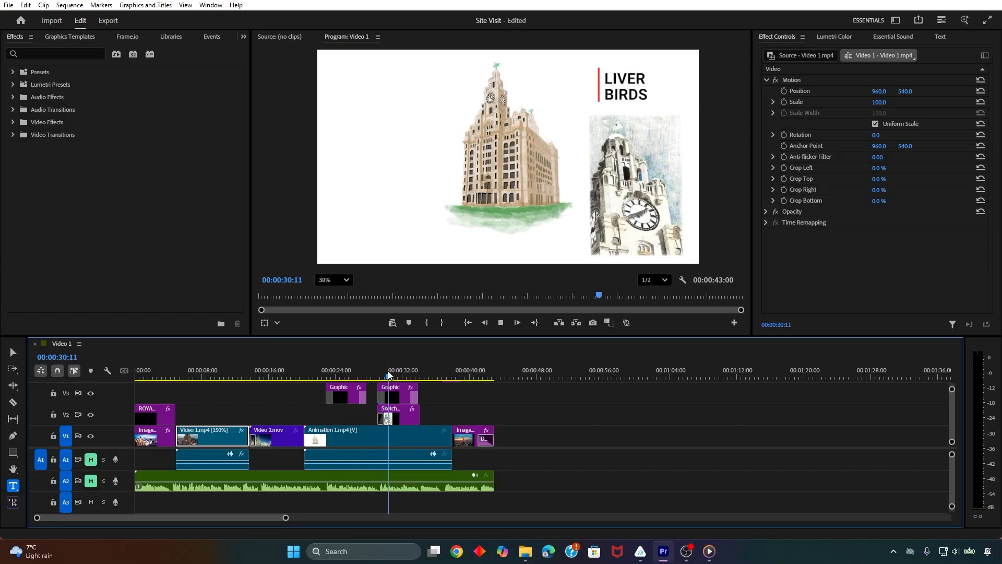
pyautogui.press('space')
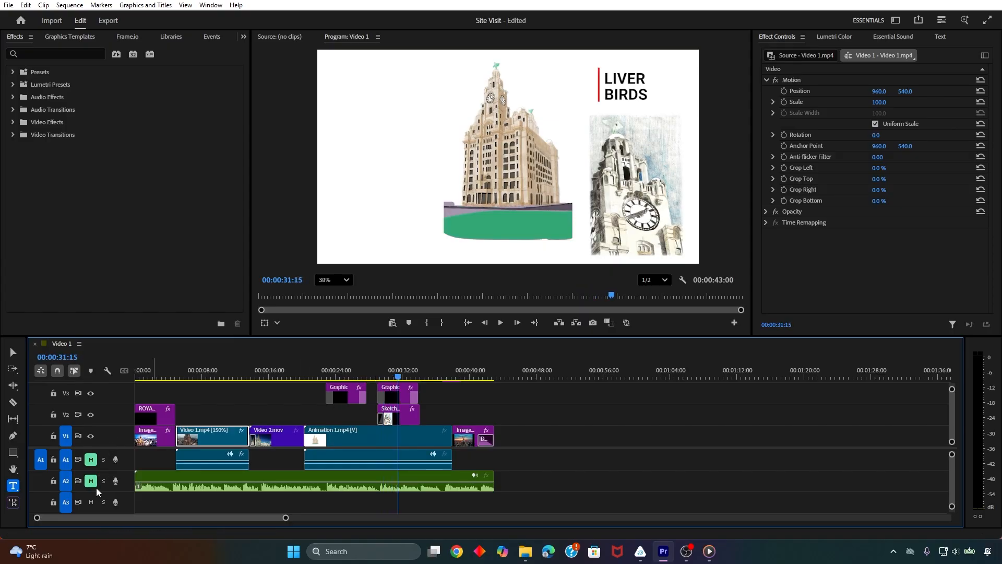
# Hide video track V2, compare the picture at several points back to the sequence start, and show the track again
pyautogui.click(91, 414)
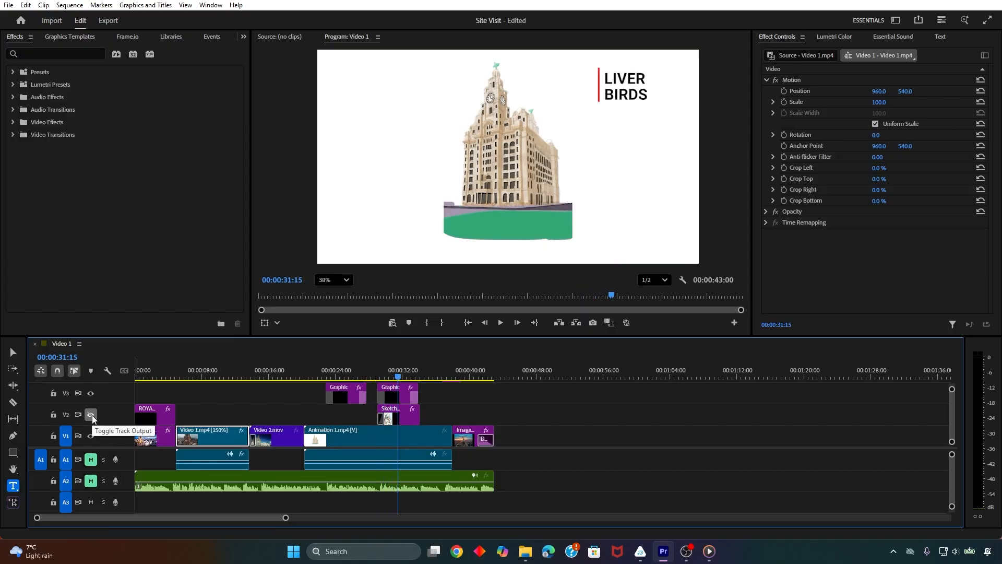
pyautogui.click(209, 374)
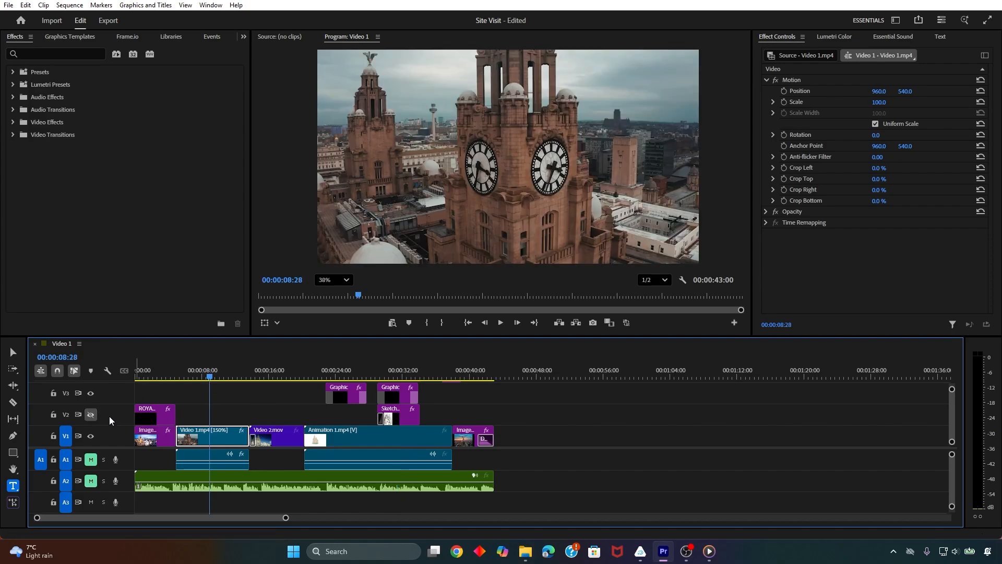
pyautogui.moveTo(209, 376)
pyautogui.mouseDown()
pyautogui.moveTo(149, 378)
pyautogui.moveTo(394, 374)
pyautogui.moveTo(128, 389)
pyautogui.mouseUp()
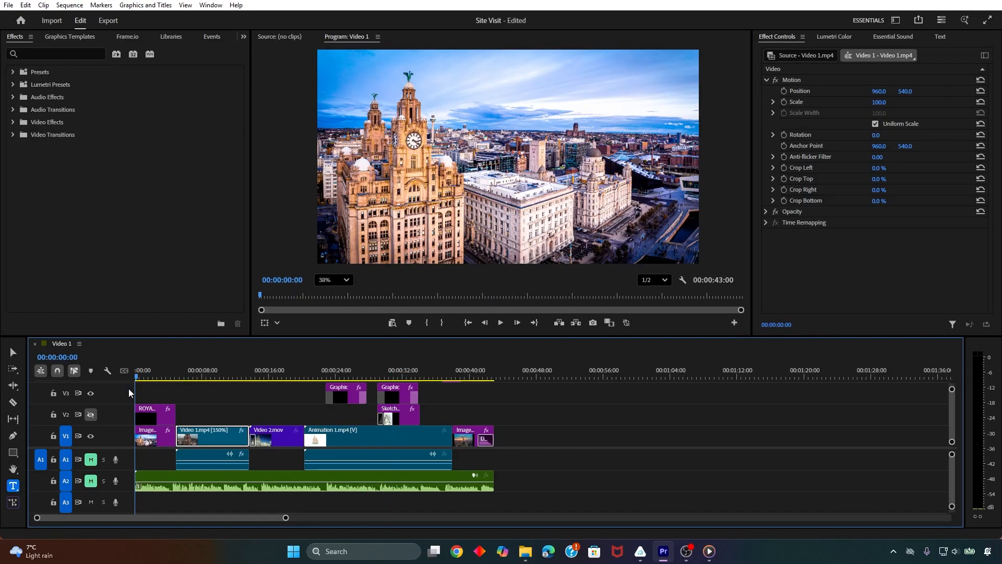
pyautogui.click(91, 414)
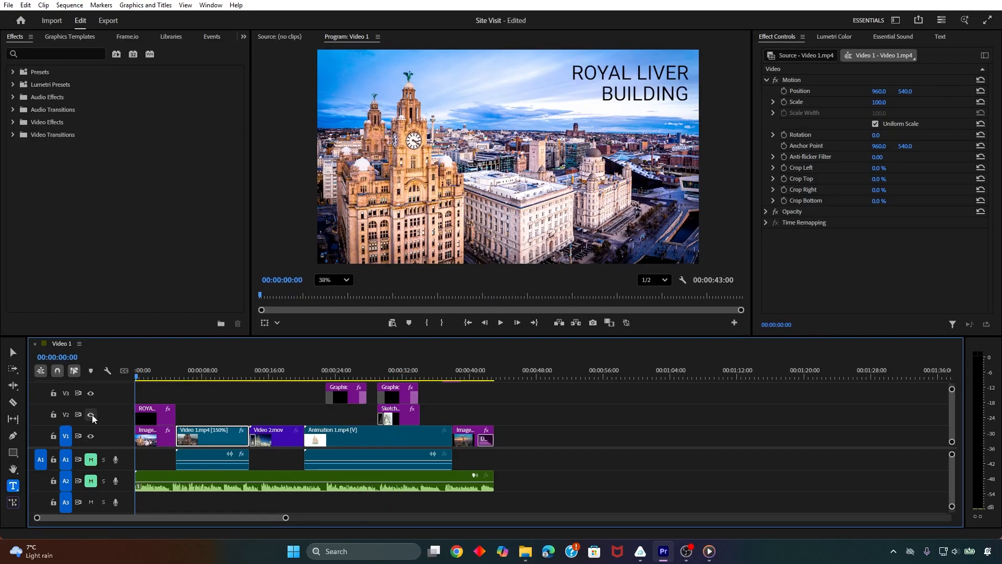
# Unmute audio track A2 for a playback check of the opening, and save the project
pyautogui.click(91, 481)
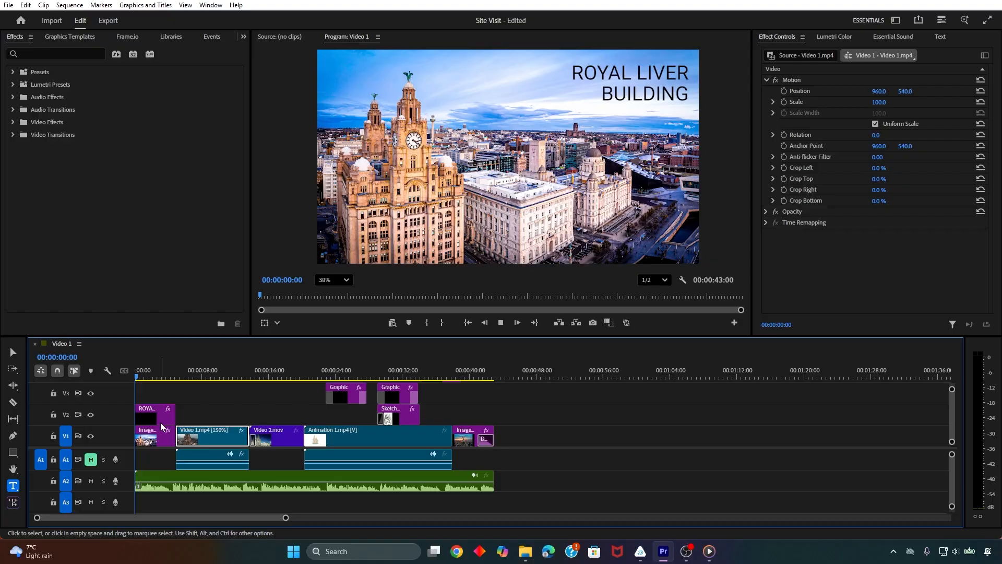
pyautogui.press('space')
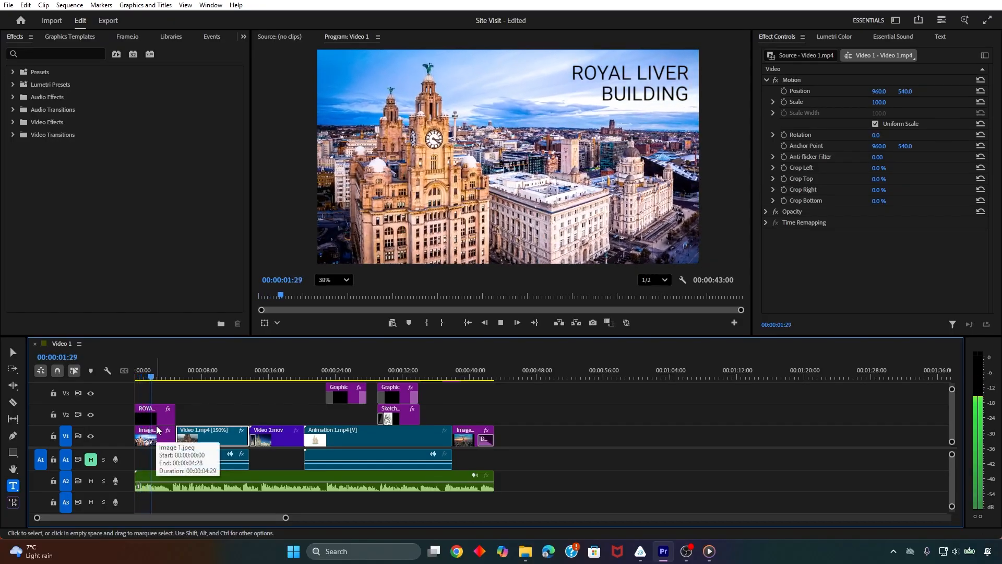
pyautogui.press('space')
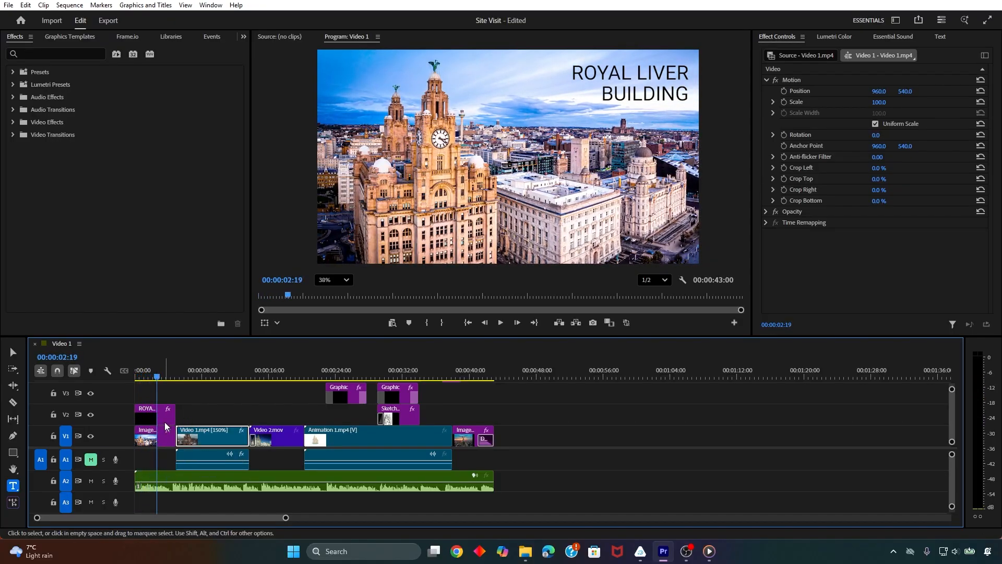
pyautogui.hotkey('ctrl', 's')
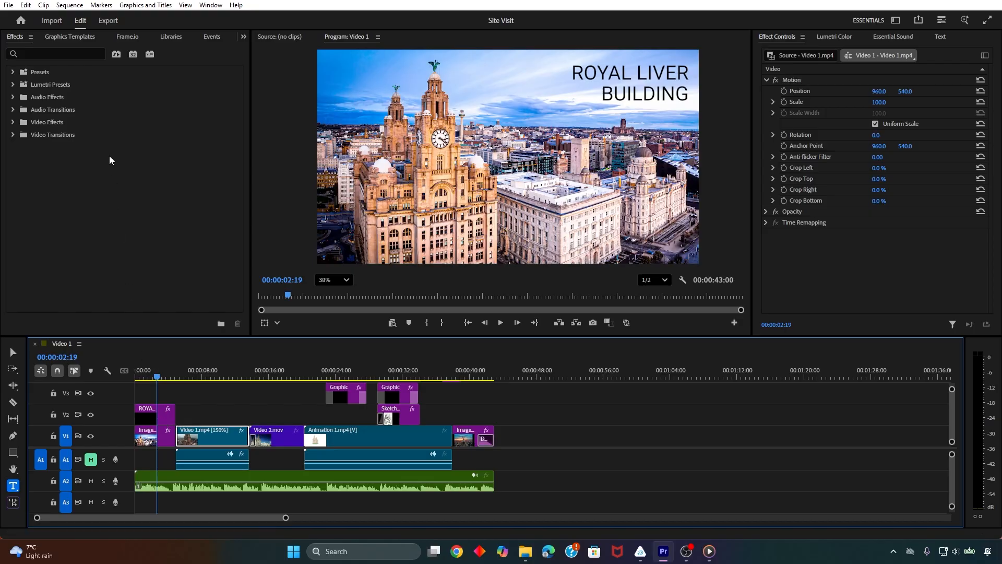
# Open the export settings for the Video 1 sequence and name the output file SiteAnalysis
pyautogui.click(8, 5)
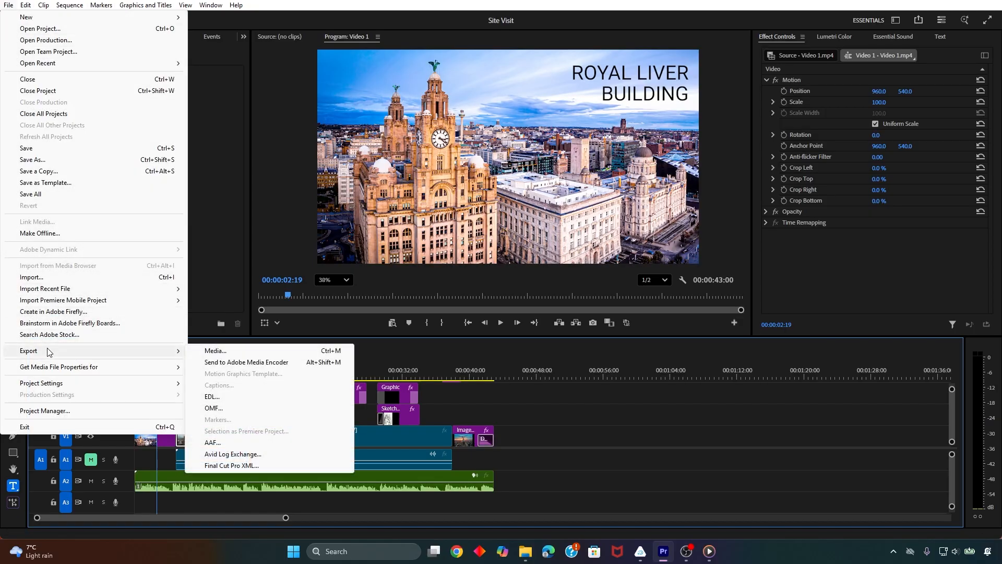
pyautogui.moveTo(30, 4)
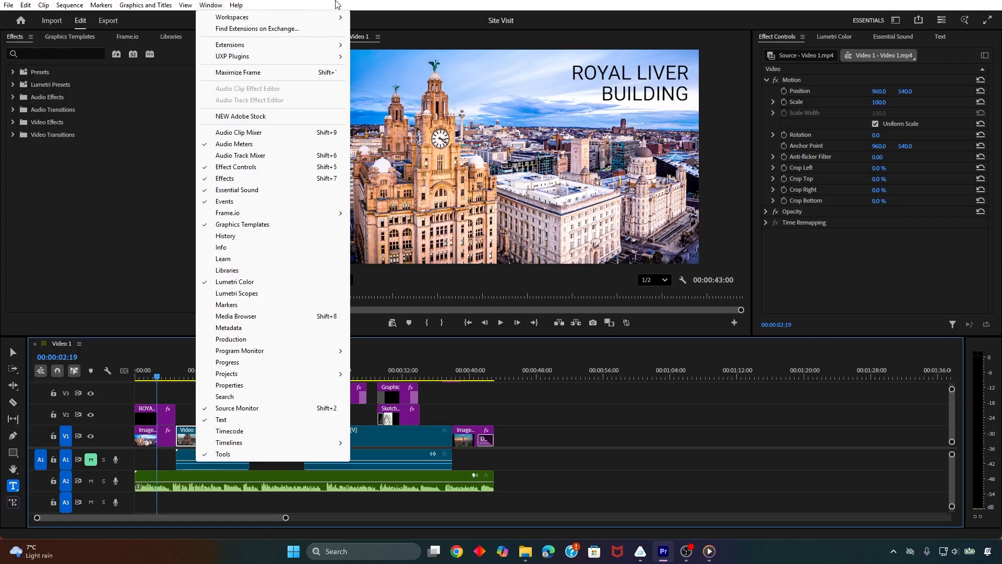
pyautogui.click(332, 4)
pyautogui.click(115, 24)
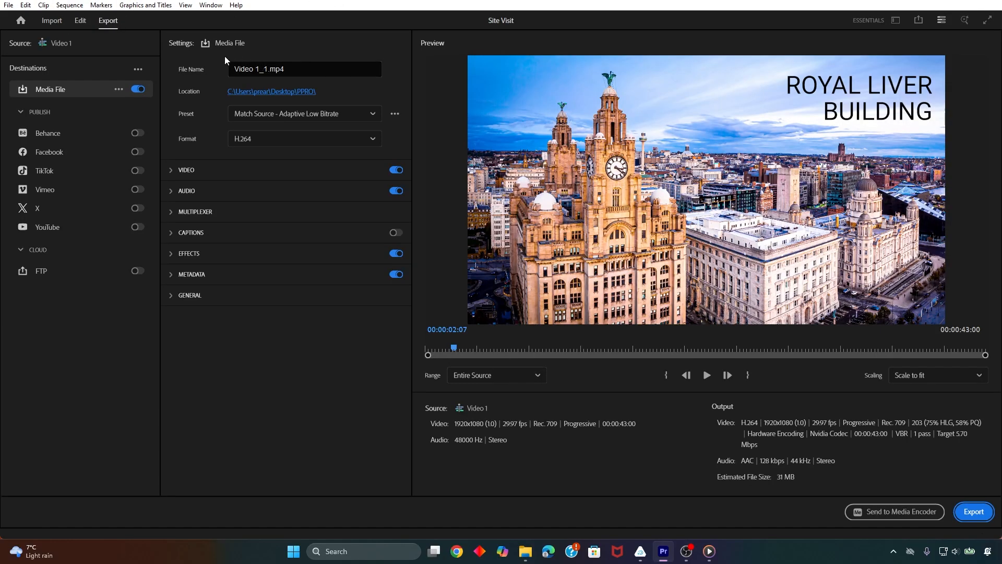
pyautogui.click(248, 68)
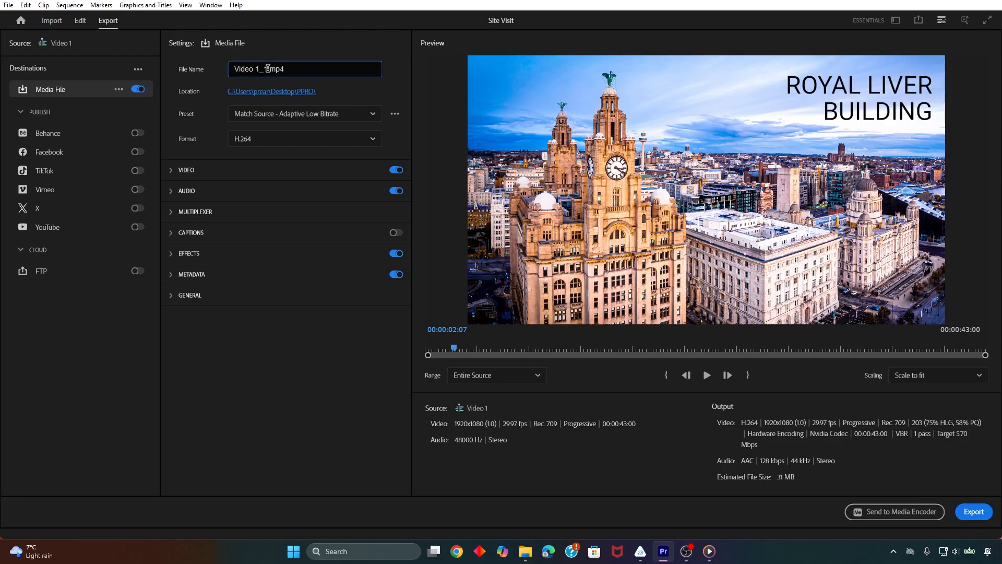
pyautogui.moveTo(268, 69); pyautogui.dragTo(238, 69)
pyautogui.write('SiteAnalysis')
# Try the Match Source - Adaptive High Bitrate export preset and switch back to Match Source - Adaptive Low Bitrate
pyautogui.click(348, 116)
pyautogui.scroll(-1, 324, 223)
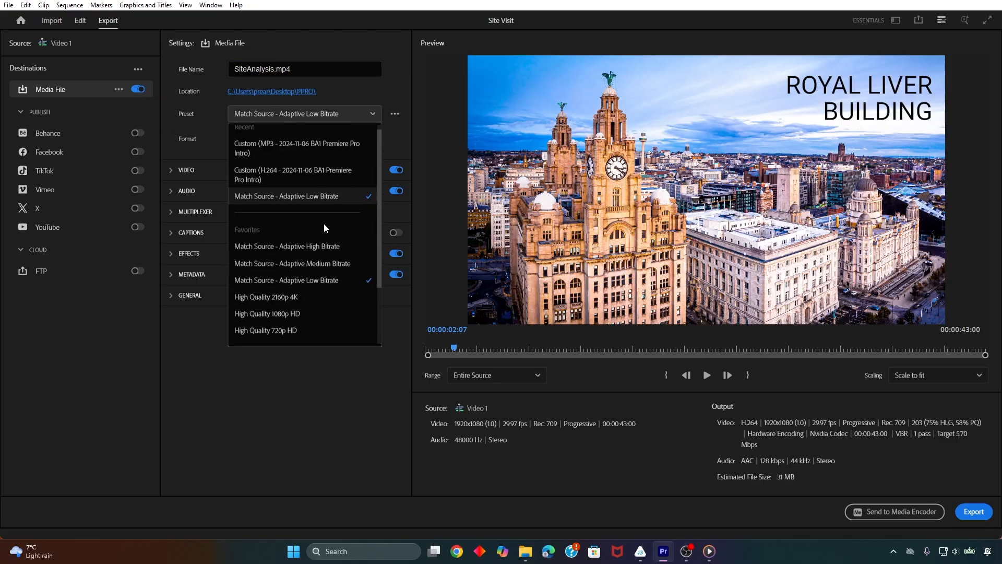
pyautogui.scroll(-1, 324, 279)
pyautogui.click(329, 261)
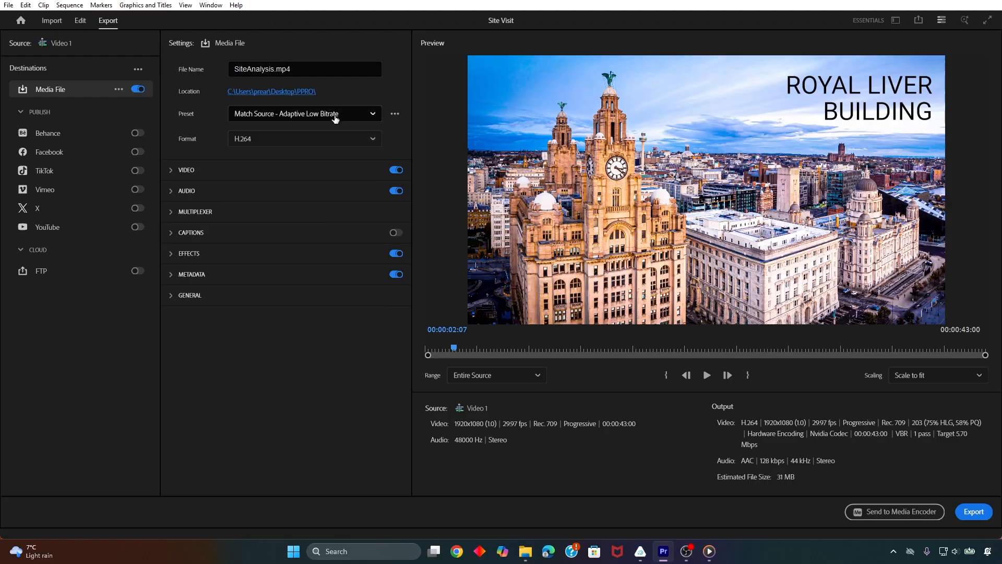
pyautogui.click(313, 113)
pyautogui.click(333, 250)
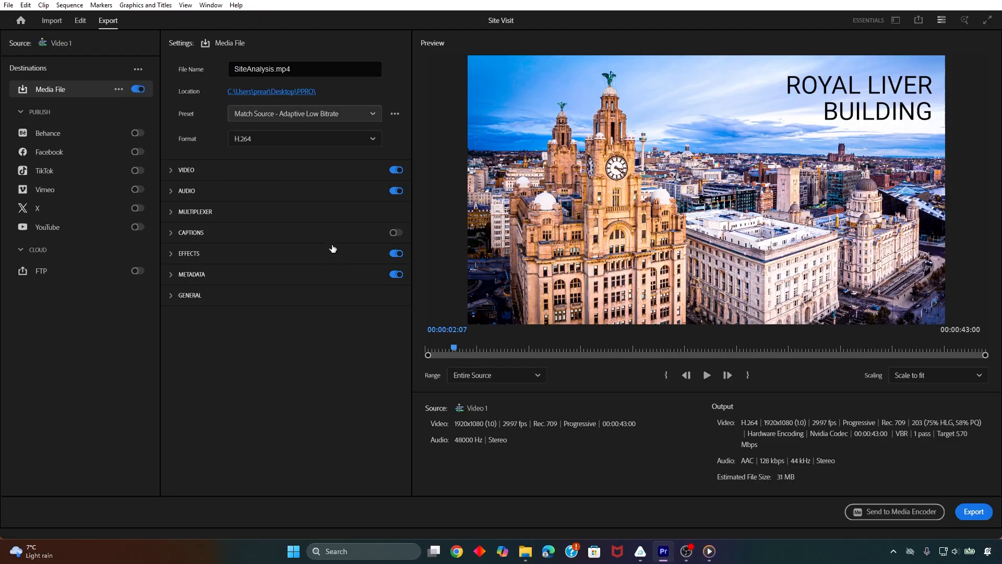
pyautogui.click(322, 118)
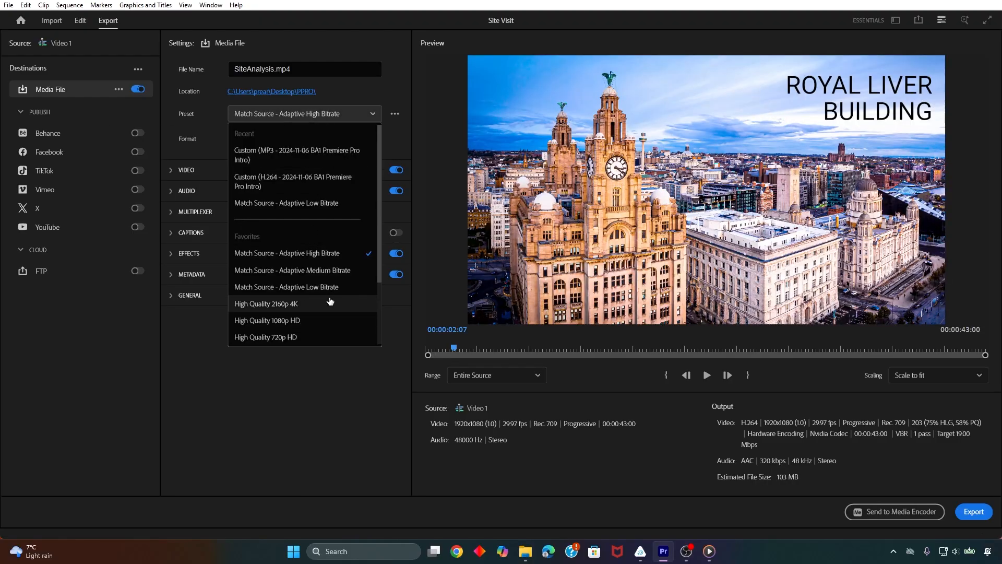
pyautogui.click(323, 287)
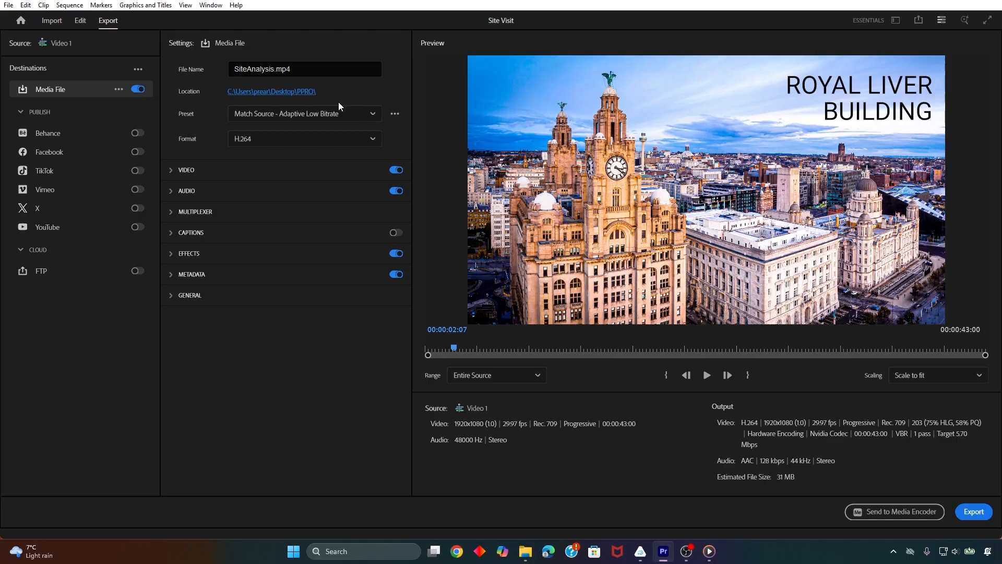
# Review the video and audio export settings, and use the Match Source - Adaptive High Bitrate preset with the H.264 format
pyautogui.click(173, 175)
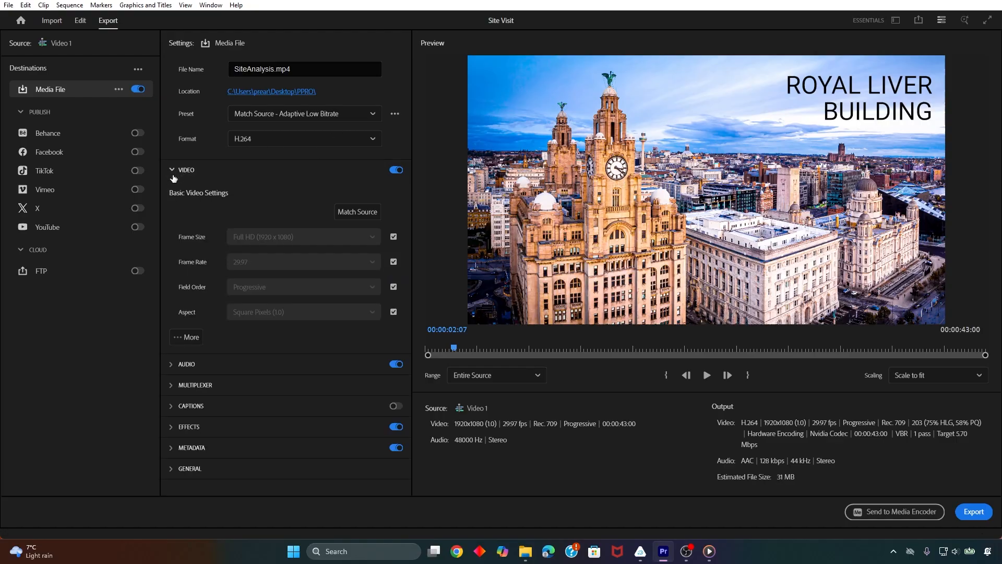
pyautogui.click(173, 179)
pyautogui.click(175, 191)
pyautogui.click(175, 190)
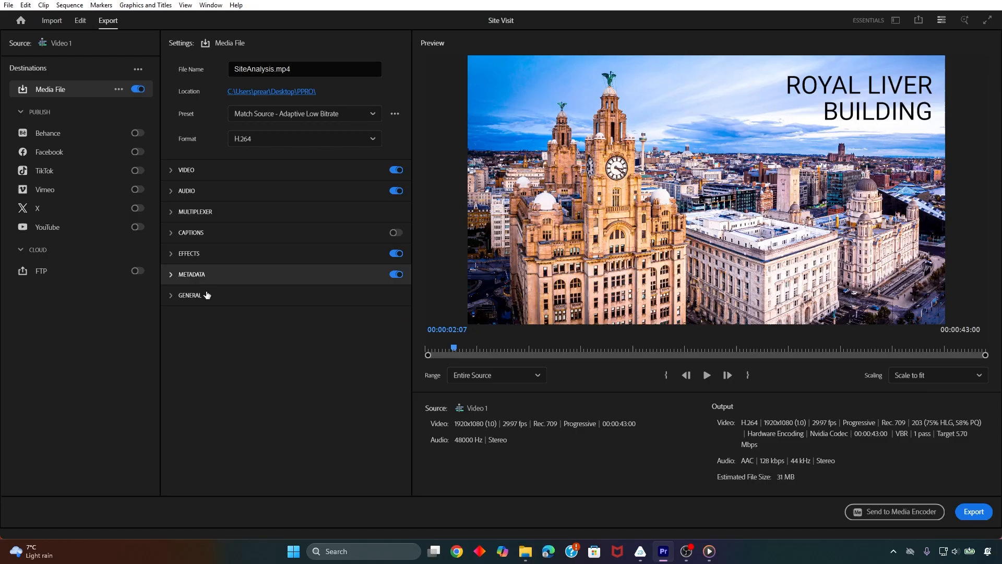
pyautogui.click(351, 146)
pyautogui.click(301, 366)
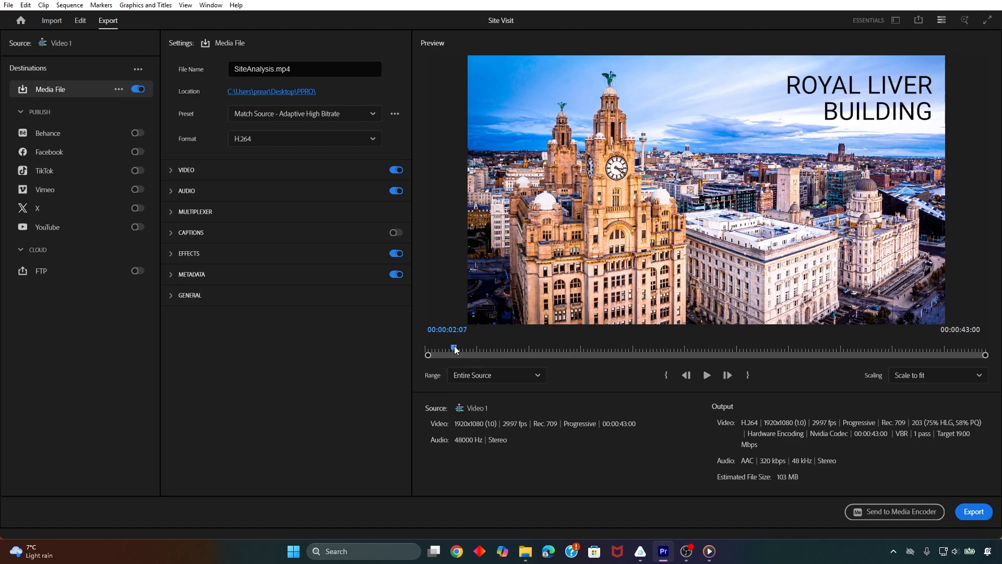
# Move the export preview to 00:00:00:00, keep the range at Entire Source, and export SiteAnalysis.mp4
pyautogui.moveTo(454, 349); pyautogui.dragTo(425, 350)
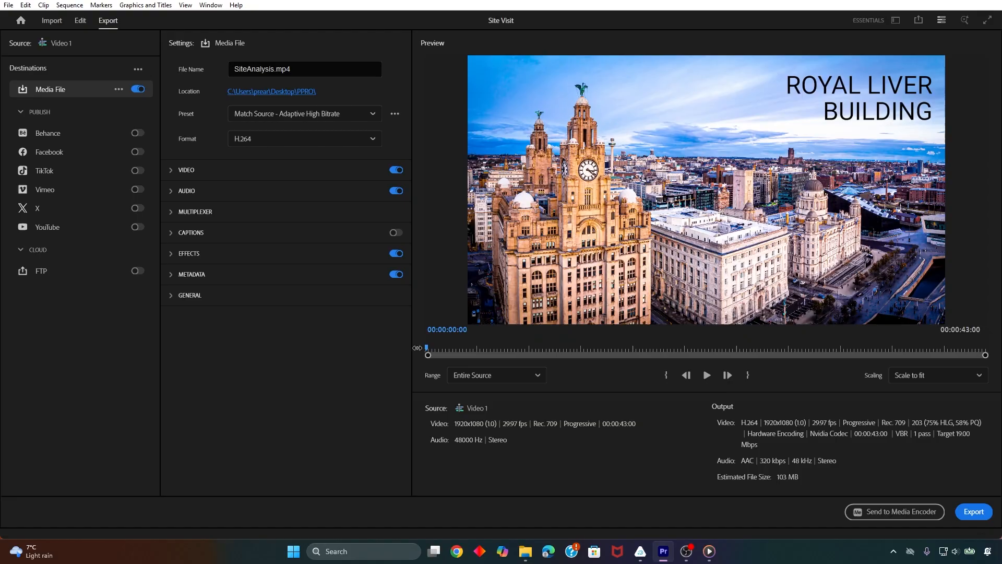
pyautogui.click(537, 376)
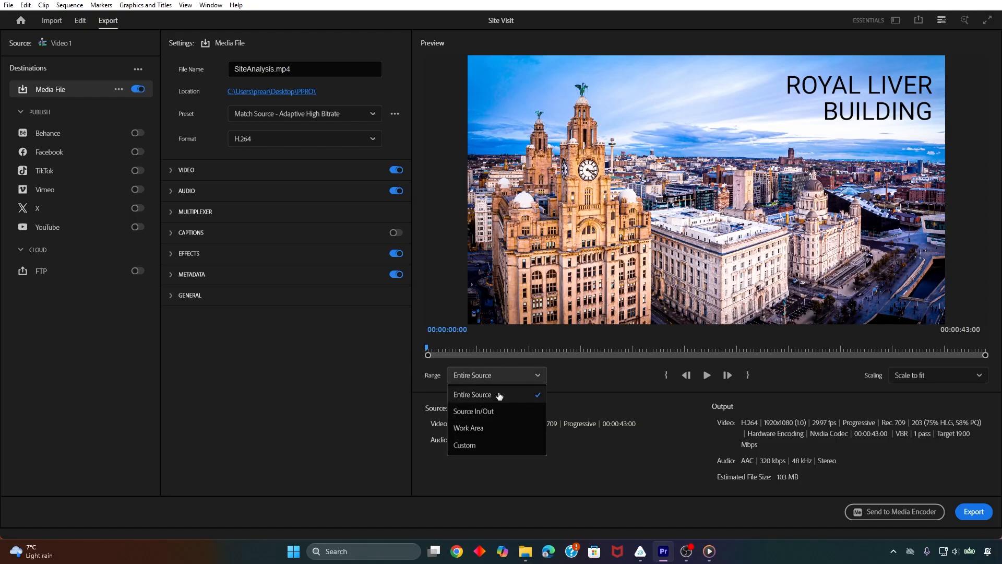
pyautogui.click(500, 397)
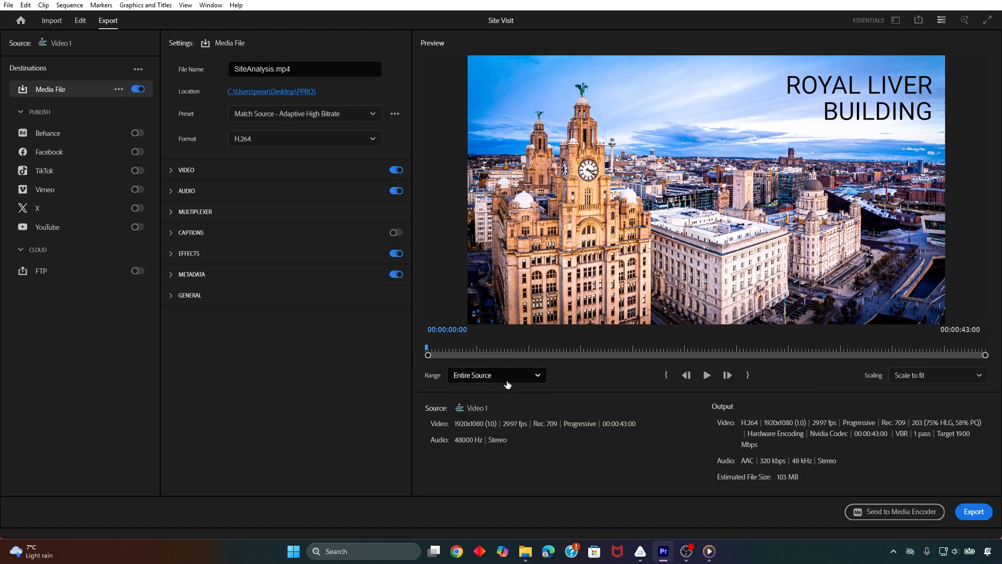
pyautogui.click(540, 377)
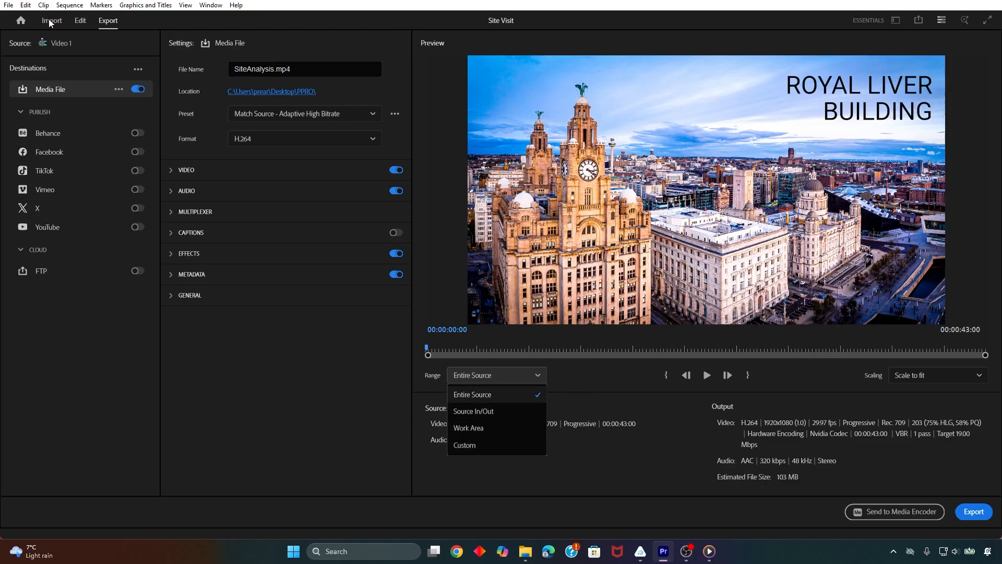
pyautogui.click(504, 377)
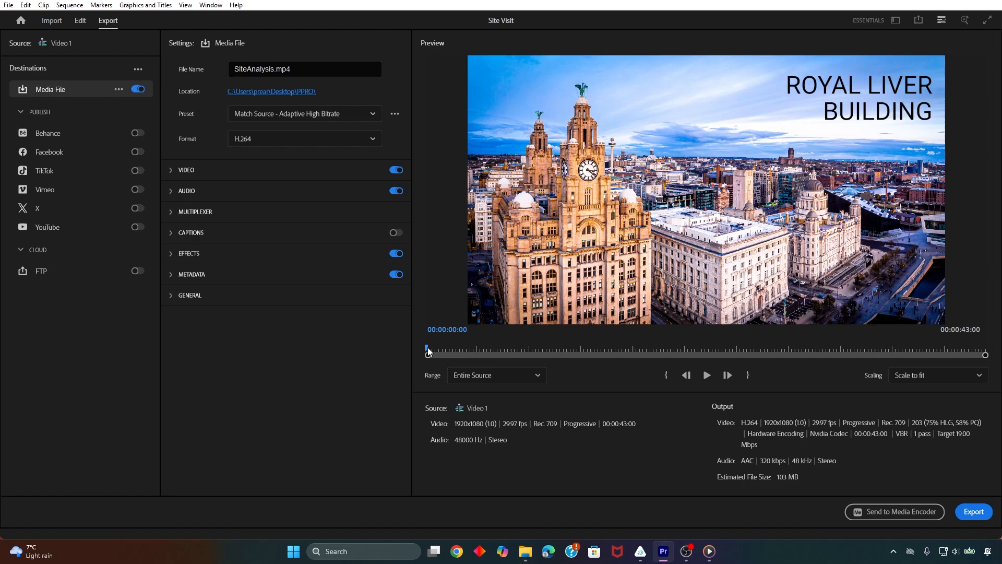
pyautogui.moveTo(428, 350)
pyautogui.mouseDown()
pyautogui.moveTo(998, 346)
pyautogui.moveTo(374, 352)
pyautogui.mouseUp()
pyautogui.click(974, 512)
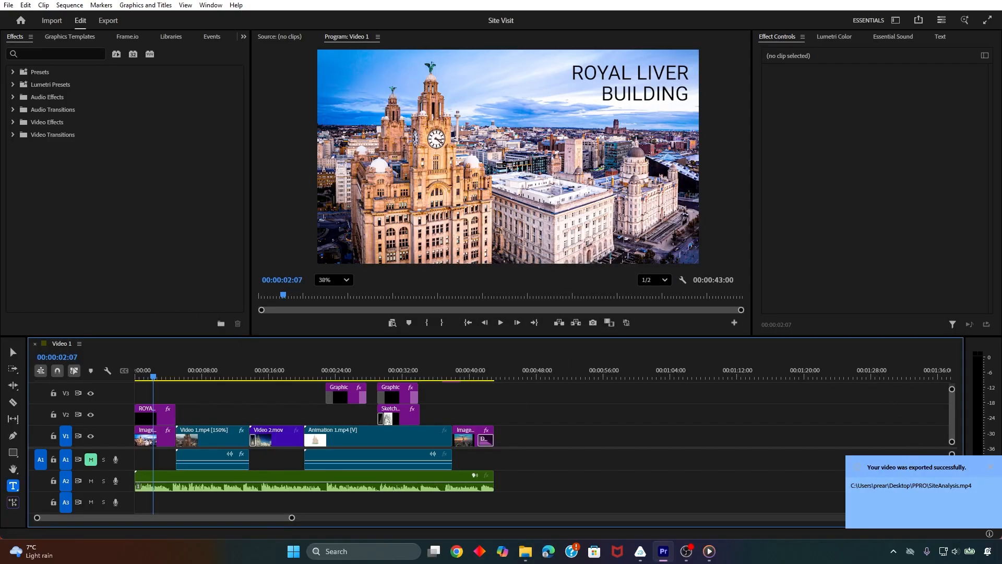
# Switch to the exported SiteAnalysis video in Media Player through File Explorer and play it
pyautogui.click(525, 551)
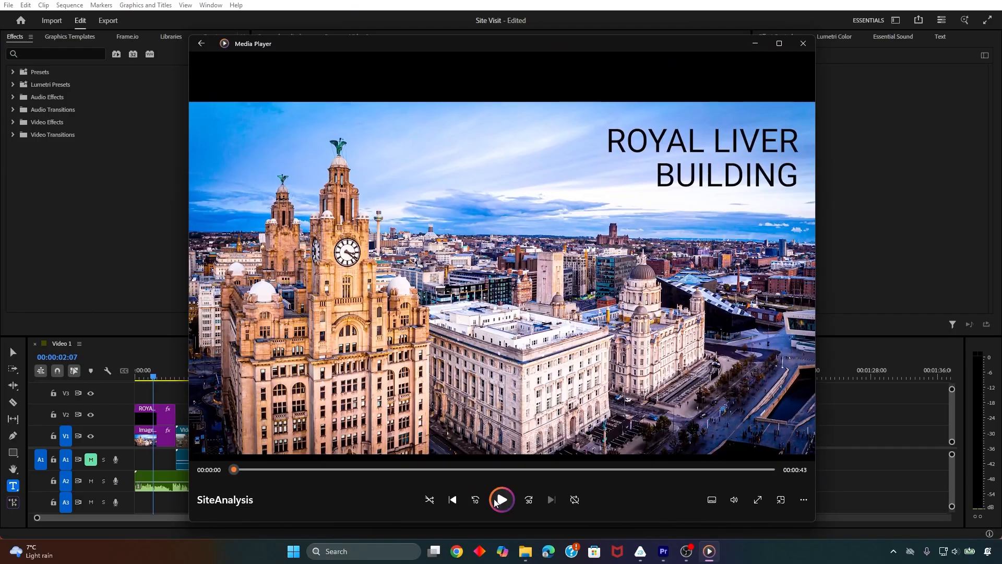
pyautogui.click(497, 501)
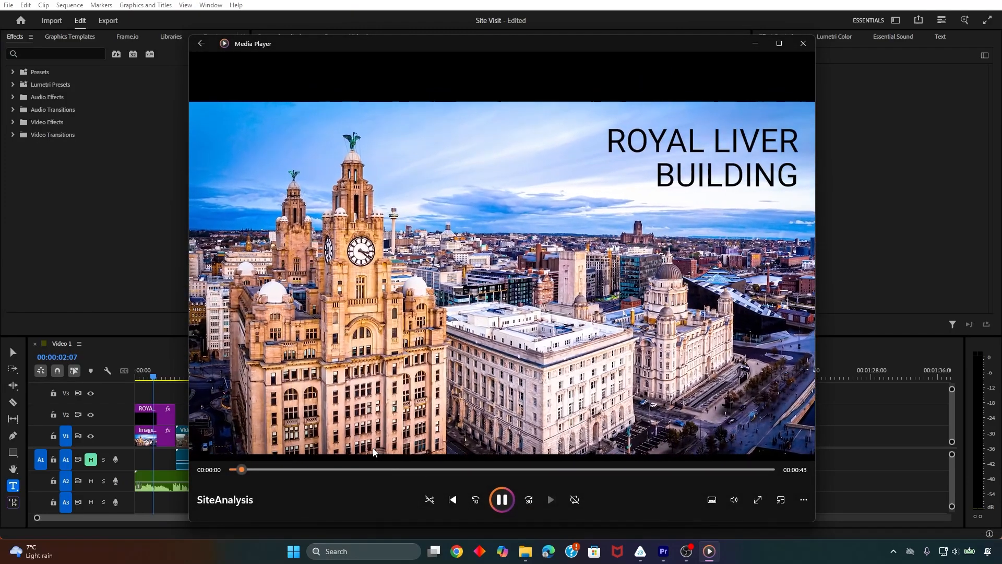